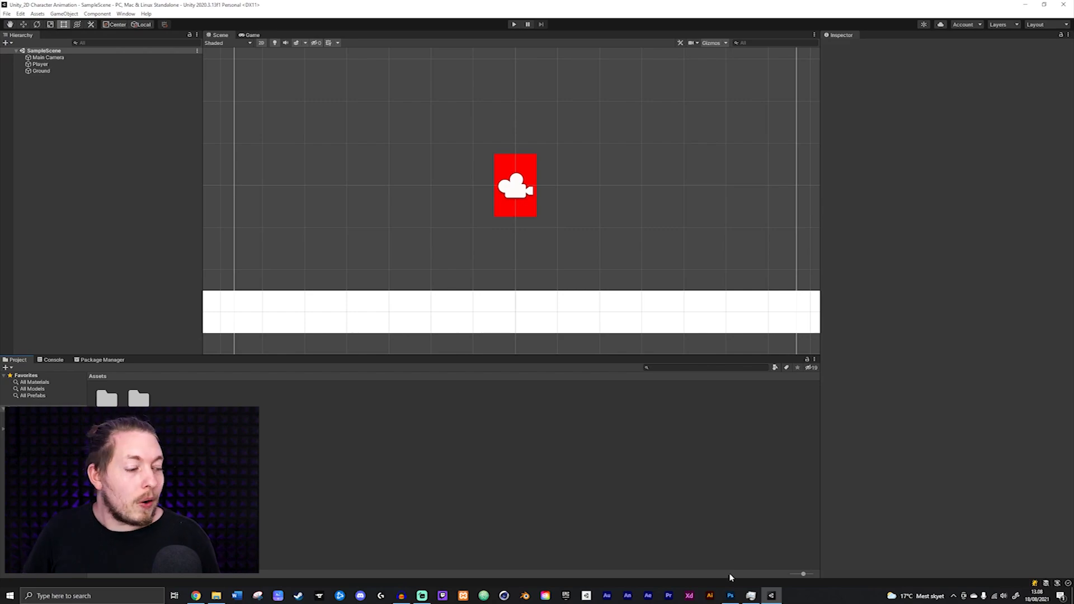
Step: Switch to Photoshop and move the two leg layers outward, away from the light bulb's body
click(729, 595)
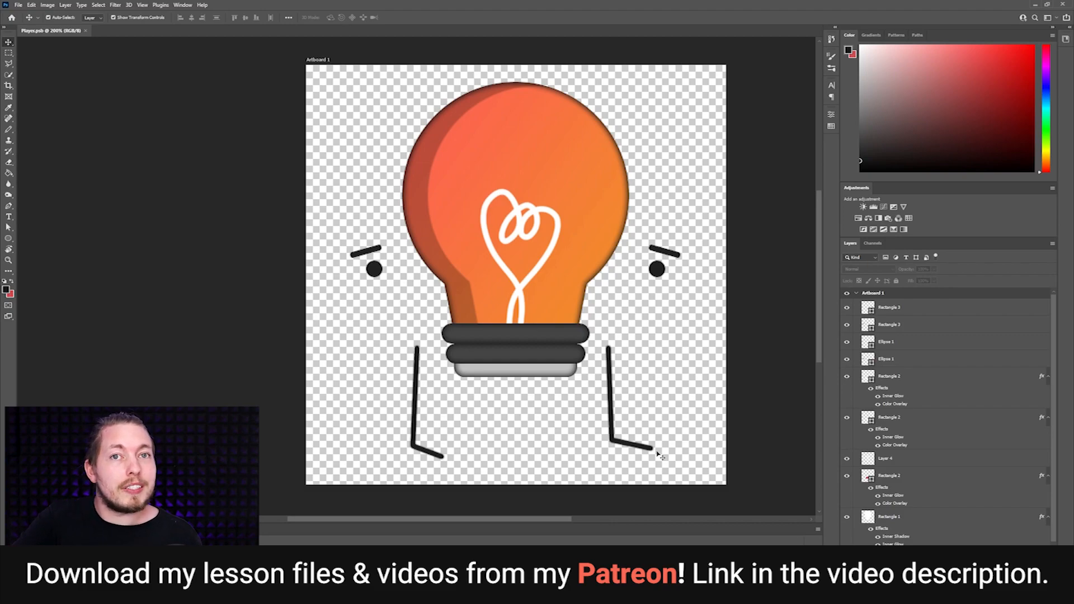
click(678, 356)
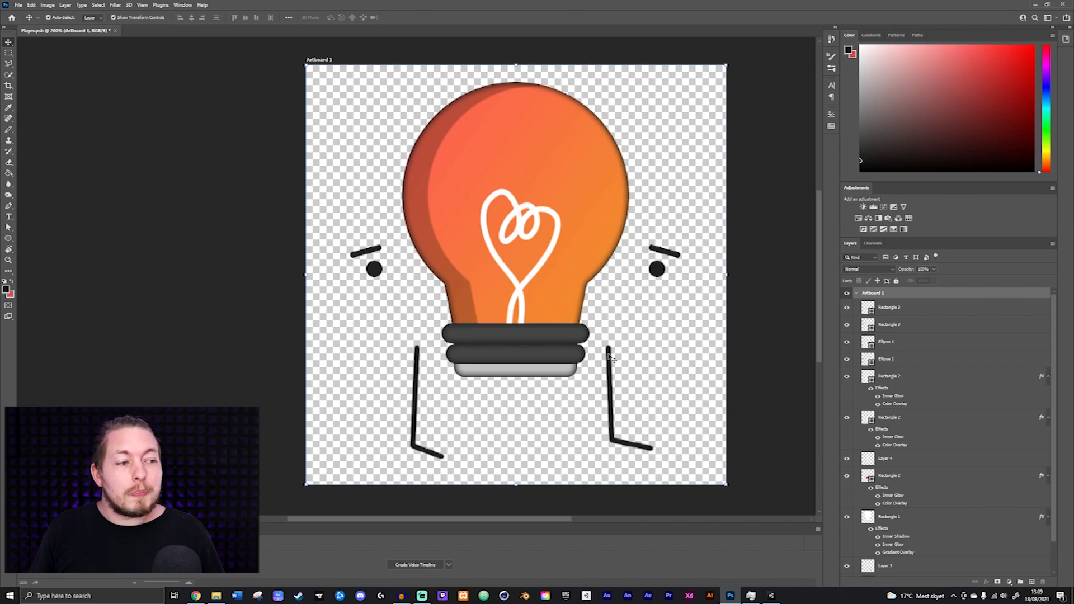
click(541, 175)
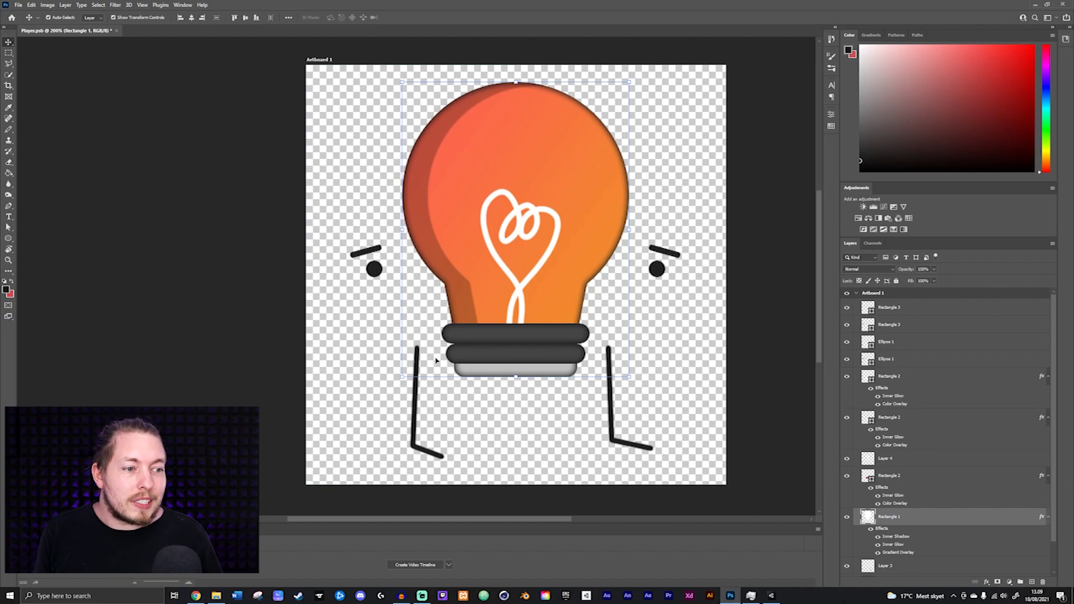
drag(418, 410, 363, 404)
drag(612, 397, 665, 396)
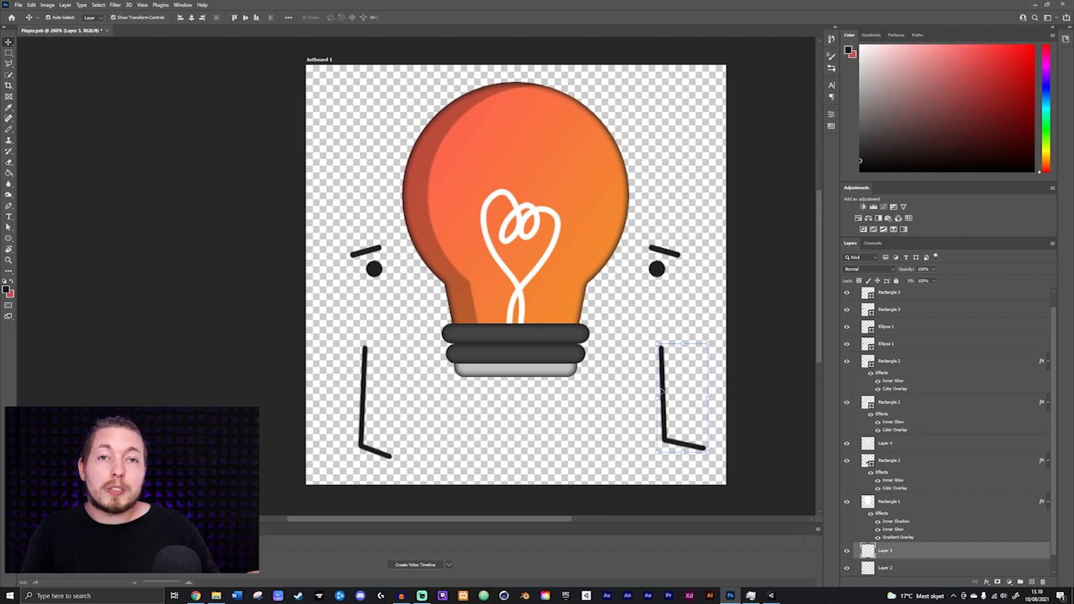
Step: Undo overlapping the right leg with the bulb's base and place that leg well clear of the body
drag(662, 392, 550, 366)
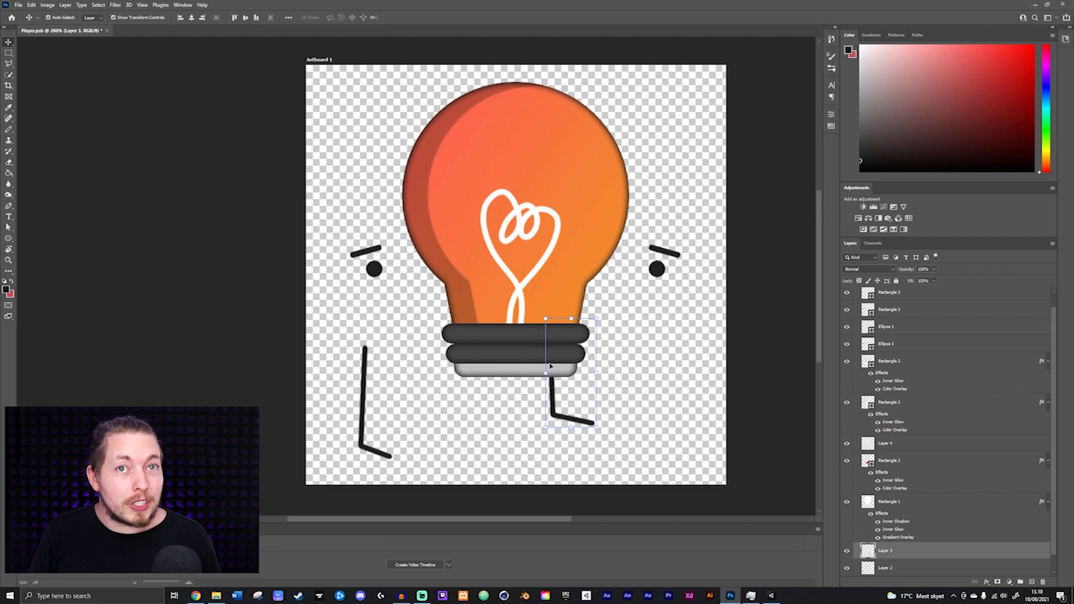
key(ctrl+z)
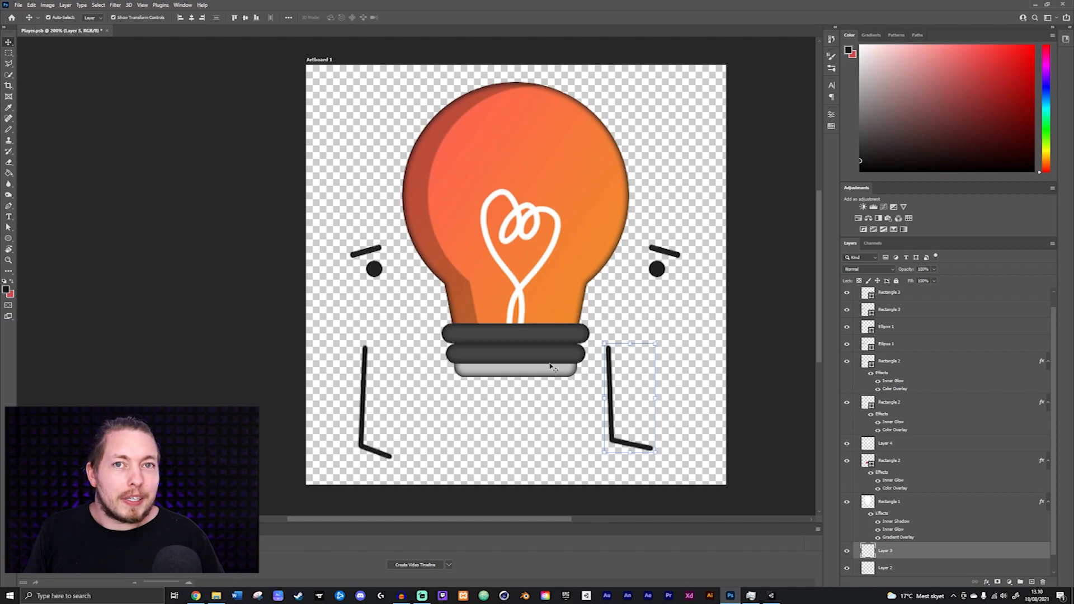
drag(614, 396, 659, 396)
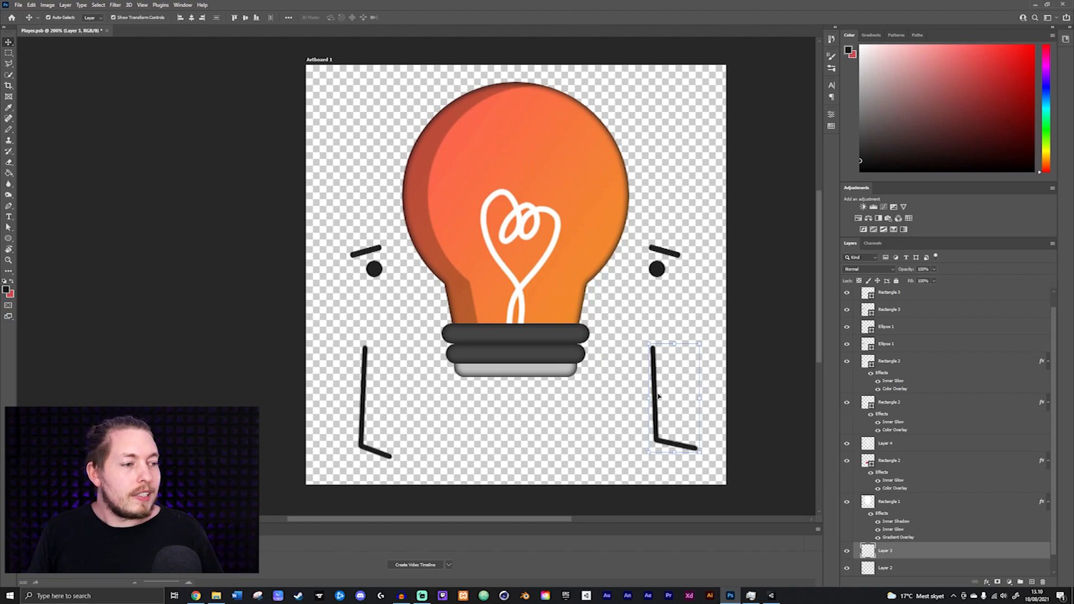
Step: Switch to Unity and import the Player image from File Explorer into the Assets folder
click(772, 595)
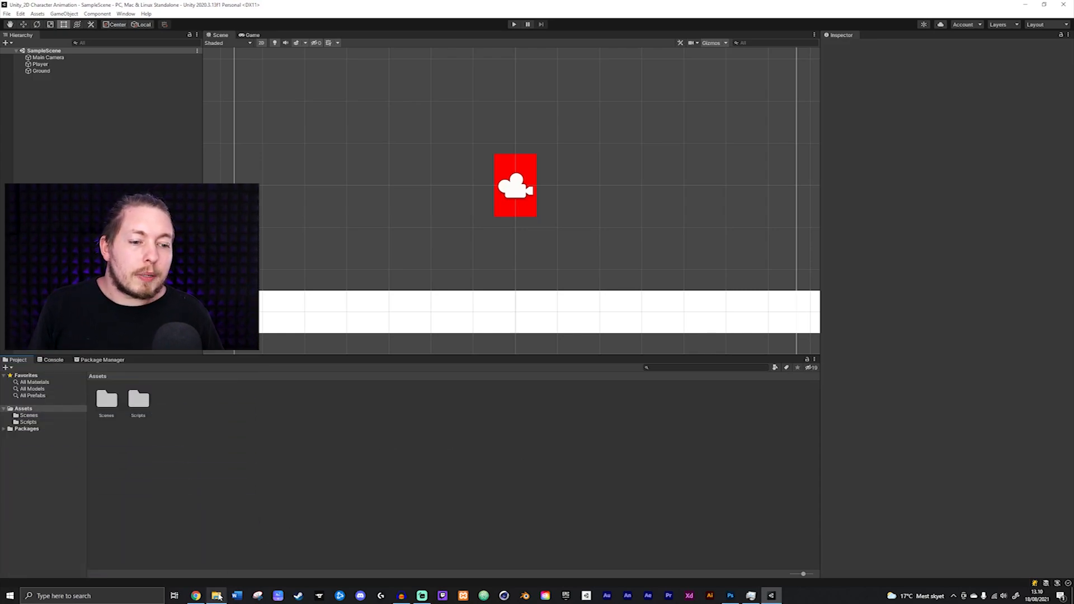
click(218, 596)
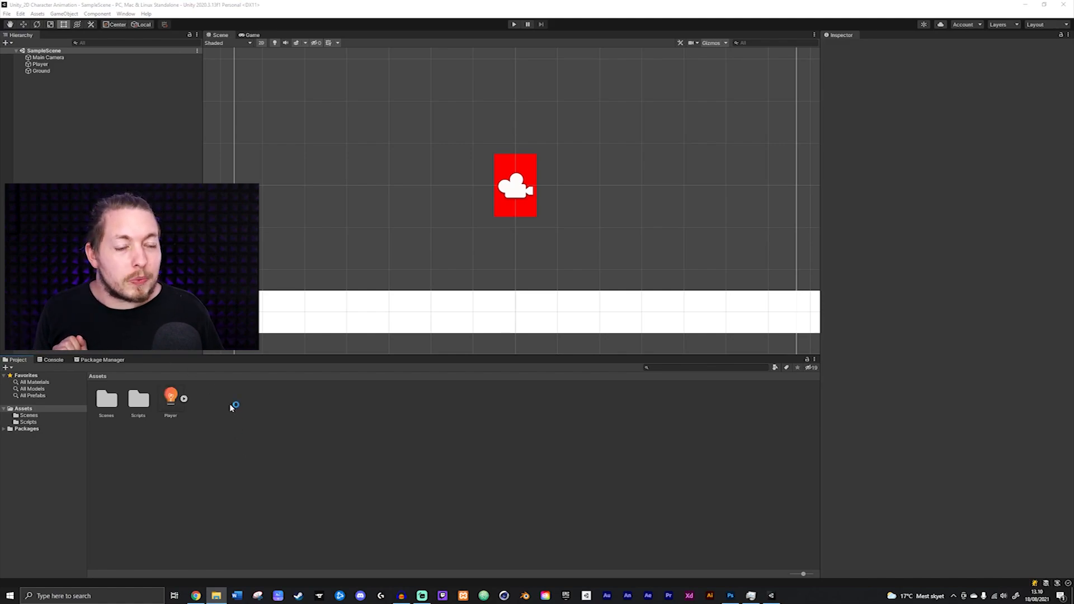
Step: Create a folder called Sprites in Assets and move the Player image into it
right_click(337, 397)
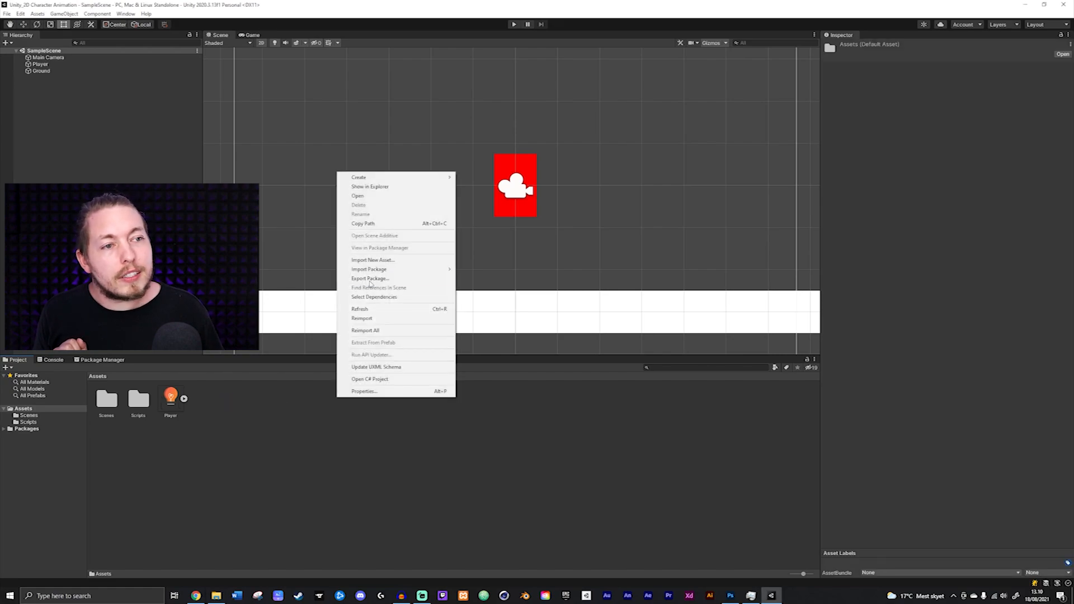
mouse_move(376, 179)
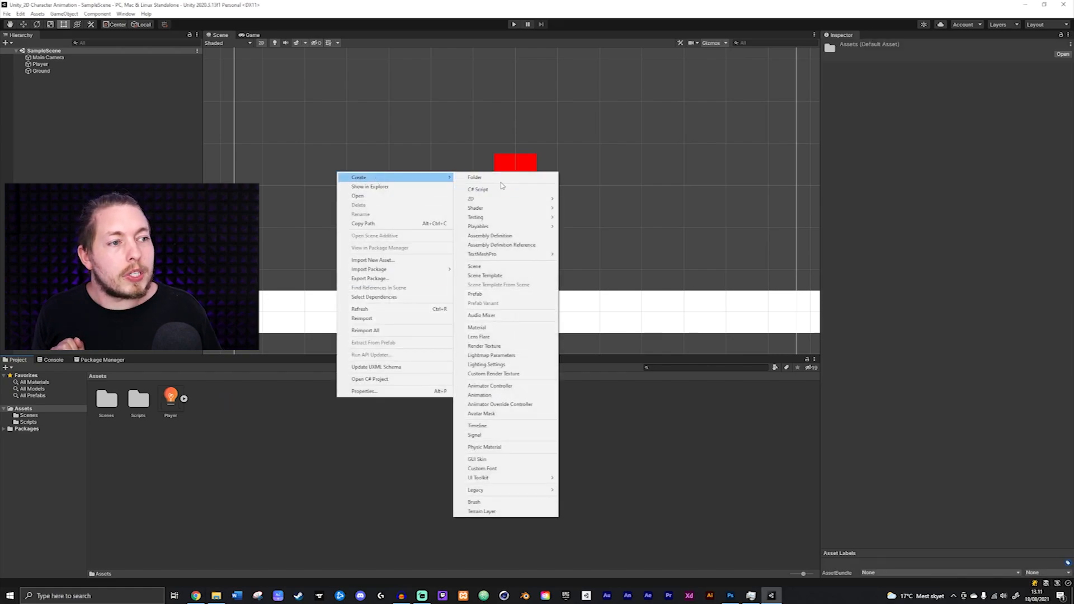
click(504, 178)
text(Sprites)
key(Return)
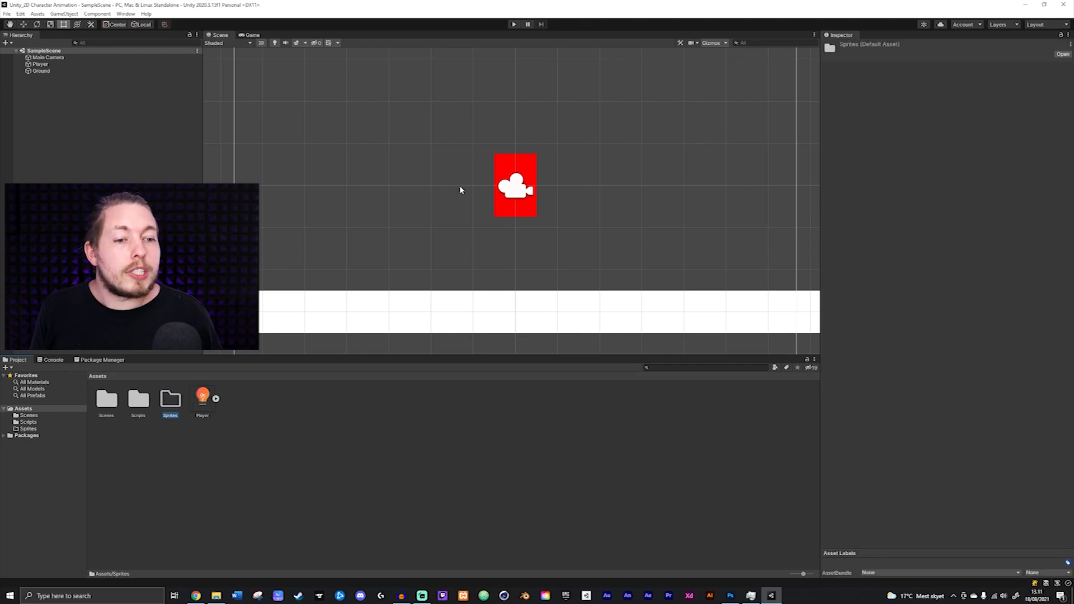
drag(203, 396, 172, 402)
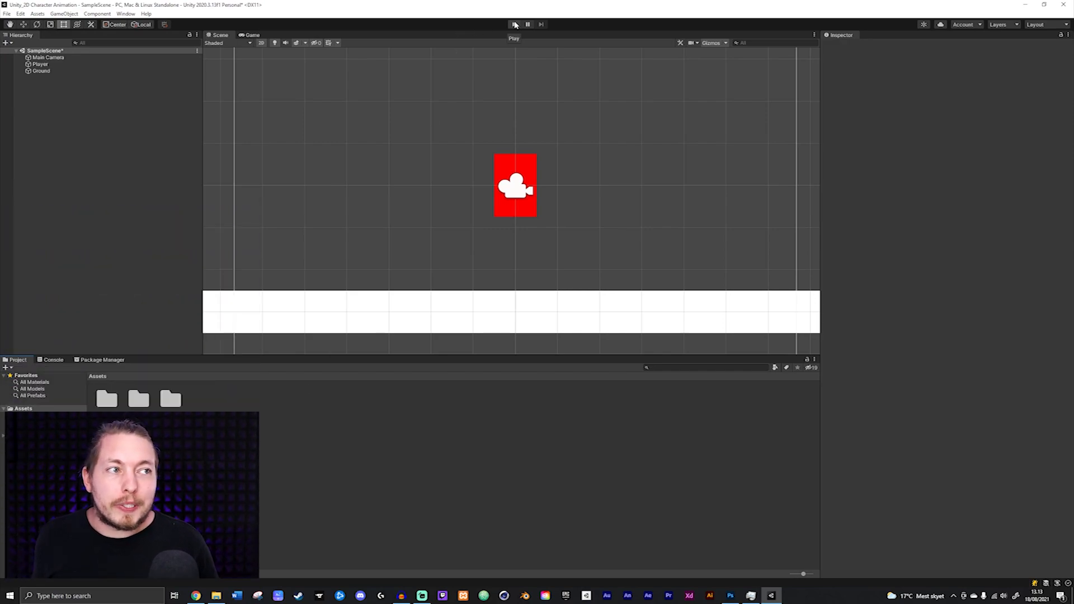
Step: Playtest the scene by moving the red player block left and right and jumping, ending with play mode stopped
click(515, 25)
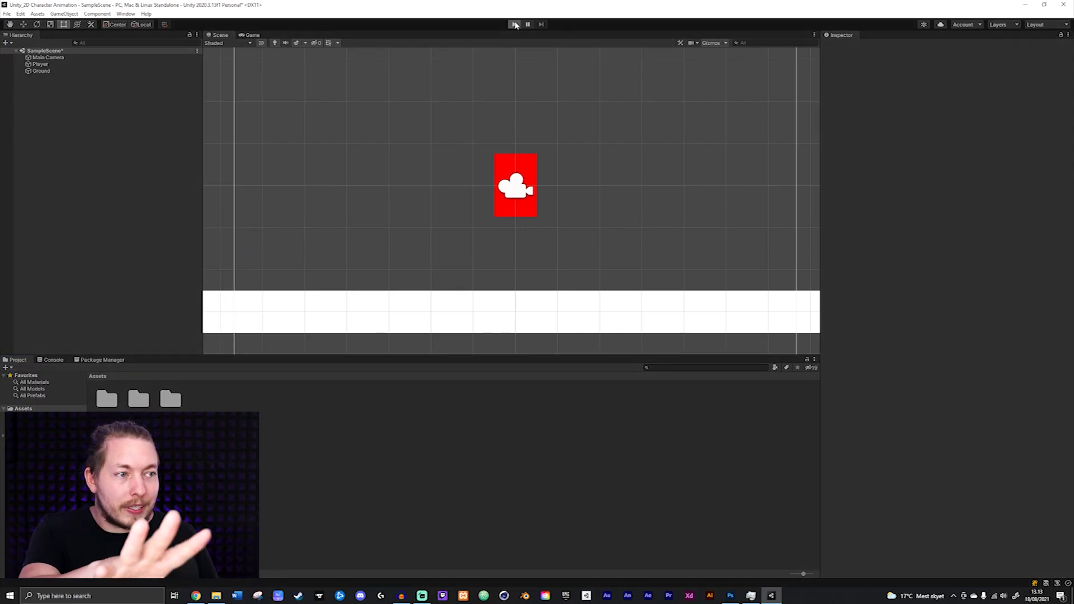
key(a)
key(d)
key(space)
key(a)
key(d)
key(a)
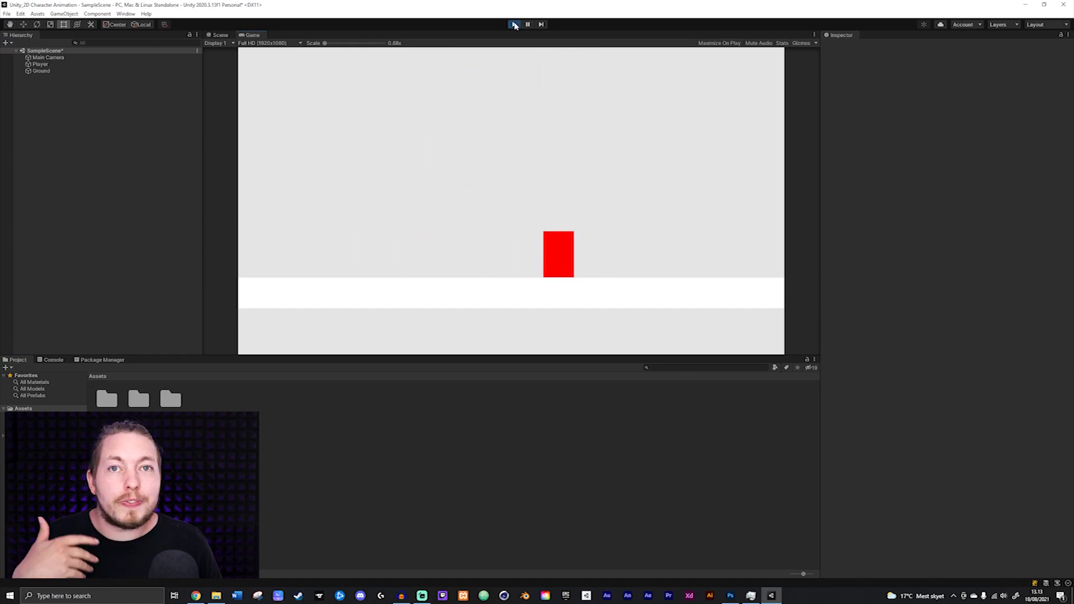
click(515, 25)
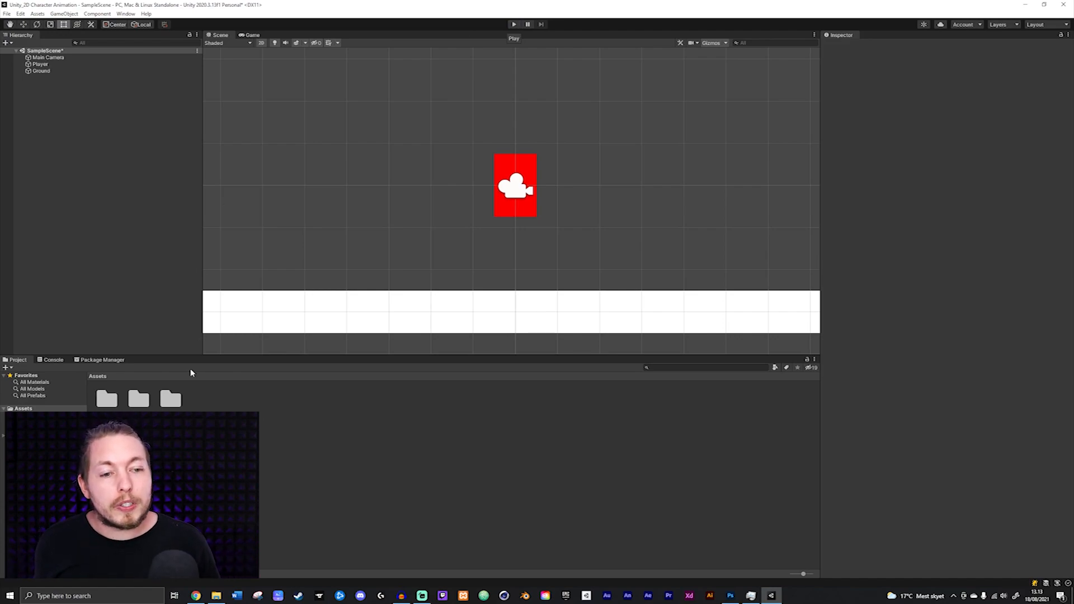
Step: Replace the square in the Player object's Sprite Renderer with the Player light bulb sprite
double_click(171, 399)
drag(106, 395, 108, 247)
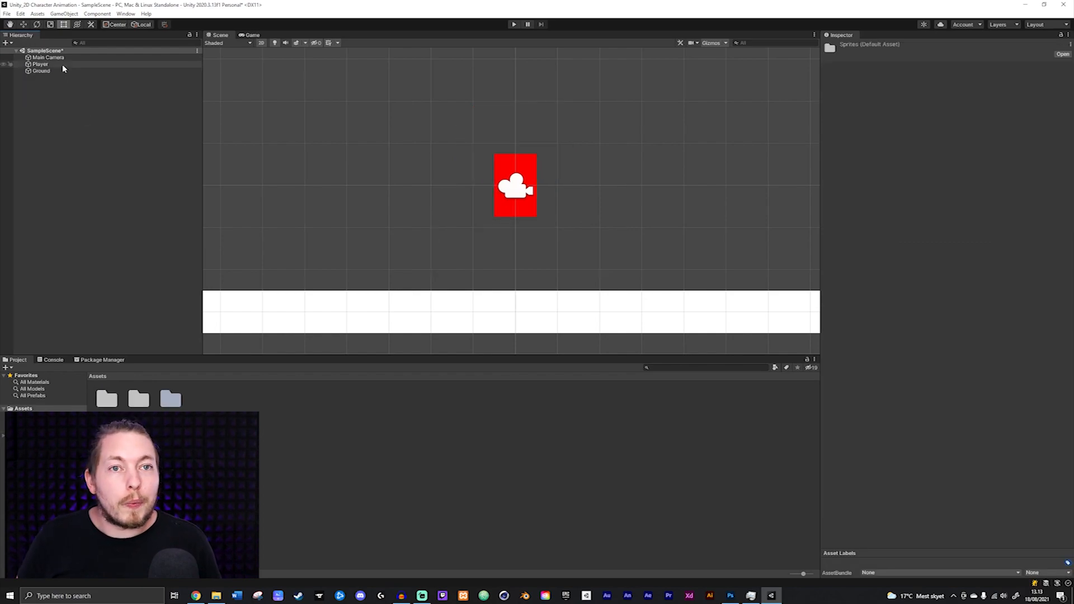
click(63, 65)
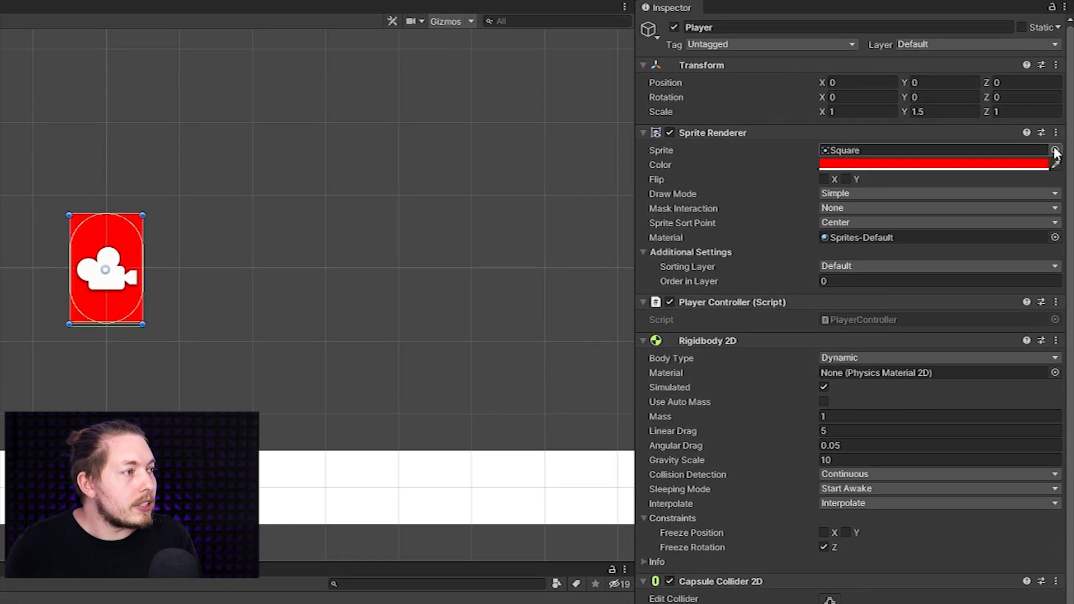
click(1056, 150)
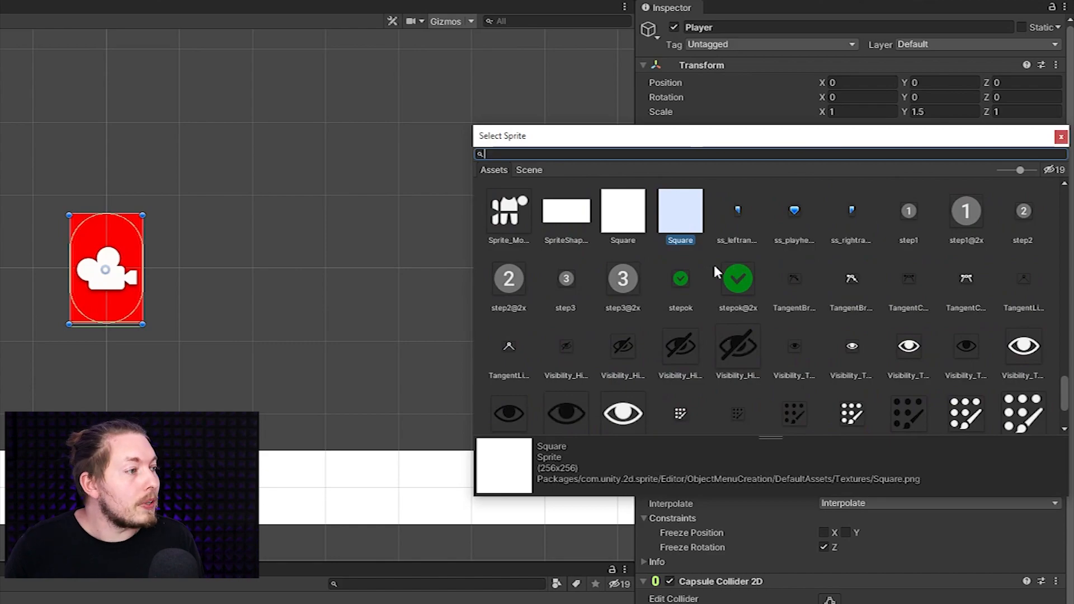
scroll(675, 287, down, 3)
scroll(677, 291, up, 5)
scroll(677, 295, up, 3)
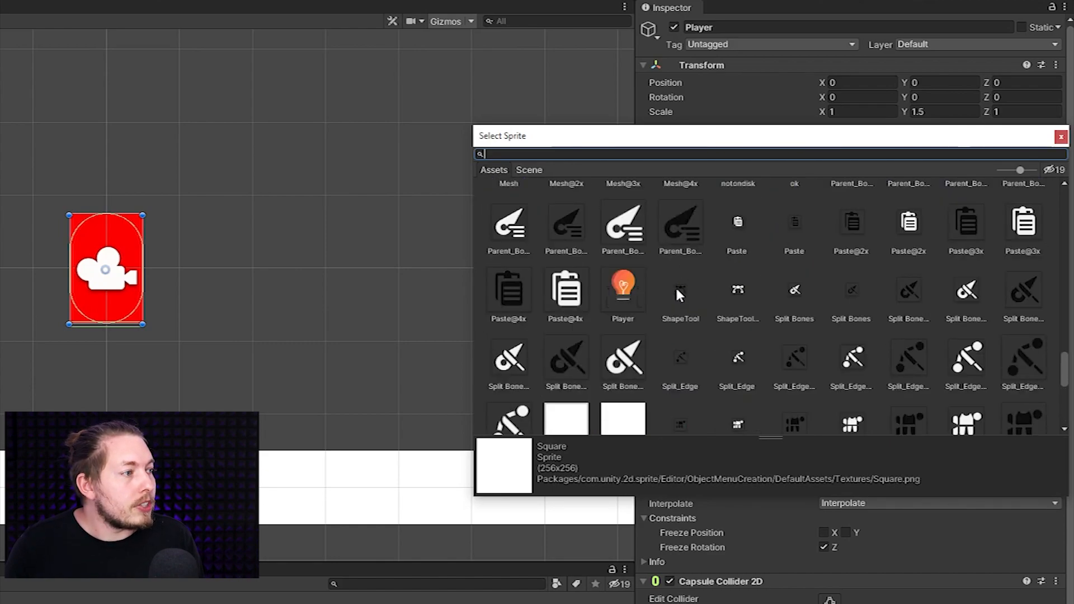
double_click(624, 294)
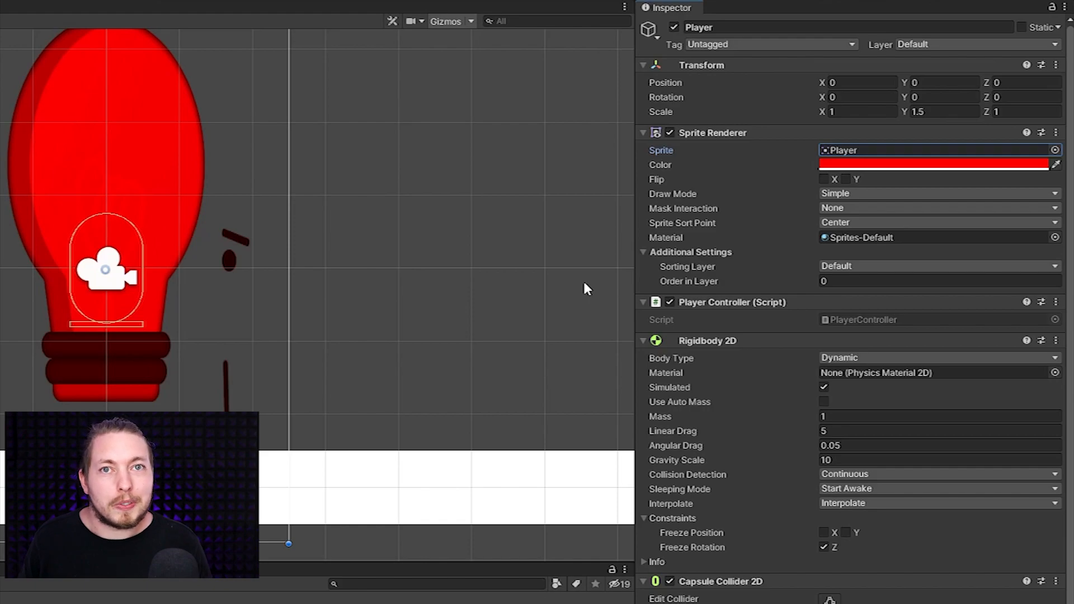
Step: Set the Player object's sprite colour to white (FFFFFF) and its Y scale to 1
click(929, 165)
drag(963, 252, 940, 234)
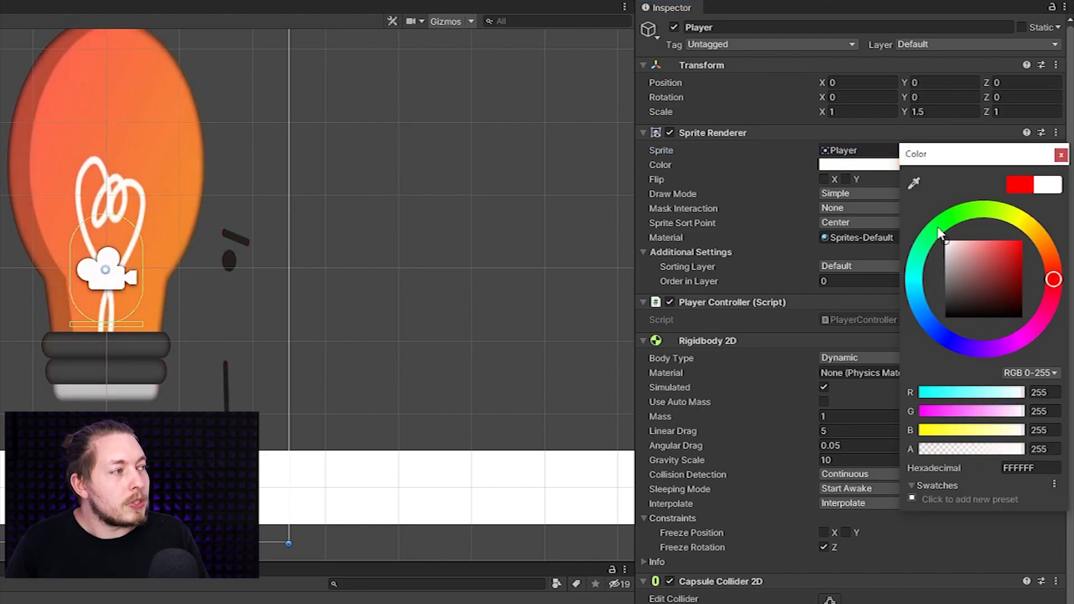
click(1061, 155)
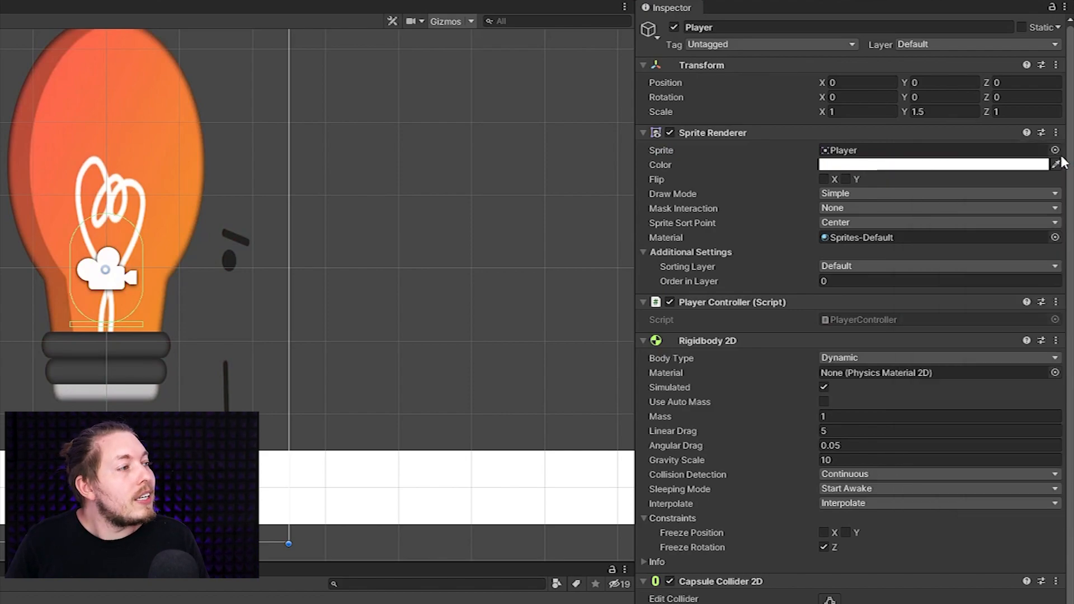
click(919, 112)
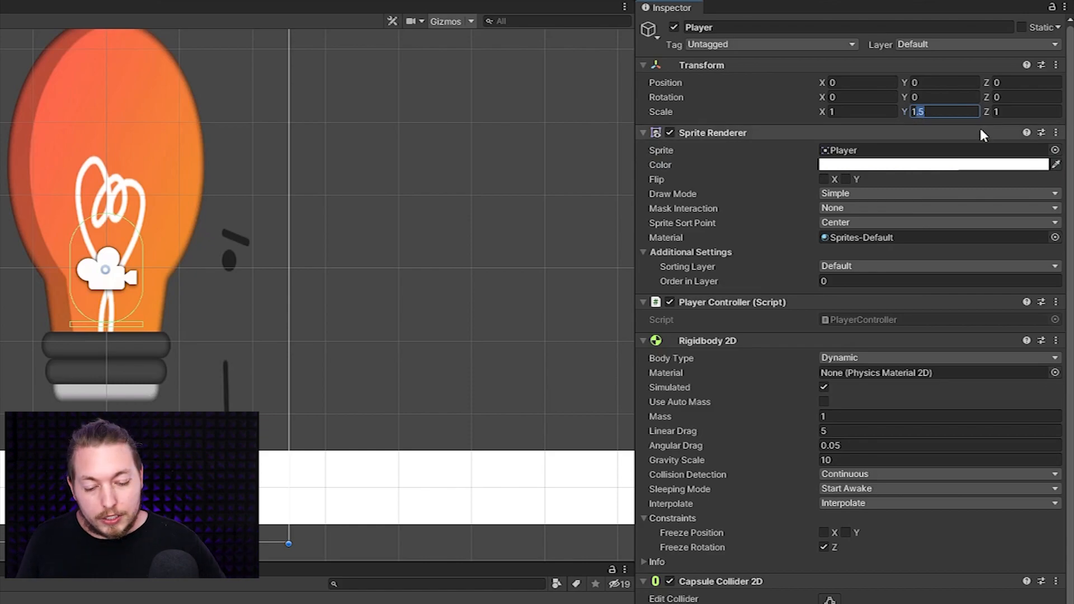
key(BackSpace)
click(437, 271)
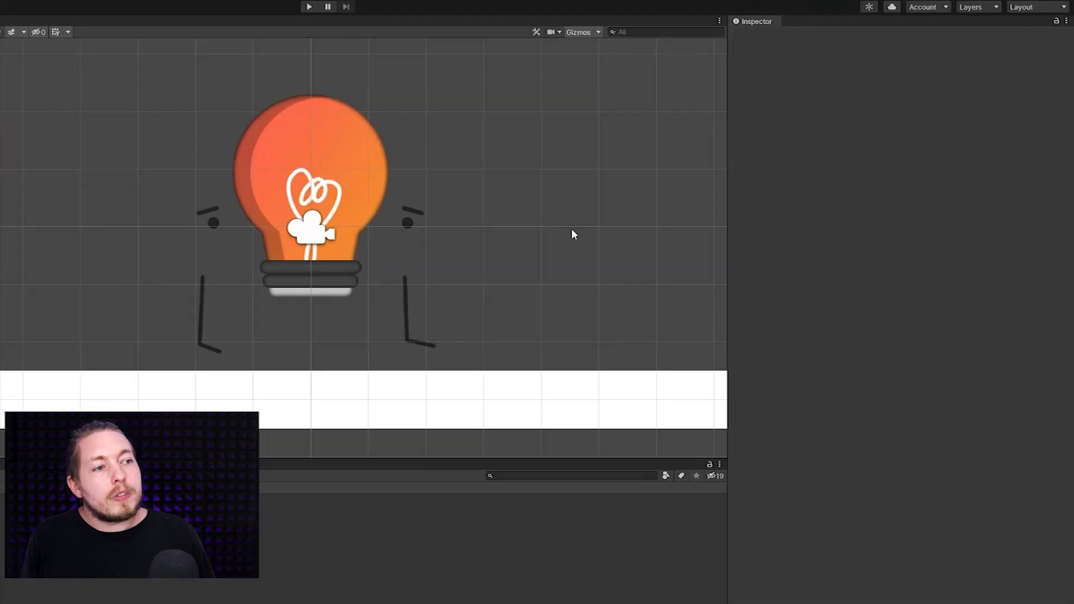
click(315, 195)
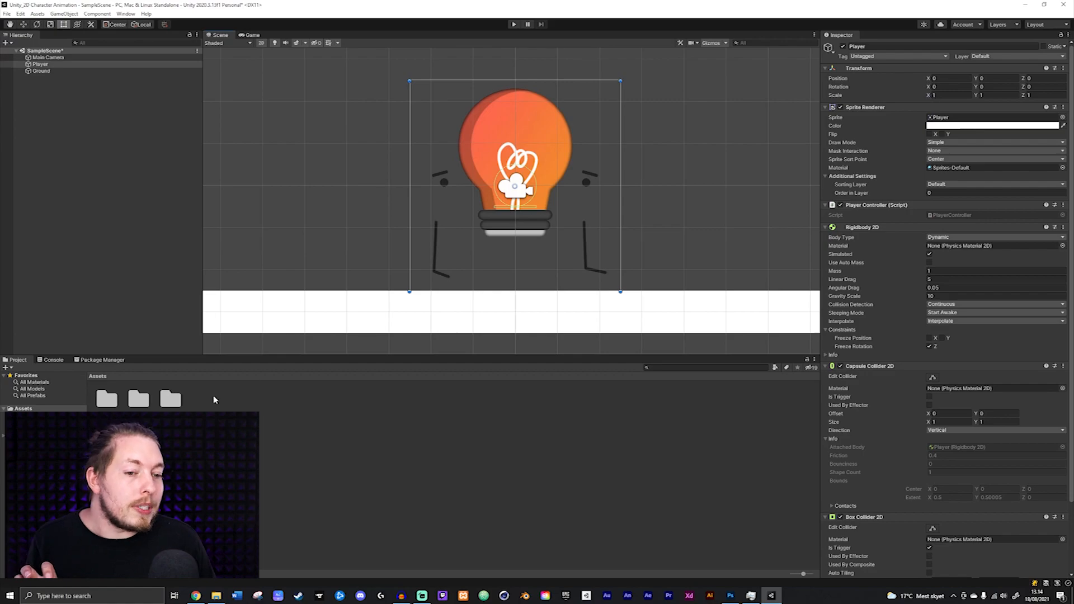
Step: Set the Player texture's Pixels Per Unit to 200, apply the import settings, and select the Player object
double_click(170, 398)
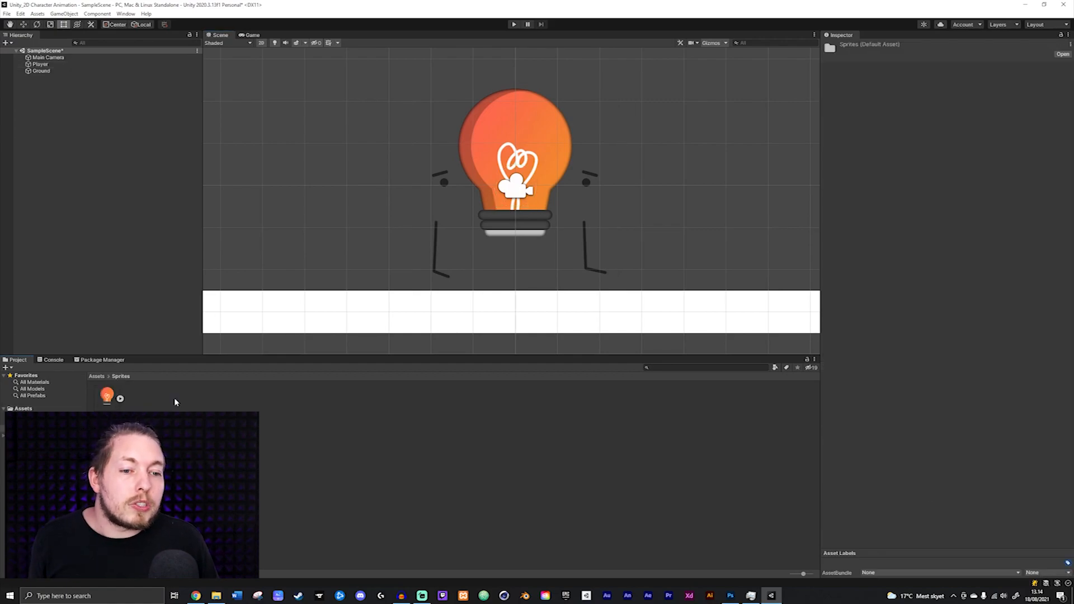
click(107, 395)
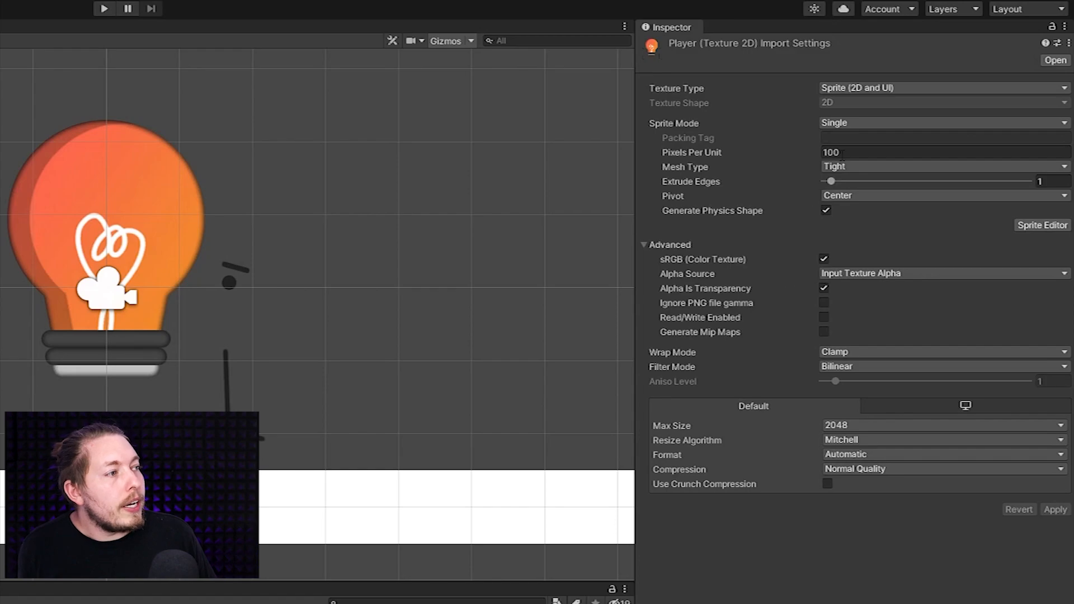
click(842, 152)
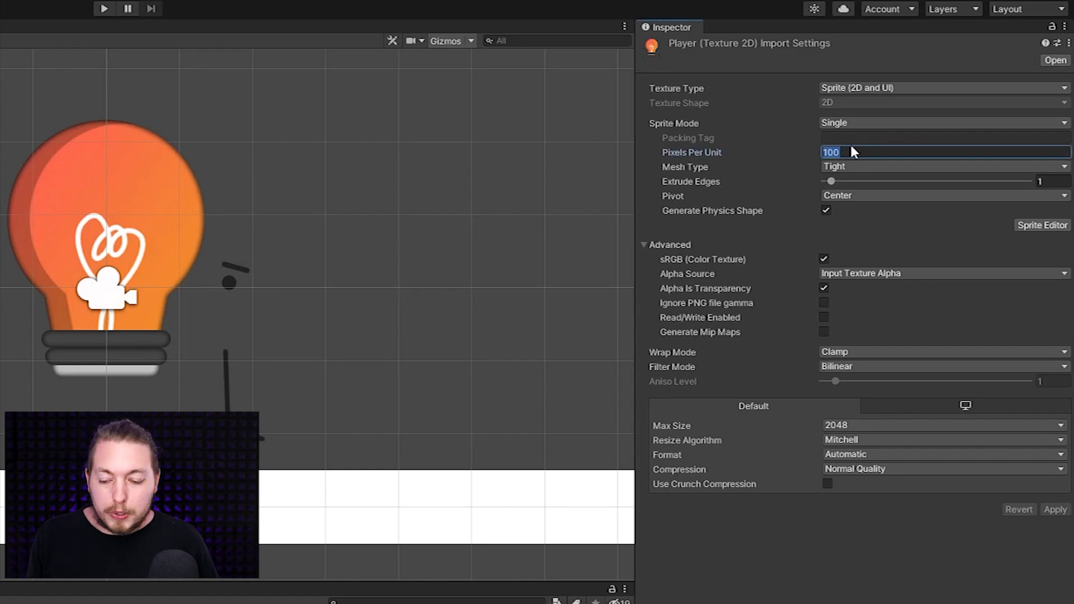
text(200)
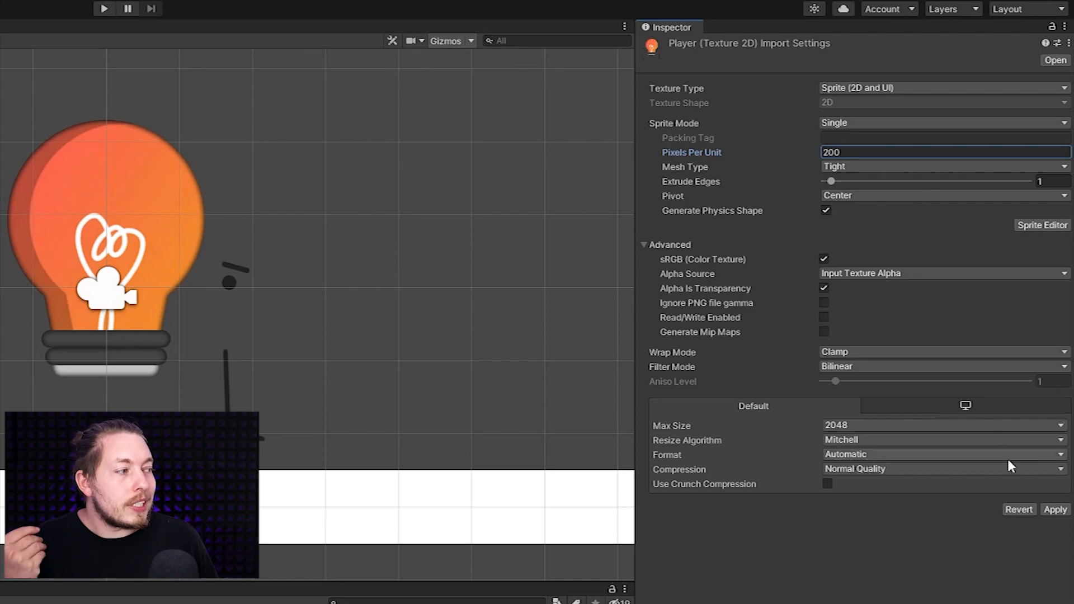
click(1055, 510)
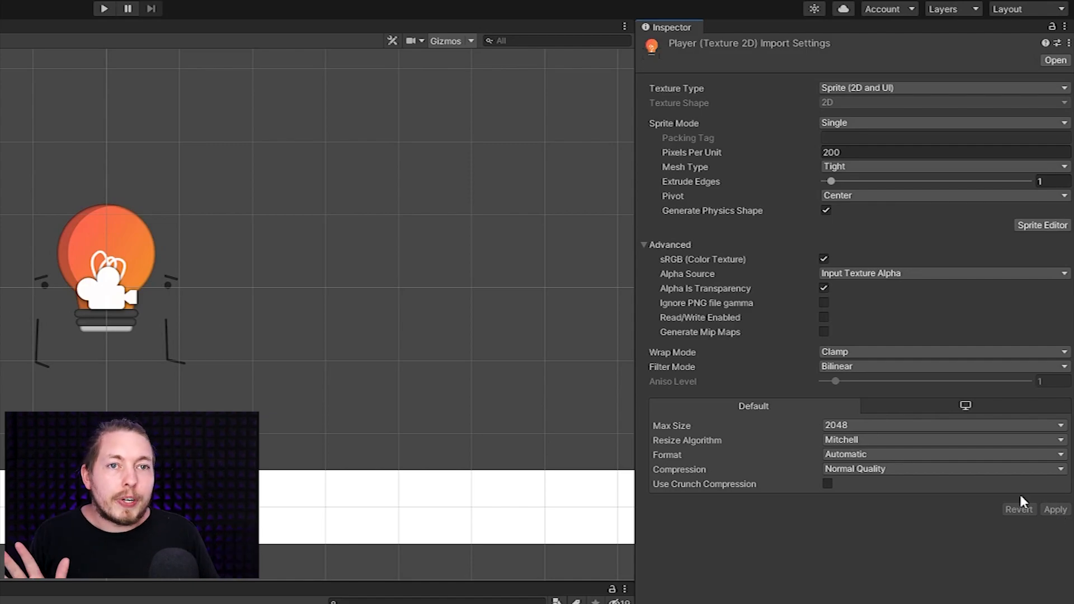
click(1, 84)
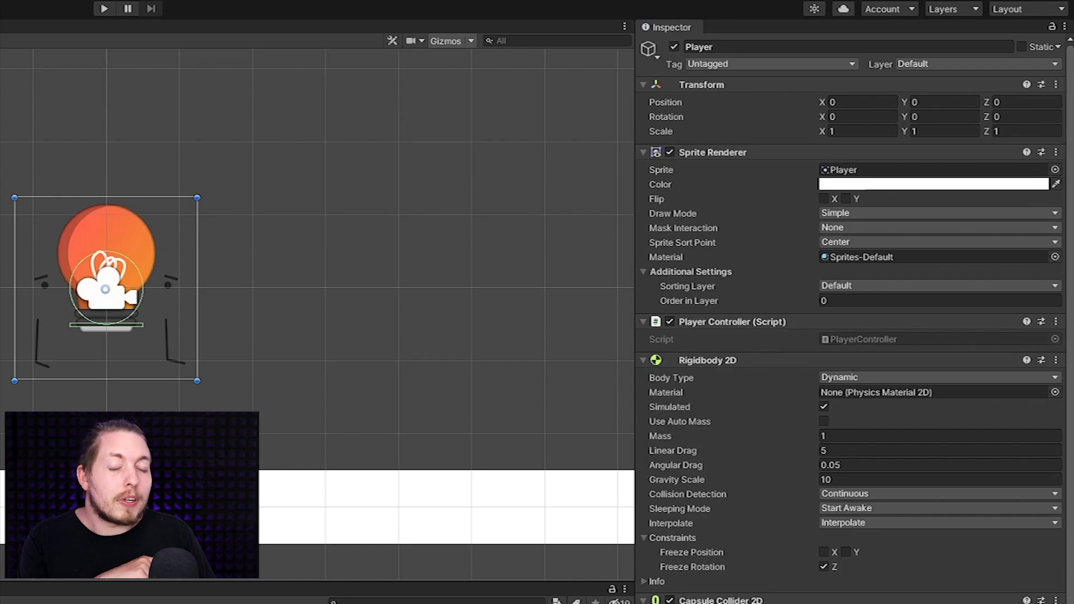
Step: Open the Package Manager and view the 2D Sprite package's details
click(228, 369)
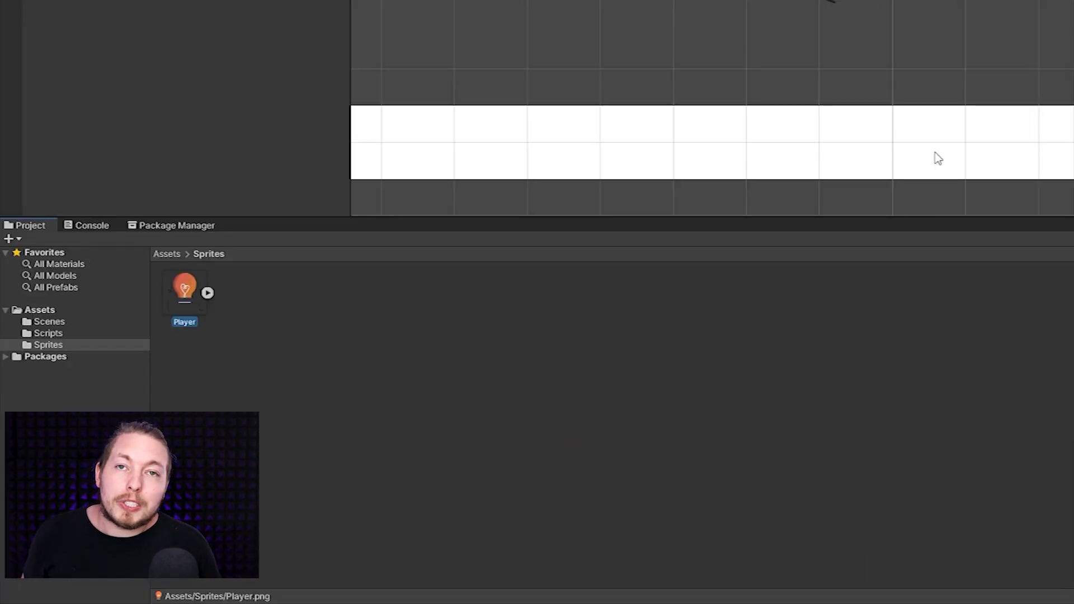
click(193, 230)
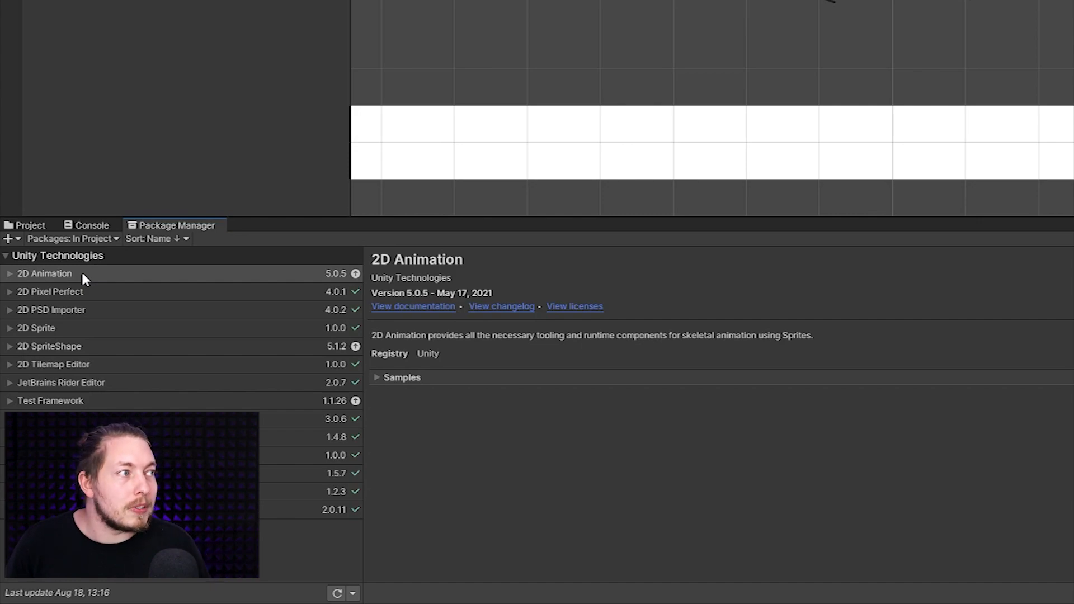
click(136, 325)
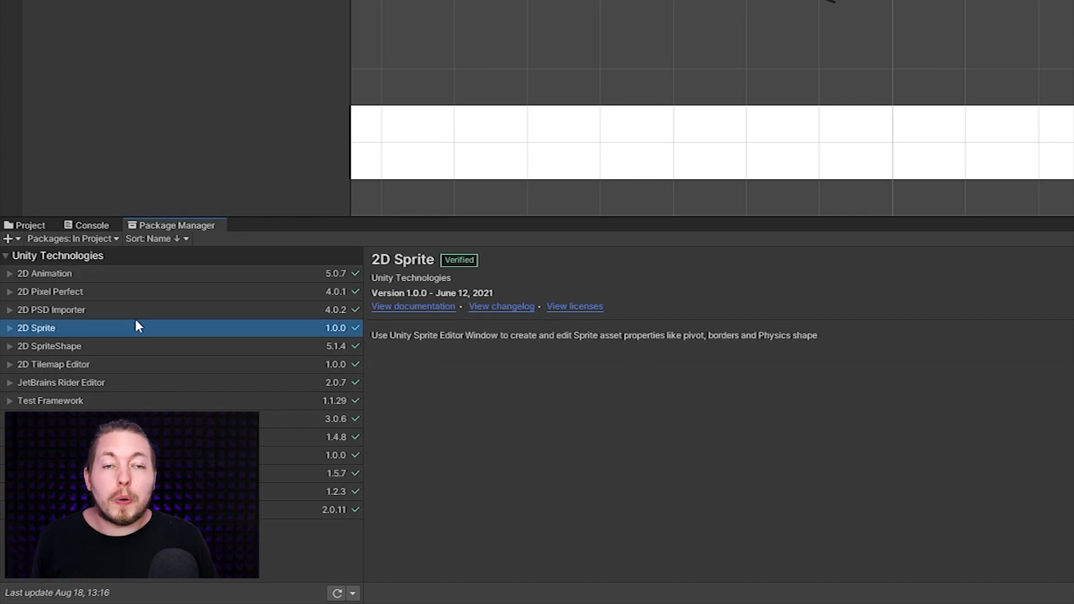
Step: View the 2D PSD Importer package's details, and select the Player texture, keeping its Sprite Mode at Single
click(96, 315)
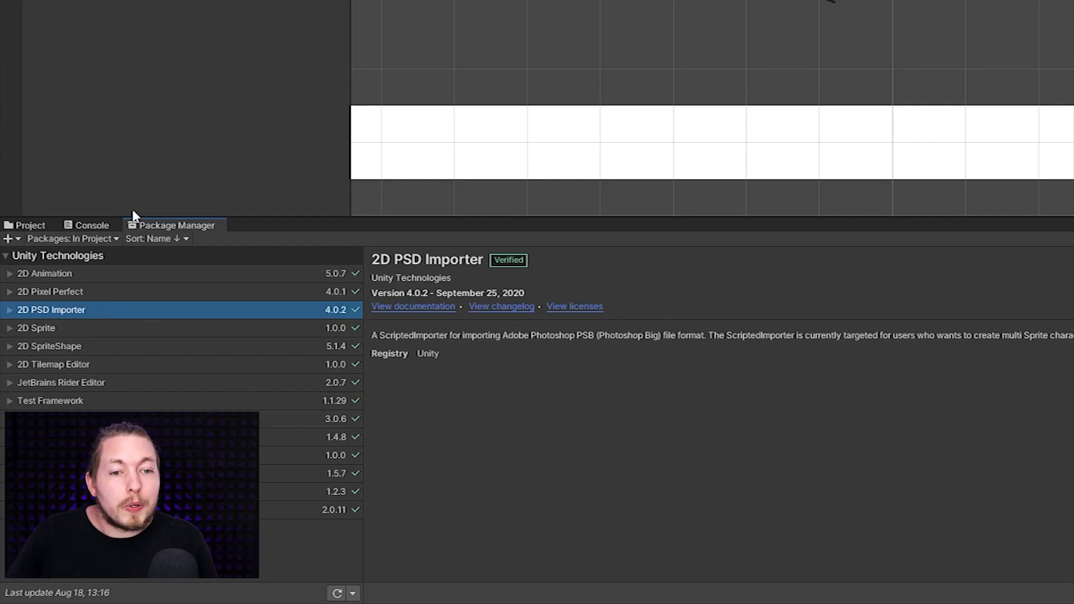
click(31, 227)
click(182, 296)
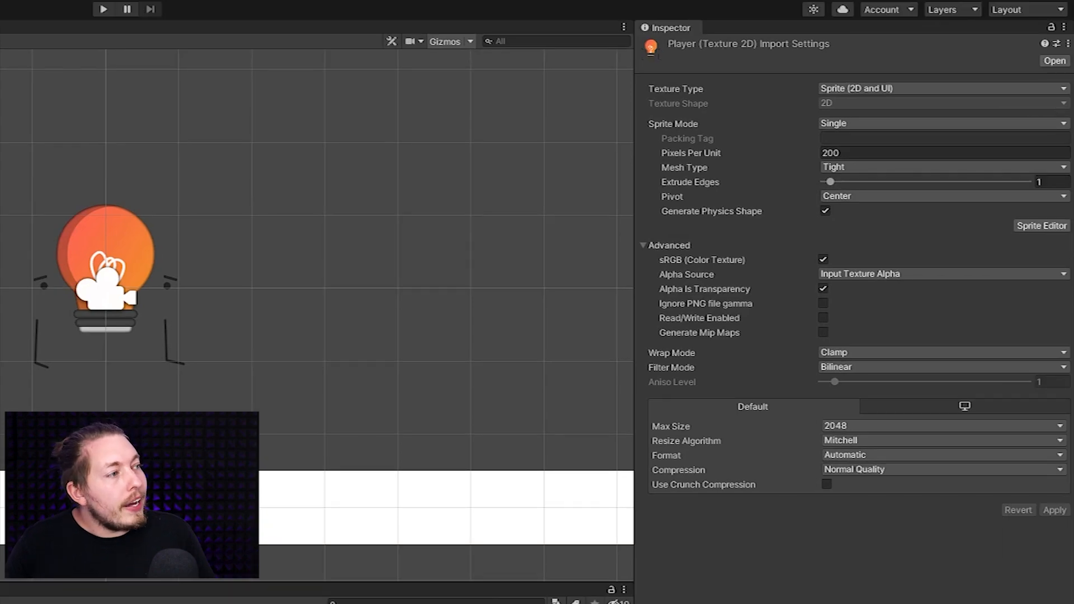
click(845, 123)
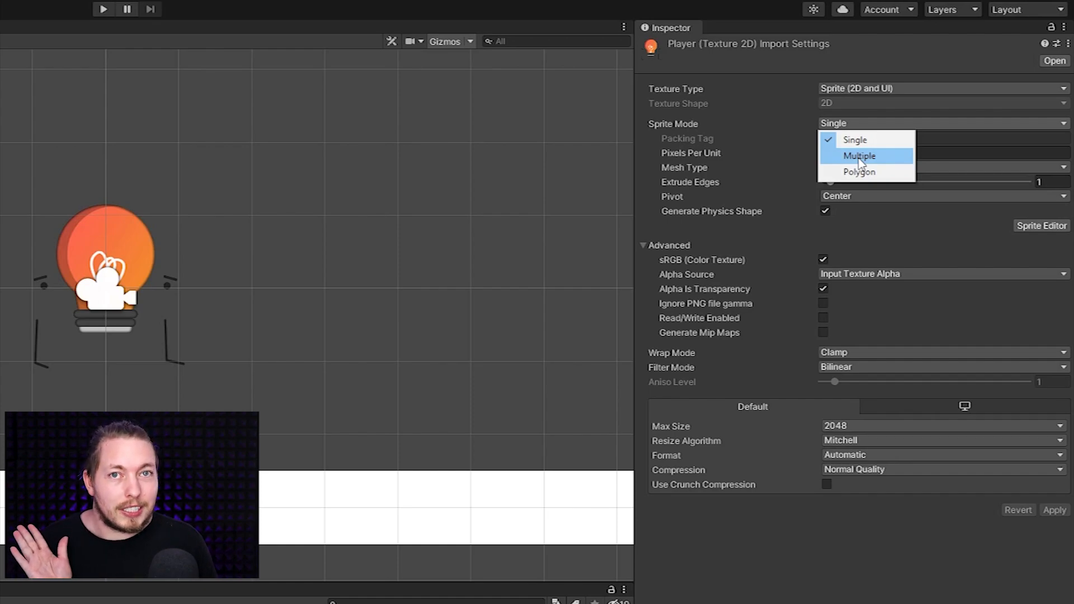
click(788, 132)
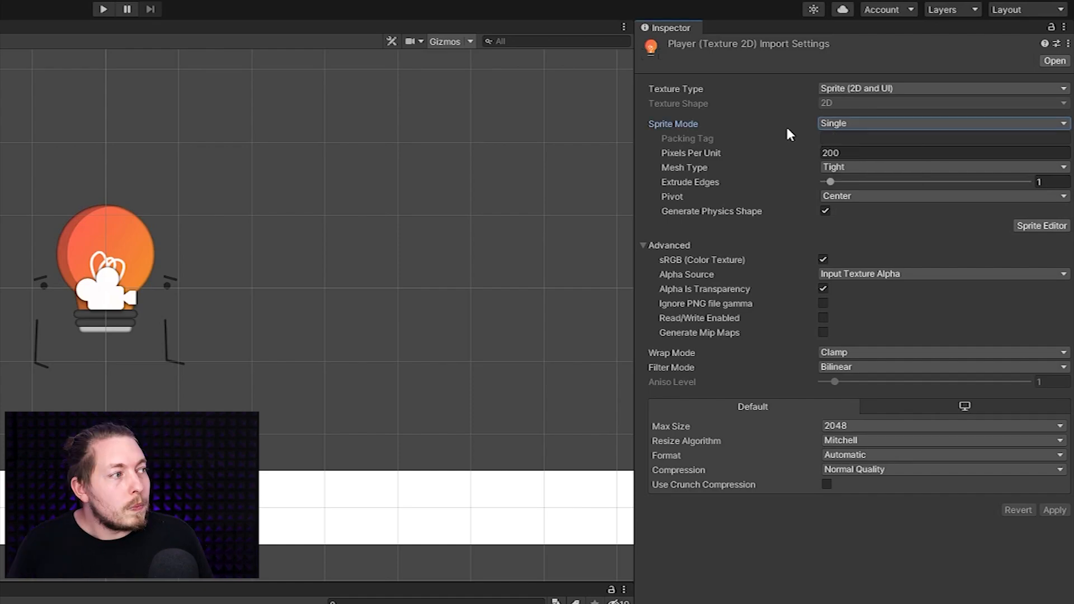
Step: Open the Player texture in the Sprite Editor docked beside the Game view, and switch to the Skinning Editor with the bone visibility list shown
click(1042, 226)
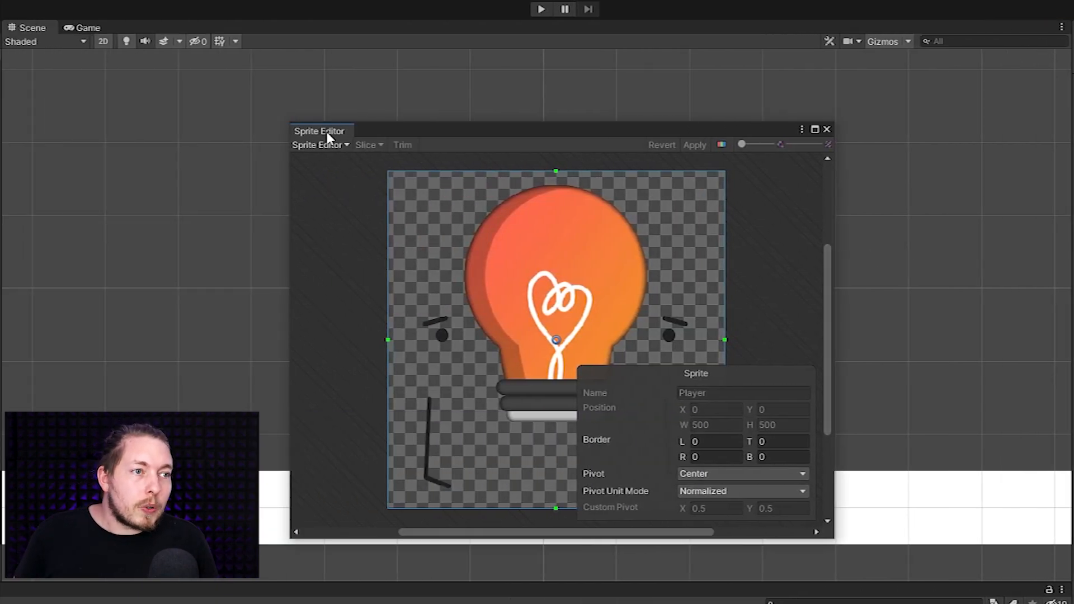
drag(327, 132, 280, 35)
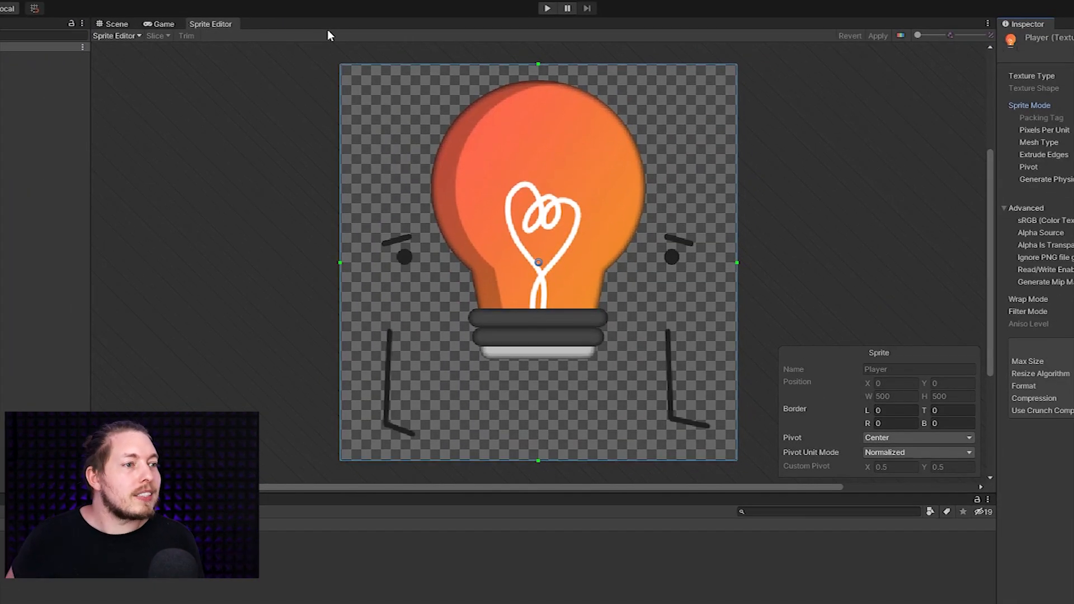
click(116, 36)
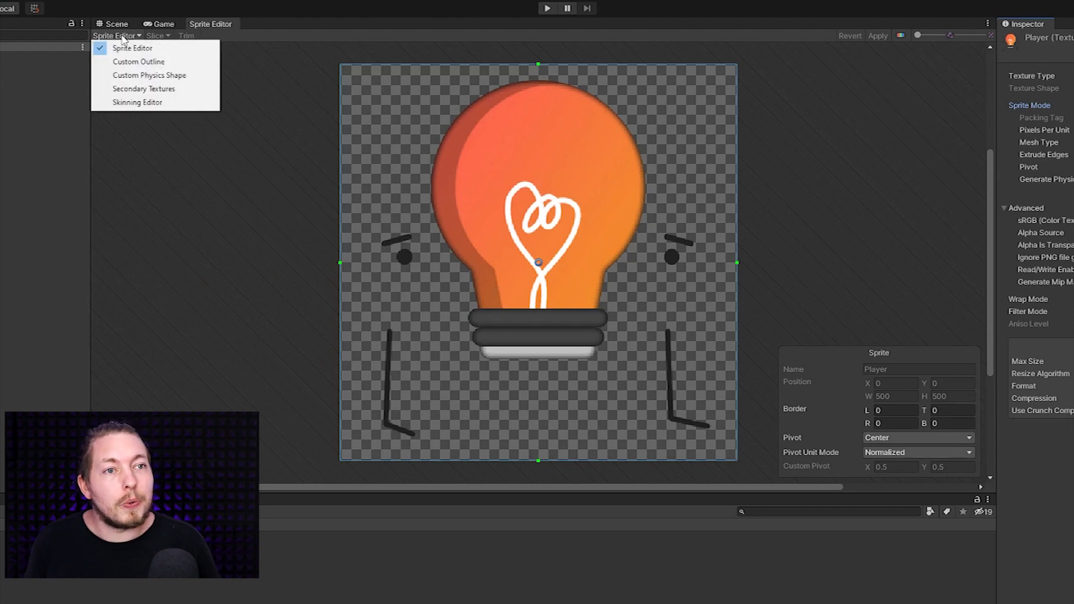
click(139, 103)
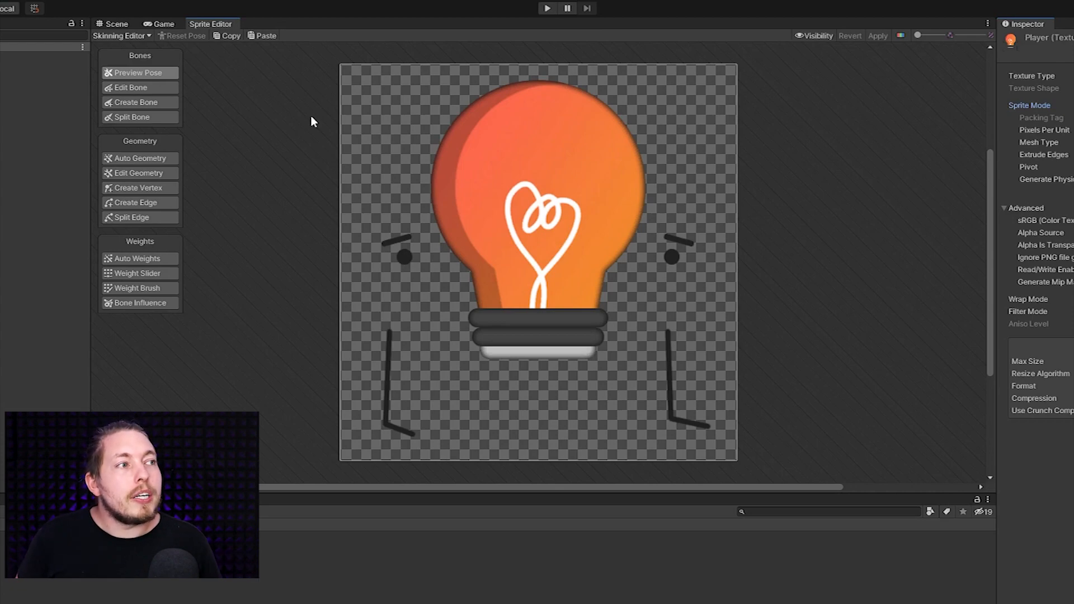
click(817, 37)
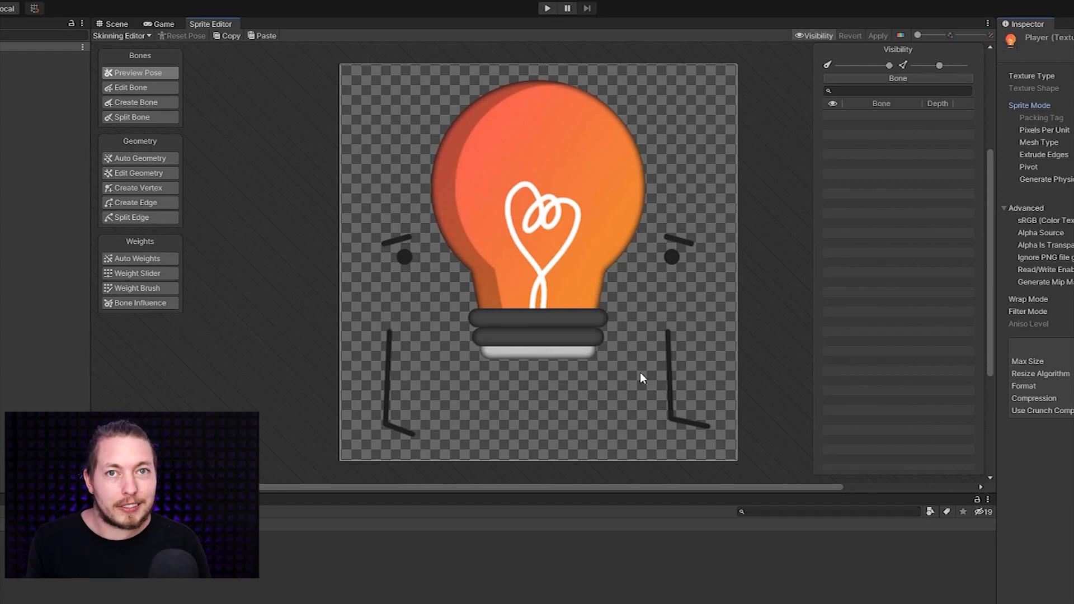
Step: Create a root bone from the bulb's base up to the filament's lower end, and a child bone from there to the top of the bulb
click(157, 105)
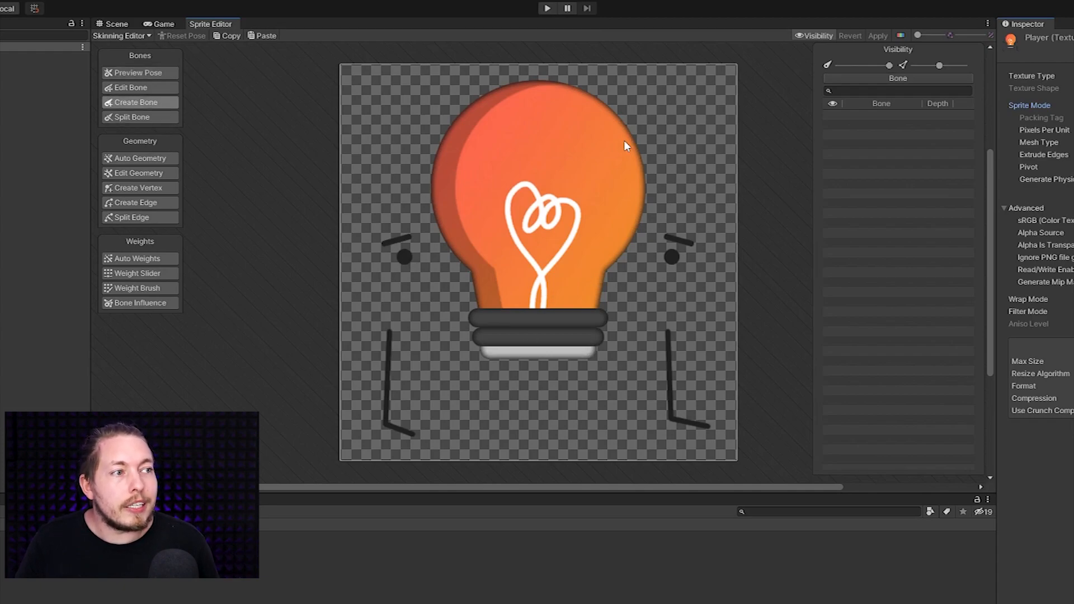
click(541, 315)
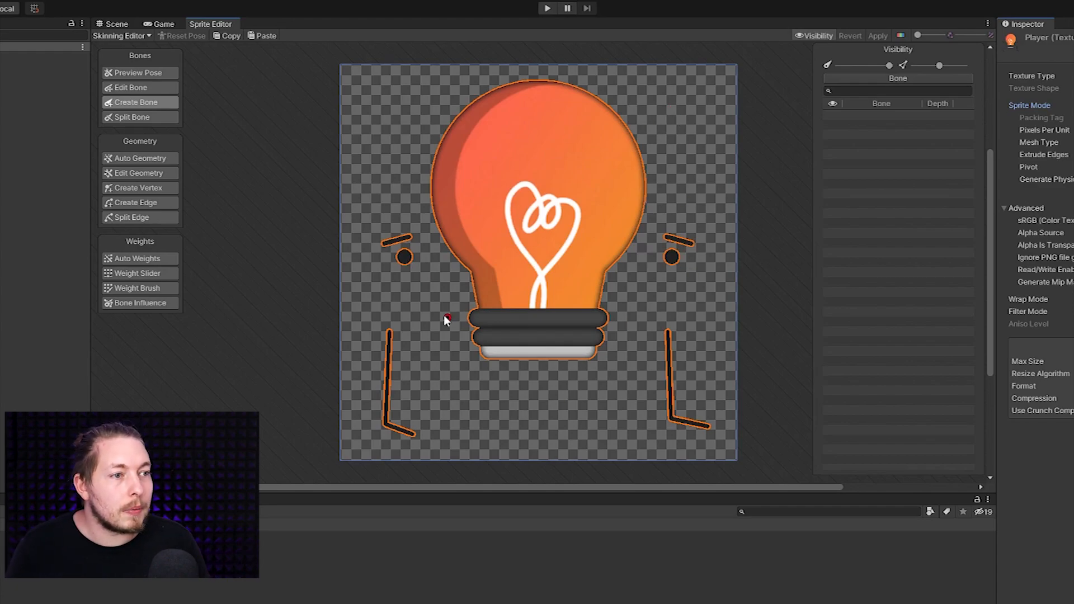
click(538, 357)
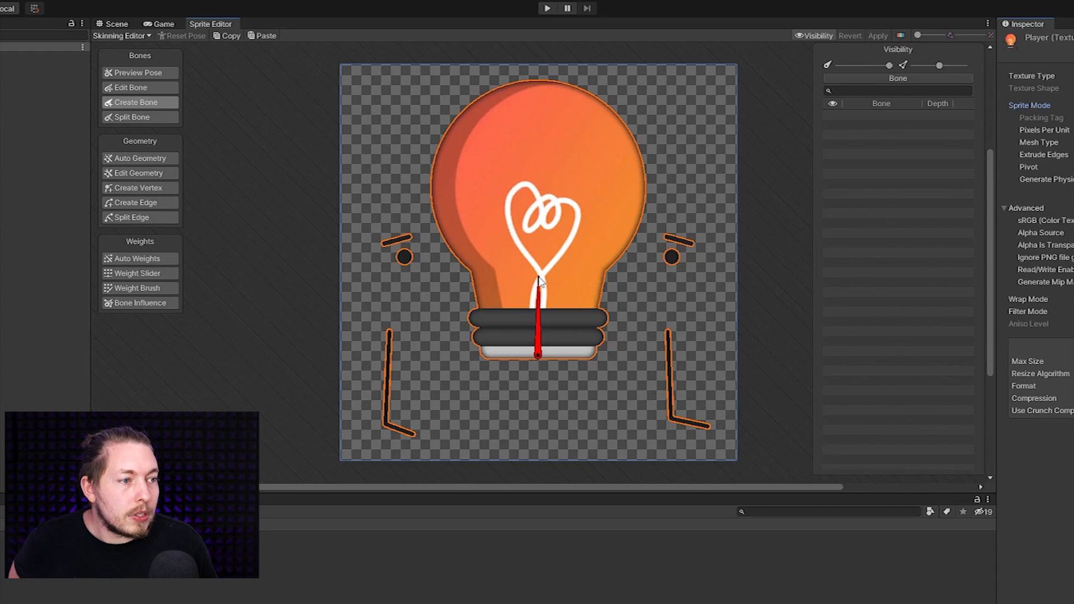
click(539, 278)
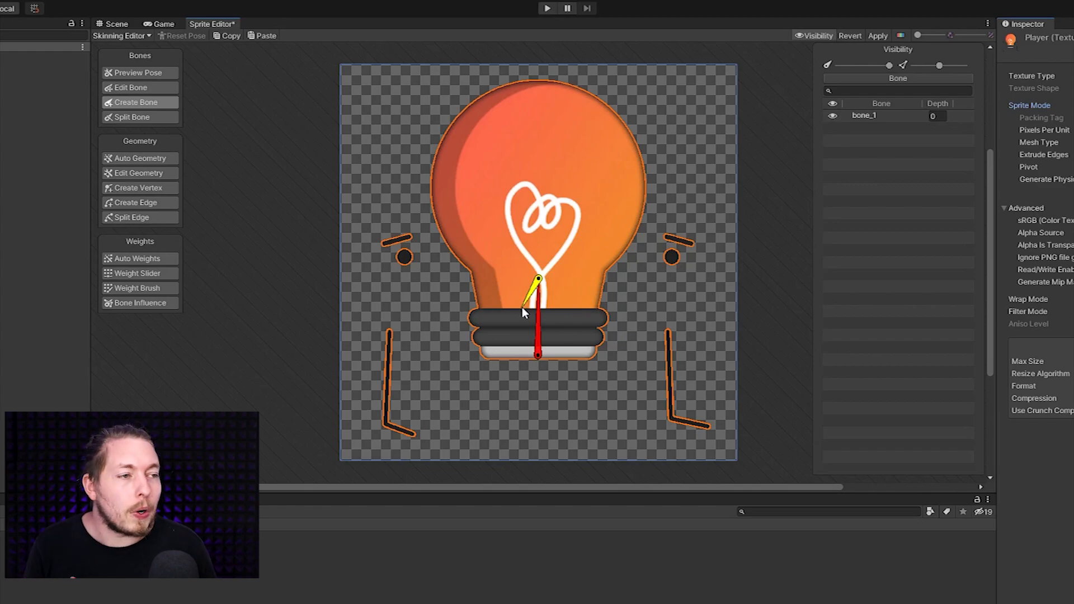
click(539, 83)
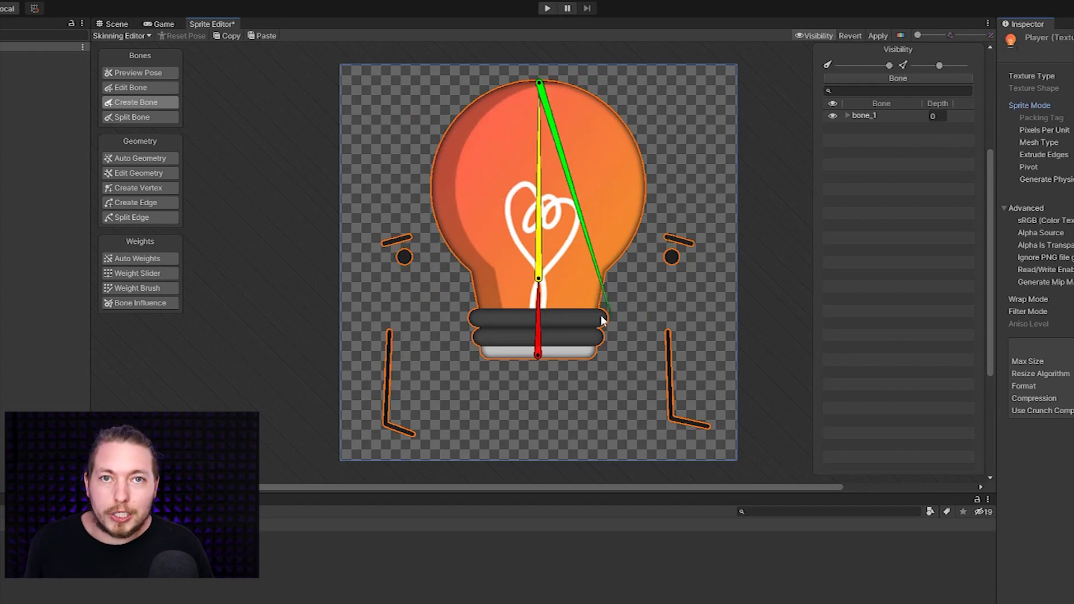
right_click(611, 145)
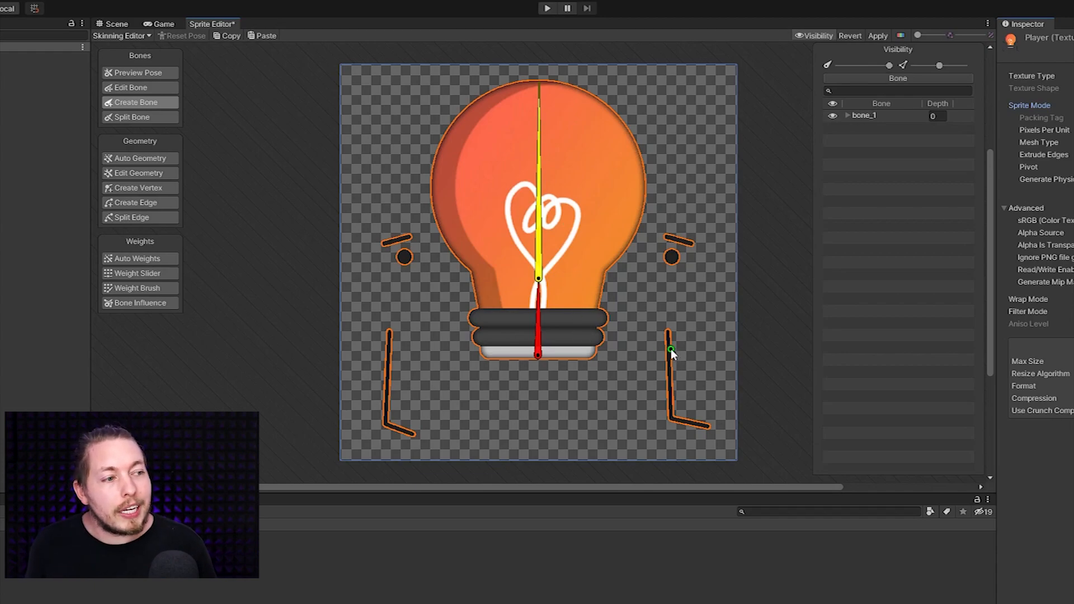
Step: Create a three-bone chain along each leg and foot, with both chains parented to the bulb's base bone
click(536, 327)
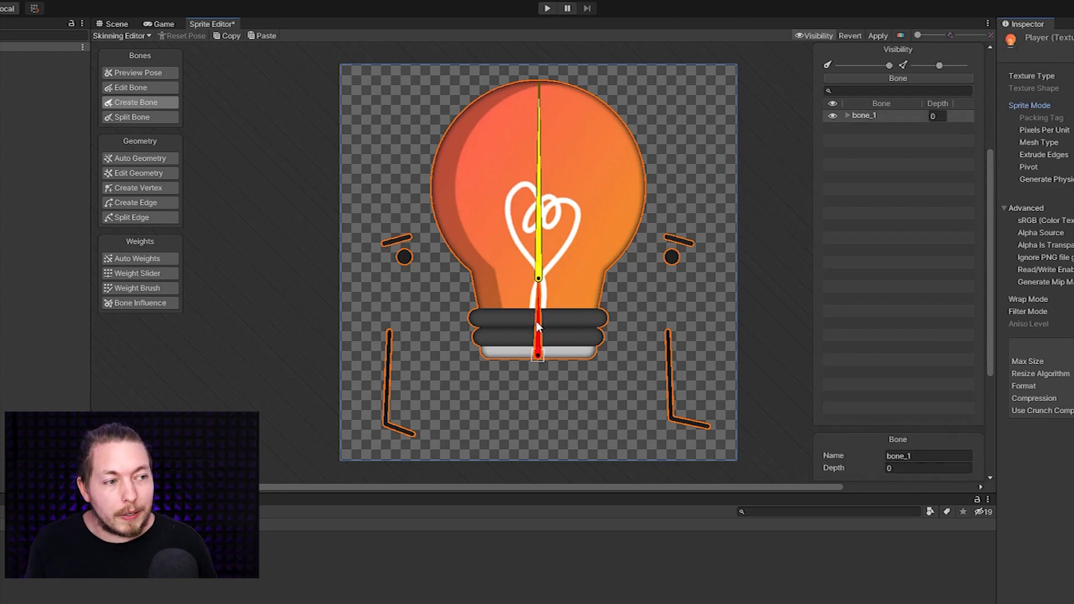
click(668, 334)
click(669, 381)
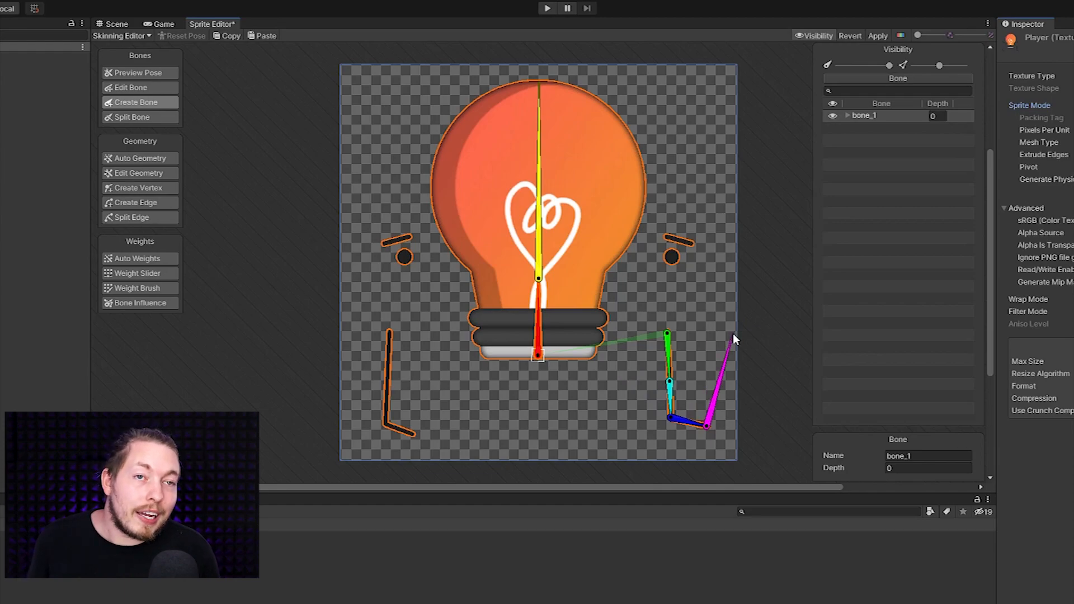
right_click(710, 314)
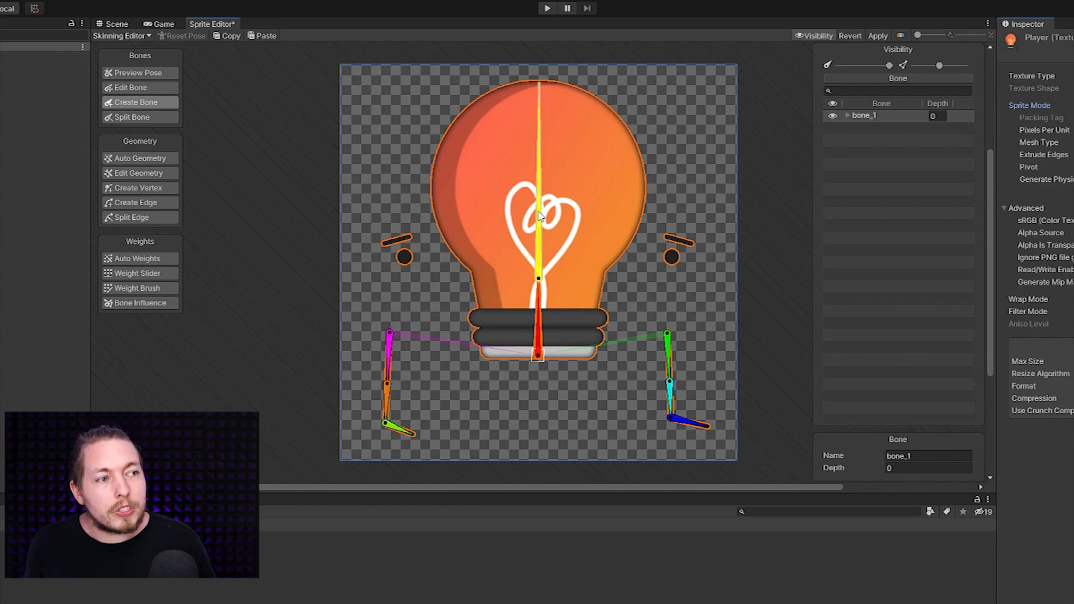
Step: Create one short bone inside each eye, parented to the upper bulb bone
click(540, 217)
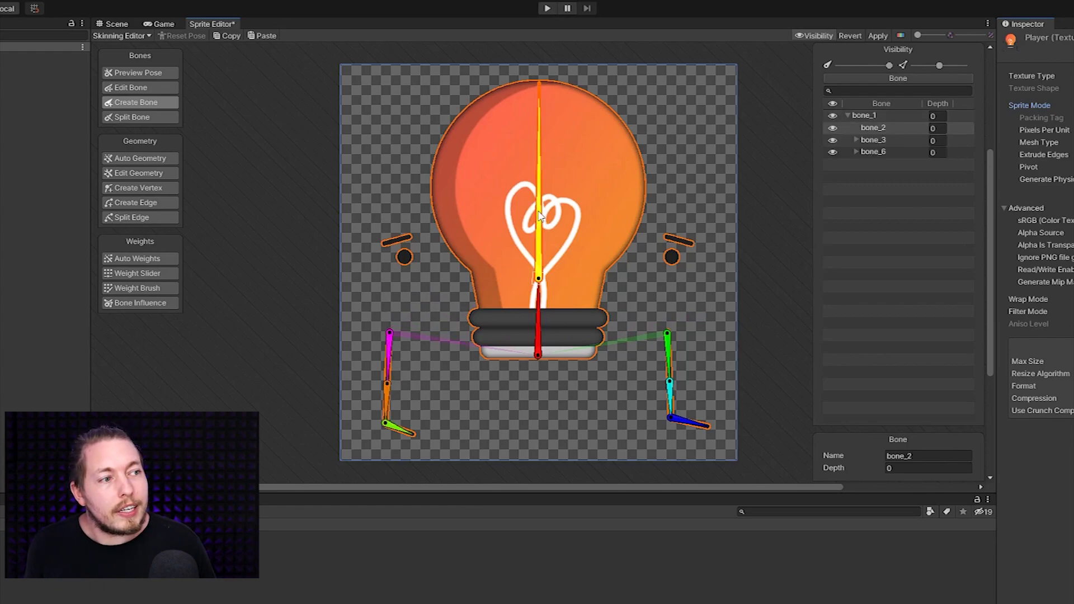
click(672, 258)
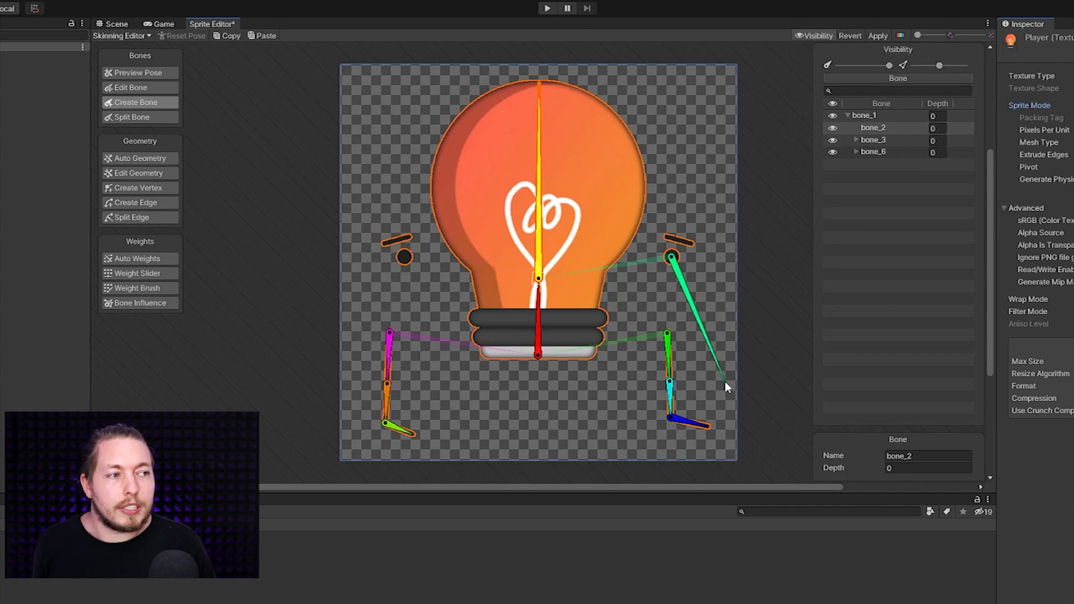
click(677, 256)
right_click(693, 263)
click(410, 257)
click(398, 257)
right_click(398, 257)
Step: Create one bone along each eyebrow from its inner to its outer end, parented to the upper bulb bone
click(667, 237)
click(691, 243)
right_click(619, 196)
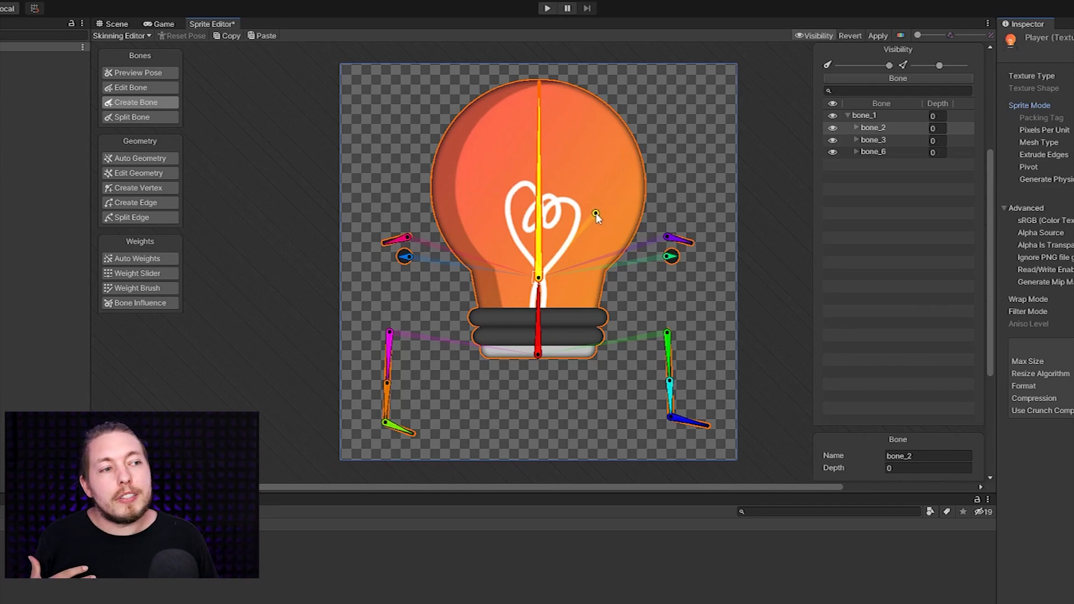
right_click(596, 214)
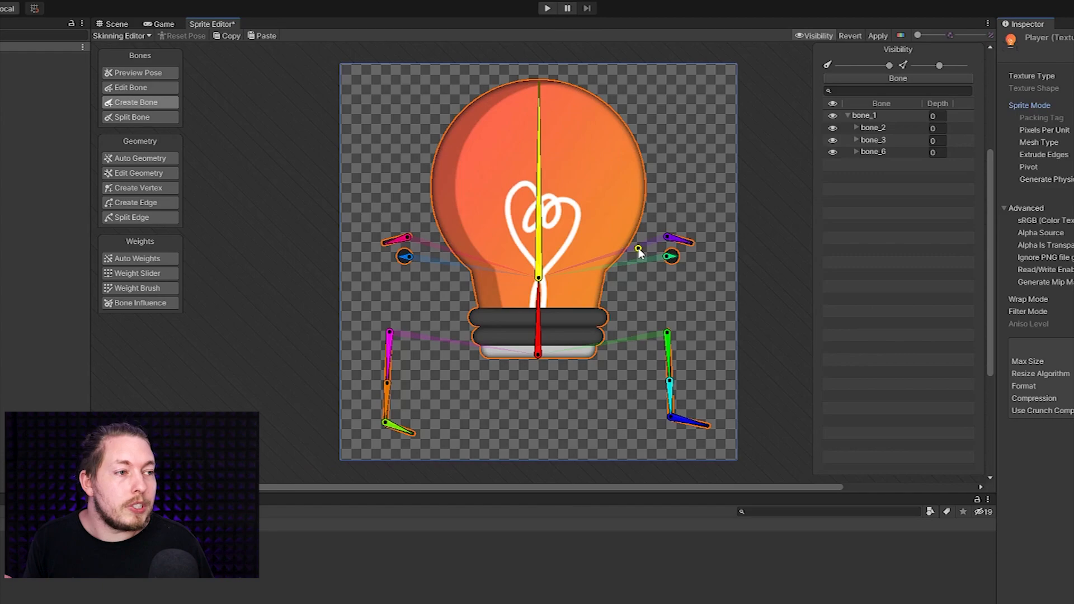
click(539, 209)
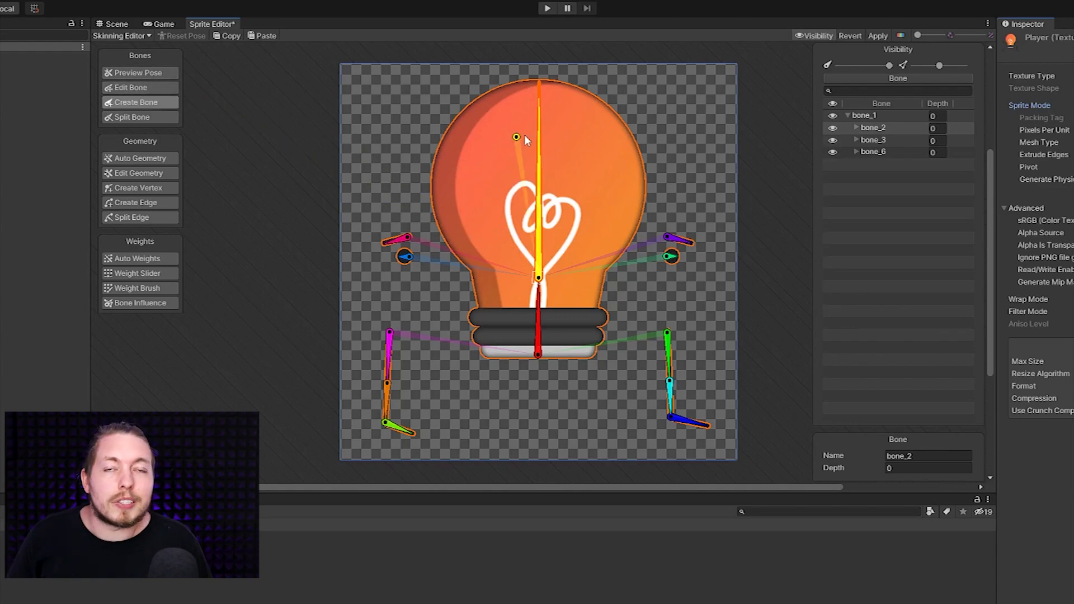
Step: Auto-generate the selected sprite's geometry with weights and Outline Detail 59, and tilt the upper bulb bone to the right to test the deformation
click(147, 158)
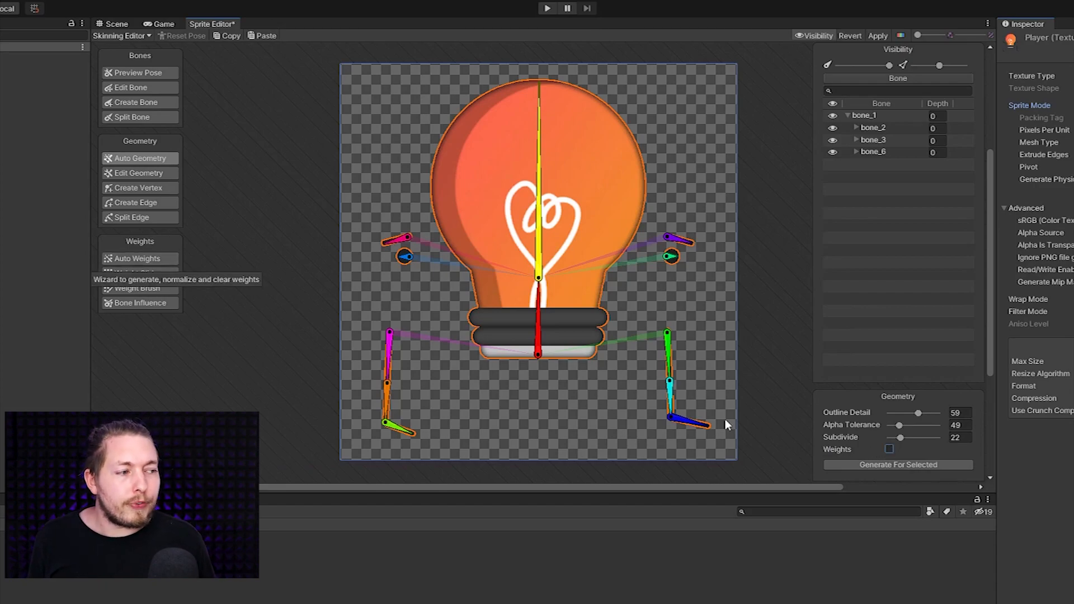
click(889, 450)
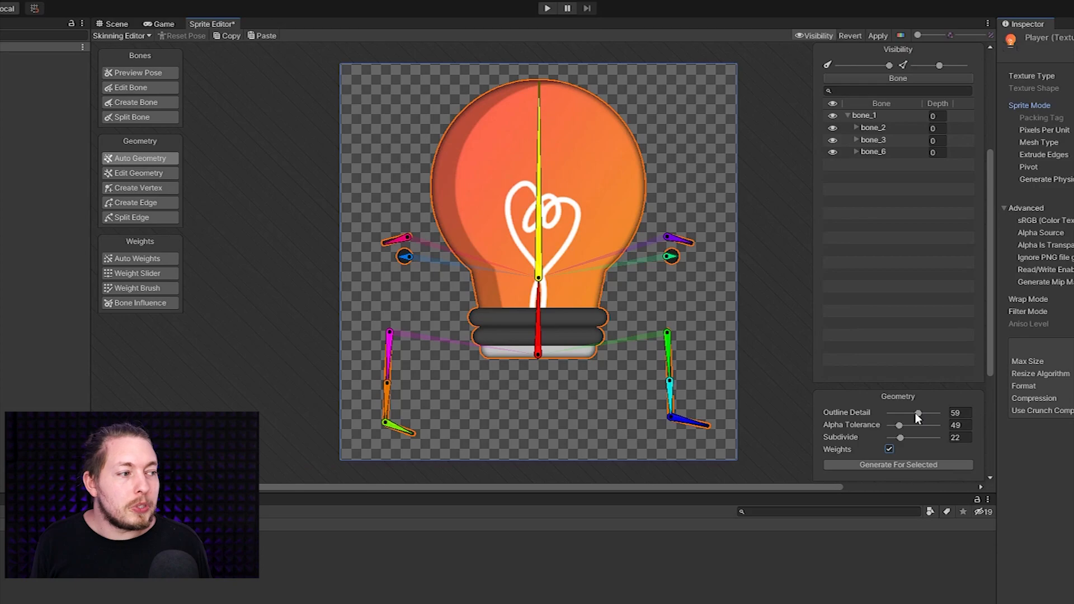
drag(918, 413, 1008, 421)
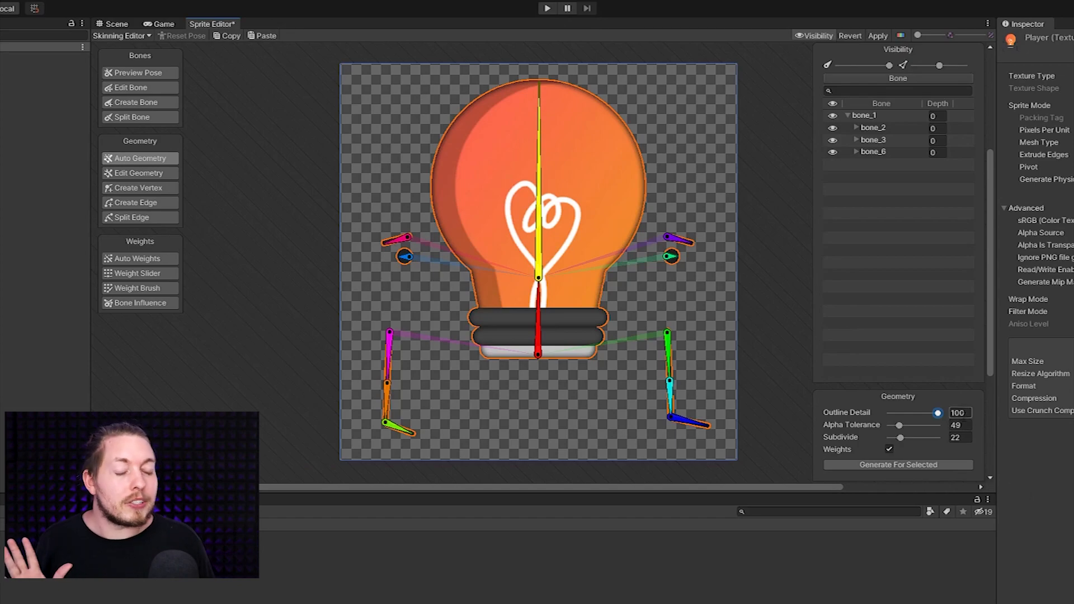
click(957, 413)
text(59)
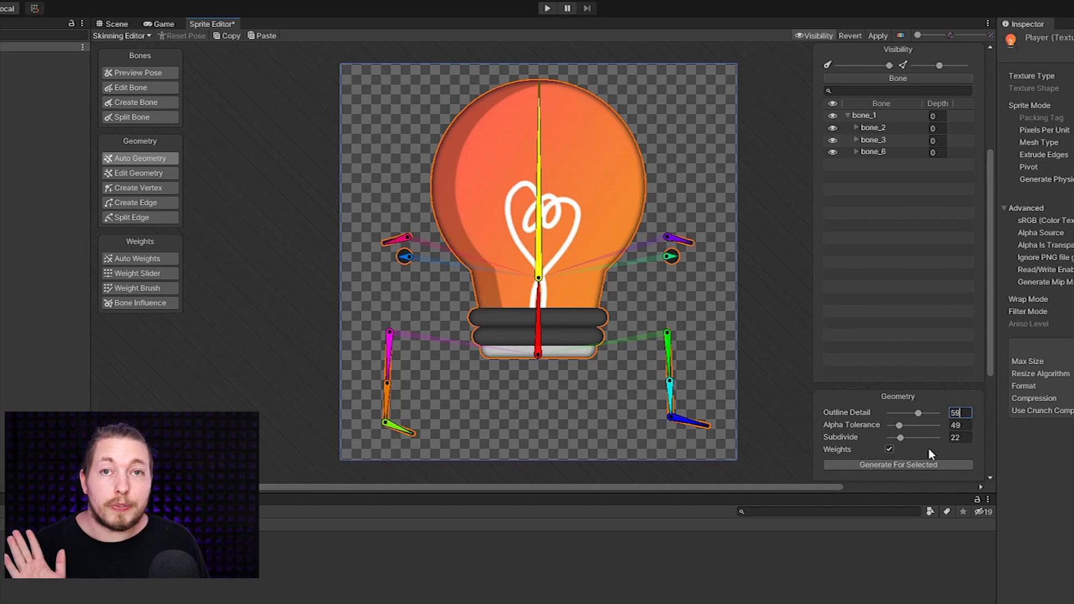
click(933, 467)
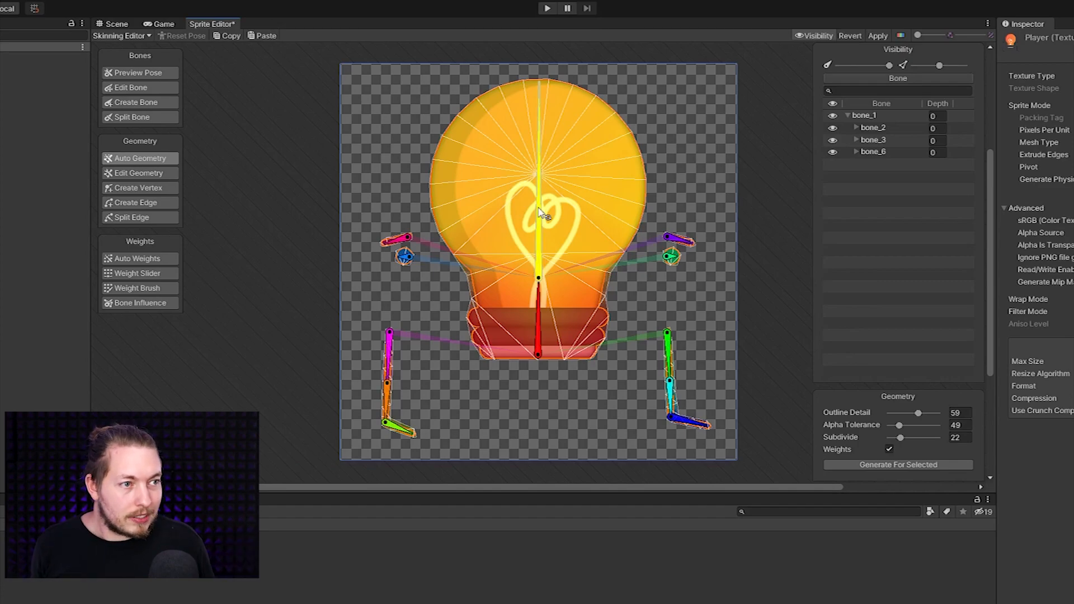
scroll(523, 196, up, 4)
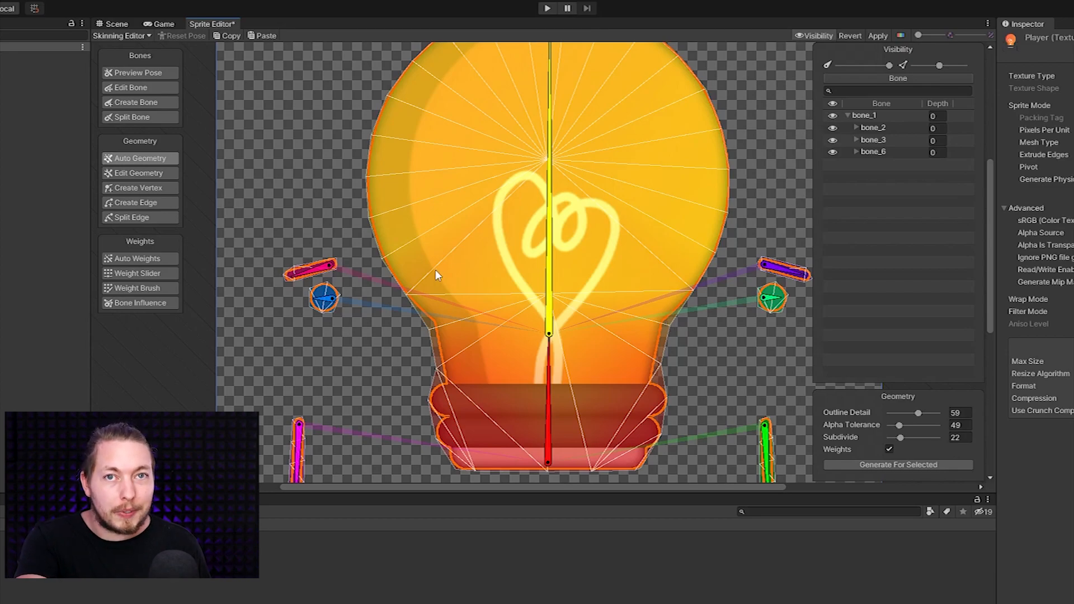
drag(550, 96, 620, 114)
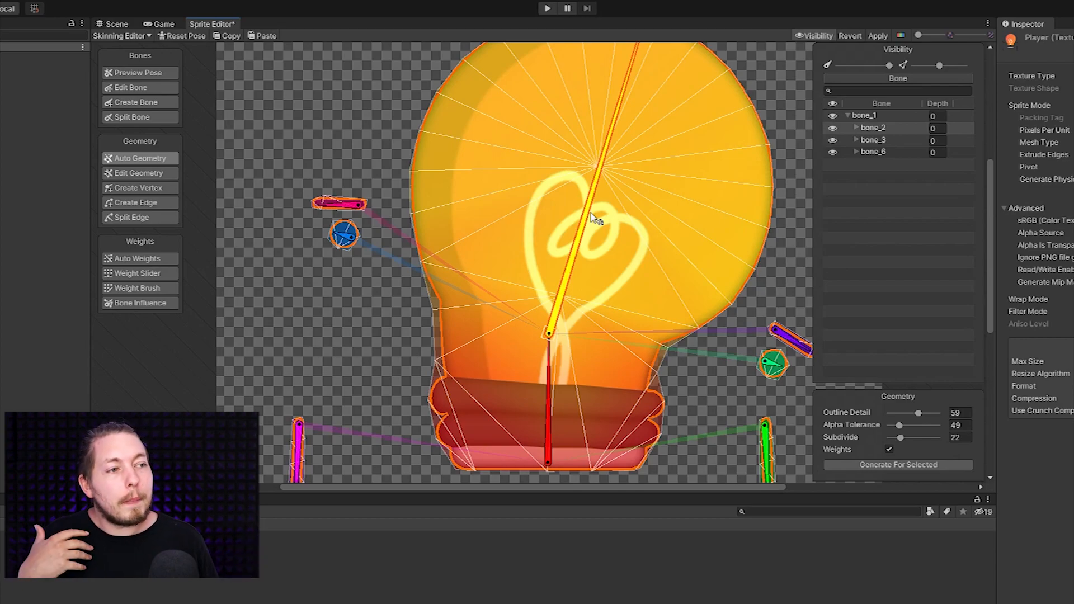
Step: Try subtracting weight from the base bone with the Weight Slider, and tilt the upper bulb bone to the left to test the deformation
click(135, 274)
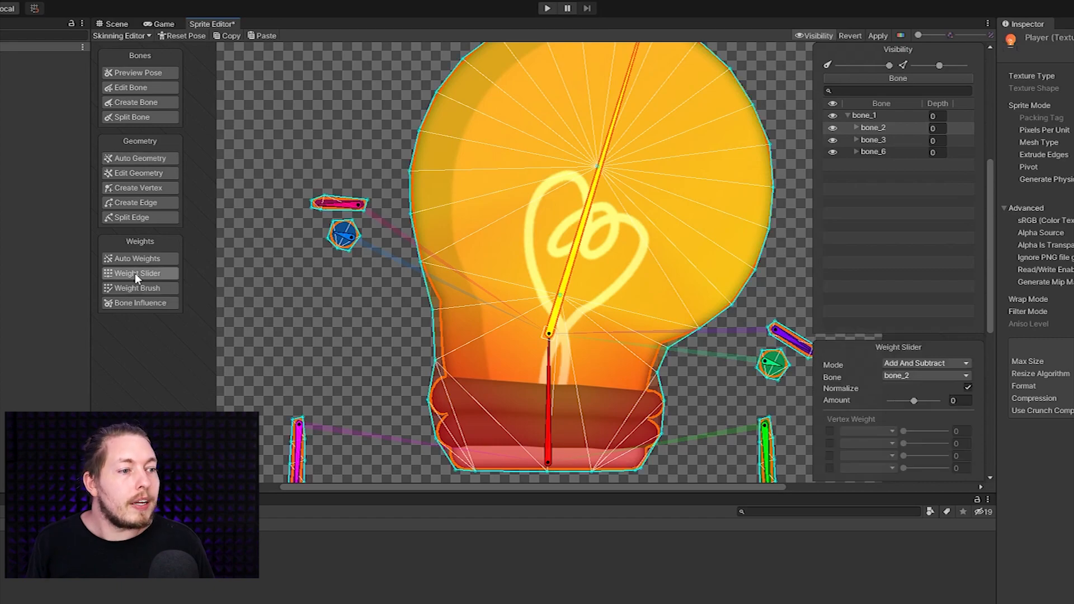
click(549, 397)
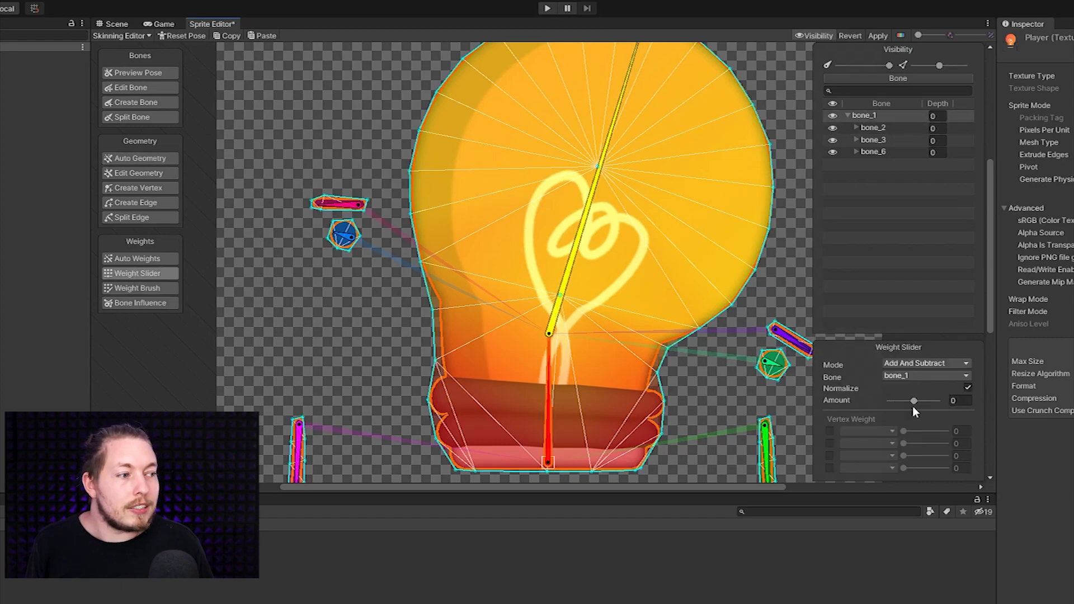
drag(914, 405, 895, 400)
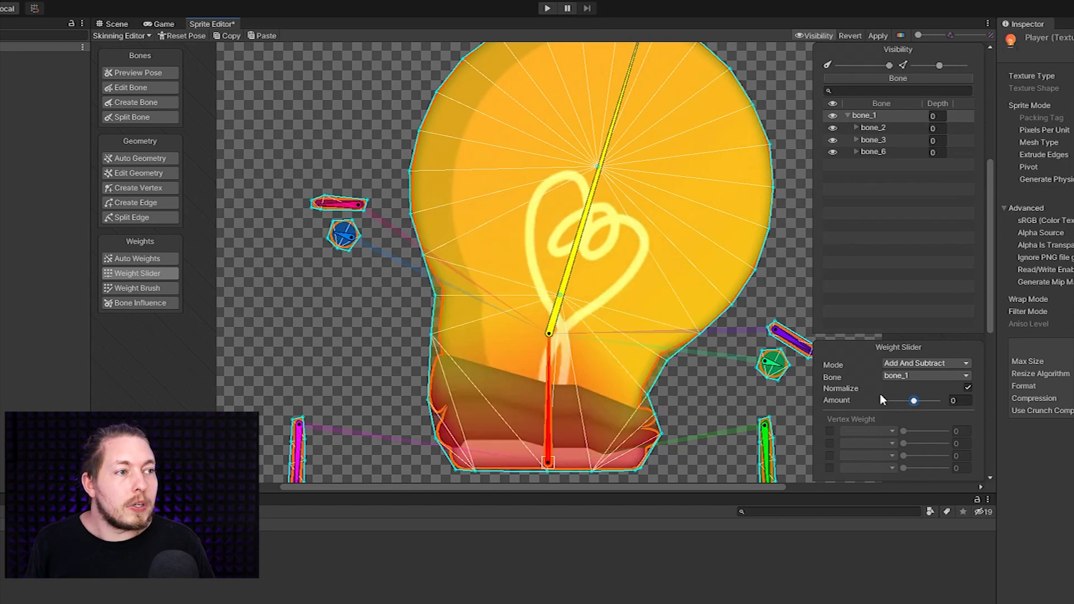
drag(607, 143, 496, 145)
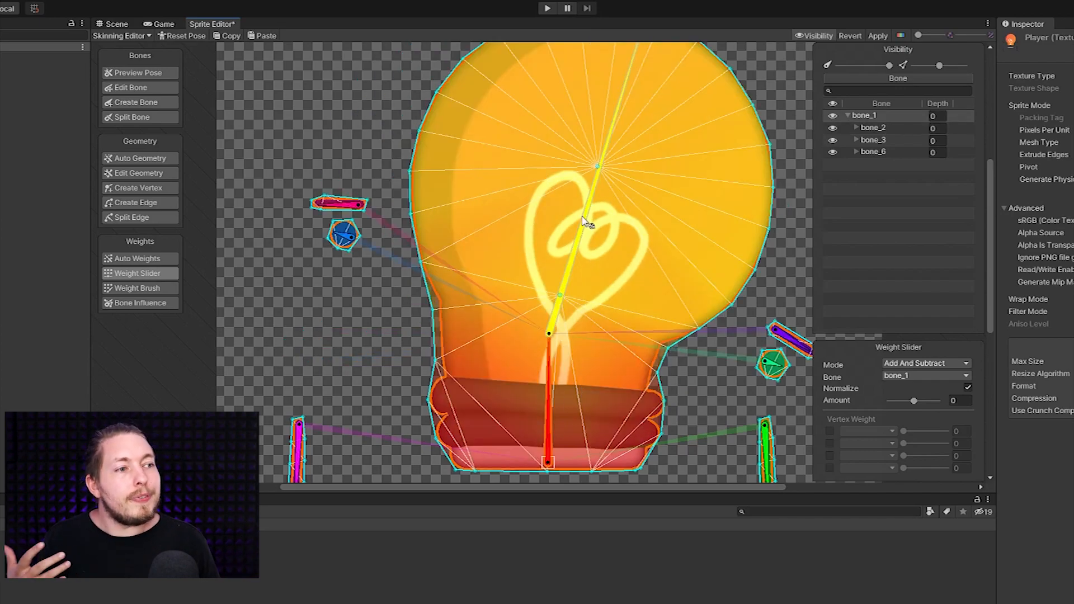
drag(589, 220, 508, 212)
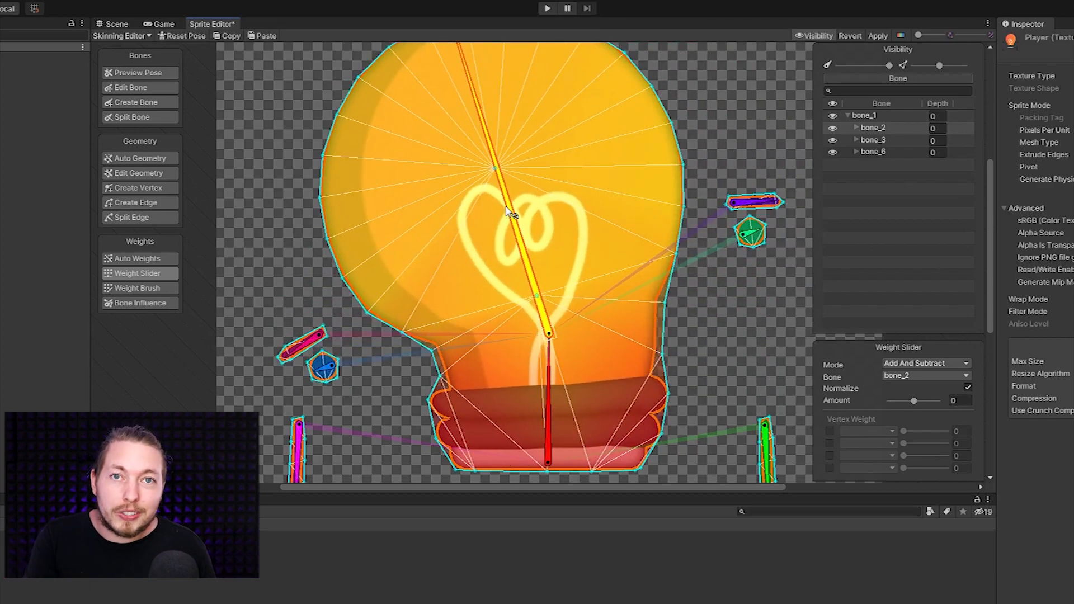
Step: Tilt the upper bulb bone to the right to test the deformation, and reset the pose
drag(508, 212, 615, 229)
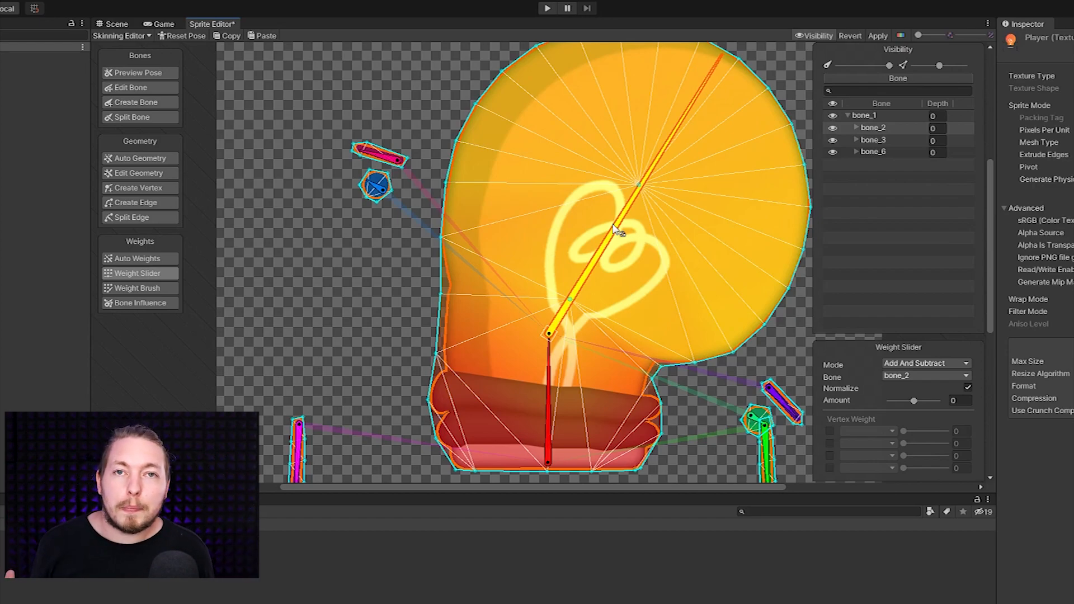
click(193, 37)
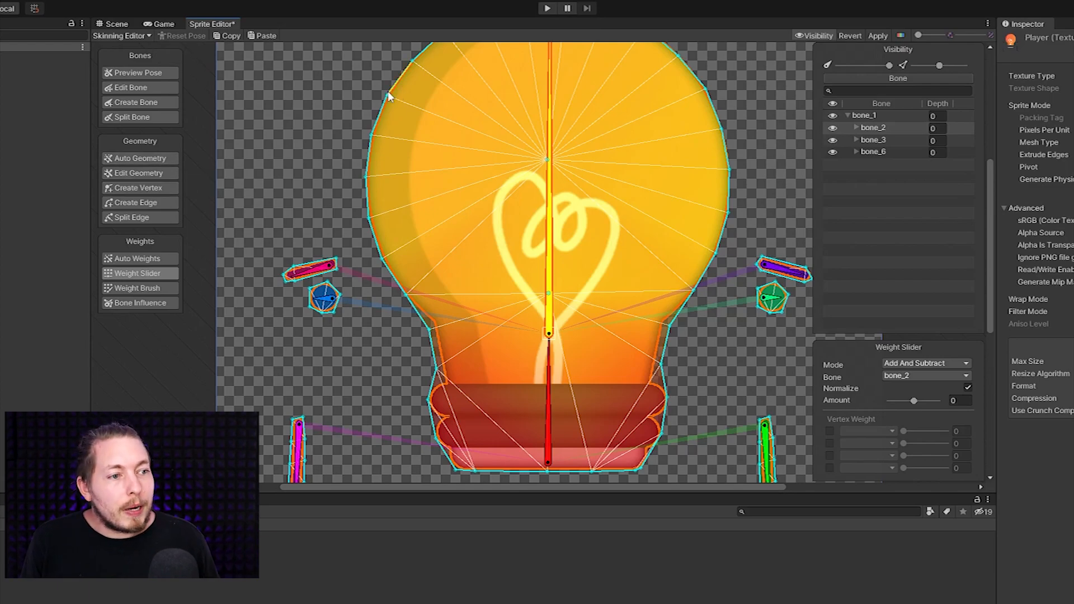
Step: Move the geometry vertices beside the bulb's left neck and first base ridge closer to the sprite's contour
scroll(435, 344, up, 4)
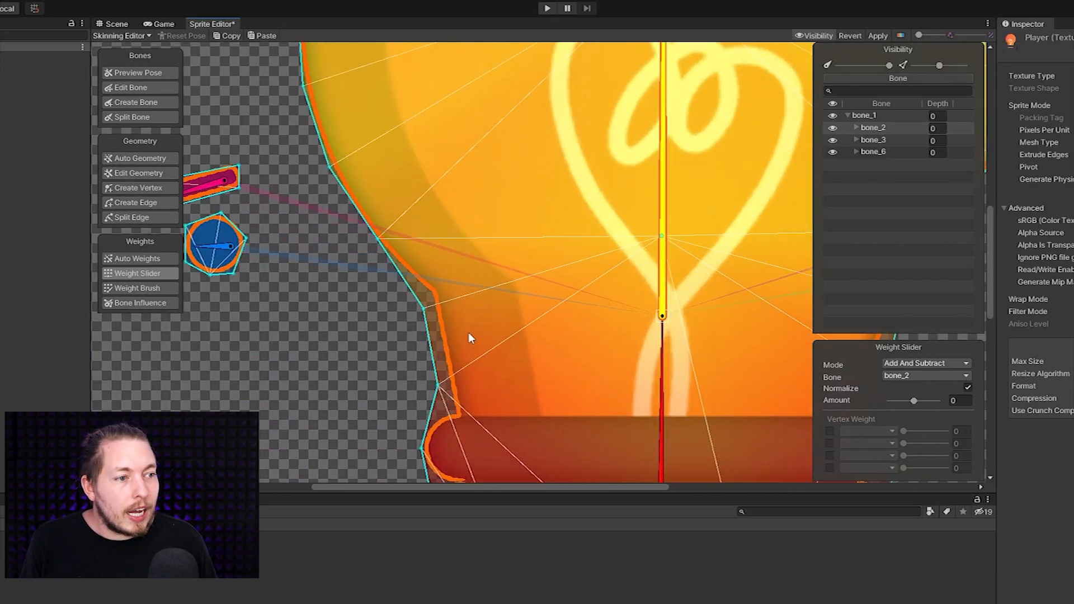
middle_drag(470, 339, 528, 248)
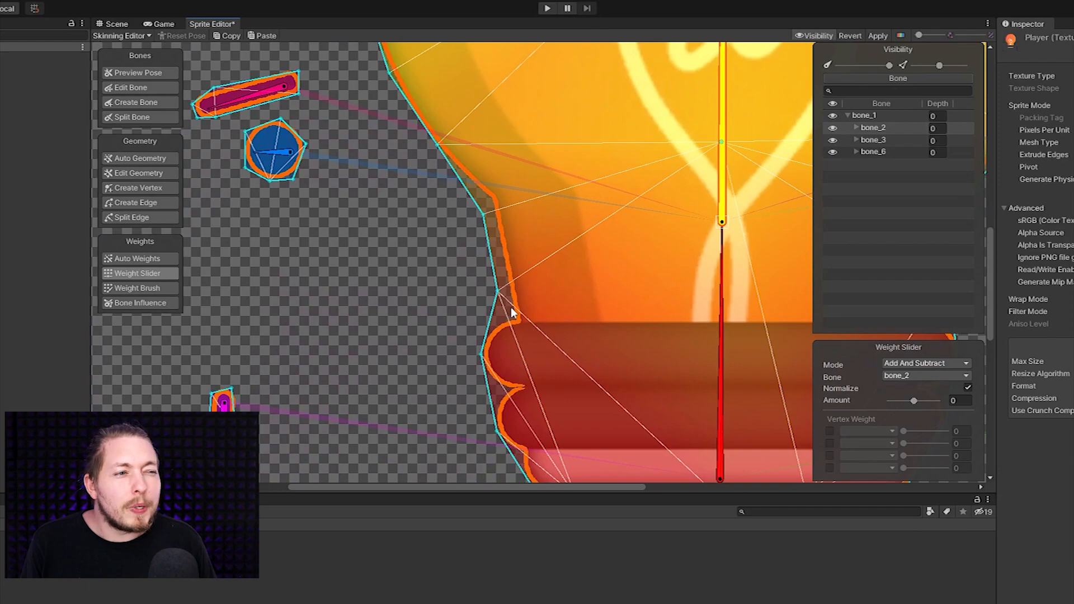
click(152, 174)
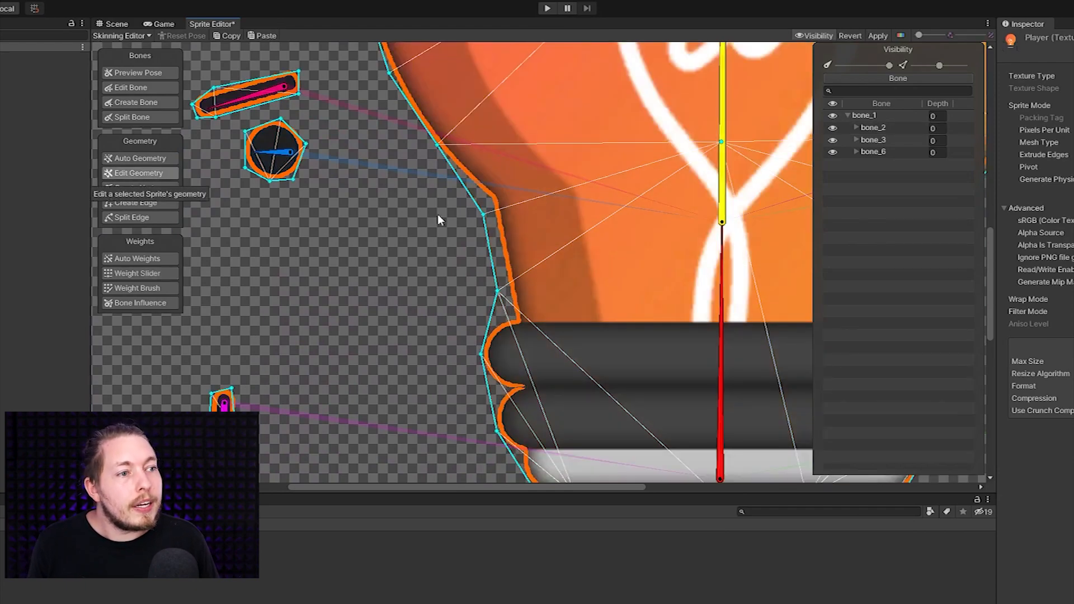
drag(484, 218, 490, 199)
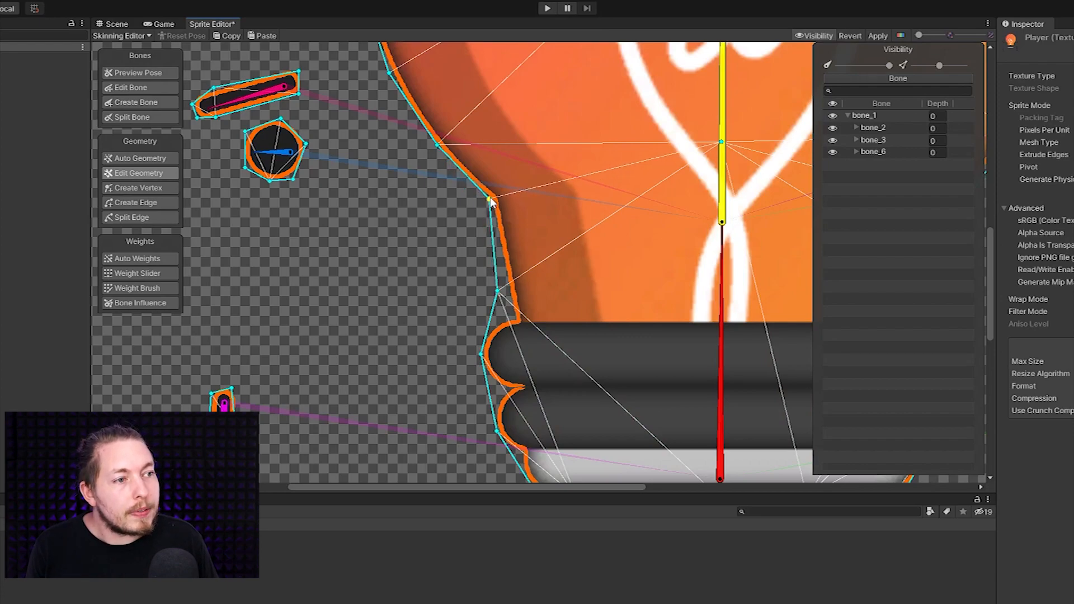
drag(497, 290, 512, 317)
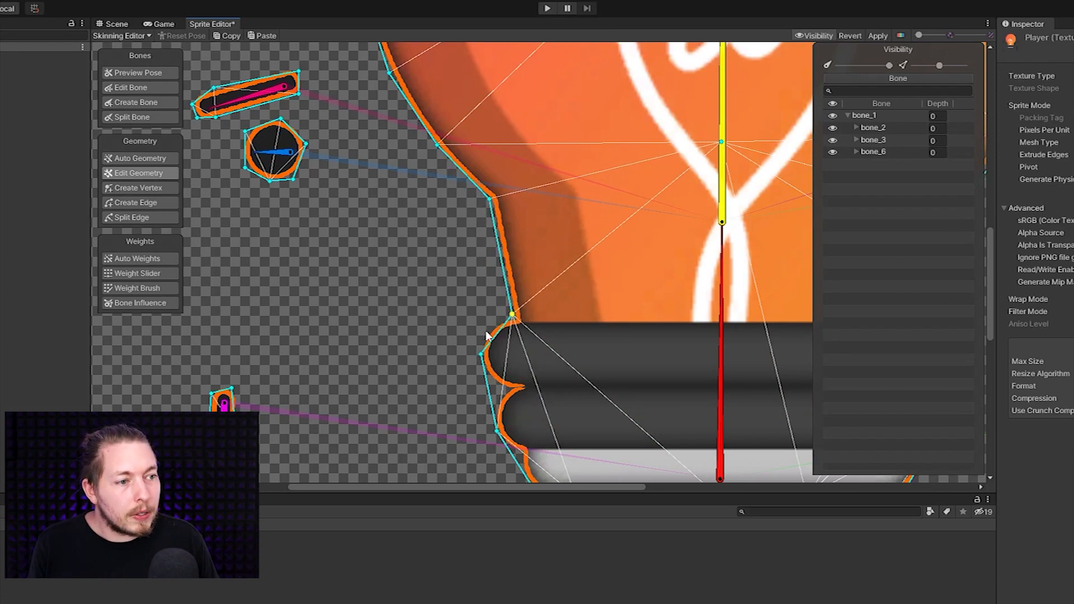
click(481, 349)
drag(482, 351, 478, 335)
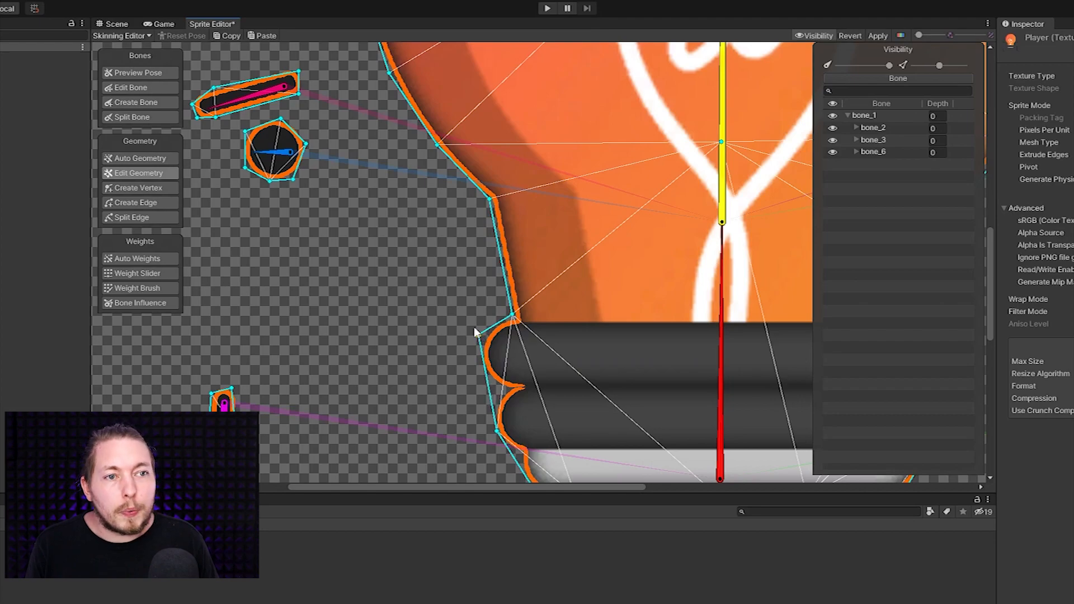
Step: Create extra vertices along the left edge of the base's ridges and adjust the outline to follow their curves
click(151, 192)
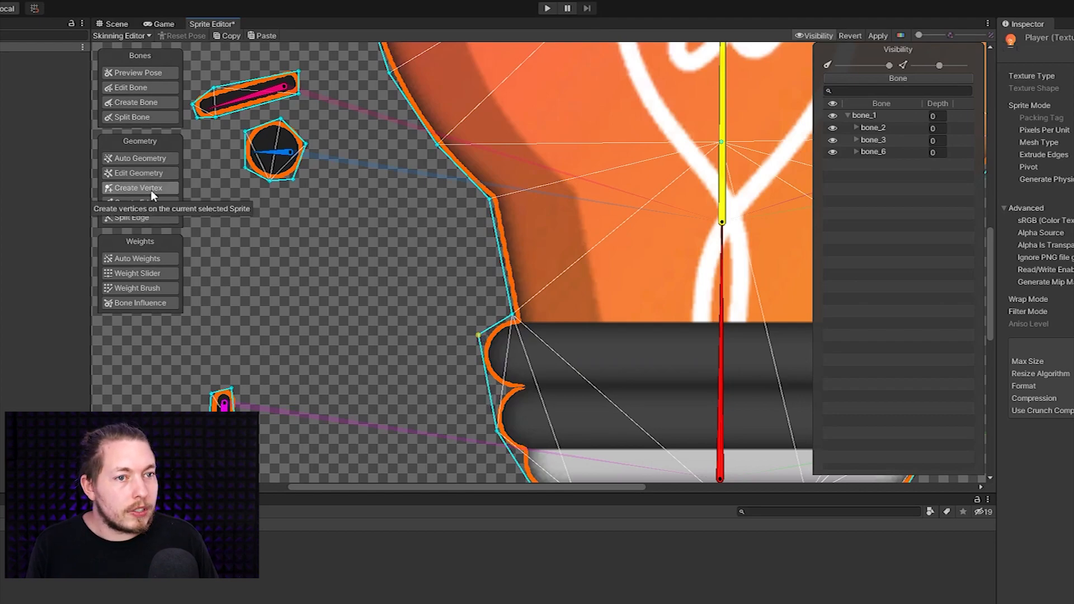
click(493, 324)
drag(479, 336, 481, 343)
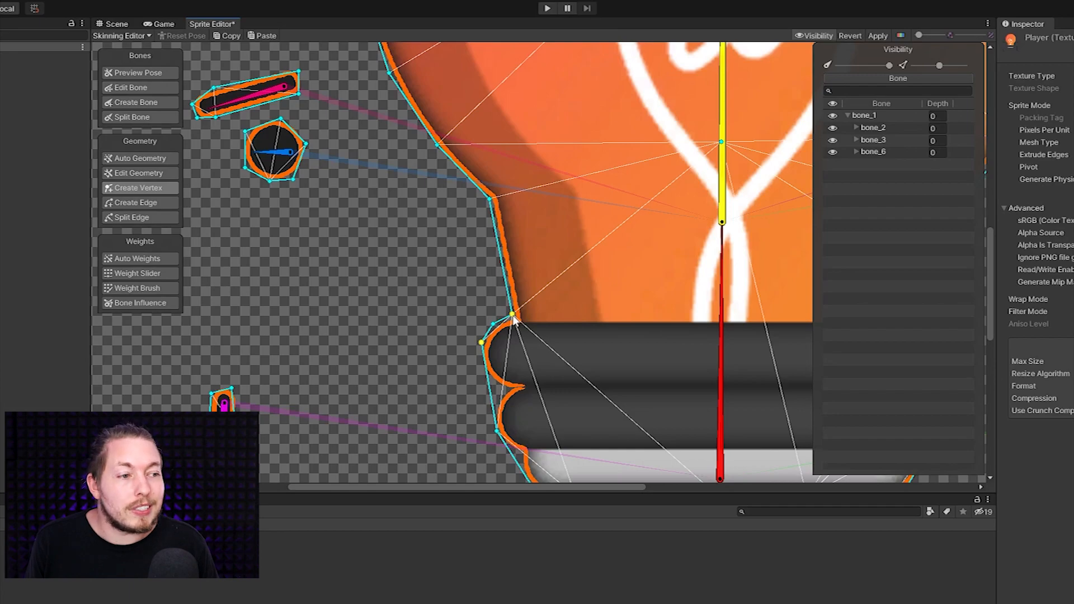
click(492, 392)
mouse_move(491, 392)
mouse_down()
mouse_move(504, 389)
mouse_move(495, 407)
mouse_up()
click(492, 366)
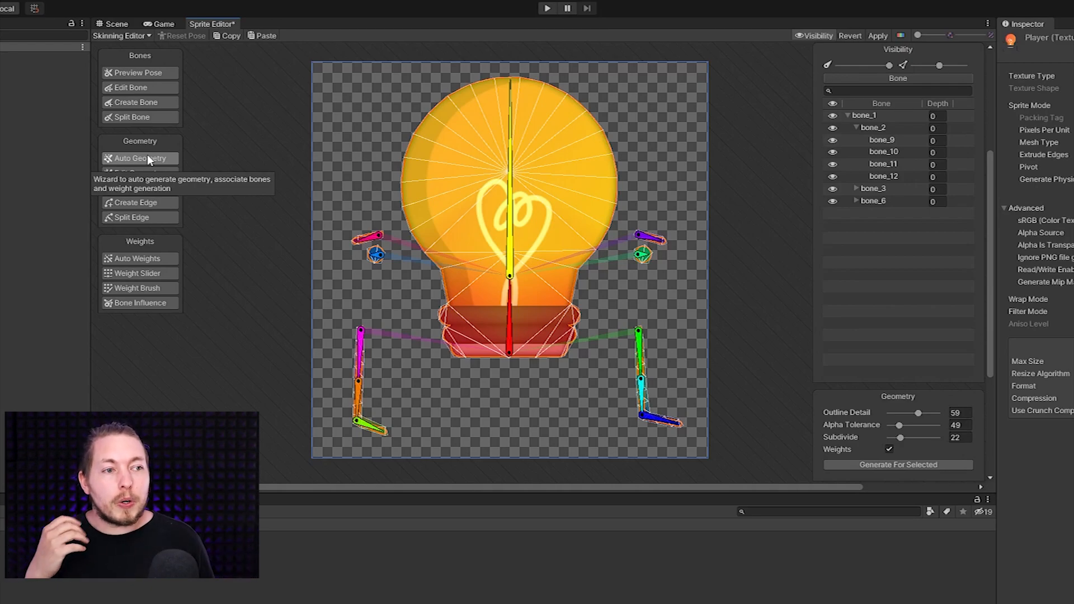
Step: With Bone Influence active, test moving the right-hand eye bone out and back and tilting the upper bulb bone, and reset the pose
click(143, 304)
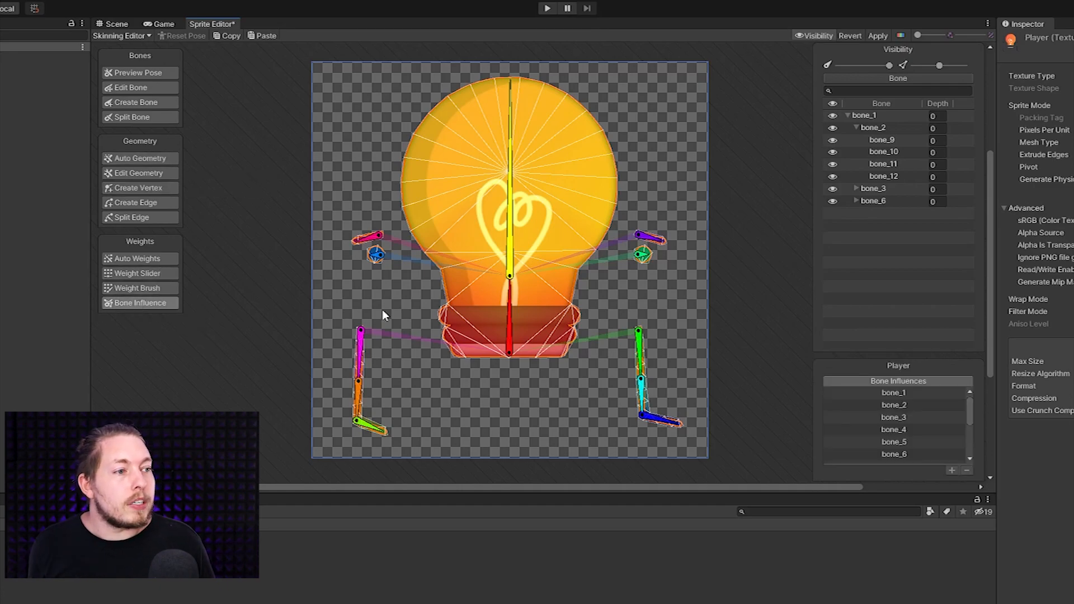
click(643, 256)
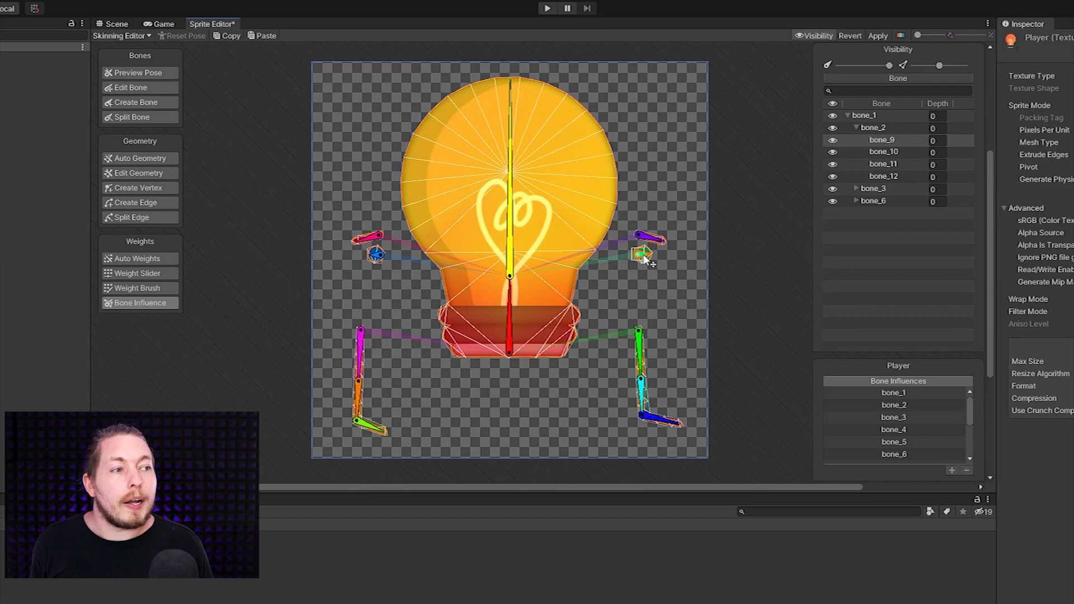
drag(643, 256, 667, 259)
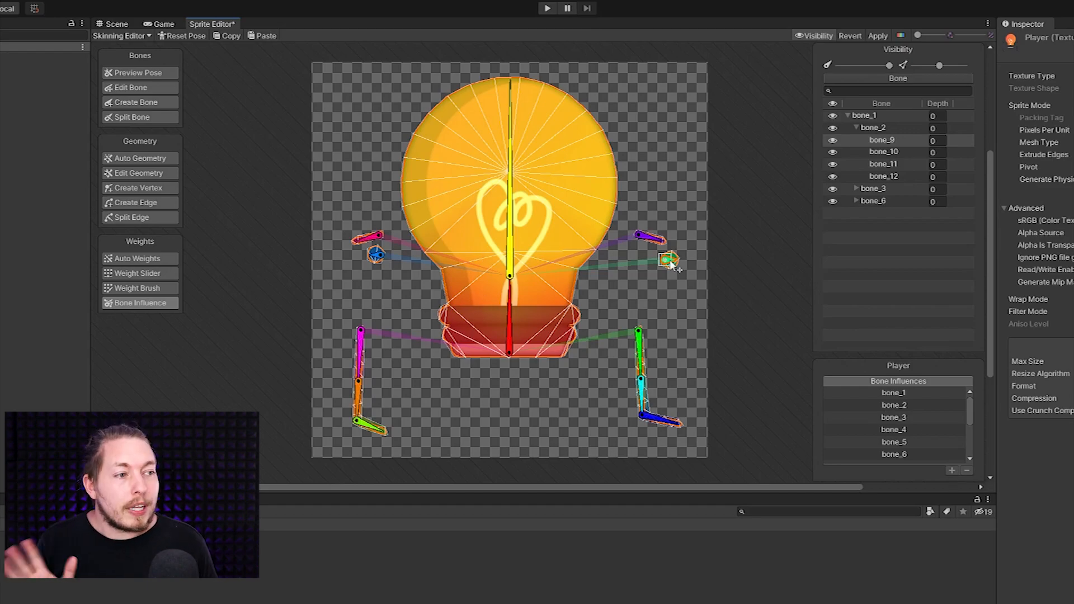
drag(669, 259, 643, 262)
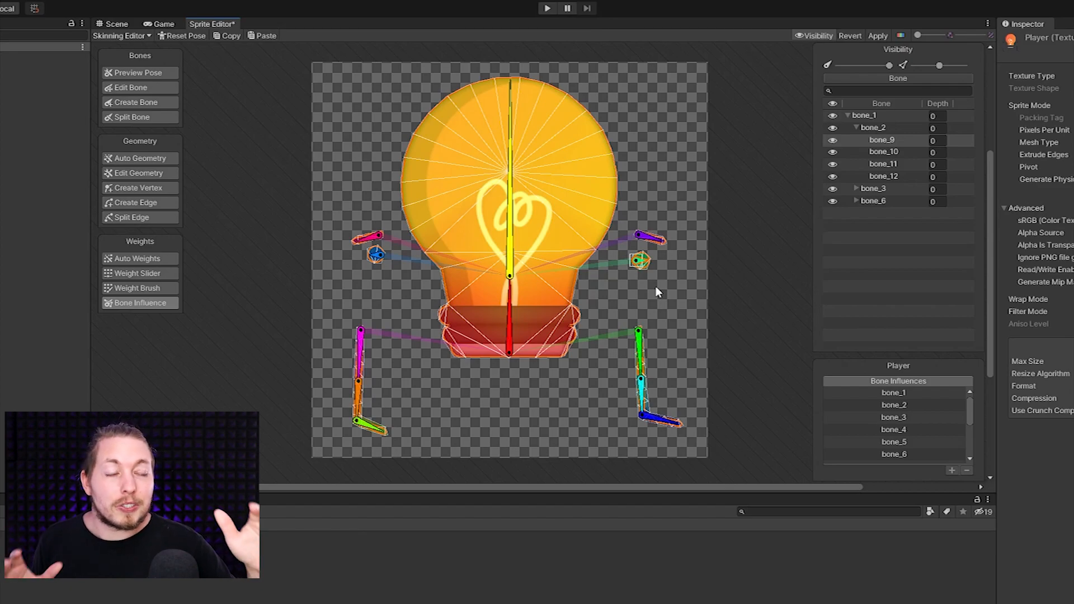
click(510, 204)
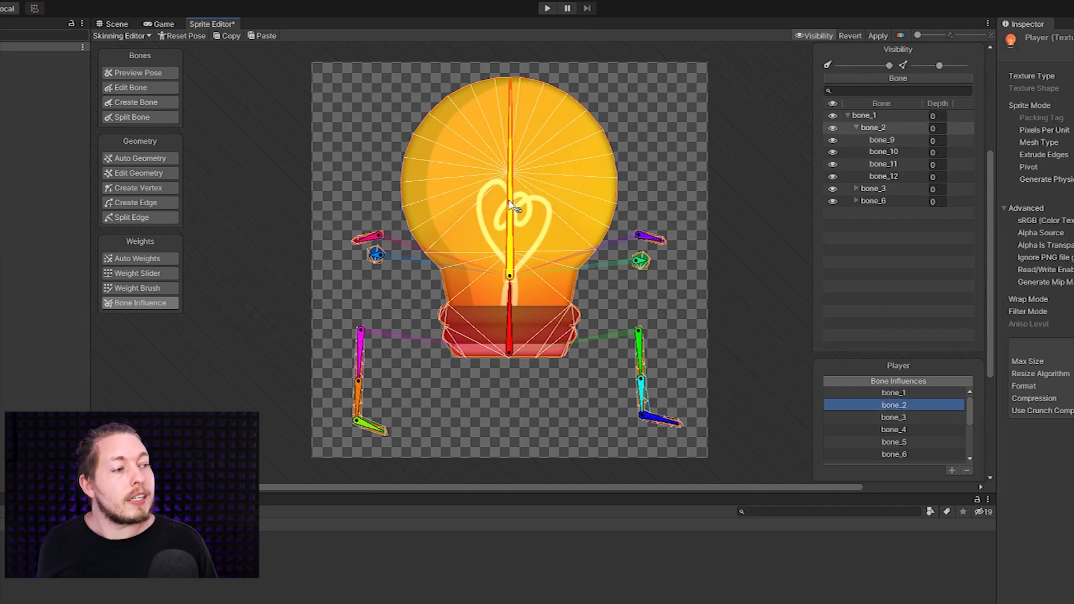
mouse_move(509, 196)
mouse_down()
mouse_move(531, 199)
mouse_move(481, 201)
mouse_move(486, 183)
mouse_move(532, 180)
mouse_move(473, 184)
mouse_move(520, 187)
mouse_move(475, 187)
mouse_move(509, 196)
mouse_up()
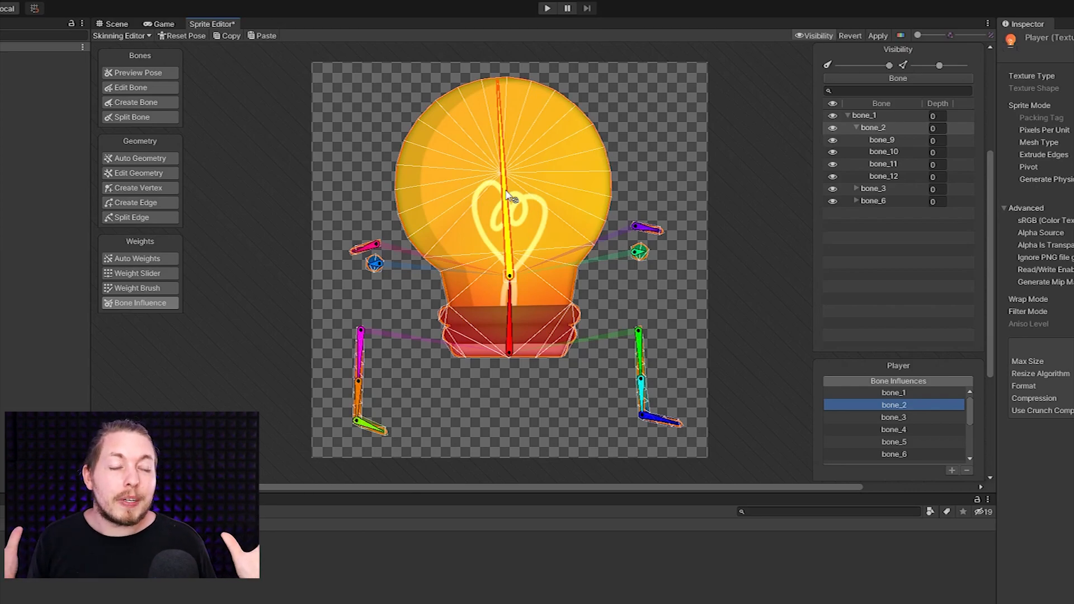
click(175, 36)
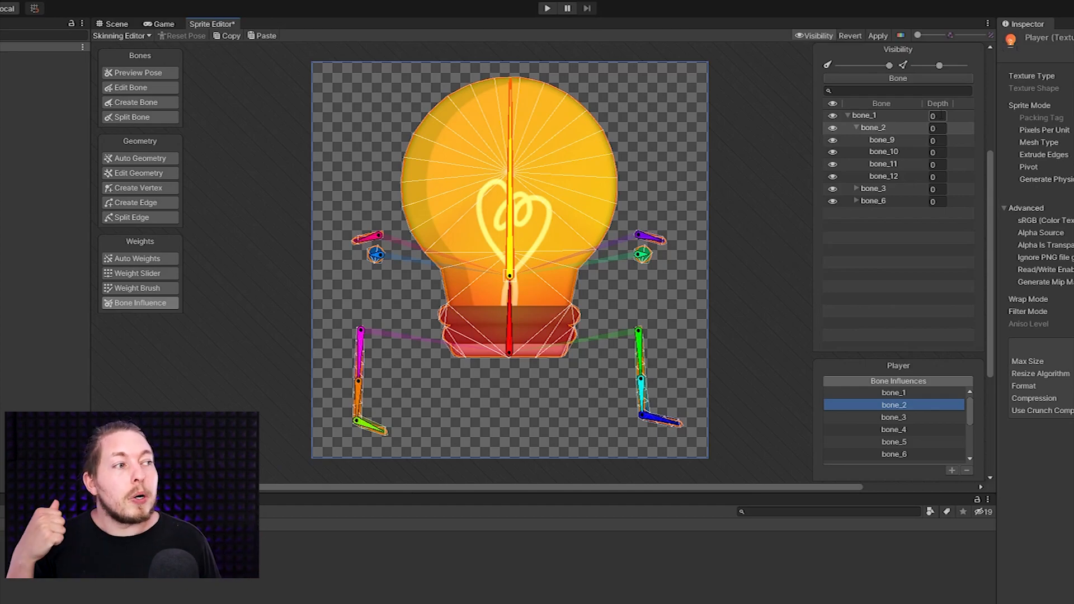
Step: Rename the bones Base (hip), Head, Eye_R, Eye_L, EyeB_R, EyeB_L, Leg_R, Foot_R, Leg_L and Foot_L, with depth 5 for base and head, 8 for eyes and eyebrows
click(942, 116)
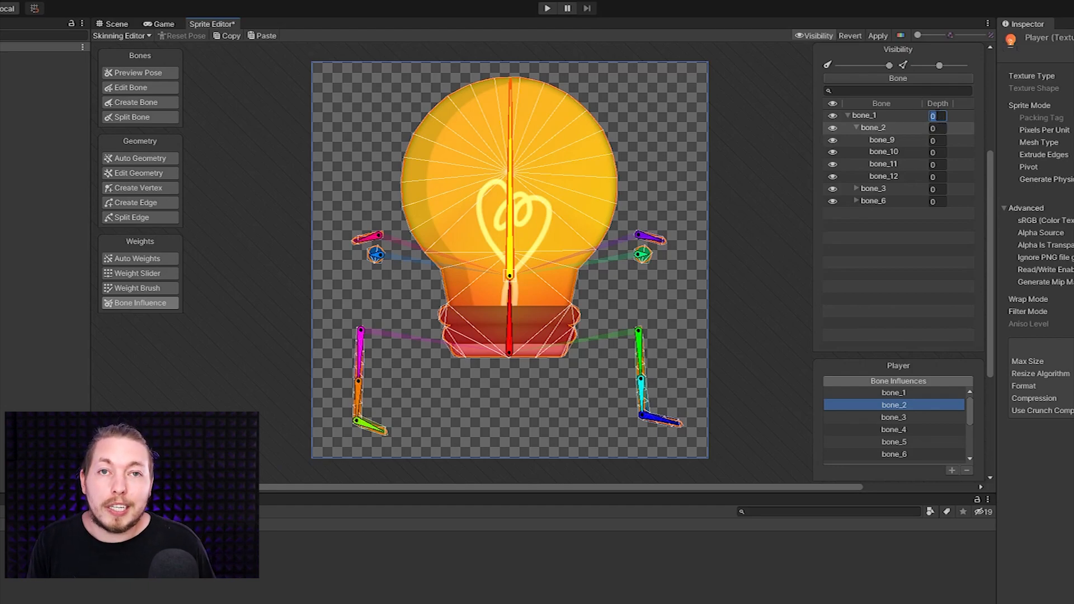
click(642, 350)
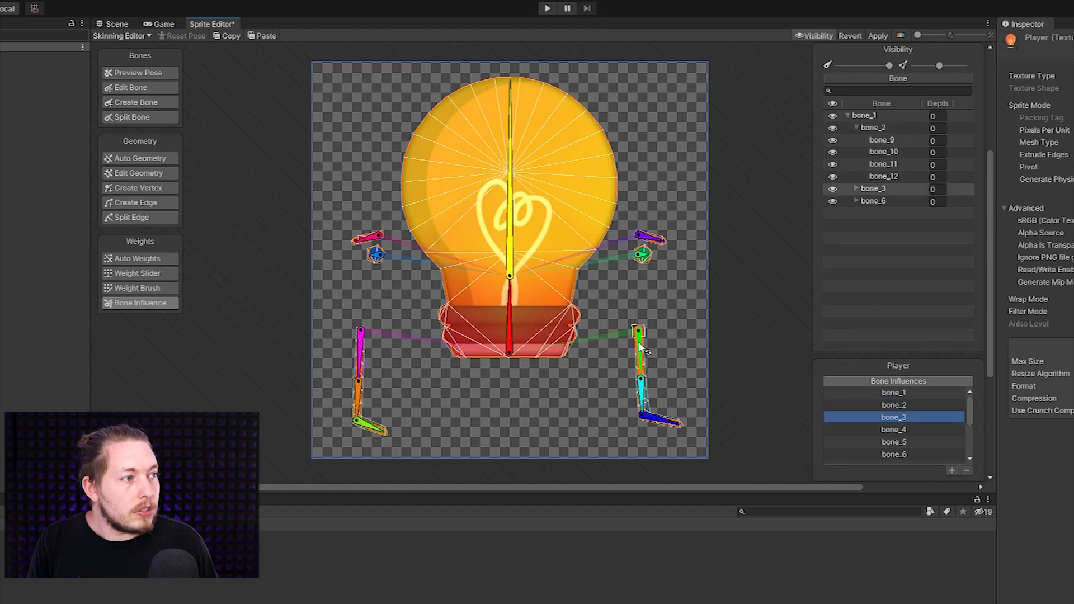
click(872, 191)
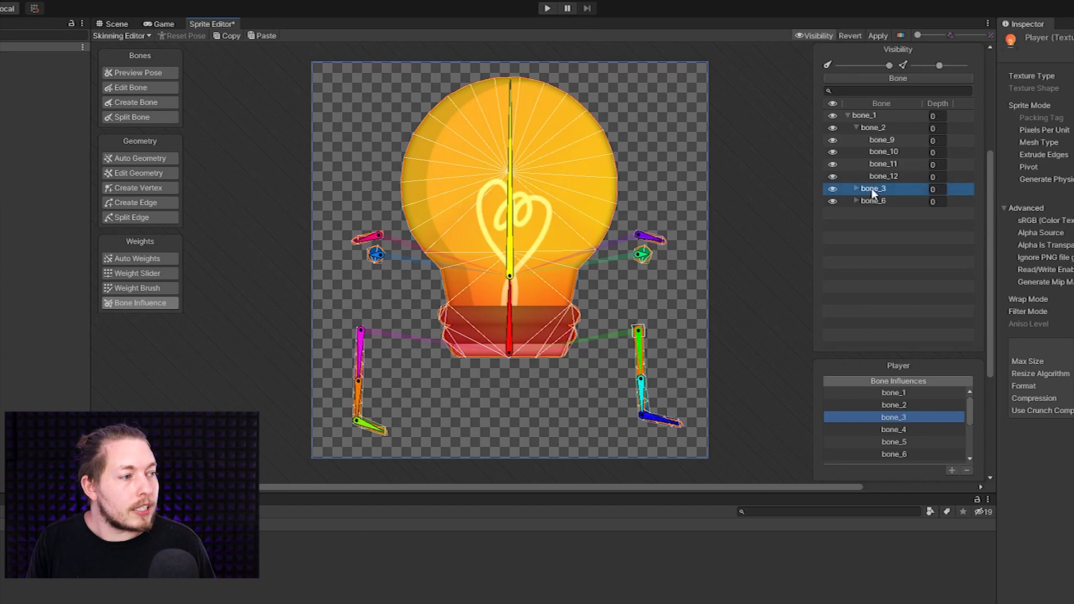
click(136, 258)
click(156, 72)
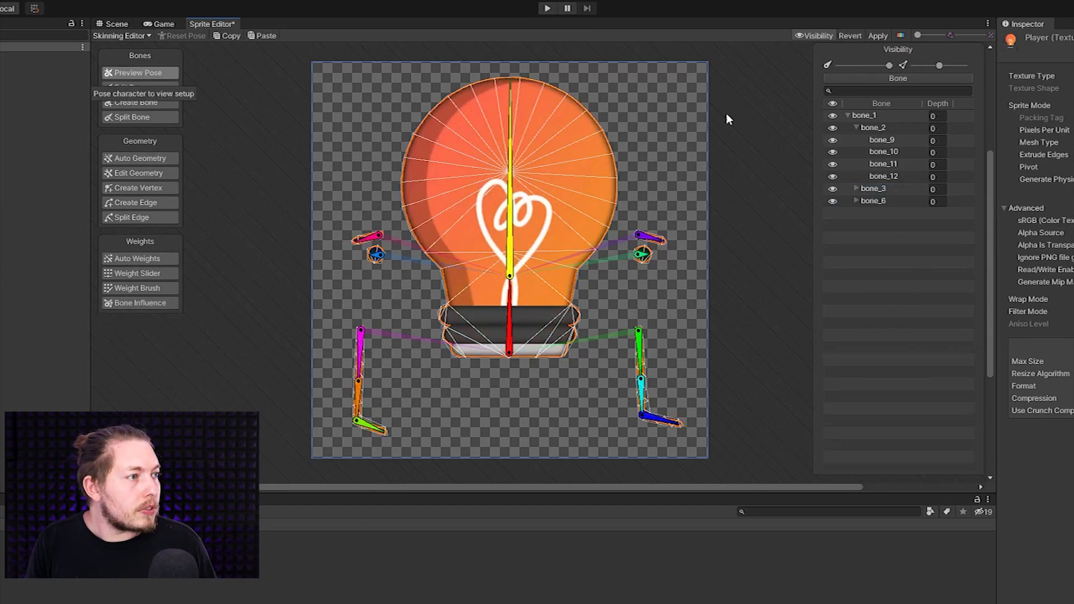
click(874, 114)
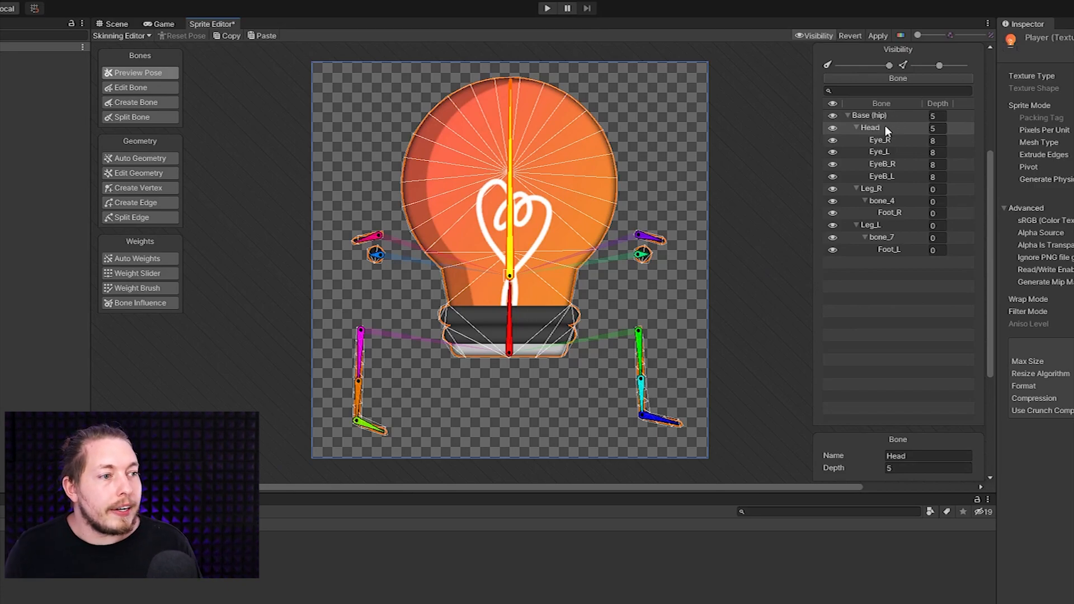
click(935, 128)
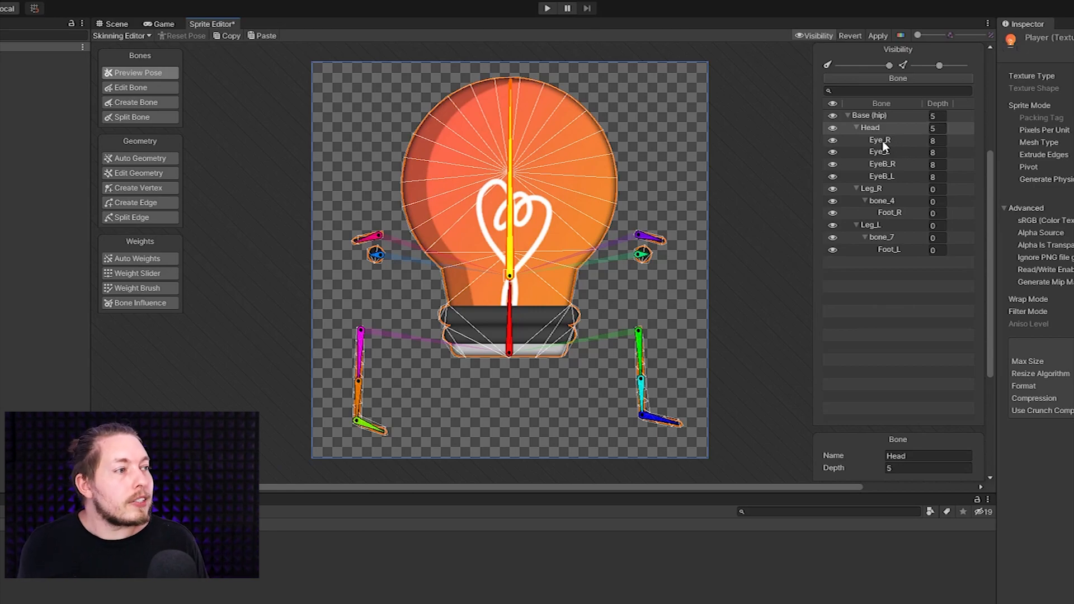
key(Tab)
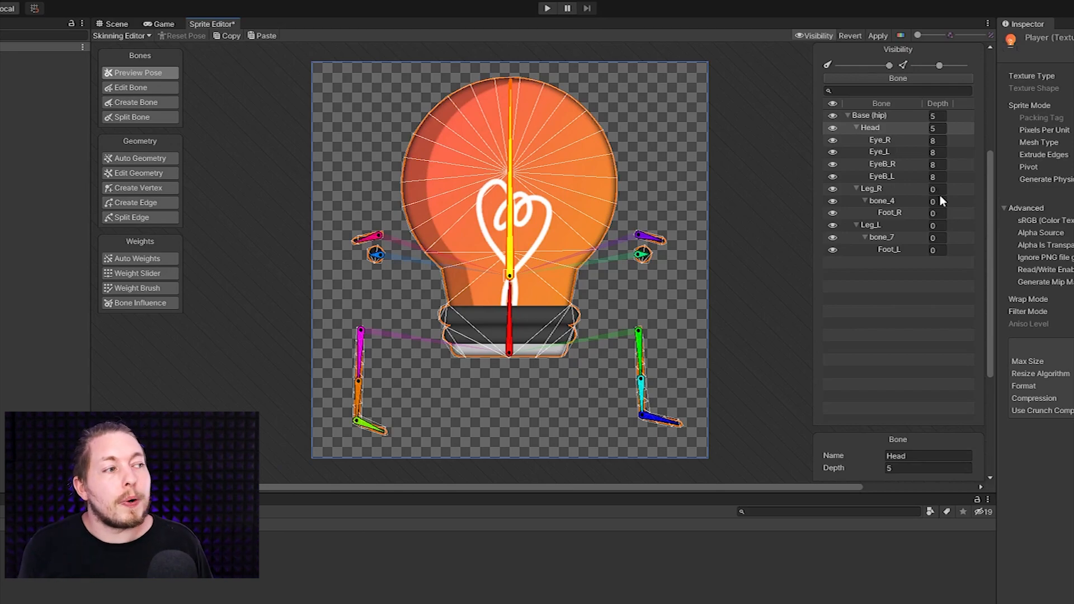
Step: Go through the leg and foot bones in the hierarchy, and apply the skinning changes to the sprite
click(884, 204)
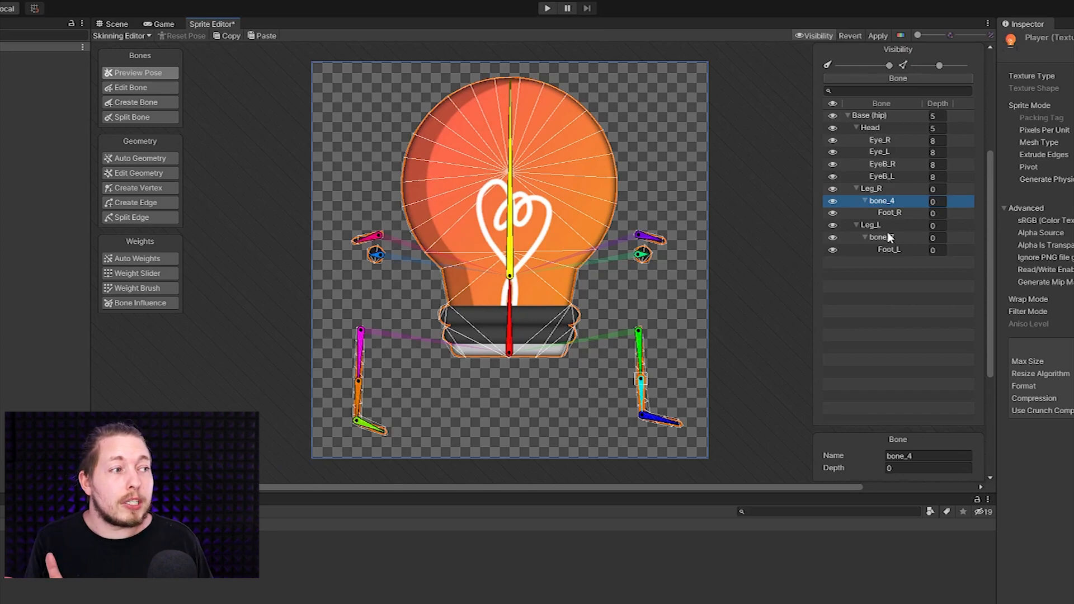
click(889, 227)
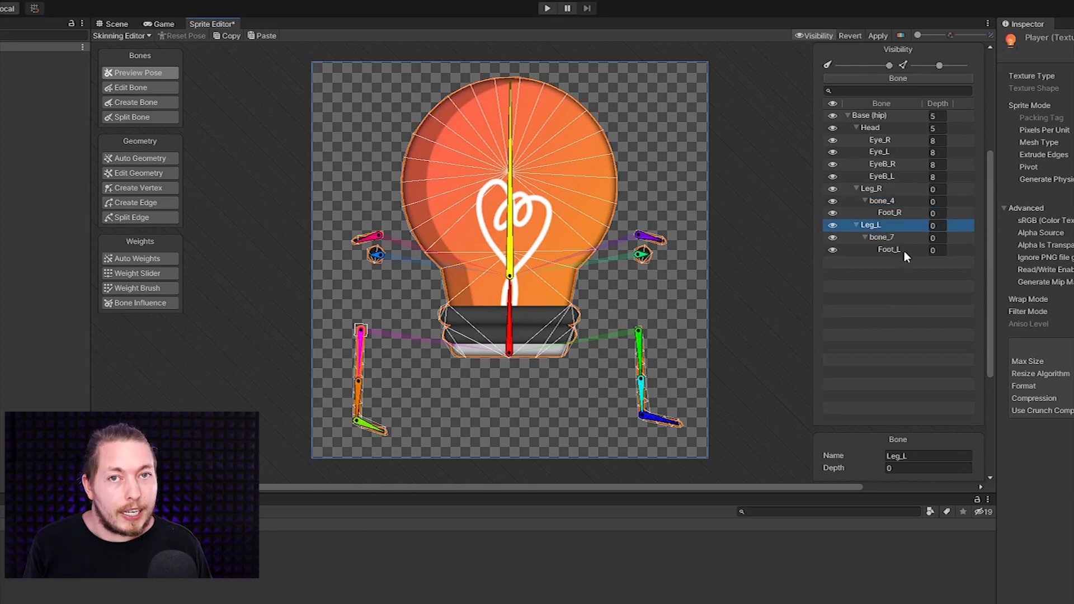
click(905, 253)
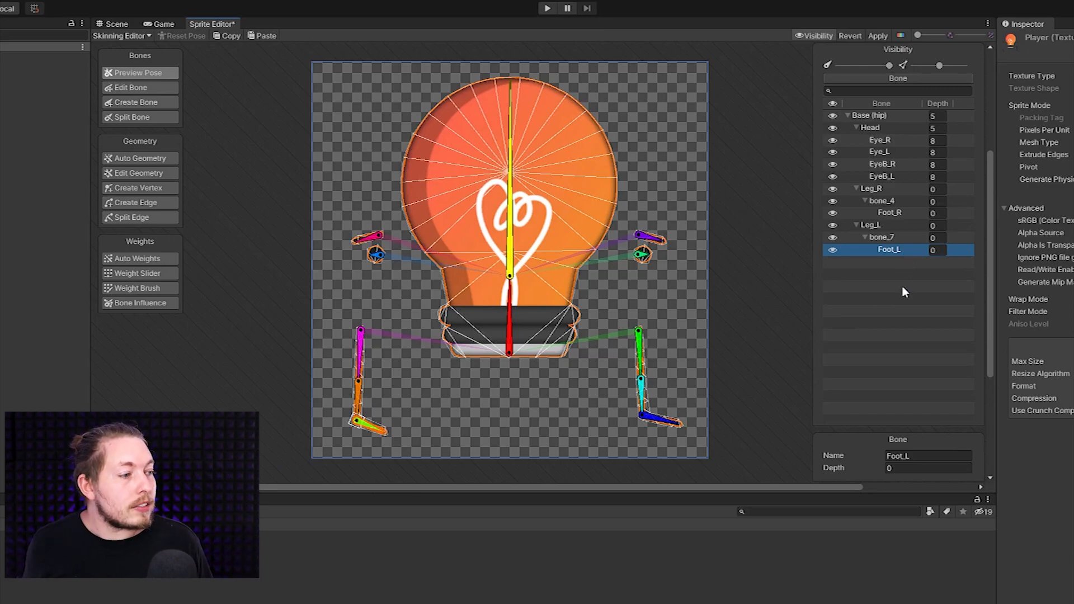
click(879, 36)
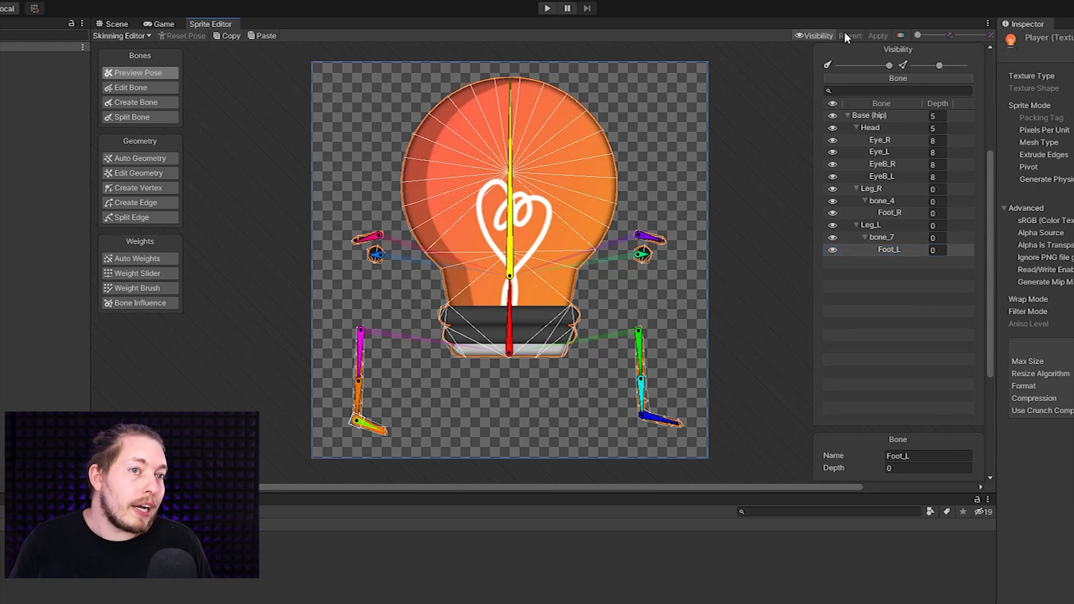
Step: Add a Sprite Skin component to the Player object in the scene and create its bones
click(121, 26)
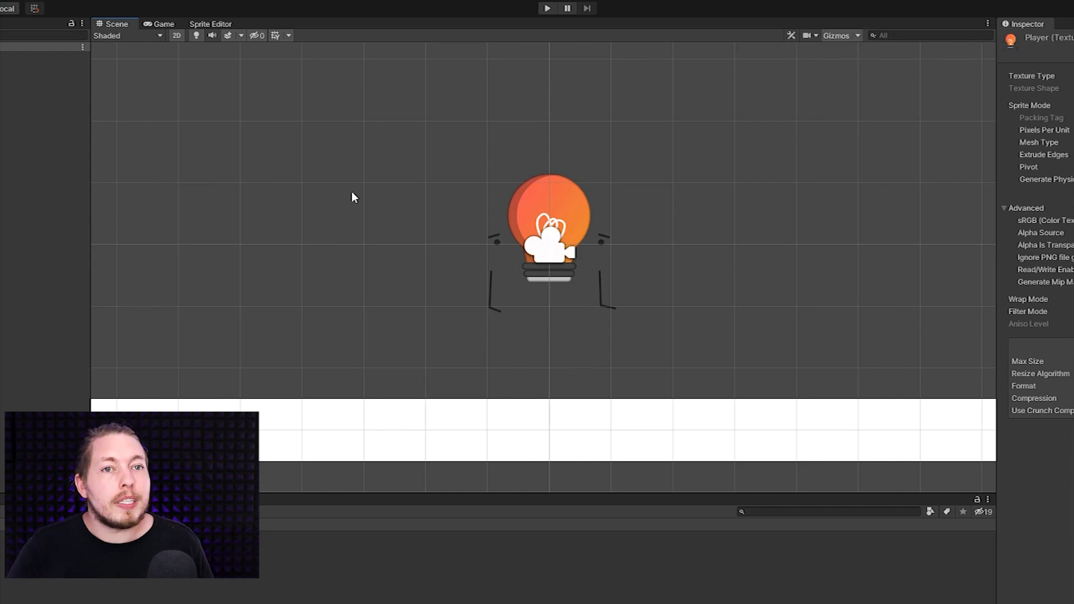
click(22, 66)
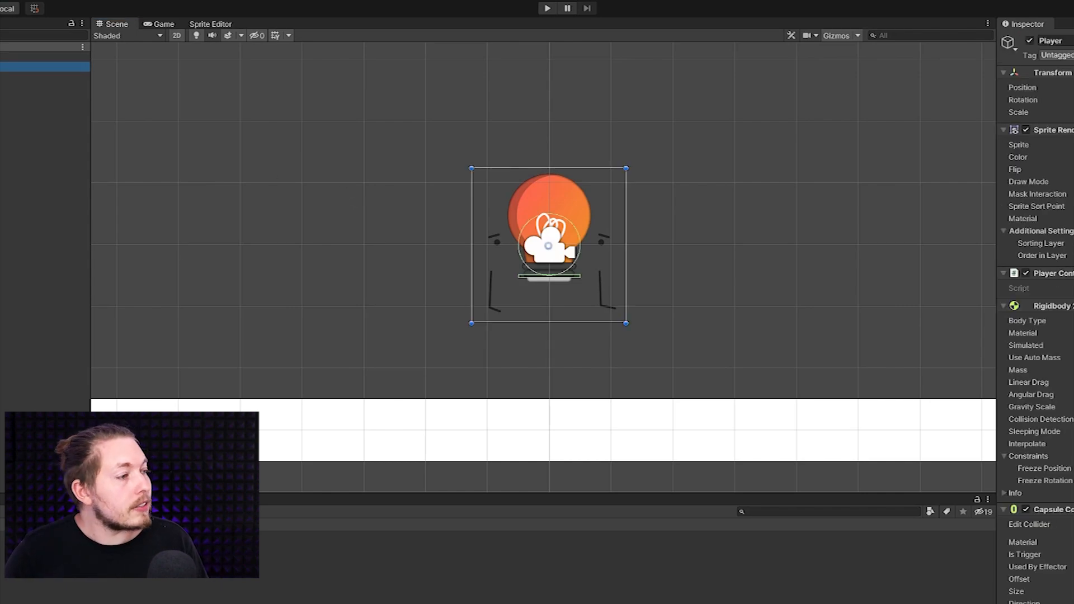
scroll(1054, 427, down, 3)
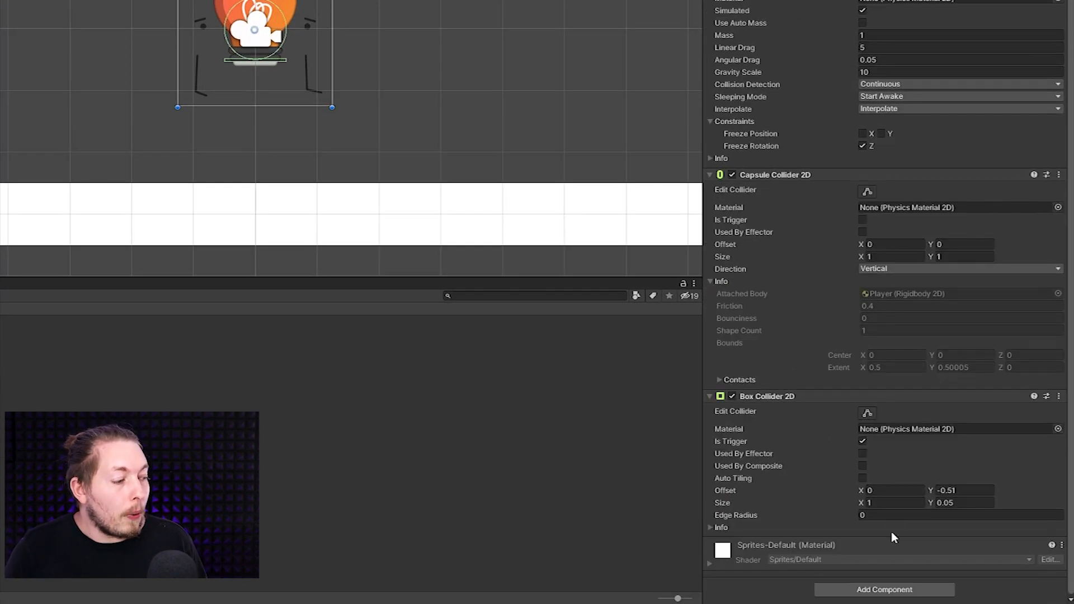
click(898, 593)
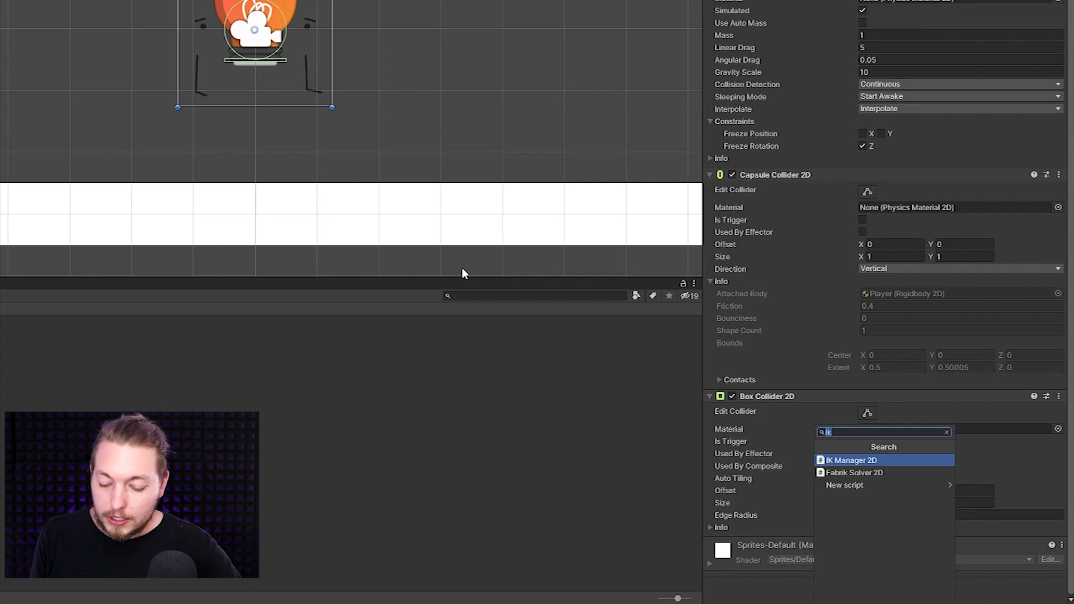
text(Sprite)
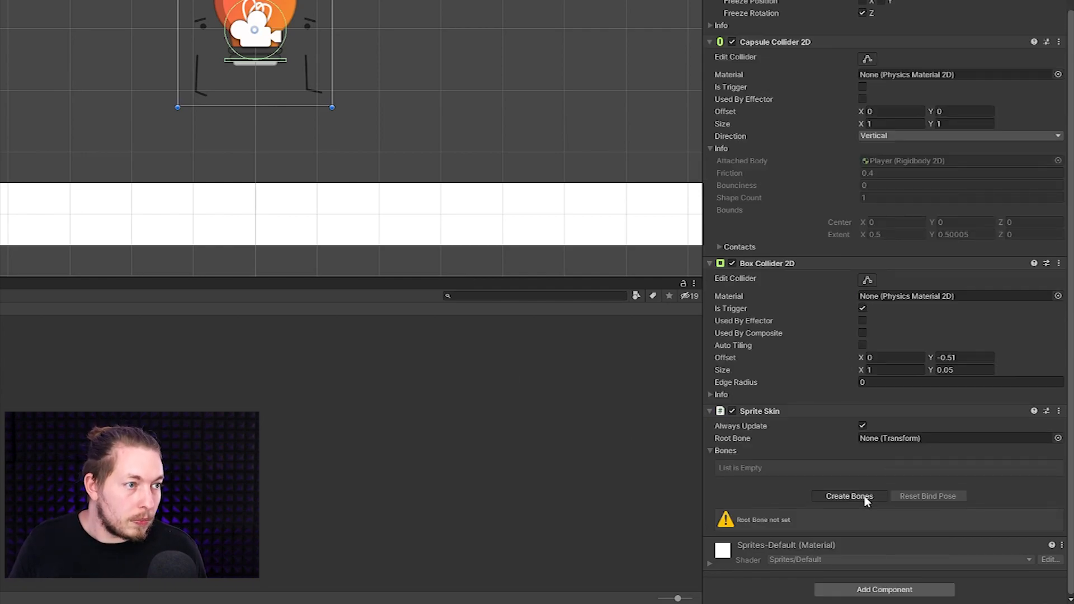
click(866, 499)
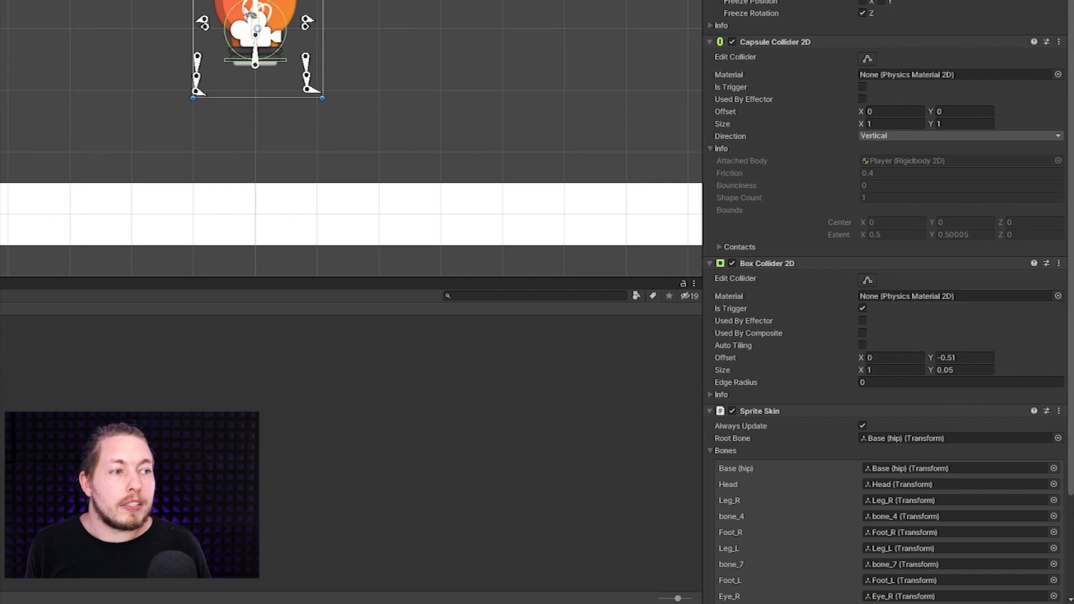
Step: Move both leg bones in under the bulb's base, and the eye and eyebrow bones onto the lower part of the bulb
scroll(249, 15, up, 5)
scroll(292, 45, up, 2)
middle_drag(292, 45, 453, 42)
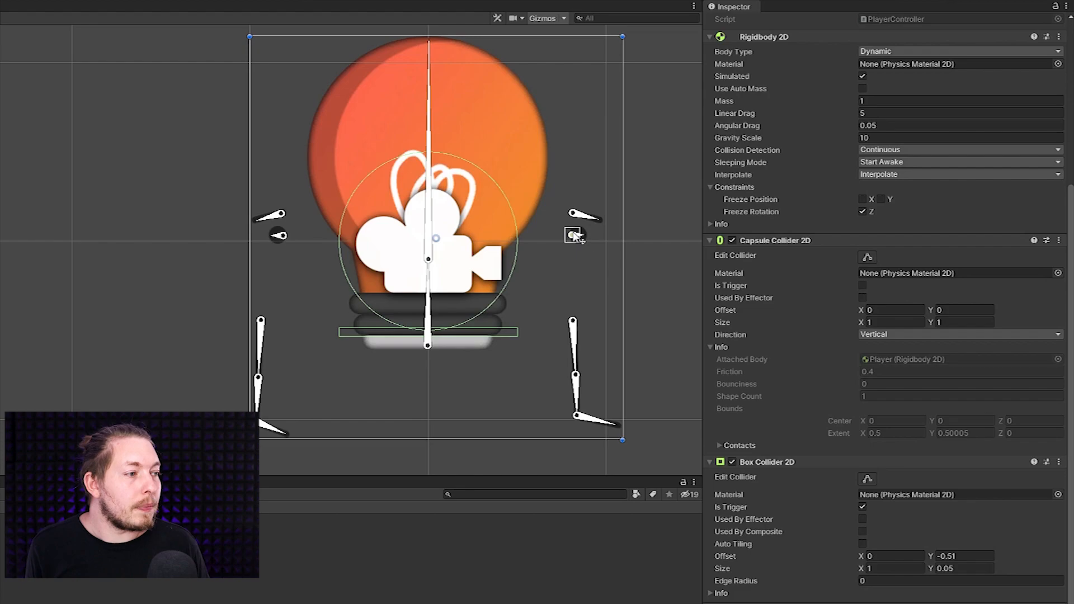
drag(573, 322, 464, 326)
drag(261, 320, 395, 328)
drag(575, 234, 492, 225)
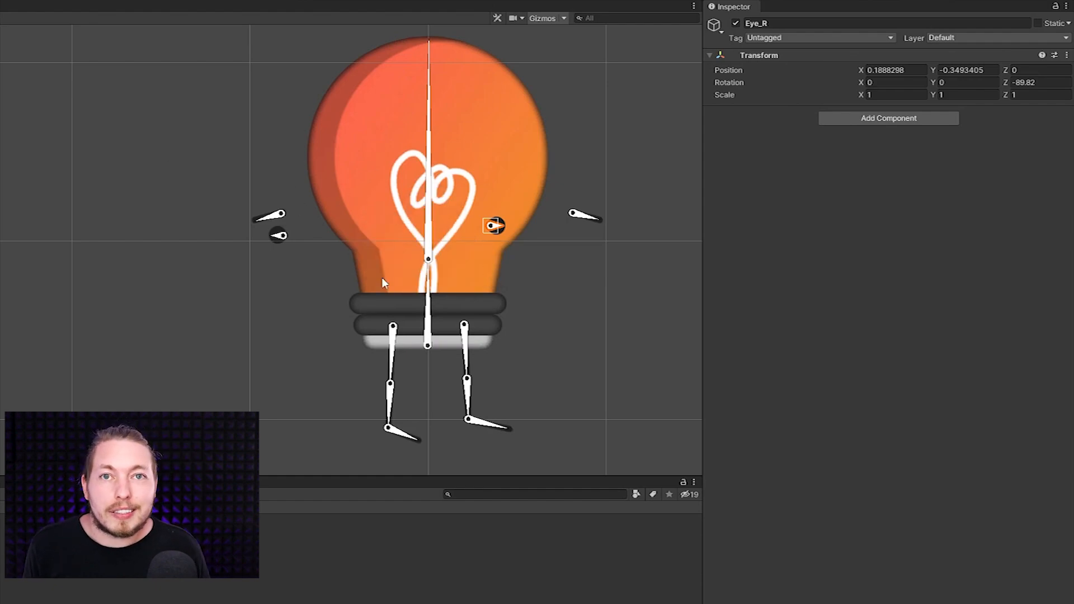
drag(345, 235, 378, 227)
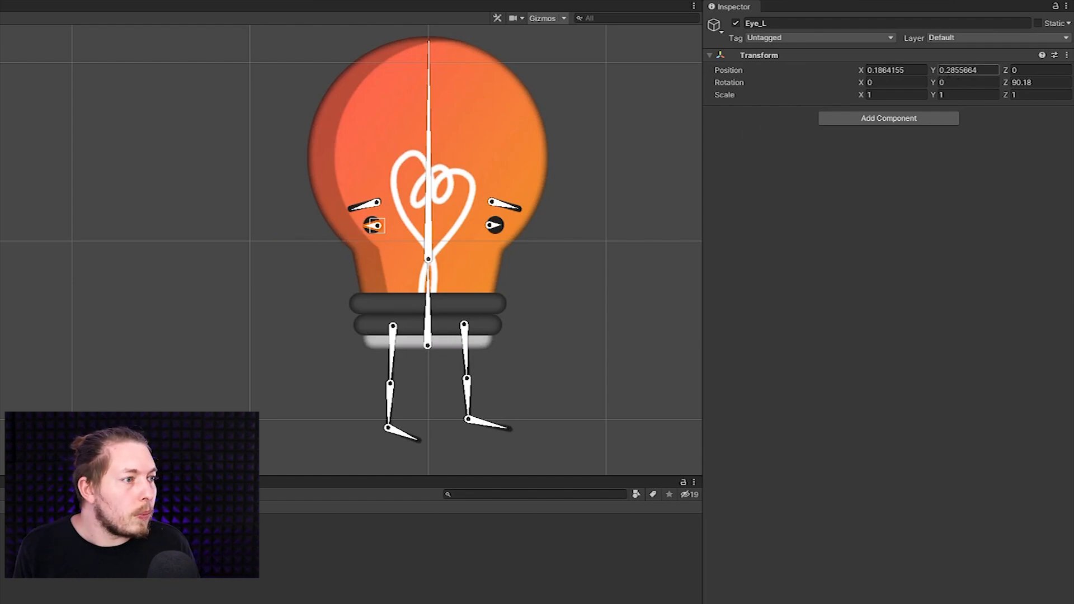
Step: Set Eye_L's X position to 0.1922708, matching the X position of Eye_R
click(492, 226)
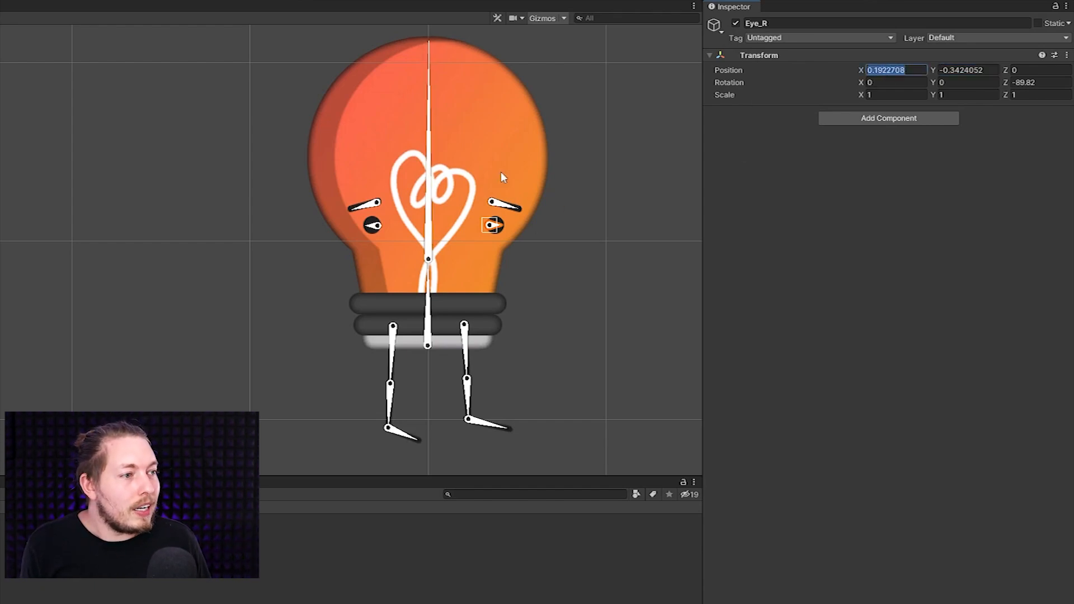
click(375, 227)
click(890, 68)
text(0.1922708)
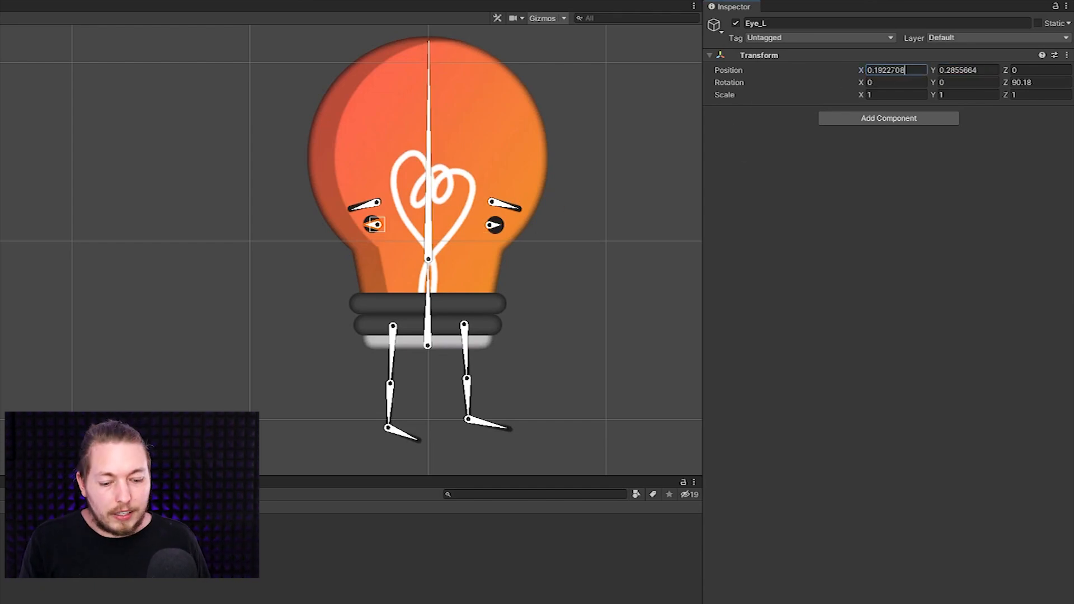
click(659, 219)
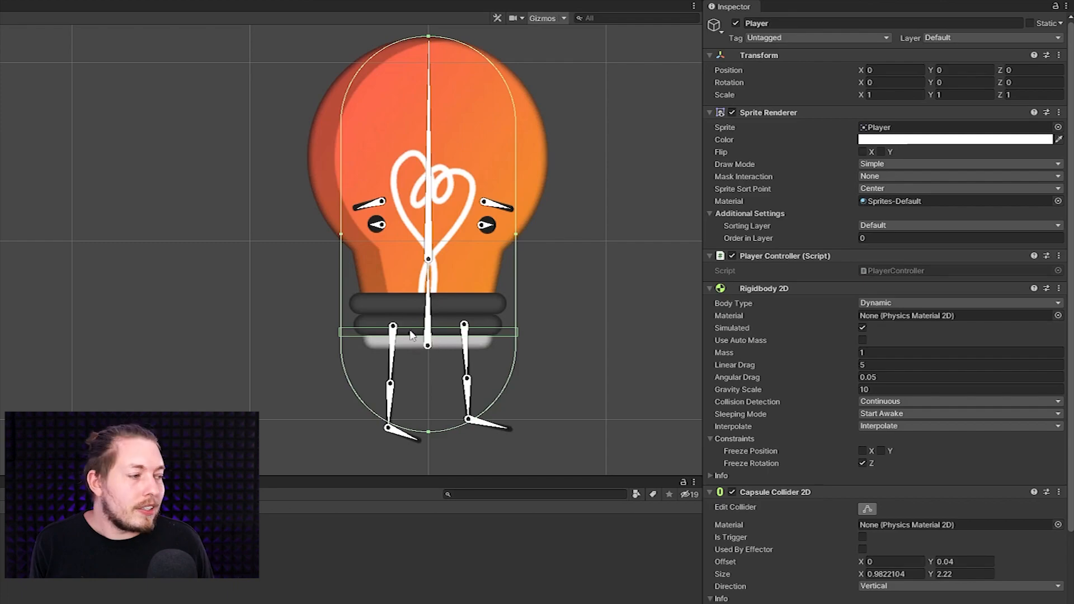
Step: Set the Y offset of the Player's Box Collider 2D to -1.1 so the trigger sits under the feet
scroll(884, 308, down, 10)
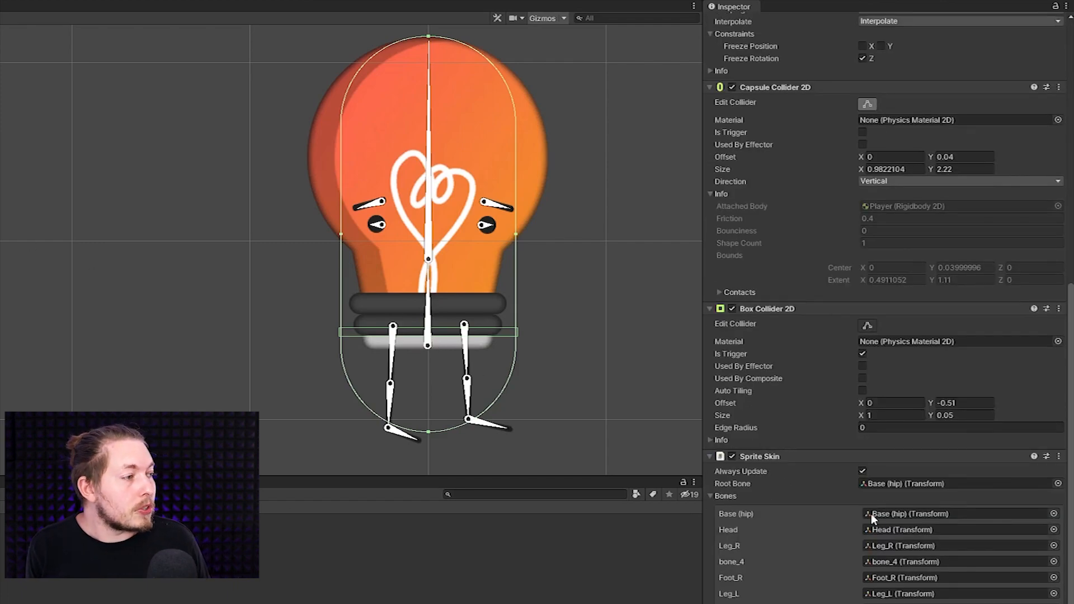
click(962, 403)
text(-1.1)
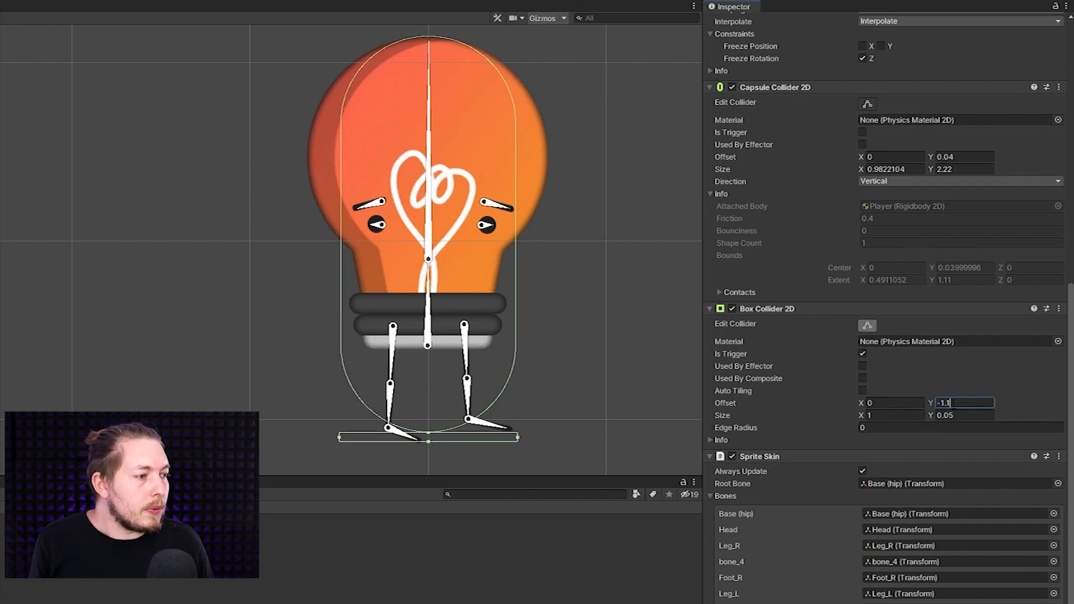
click(620, 329)
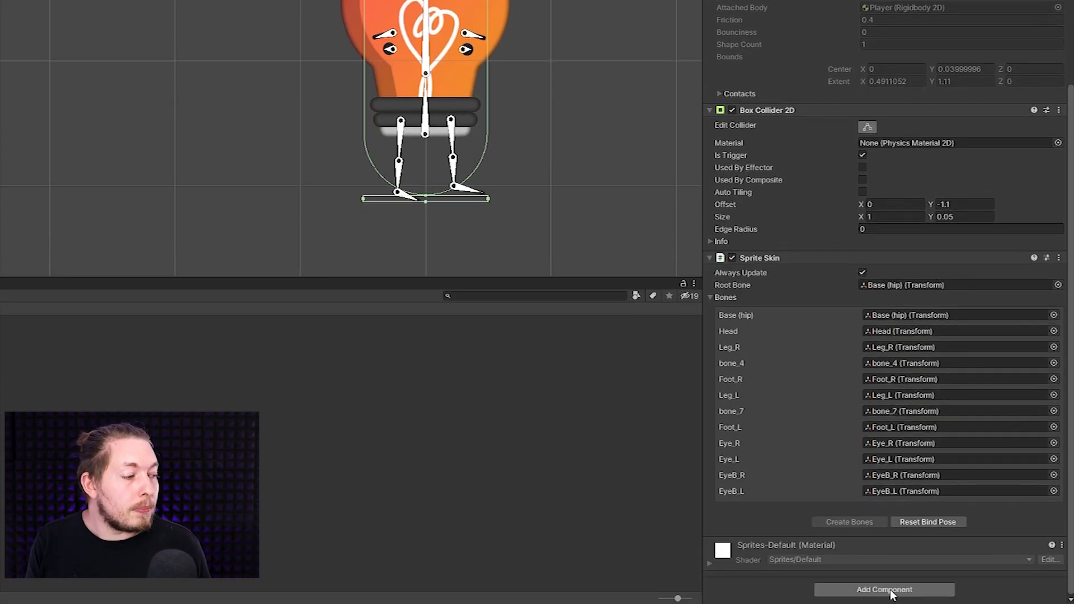
Step: Add an IK Manager 2D component to the Player object and add a Limb solver to it
click(891, 591)
text(ik)
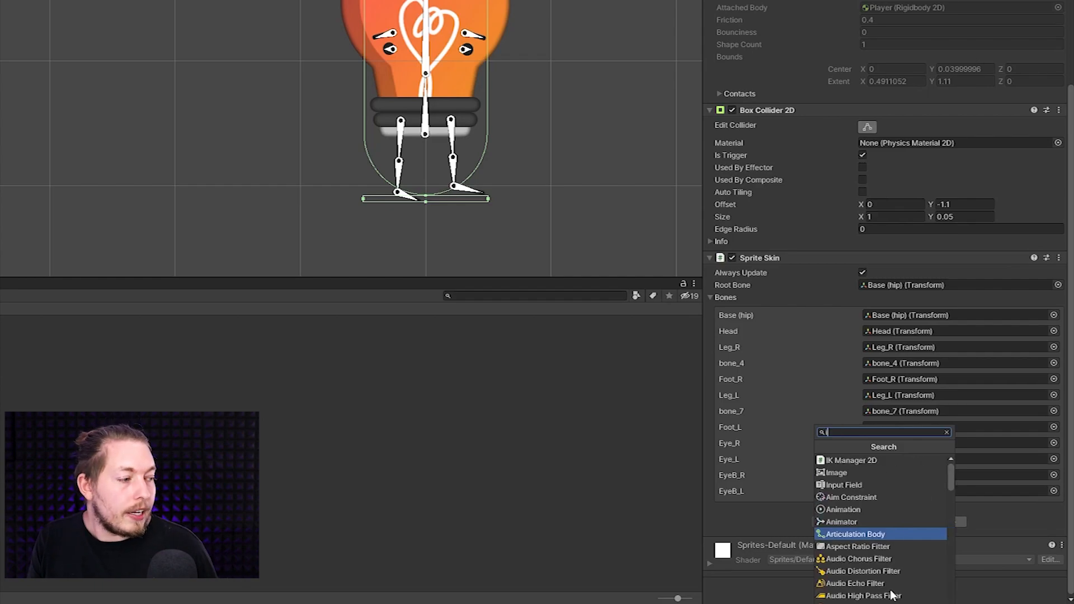
click(860, 459)
scroll(828, 462, down, 3)
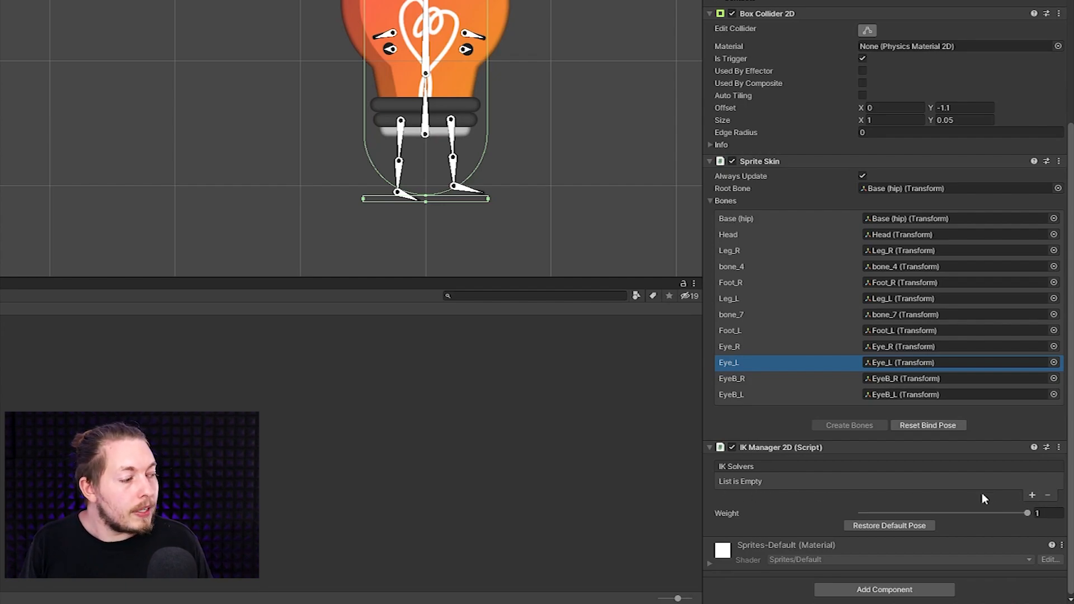
click(1032, 495)
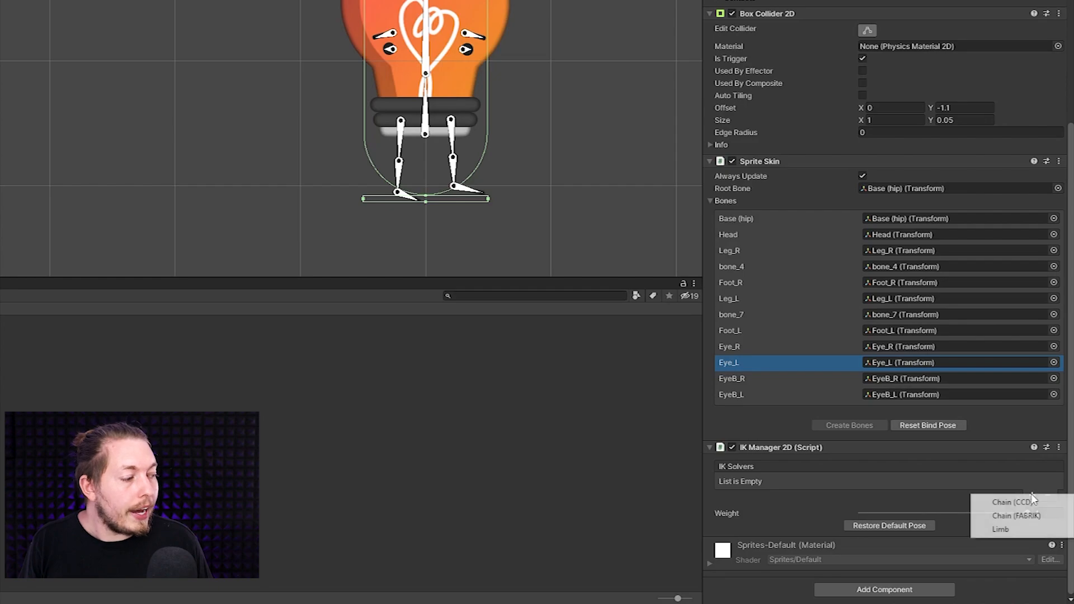
click(1002, 530)
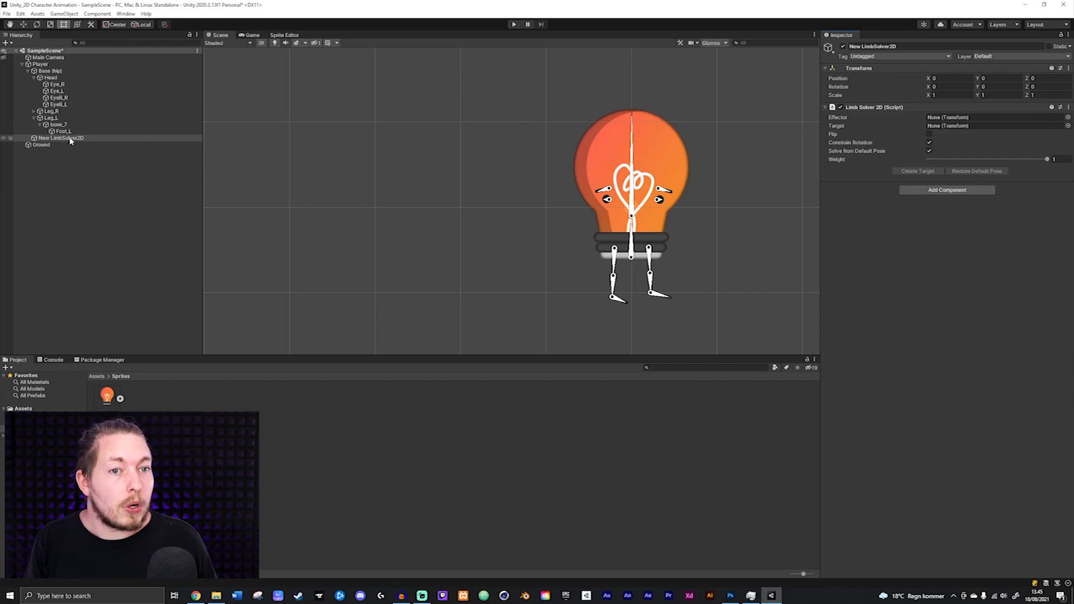
Step: Rename the new limb solver Leg_R_LimbSolver2D and assign Foot_R as its effector
drag(863, 47, 841, 49)
text(Leg_R_)
key(Return)
click(90, 138)
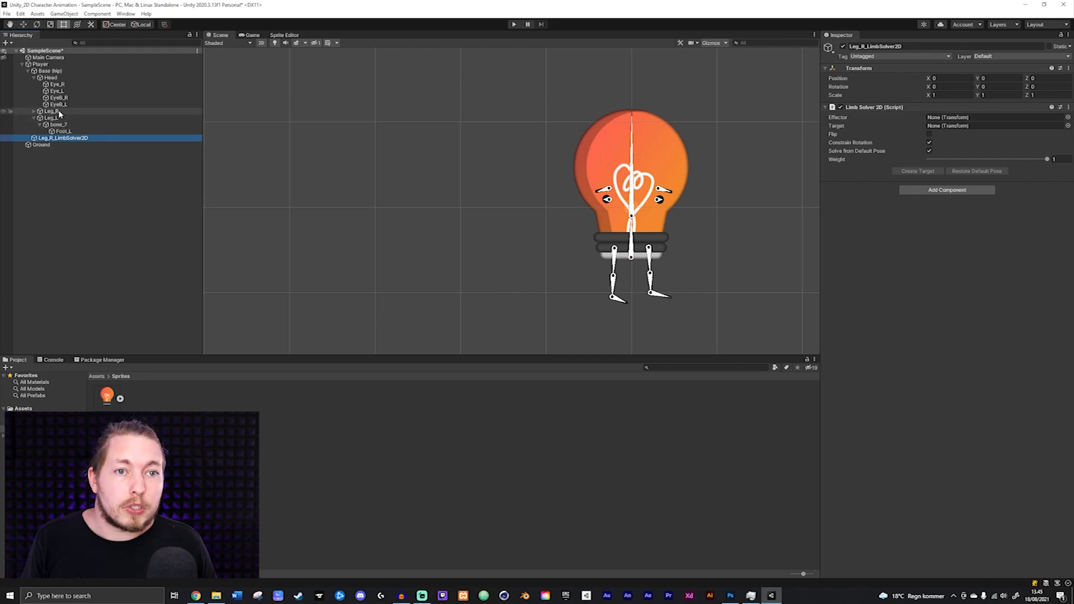
click(34, 112)
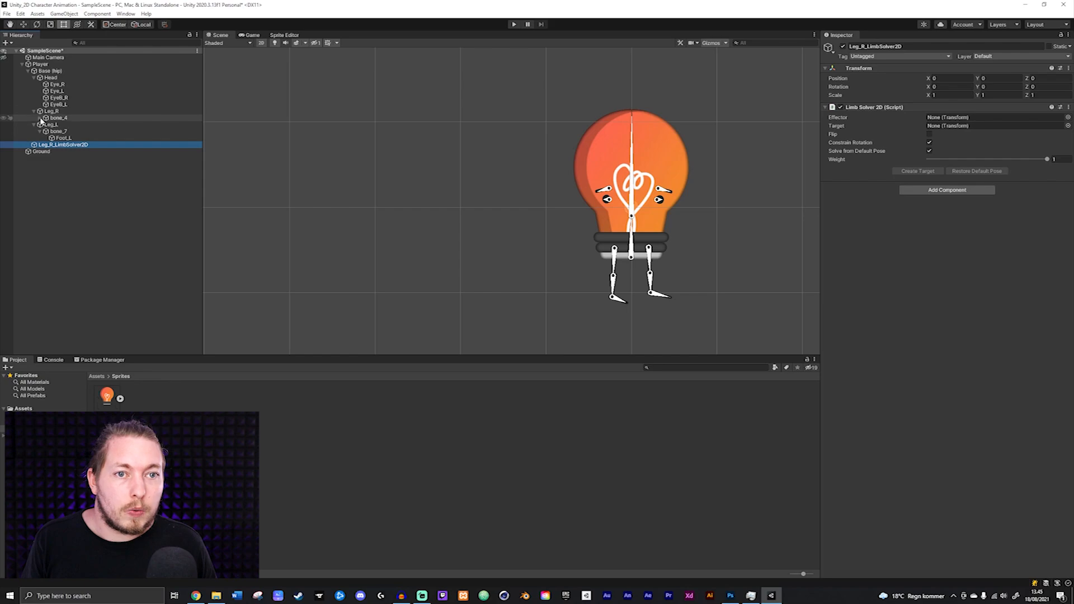
click(39, 118)
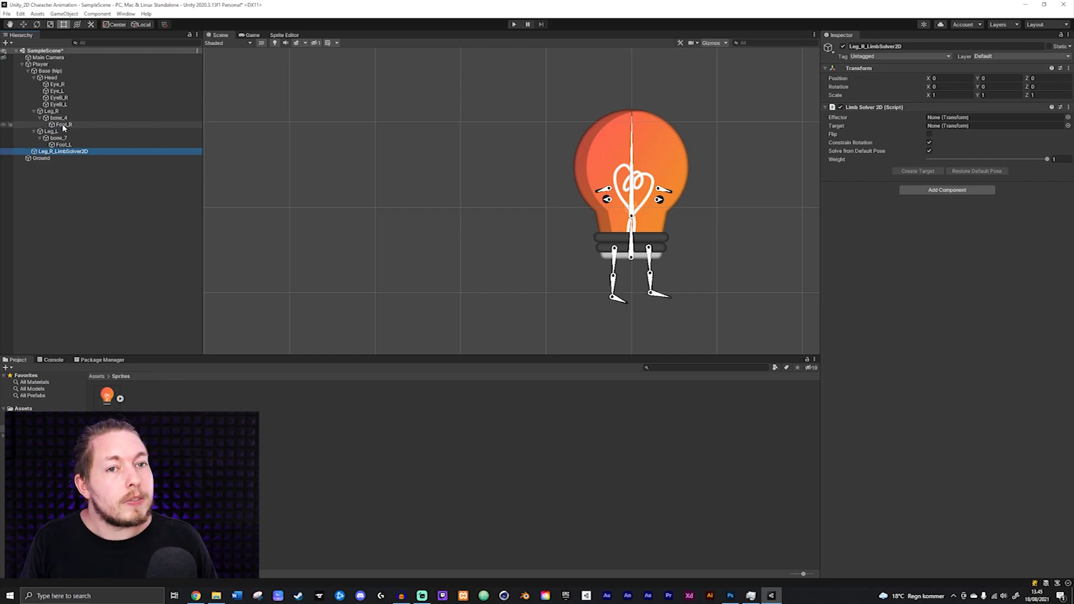
drag(63, 127, 950, 119)
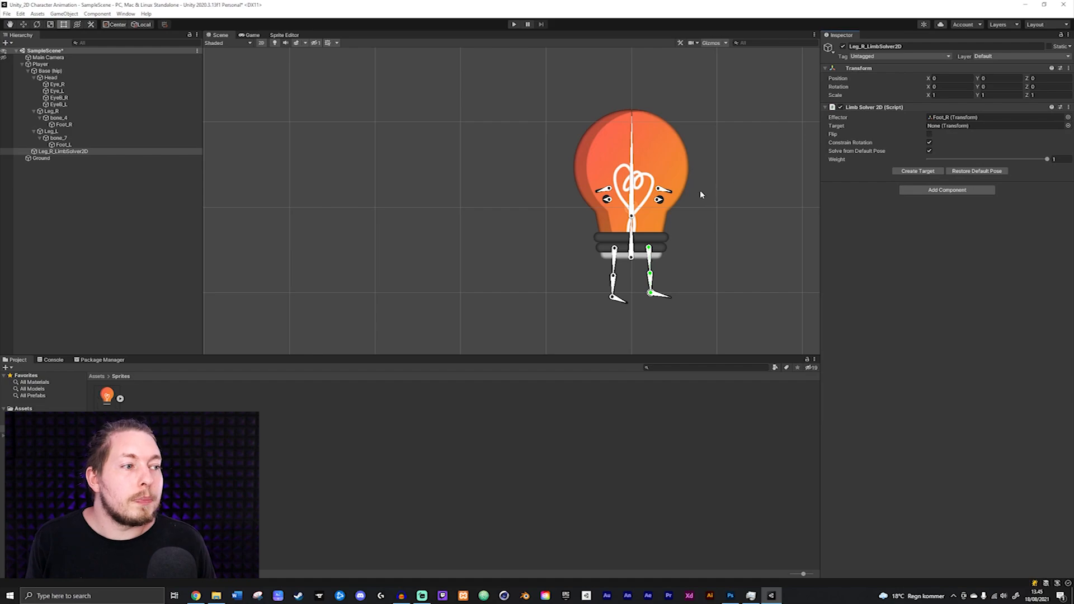
Step: Move Leg_R_LimbSolver2D to about X 0.394, Y -1.191 by the Foot_R tip, and create its target
scroll(649, 203, up, 2)
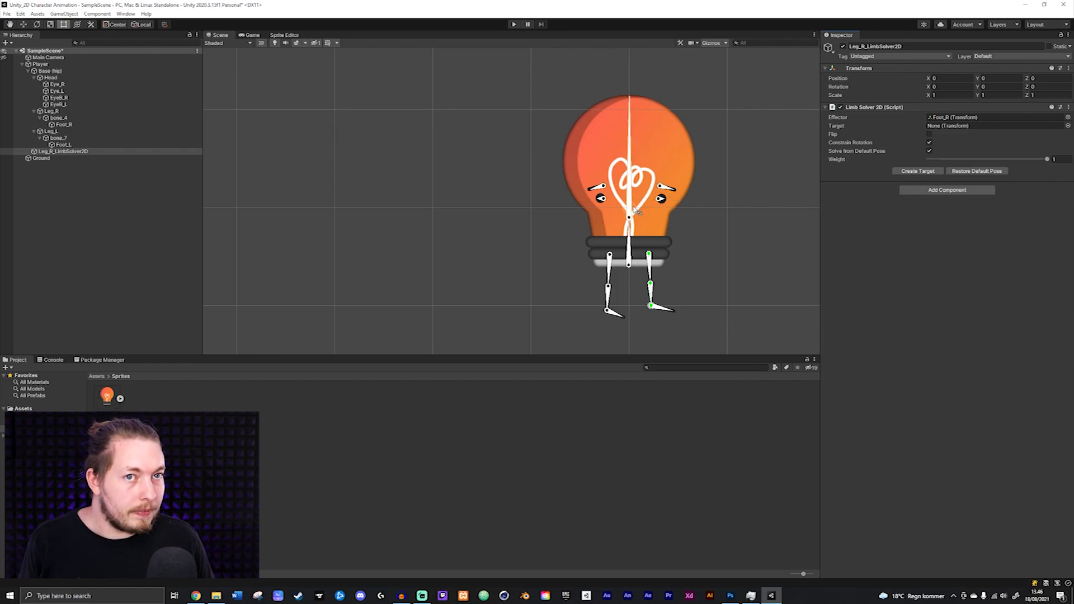
click(23, 25)
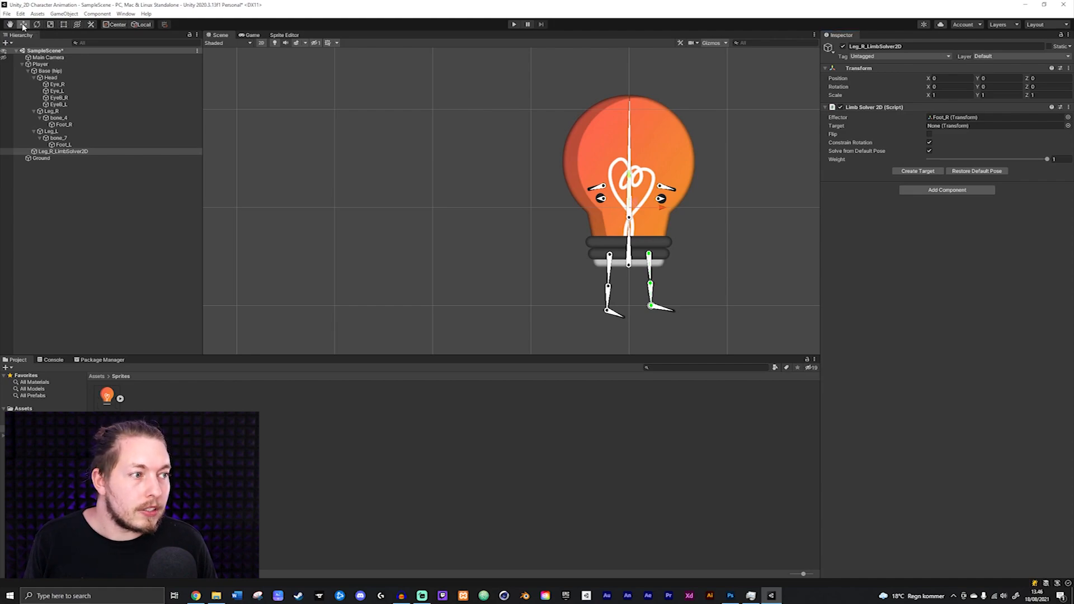
drag(630, 179, 672, 322)
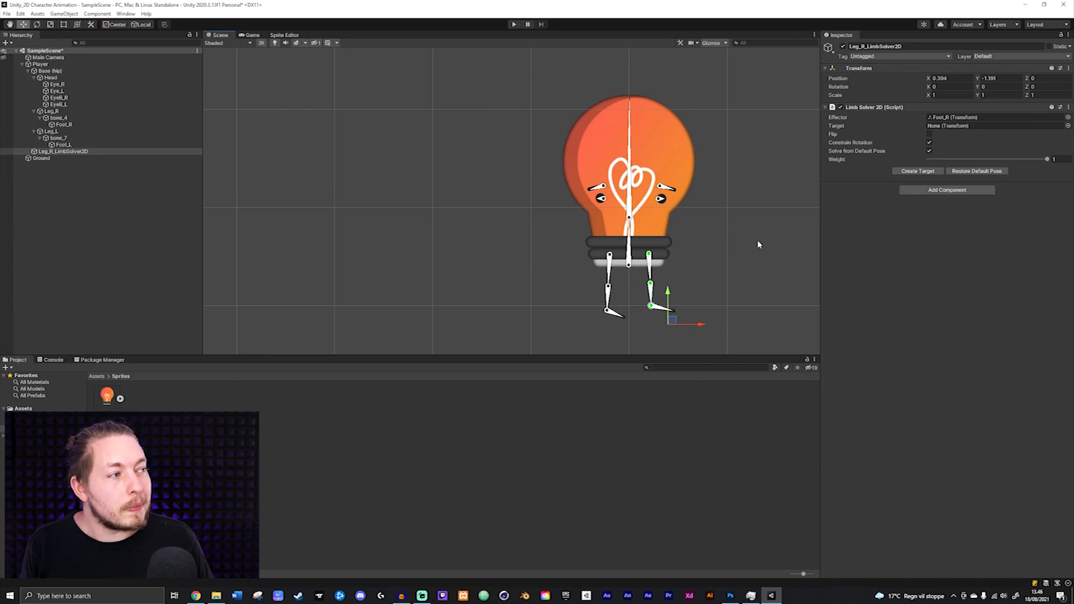
click(910, 171)
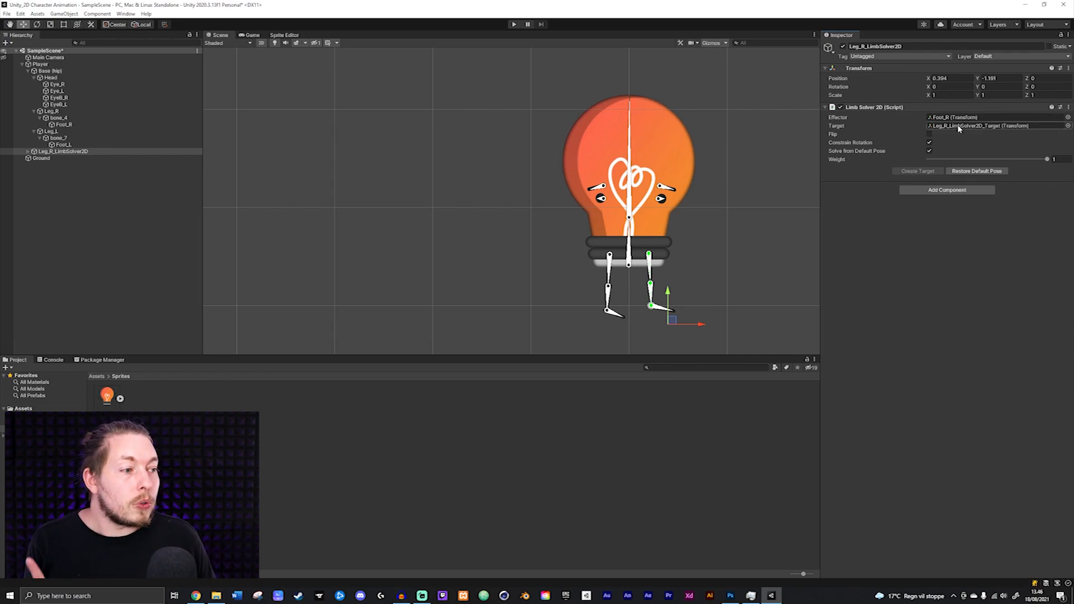
mouse_move(675, 323)
mouse_down()
mouse_move(666, 309)
mouse_move(656, 315)
mouse_move(679, 310)
mouse_move(658, 304)
mouse_move(674, 321)
mouse_move(650, 312)
mouse_move(678, 309)
mouse_move(668, 315)
mouse_move(674, 322)
mouse_move(677, 310)
mouse_move(653, 310)
mouse_move(672, 320)
mouse_up()
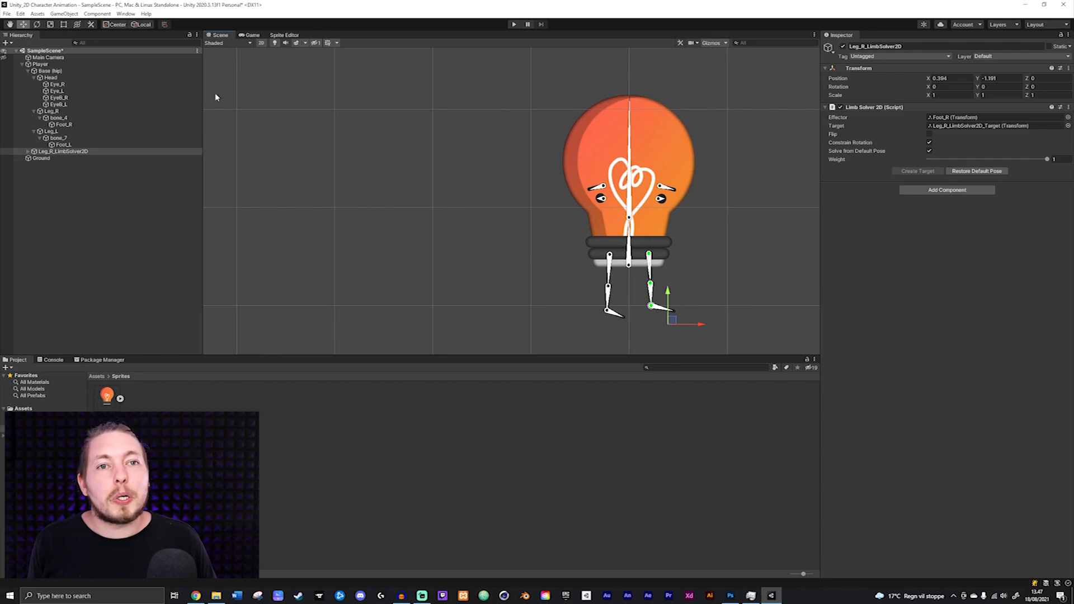
Step: Add a second Limb solver to the Player's IK Manager 2D and name it Leg_L_LimbSolver2D
click(44, 65)
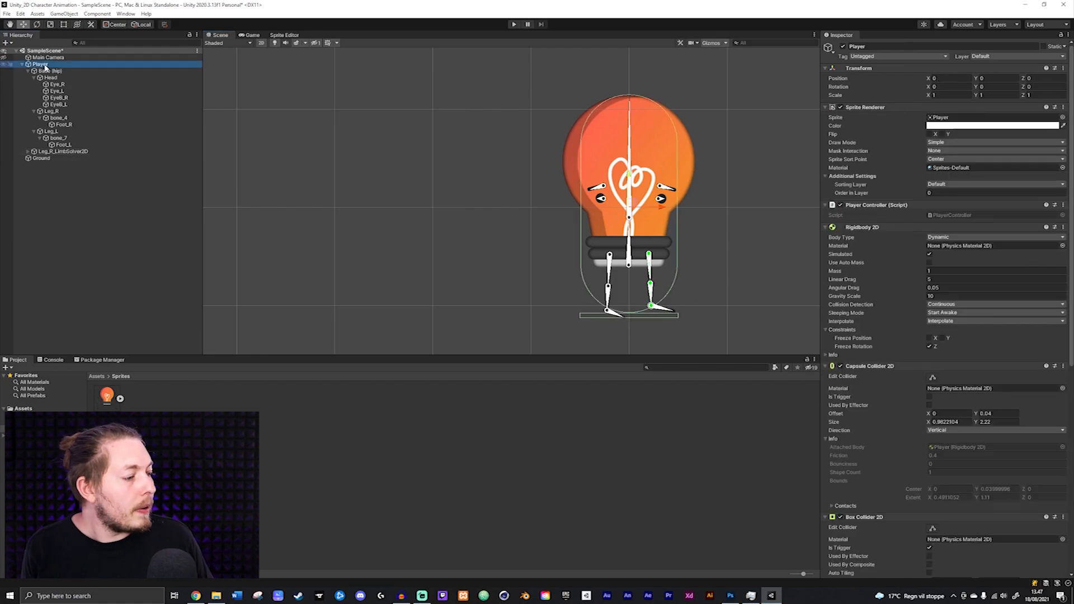
scroll(863, 322, down, 6)
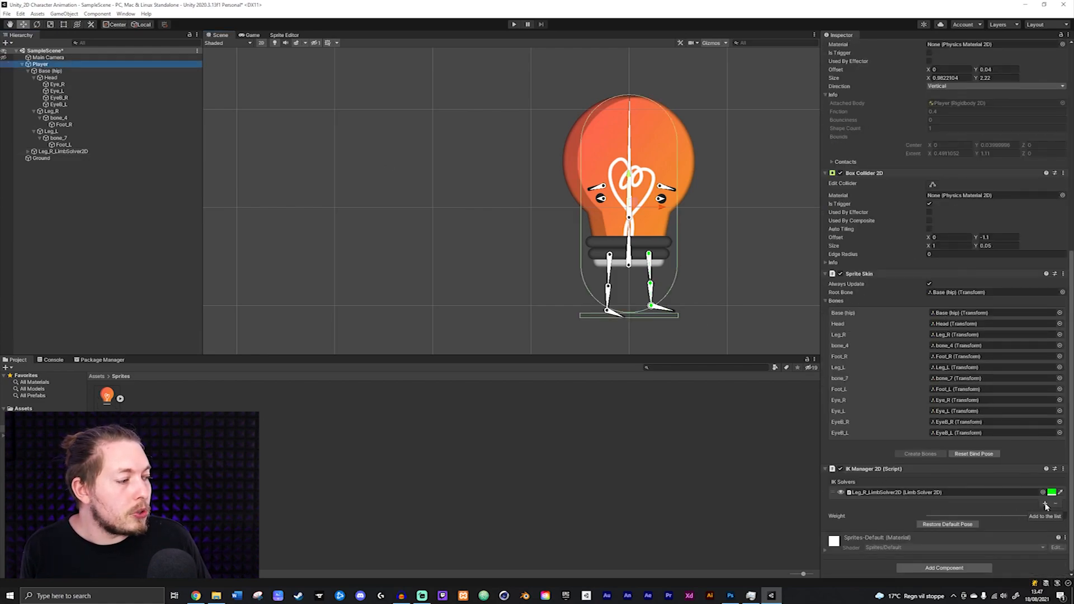
click(1046, 504)
click(1044, 529)
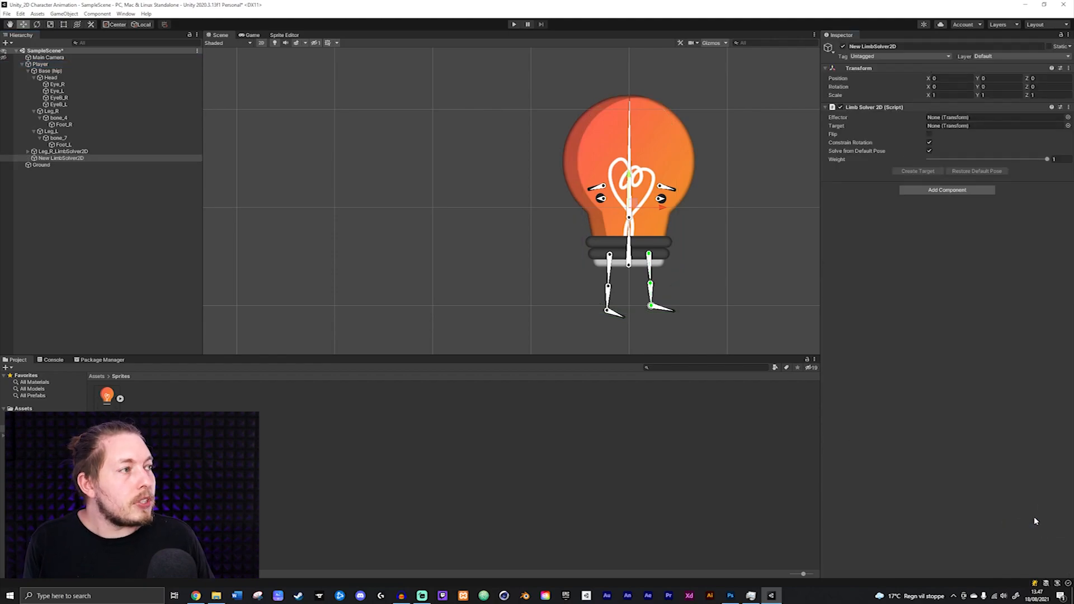
text(Leg_L_LimbSolver2D)
key(Return)
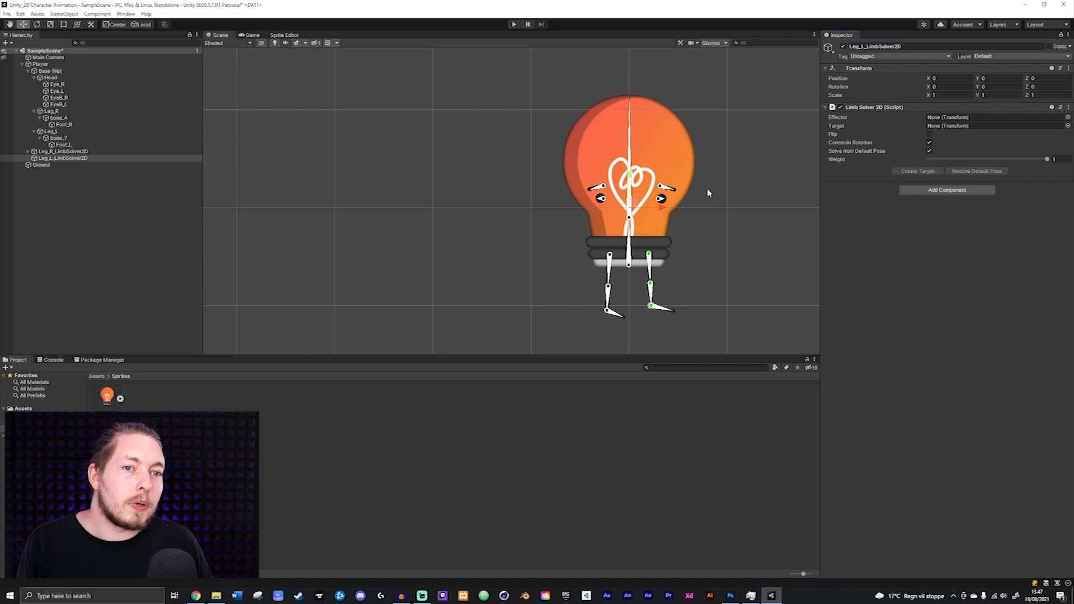
Step: Assign Foot_L as the effector of Leg_L_LimbSolver2D and create its target with the solver at about X -0.107, Y -1.235
drag(62, 146, 939, 120)
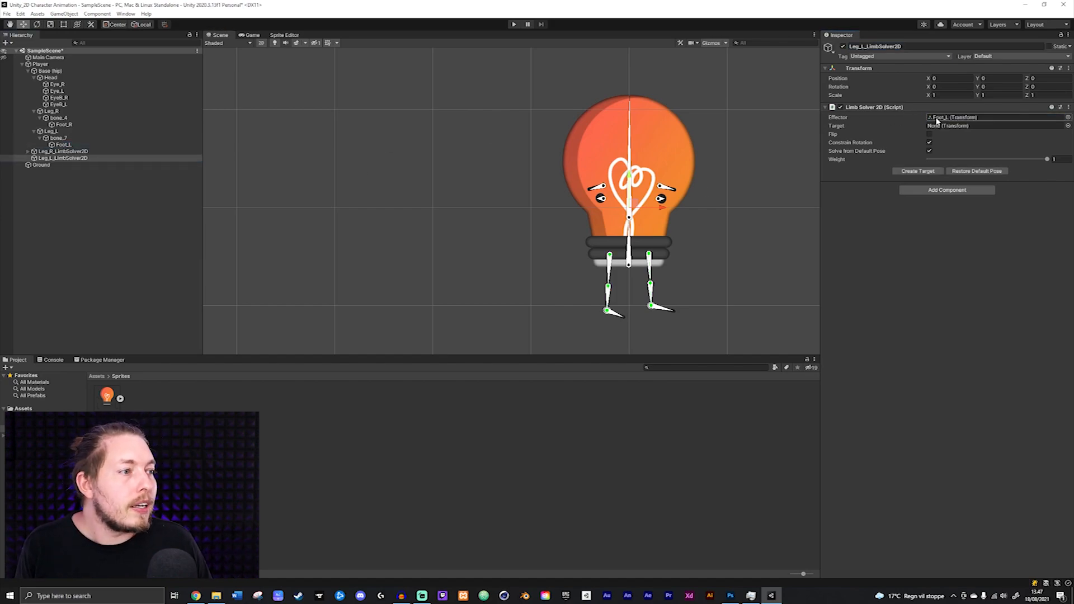
drag(638, 201, 624, 325)
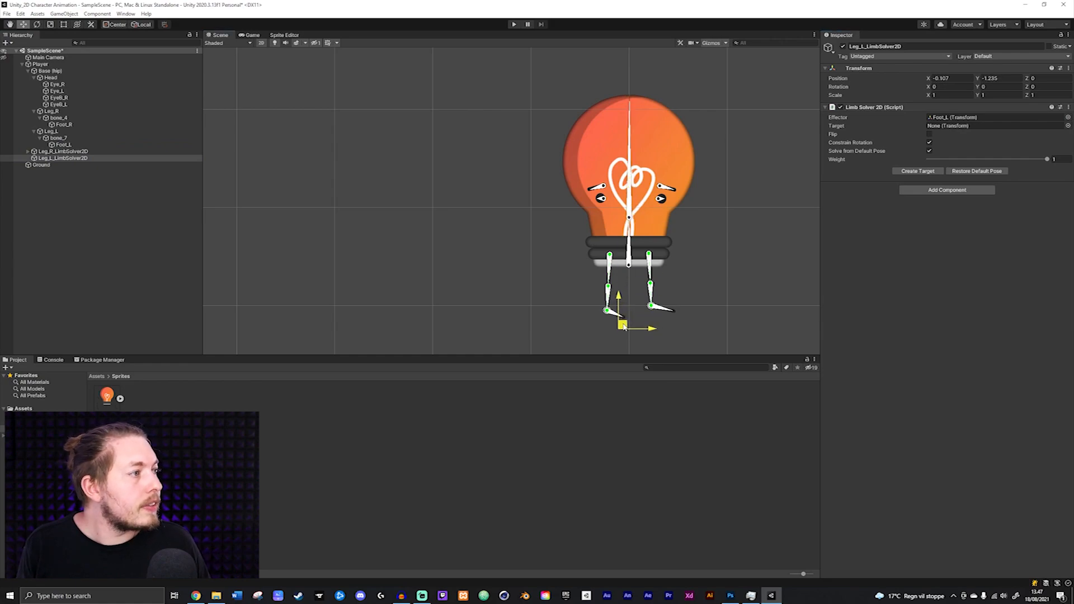
click(929, 171)
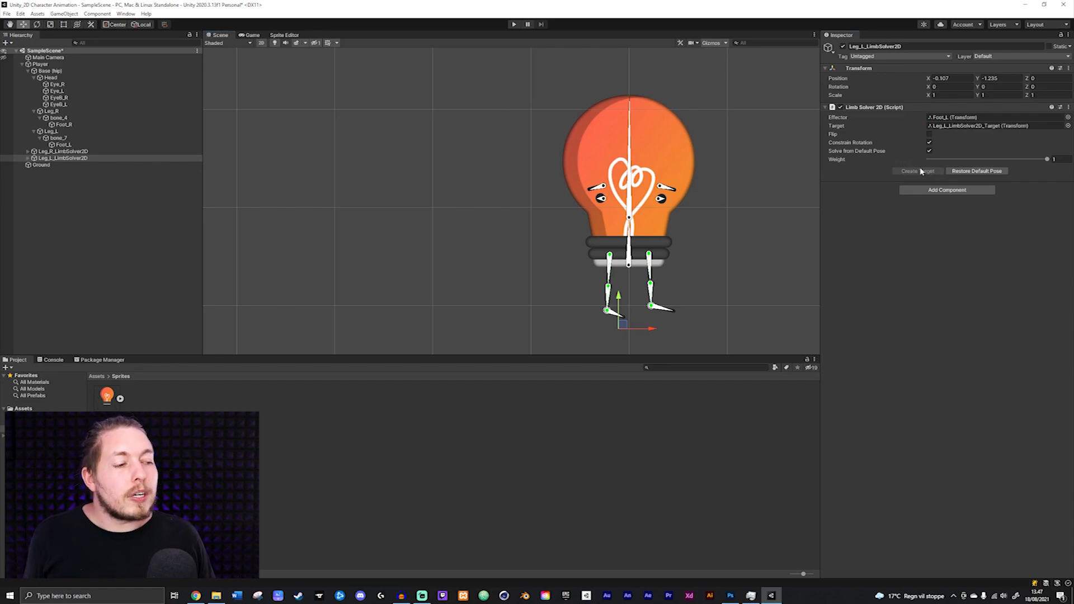
Step: Test bending the left leg by moving Leg_L_LimbSolver2D with Flip on and off, and restore its position
drag(624, 327, 630, 321)
click(930, 134)
drag(628, 318, 627, 316)
click(929, 134)
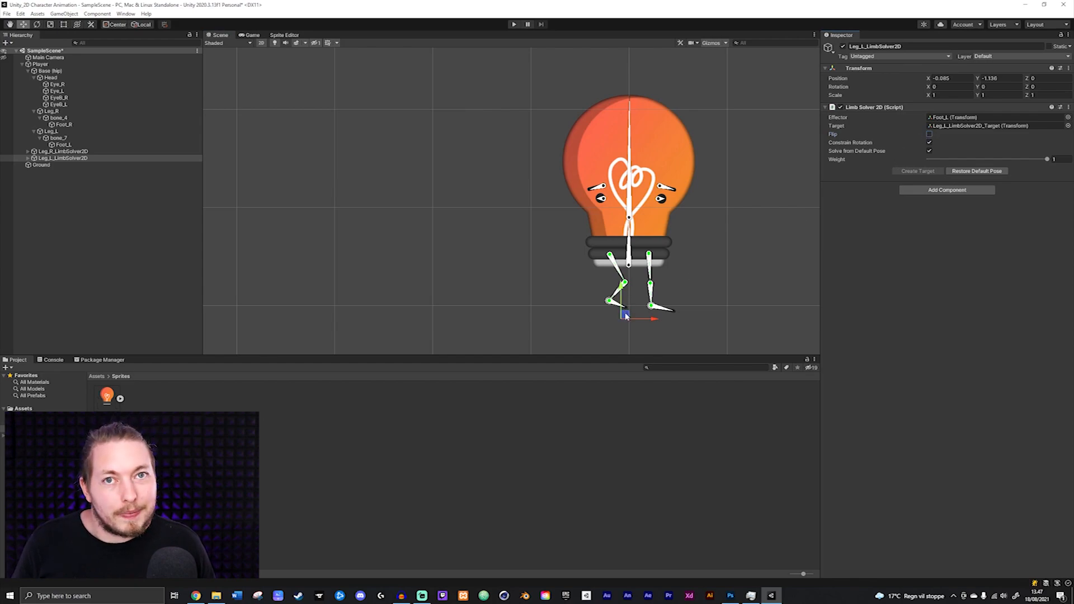
drag(625, 315, 620, 324)
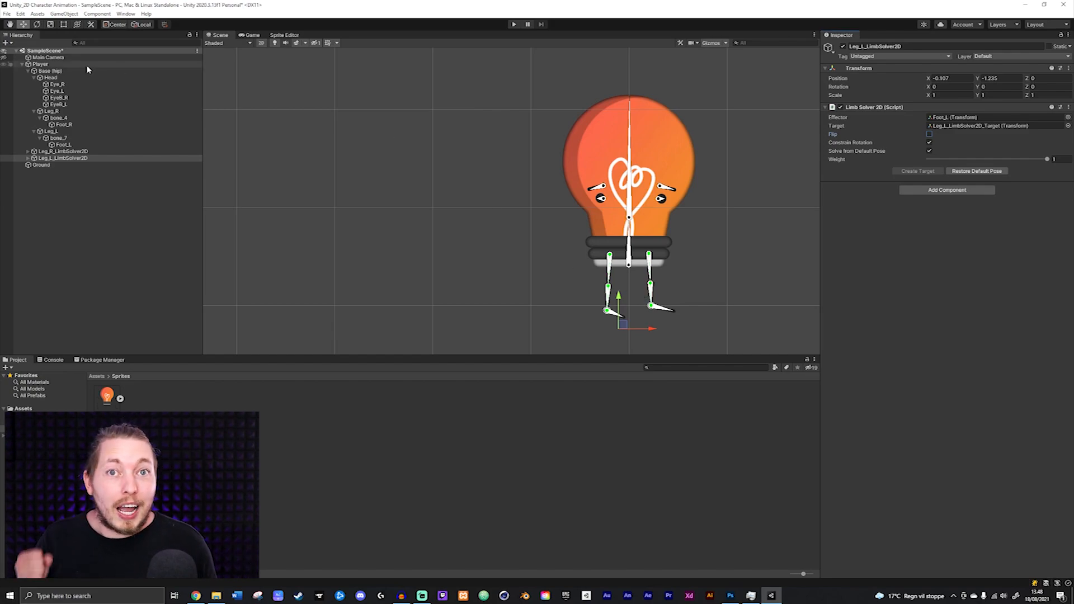
Step: Select the Player object, open the Animation window and dock it beside Package Manager
click(82, 158)
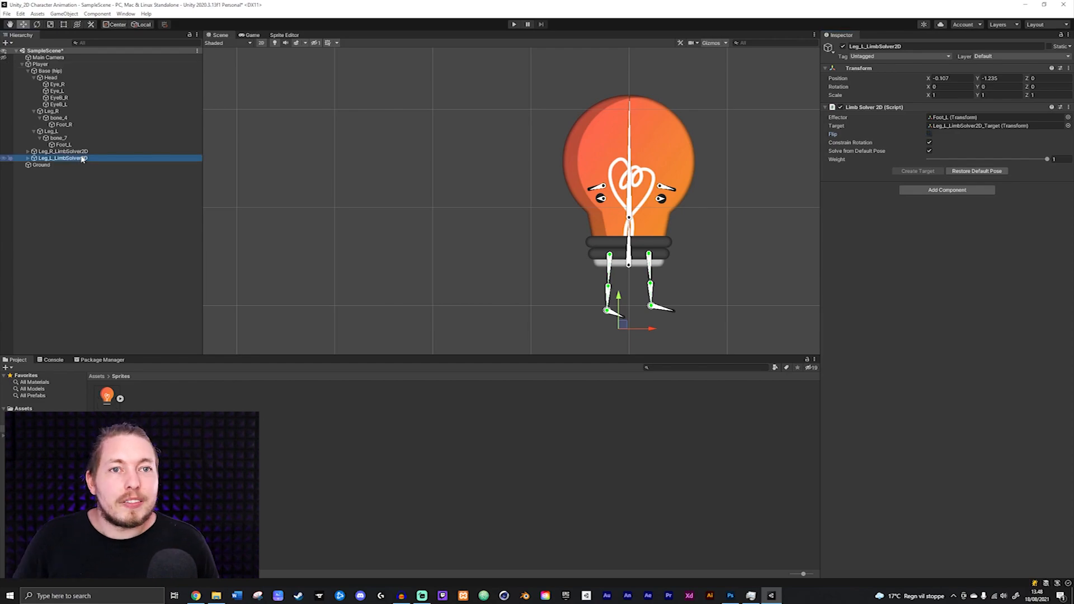
click(57, 65)
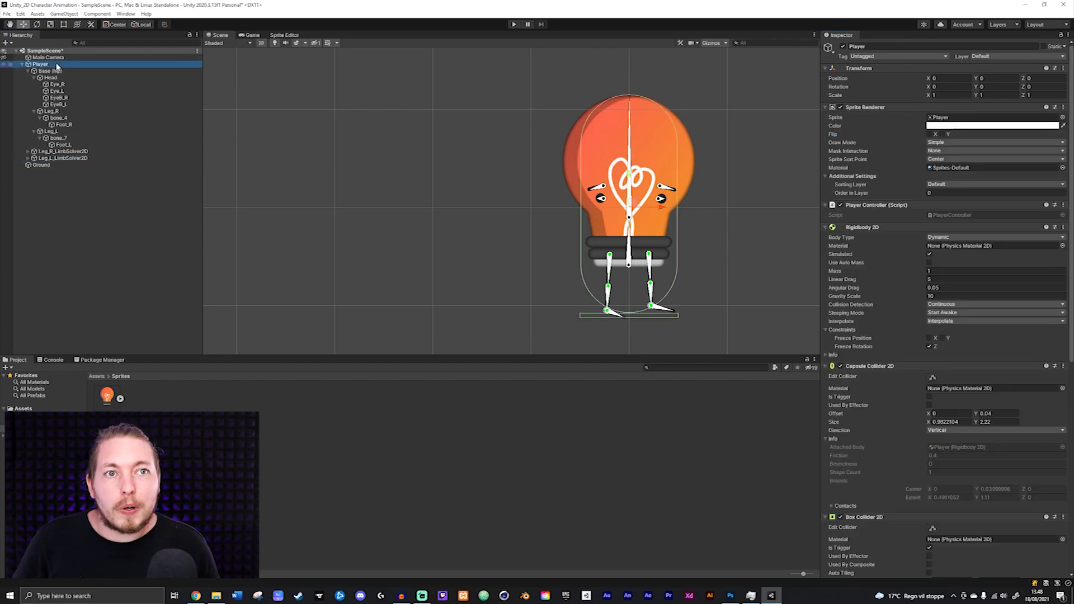
click(126, 14)
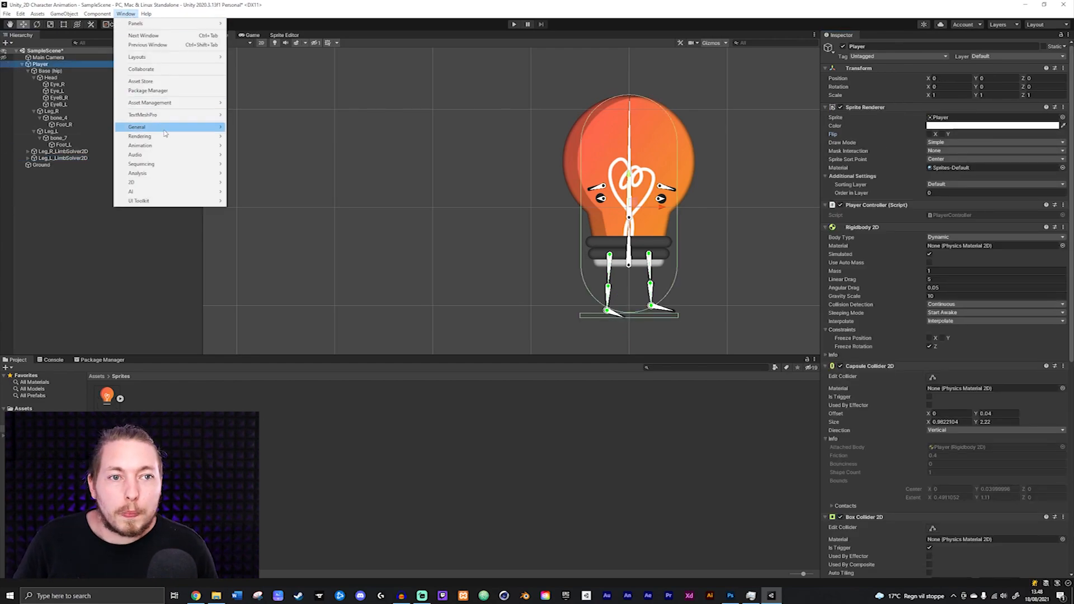
mouse_move(166, 147)
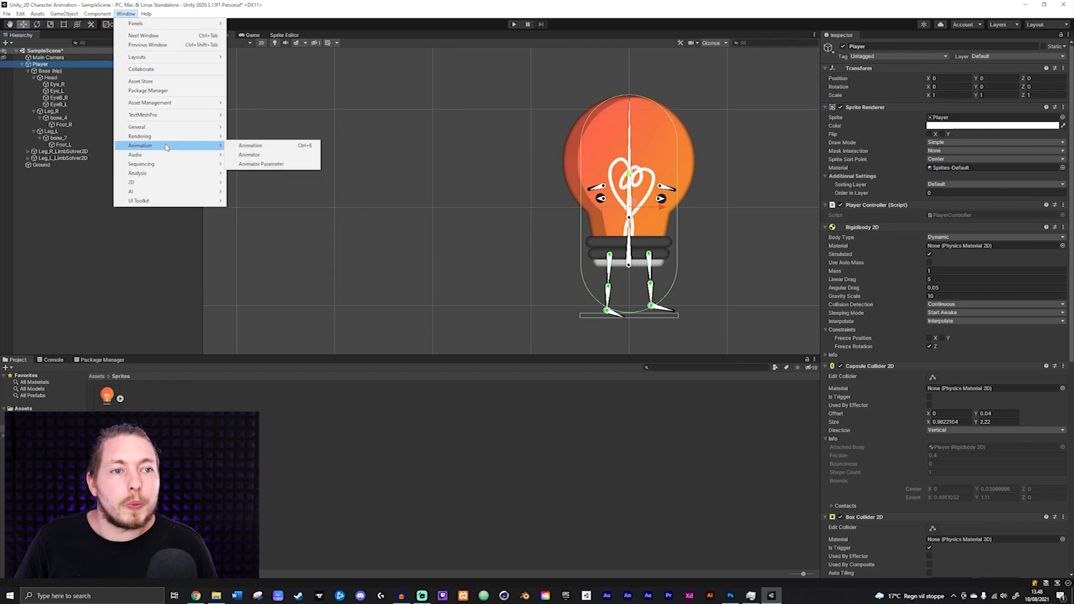
click(250, 146)
drag(278, 153, 152, 361)
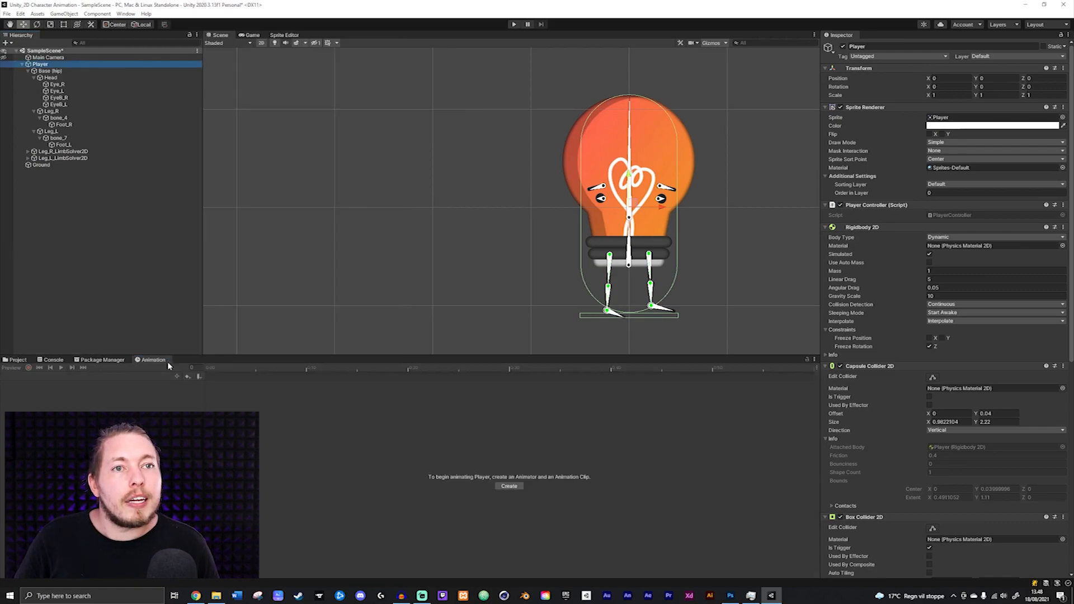
Step: Open the Animator window, dock it beside Animation, and bring the Animation window back to the front
click(127, 14)
mouse_move(190, 147)
click(269, 155)
drag(315, 36, 182, 363)
click(154, 361)
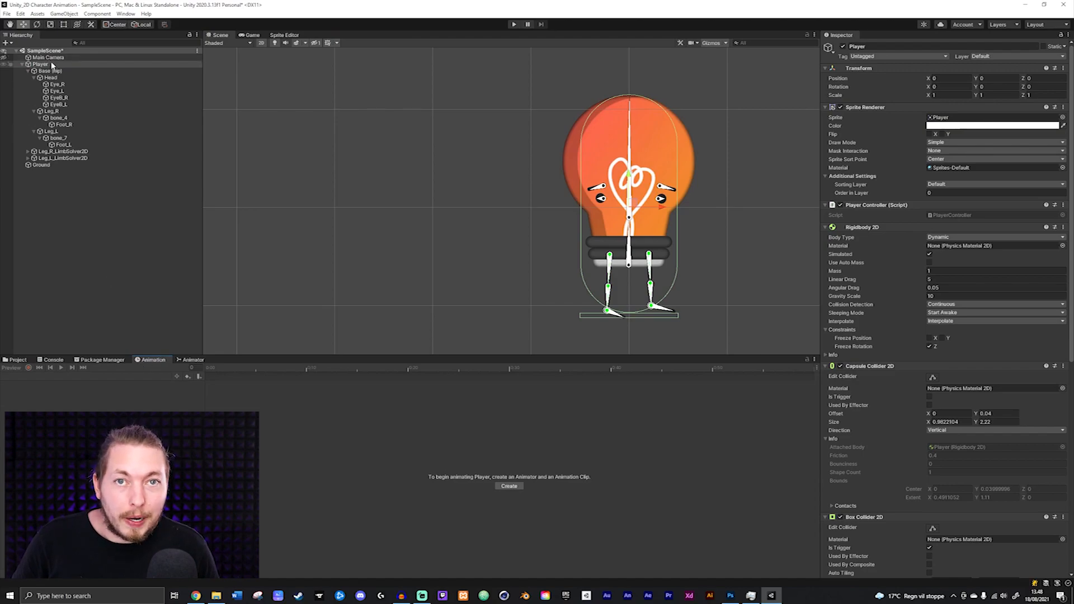
Step: Start creating an animation clip for Player and make an Animations folder inside Assets as its save location
click(509, 486)
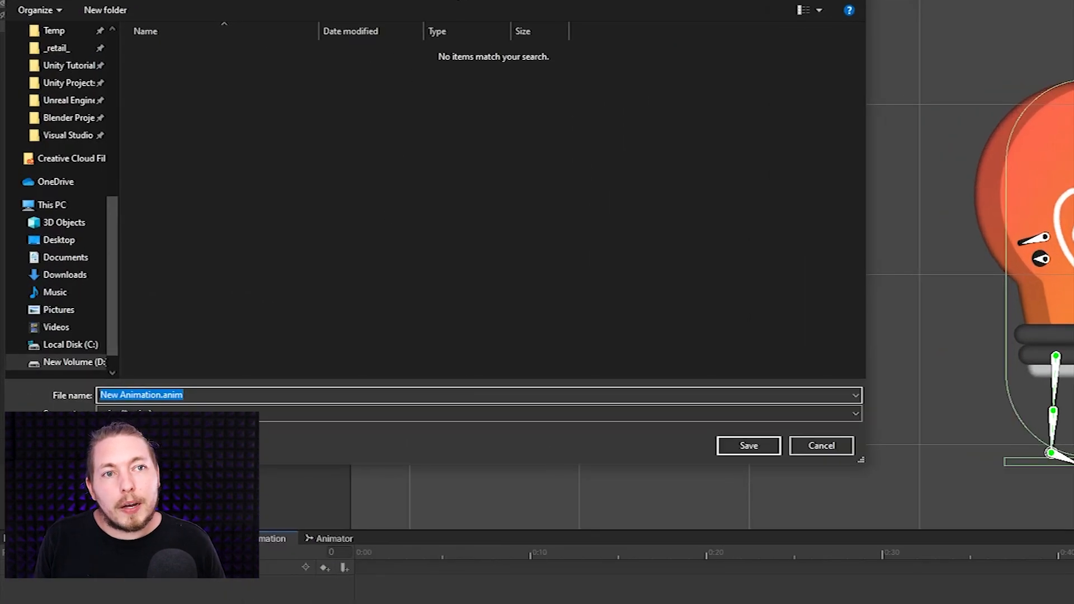
right_click(235, 157)
mouse_move(307, 311)
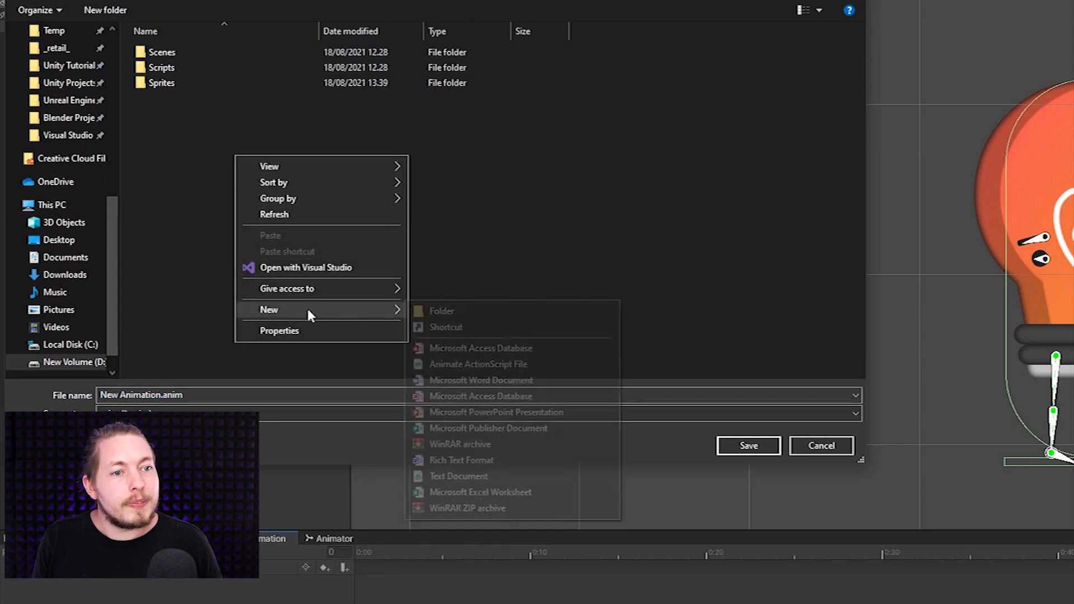
click(448, 311)
text(S)
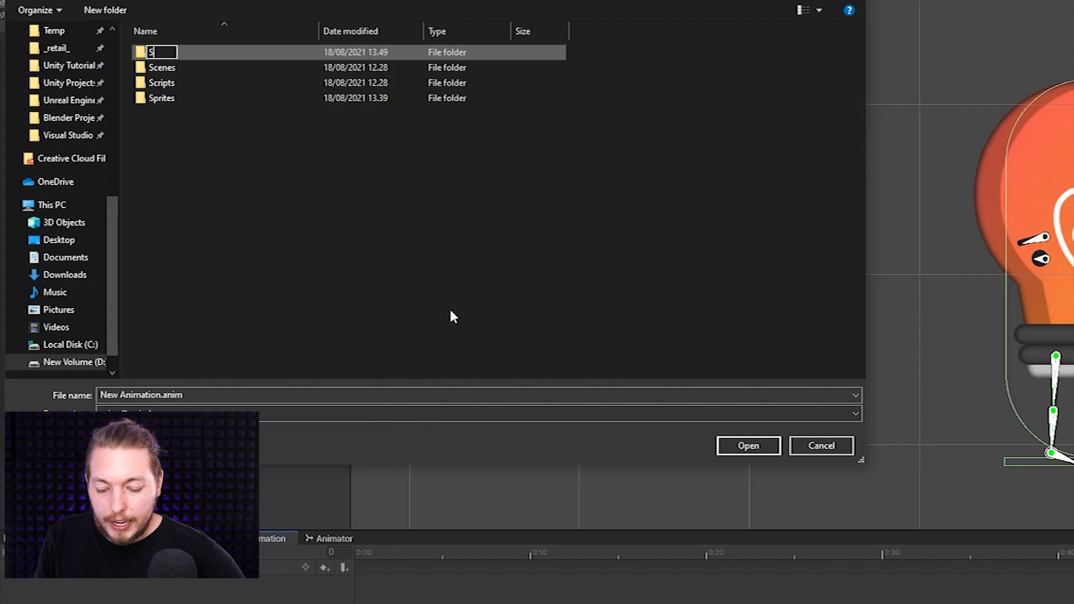
text(nimations)
key(Return)
key(Return)
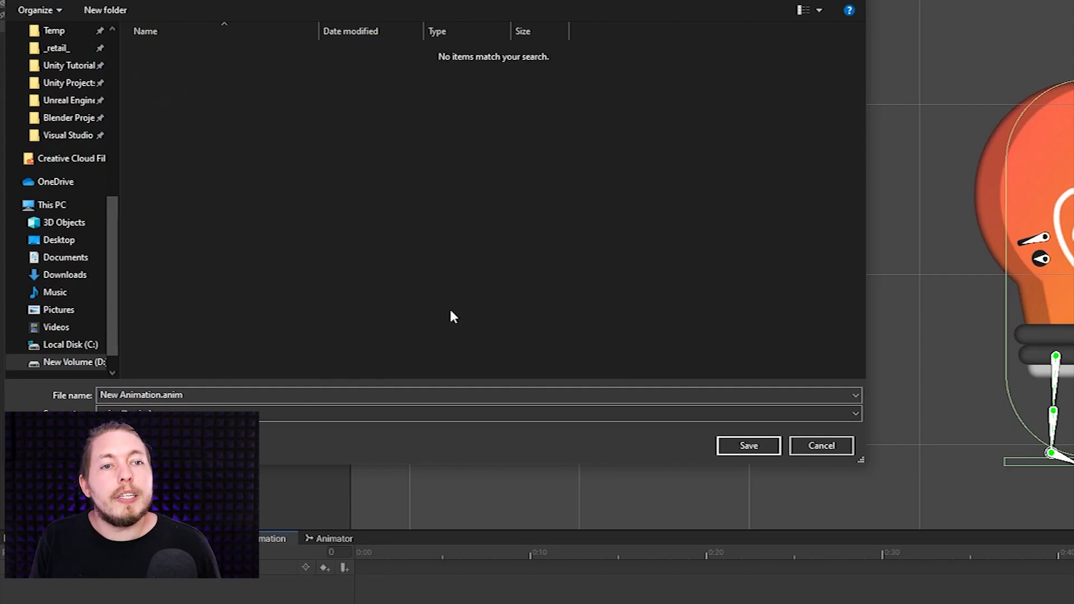
Step: Create a Player subfolder inside the Animations folder and open it
right_click(326, 161)
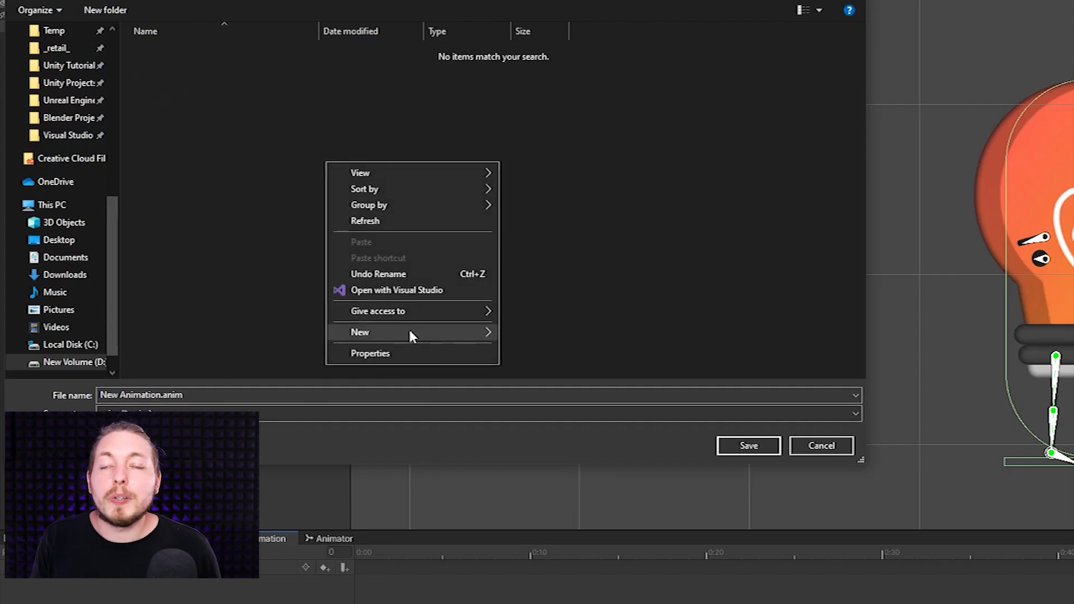
mouse_move(410, 334)
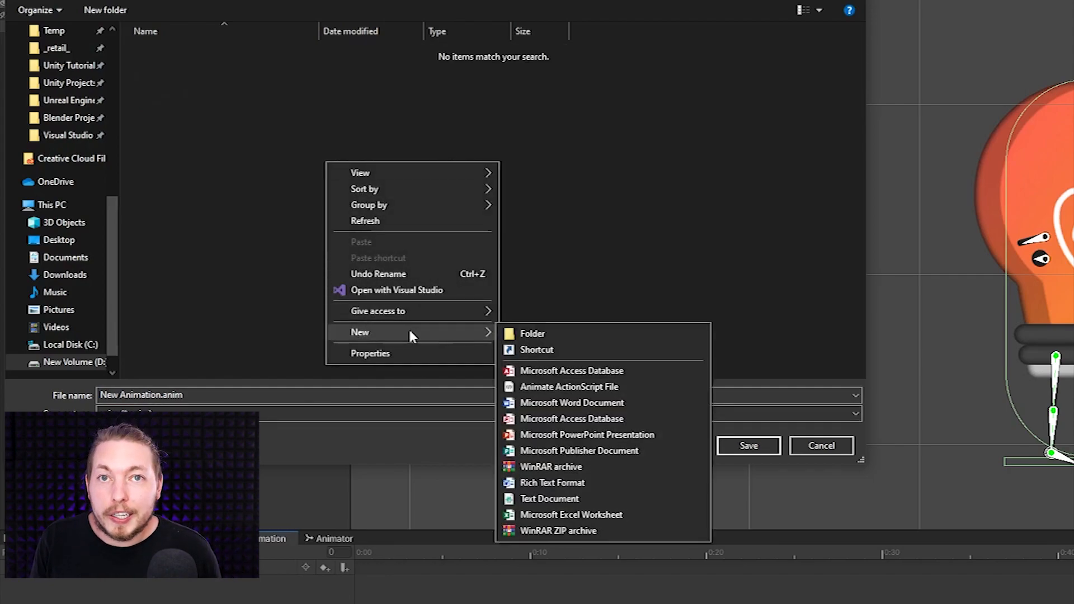
click(532, 335)
text(Playe)
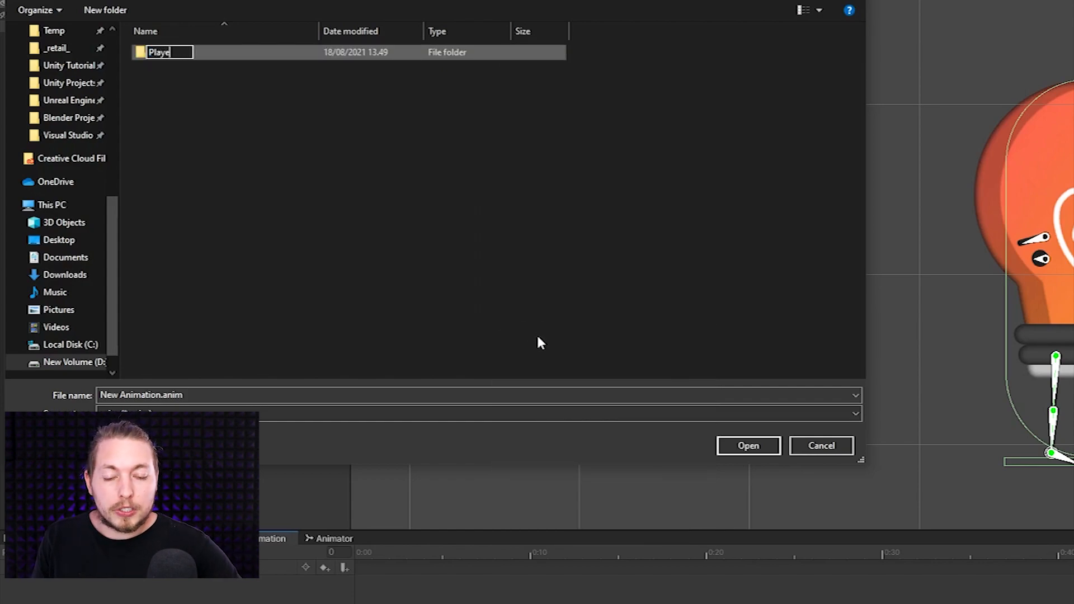
text(r)
key(Return)
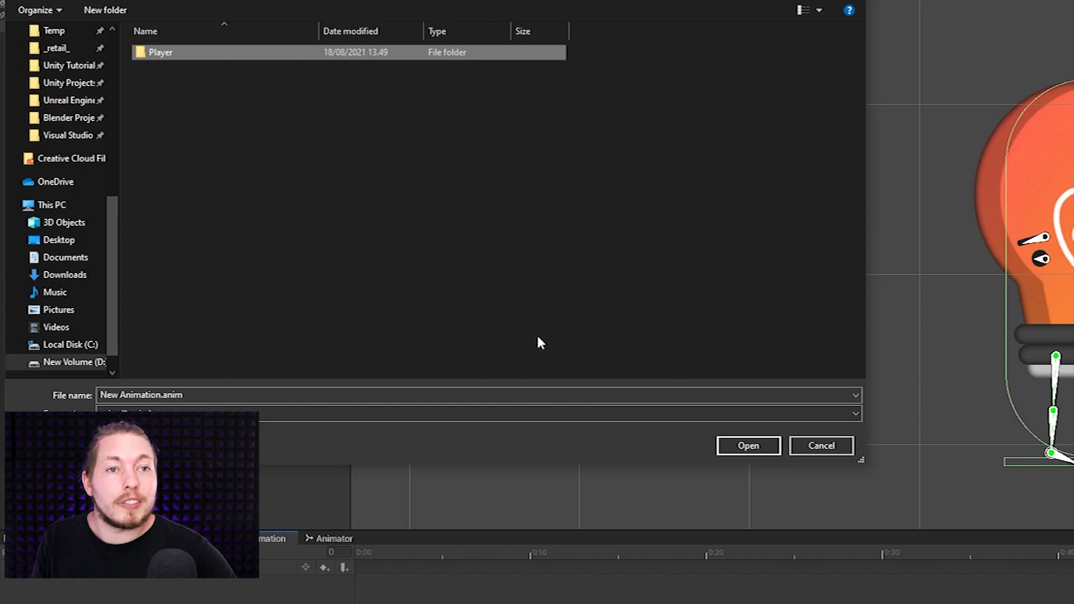
key(Return)
Step: Save the new animation clip as Player_Idle in the Player folder
click(315, 395)
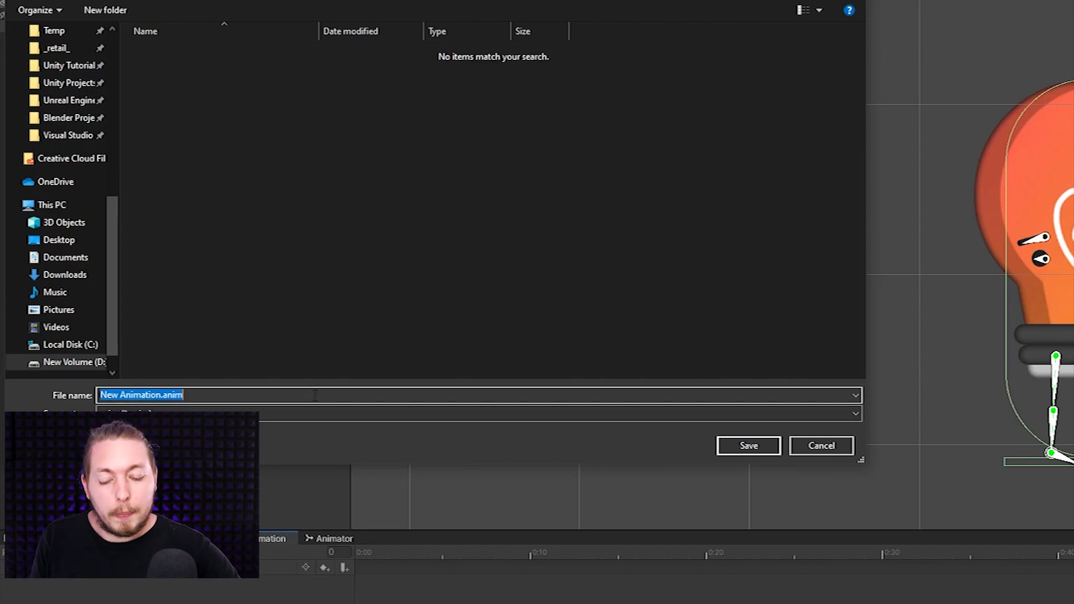
text(Player_Idle)
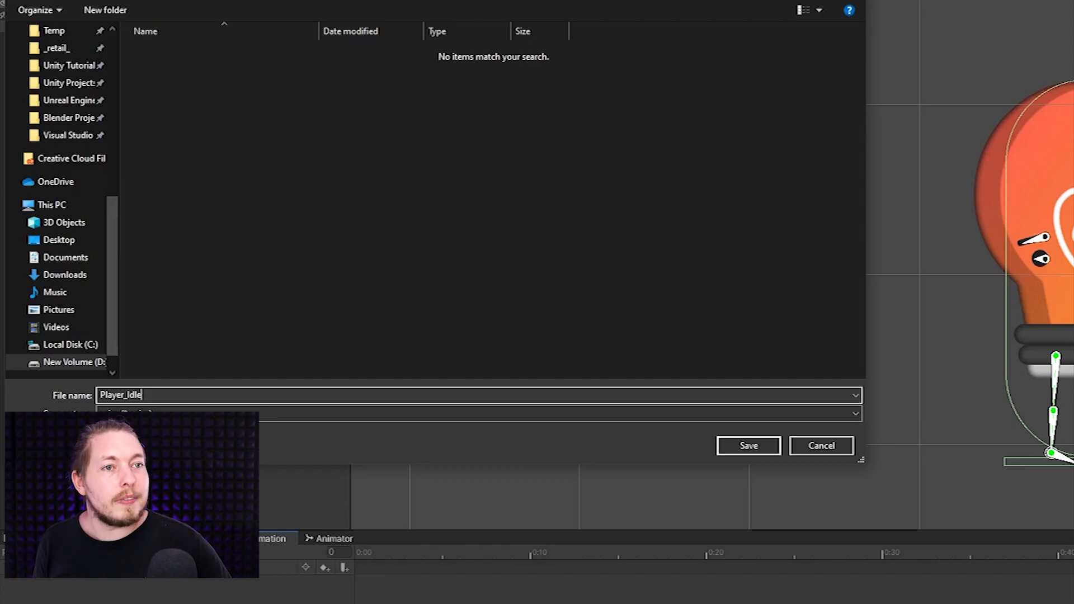
key(Return)
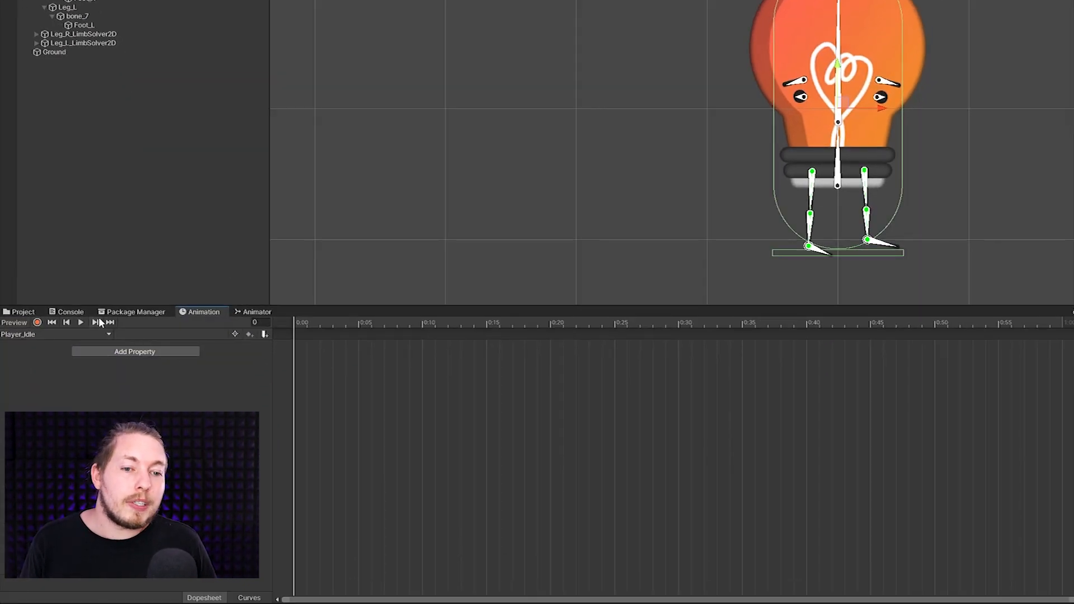
Step: Dock the Project window separately alongside the Animation window and expand the Player sprite asset
drag(24, 316, 39, 394)
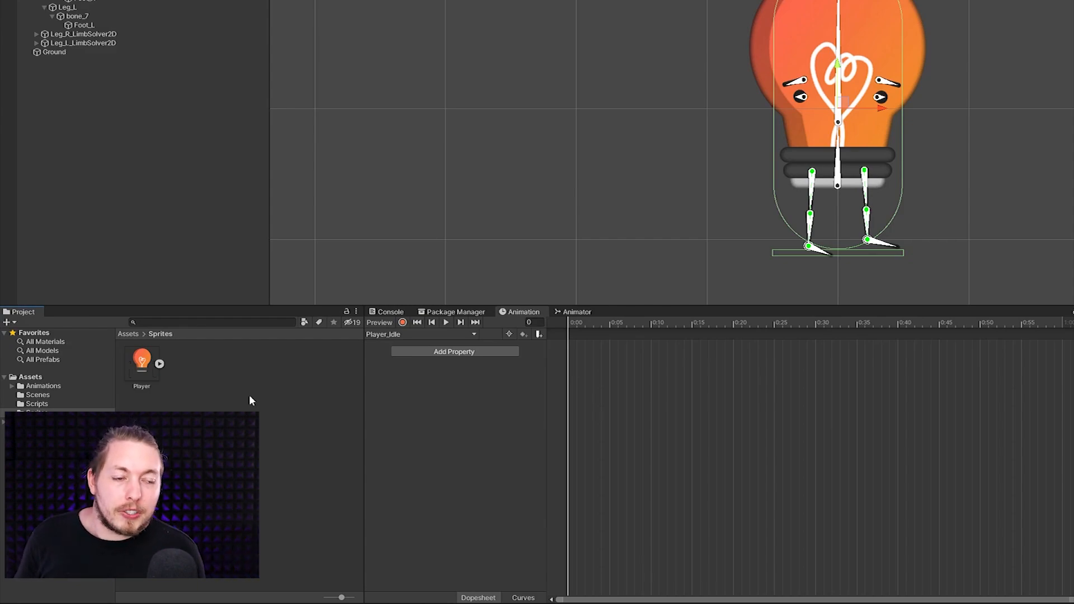
click(160, 363)
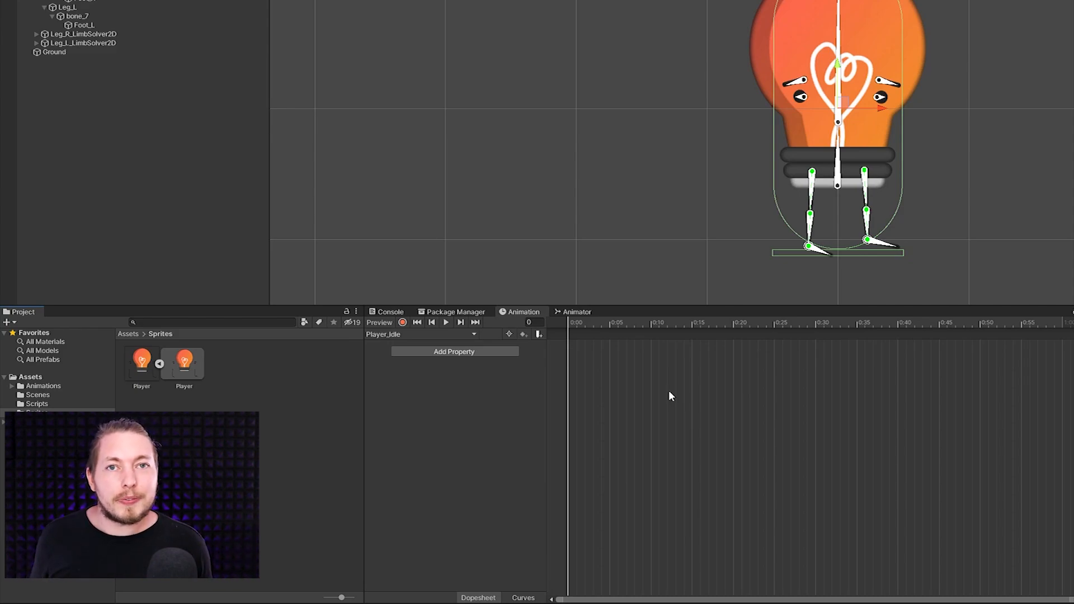
click(450, 442)
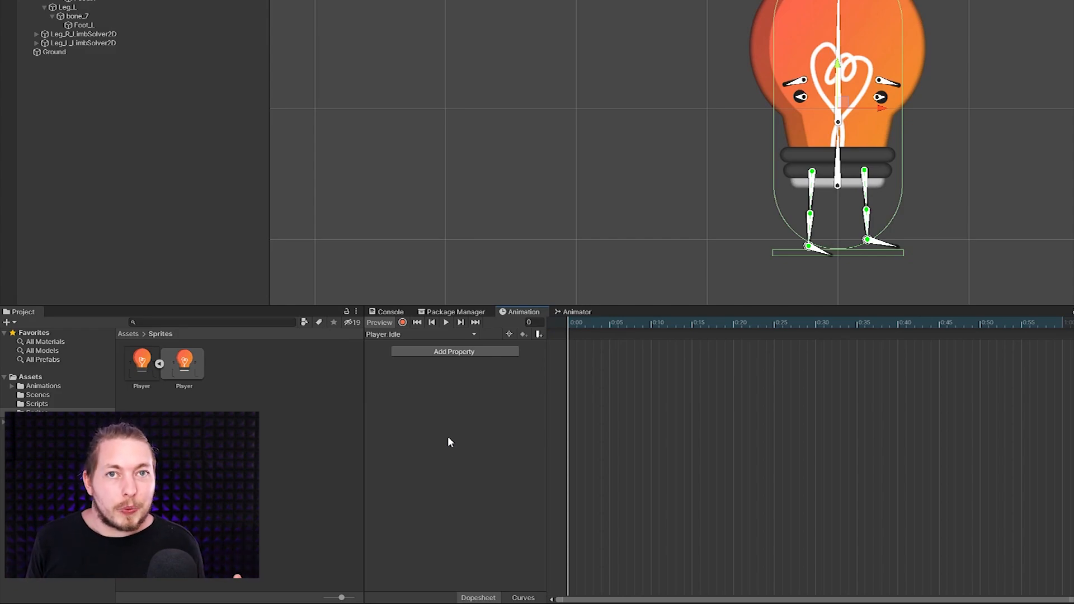
Step: Add the Transform properties of Base (hip) to the Player_Idle clip
click(455, 351)
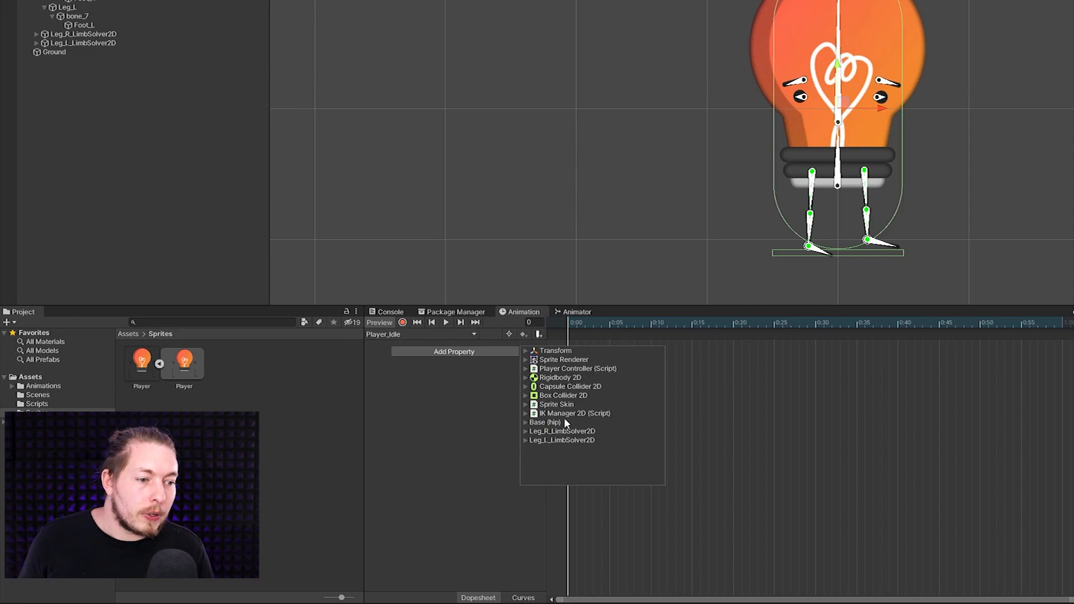
click(525, 423)
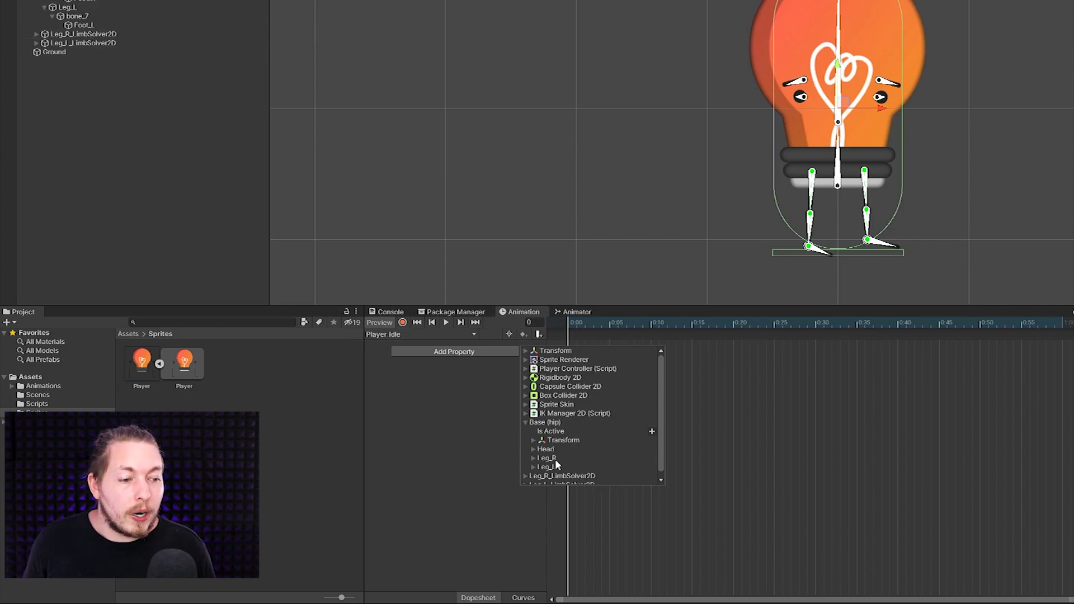
scroll(546, 448, down, 1)
click(565, 435)
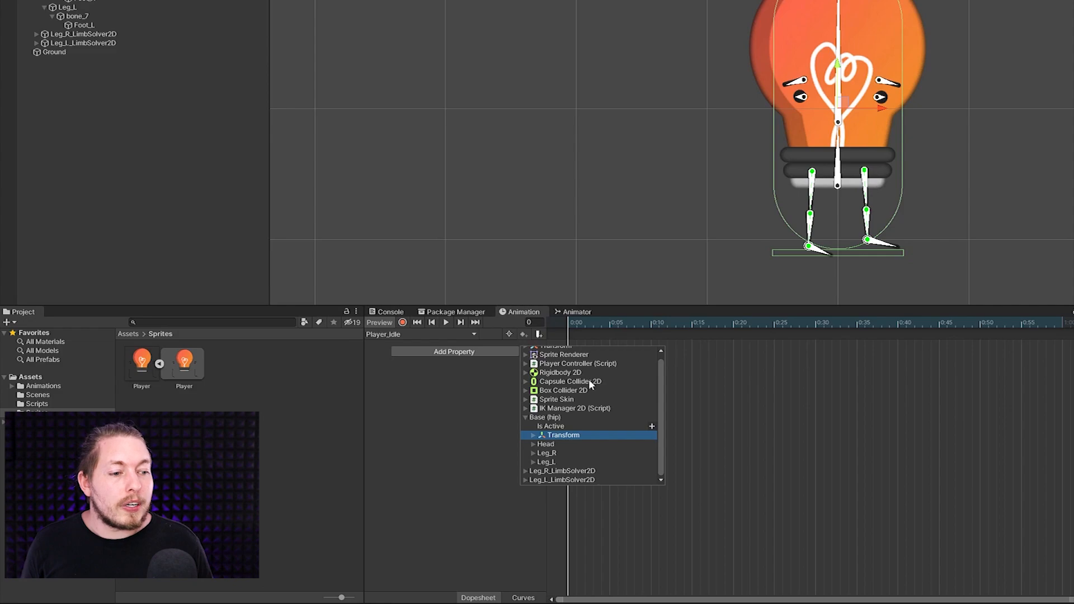
right_click(568, 437)
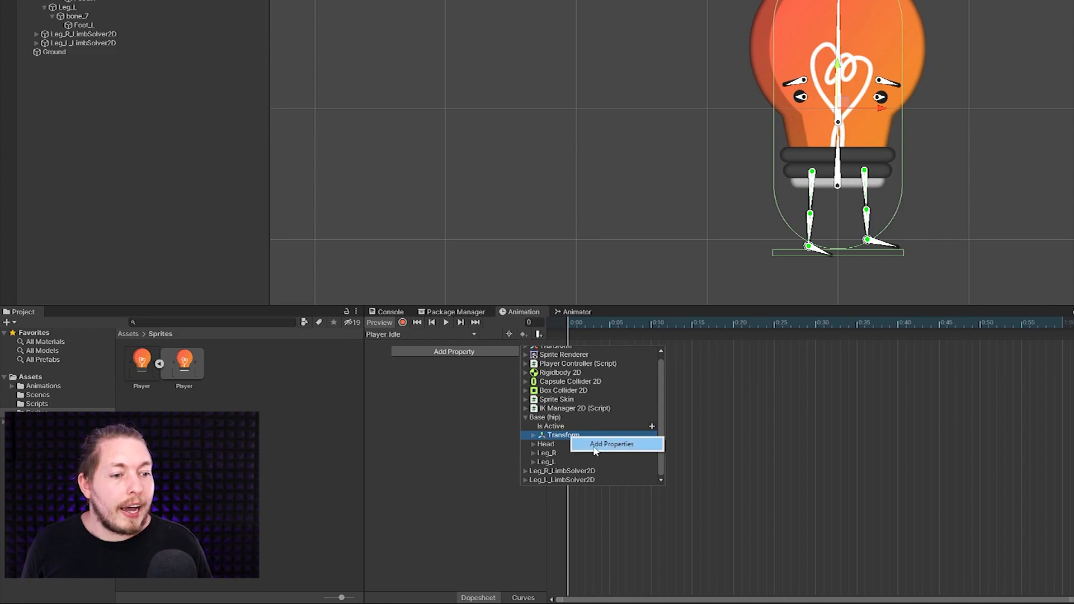
click(596, 447)
Step: Try adjusting the Base (hip) position values, and undo the changes together with the added Transform properties
click(378, 355)
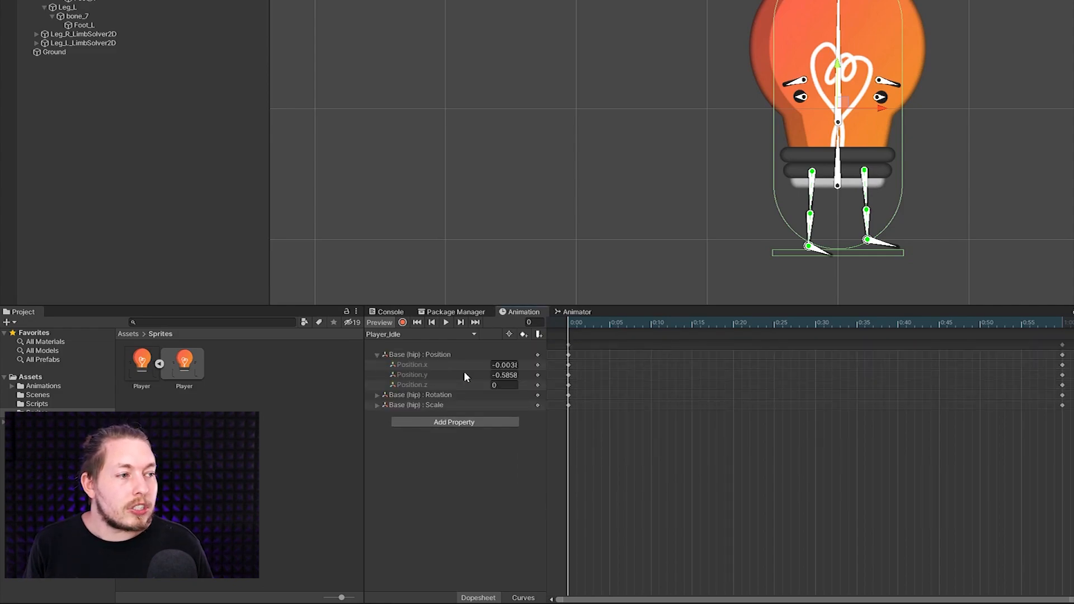
mouse_move(489, 366)
mouse_down()
mouse_move(479, 364)
mouse_move(488, 367)
mouse_move(481, 376)
mouse_up()
key(ctrl+z)
key(ctrl+z)
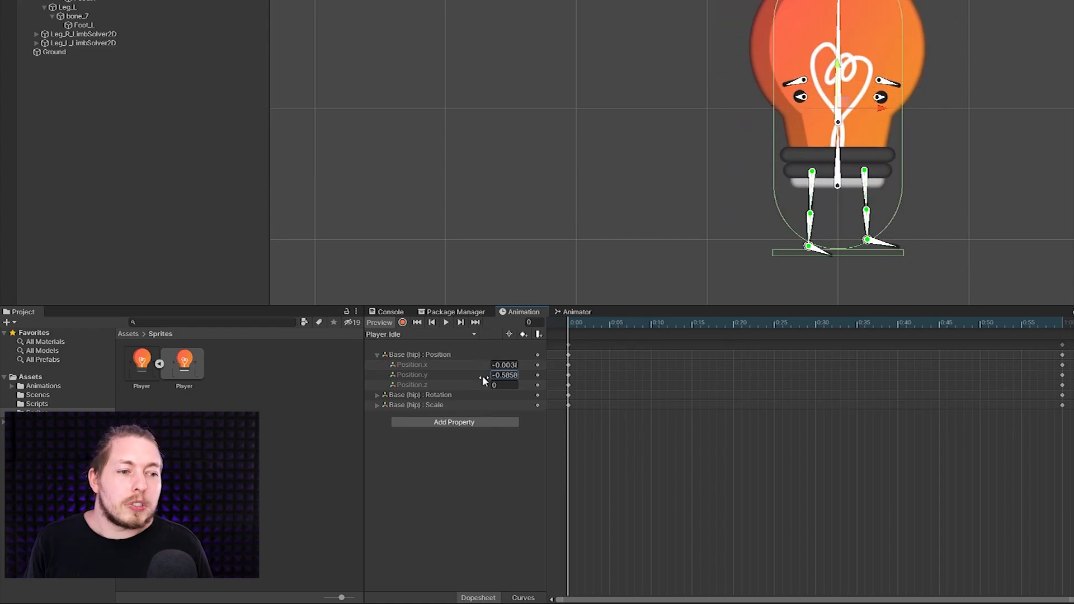
key(ctrl+z)
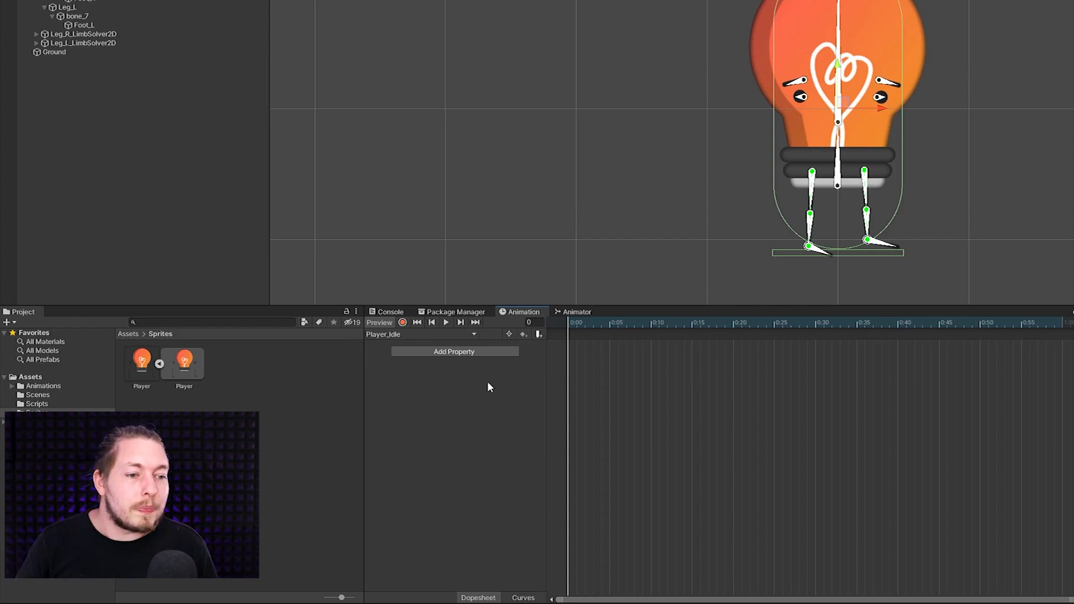
Step: Enable keyframe recording and lower the Base (hip) bone to about Y -0.620 at frame 30
click(403, 323)
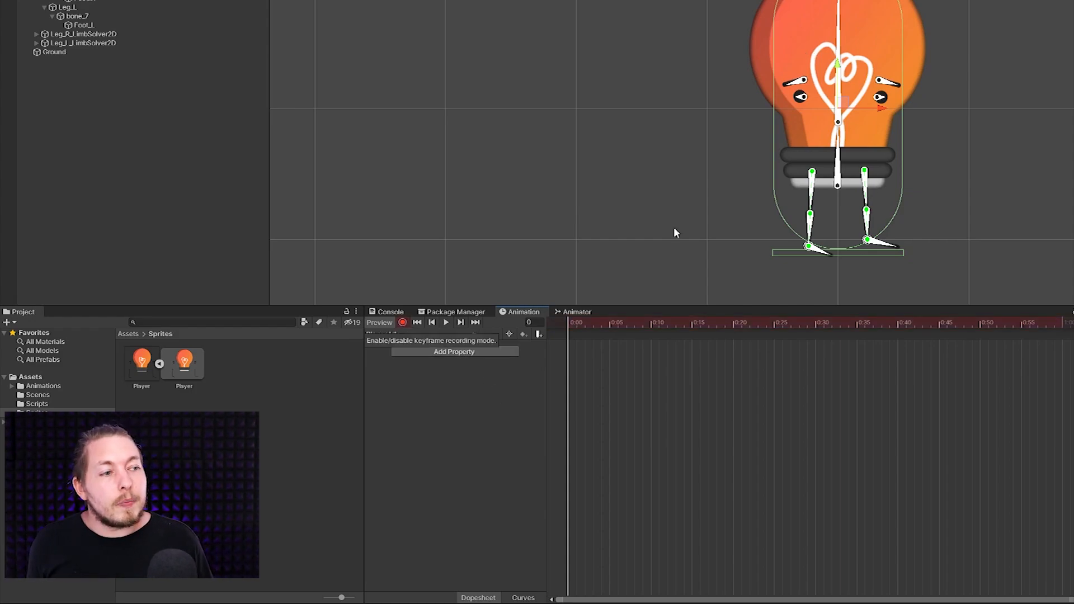
drag(578, 324, 814, 320)
drag(838, 126, 839, 193)
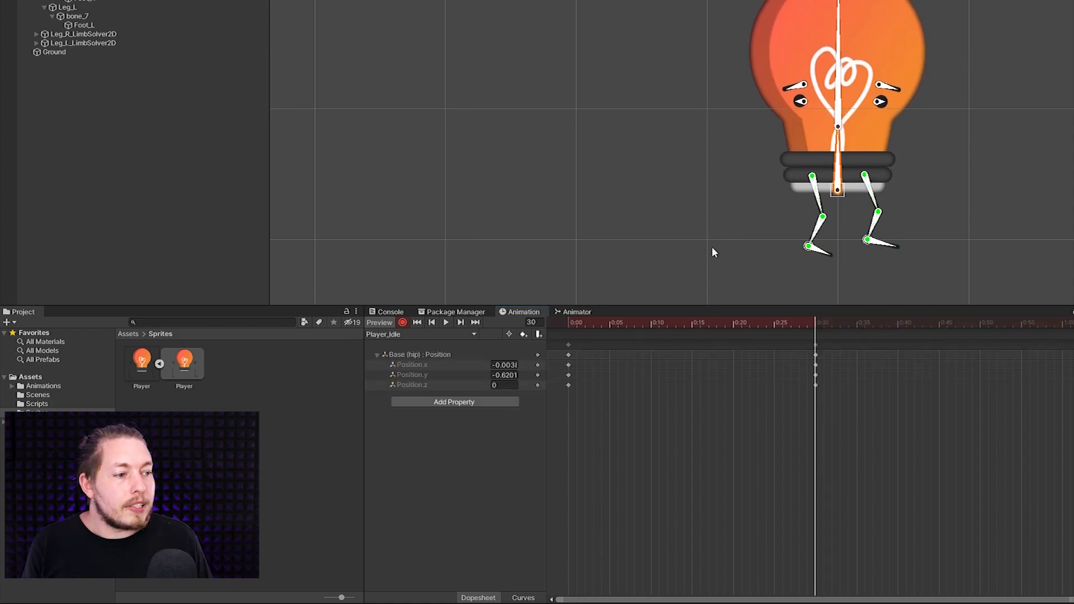
Step: Copy the Base (hip) position keys from frame 0 to frame 60 and preview the idle motion
drag(825, 326, 1064, 316)
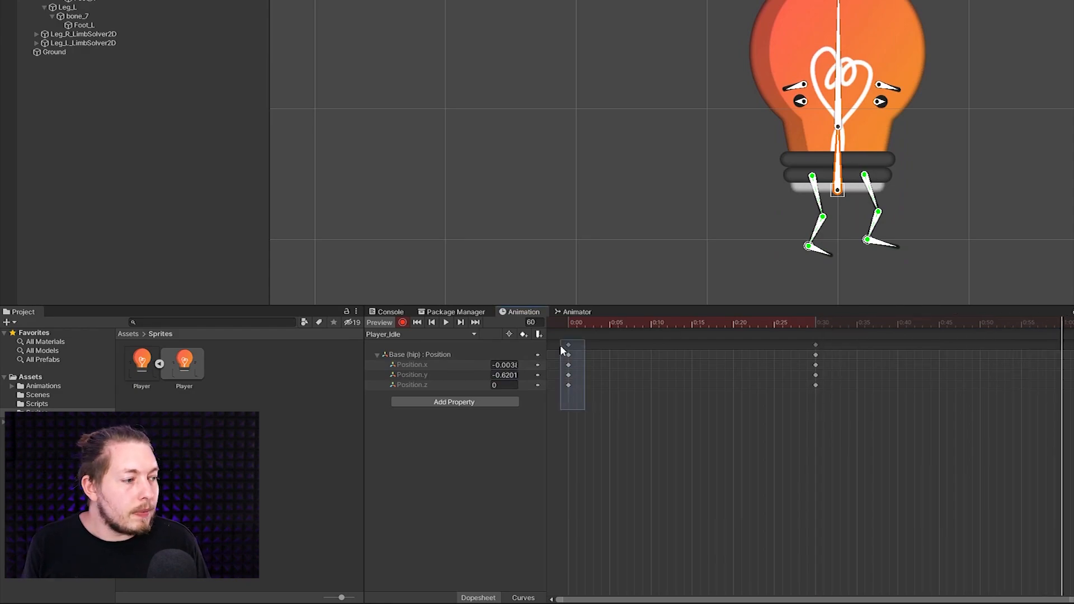
drag(561, 346, 560, 342)
key(ctrl+c)
key(ctrl+v)
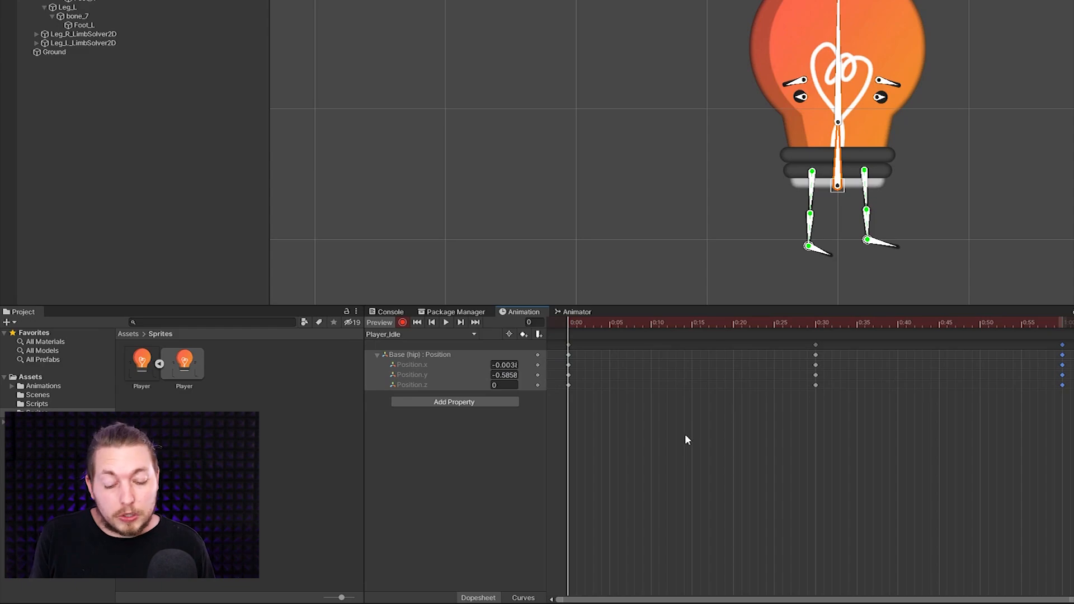
key(space)
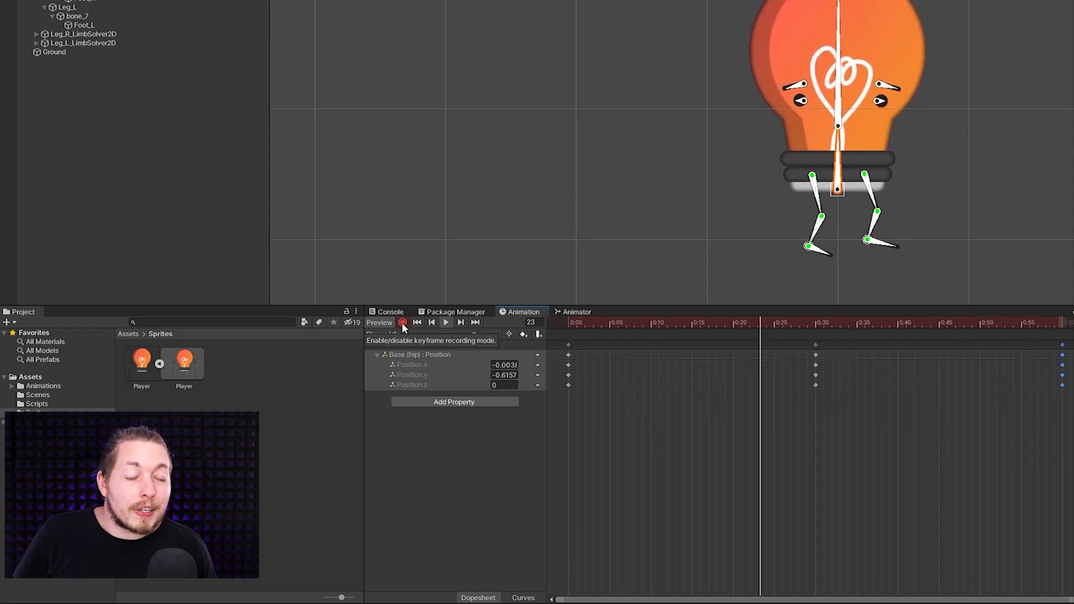
click(572, 322)
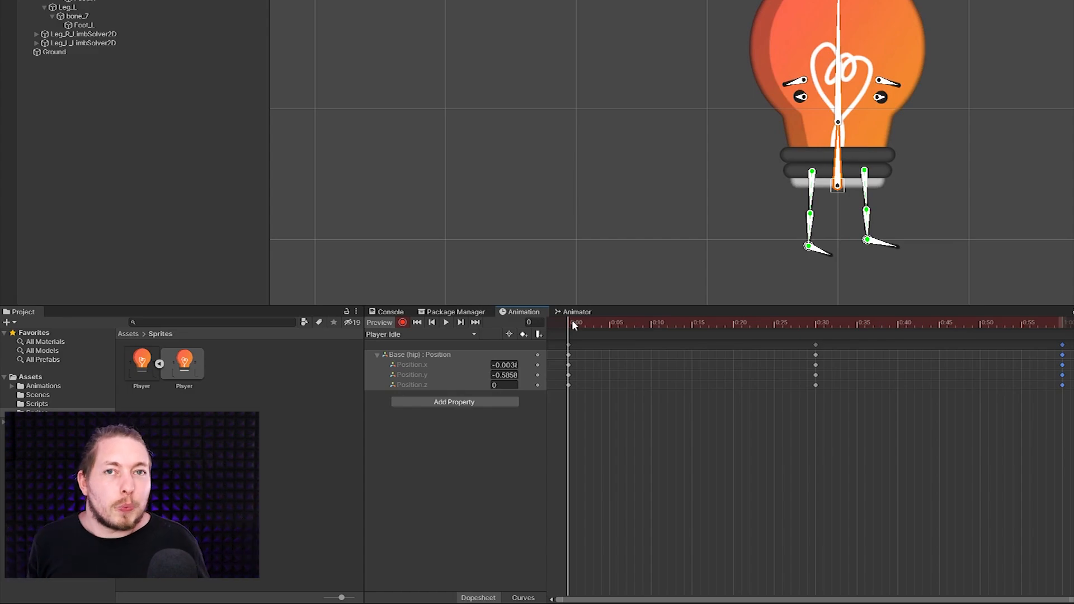
Step: Move the Eye_L bone slightly at frame 40 and record its position keys at frames 40, 10 and 60
drag(627, 323, 900, 327)
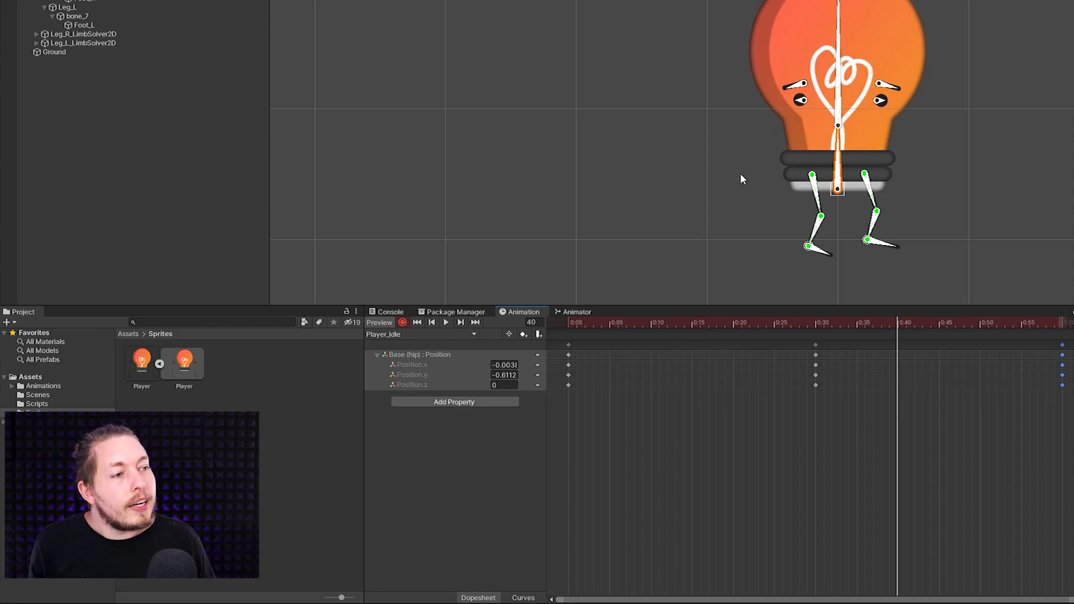
drag(803, 103, 804, 106)
drag(898, 323, 653, 291)
drag(1062, 322, 568, 320)
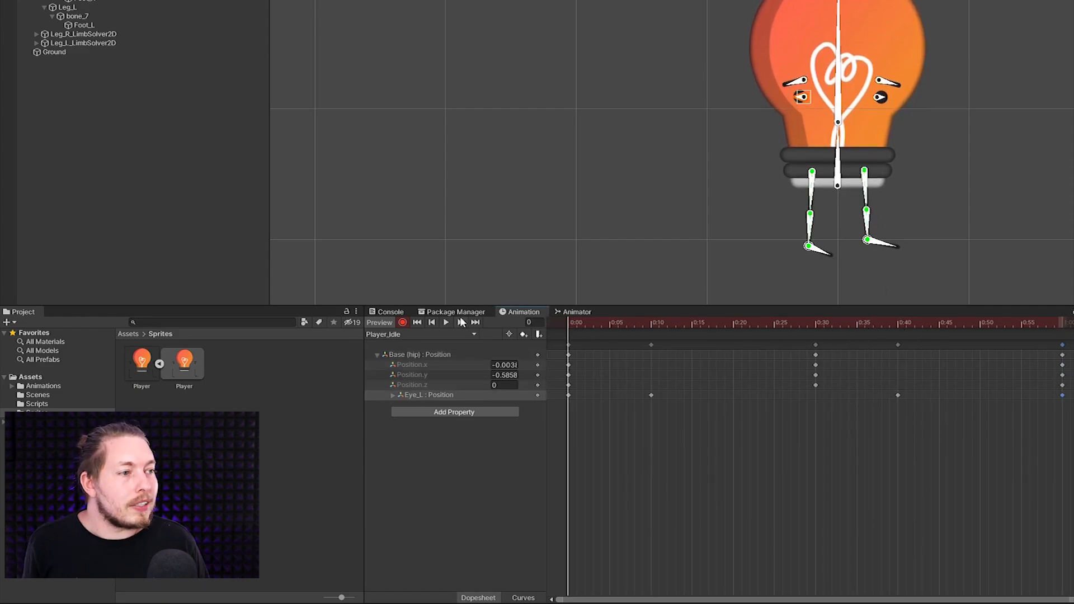
Step: Preview the idle animation with the Eye_L movement and return the timeline to frame 0
click(446, 323)
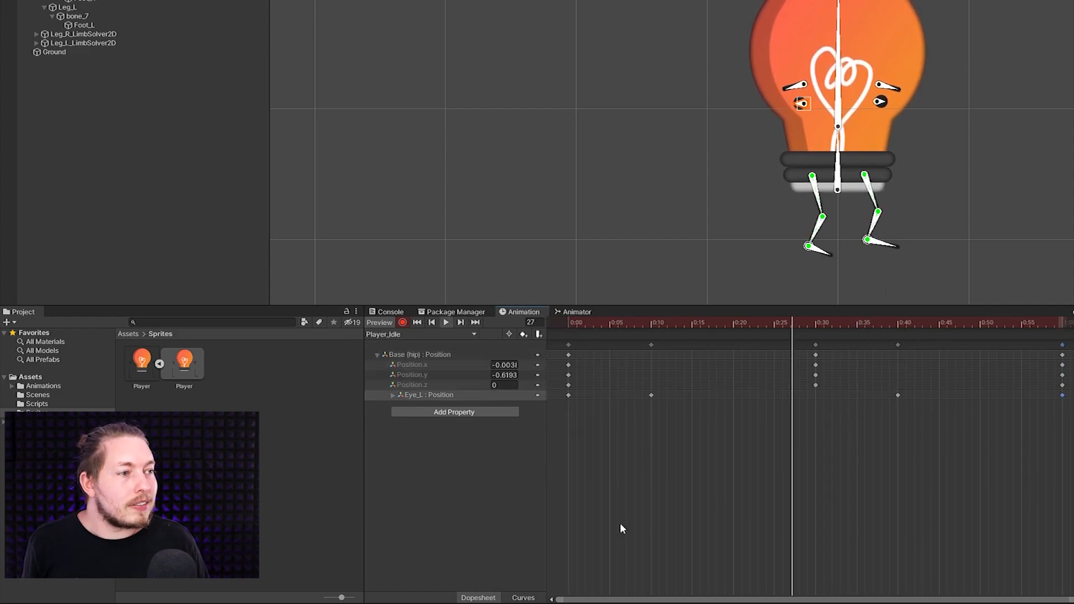
click(640, 523)
click(637, 263)
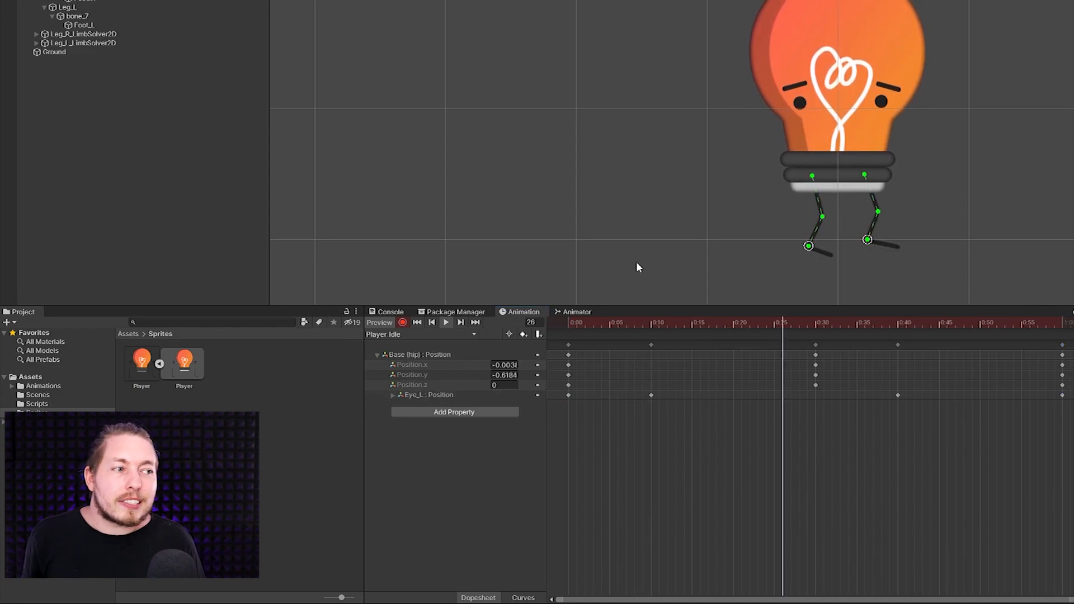
drag(591, 322, 538, 319)
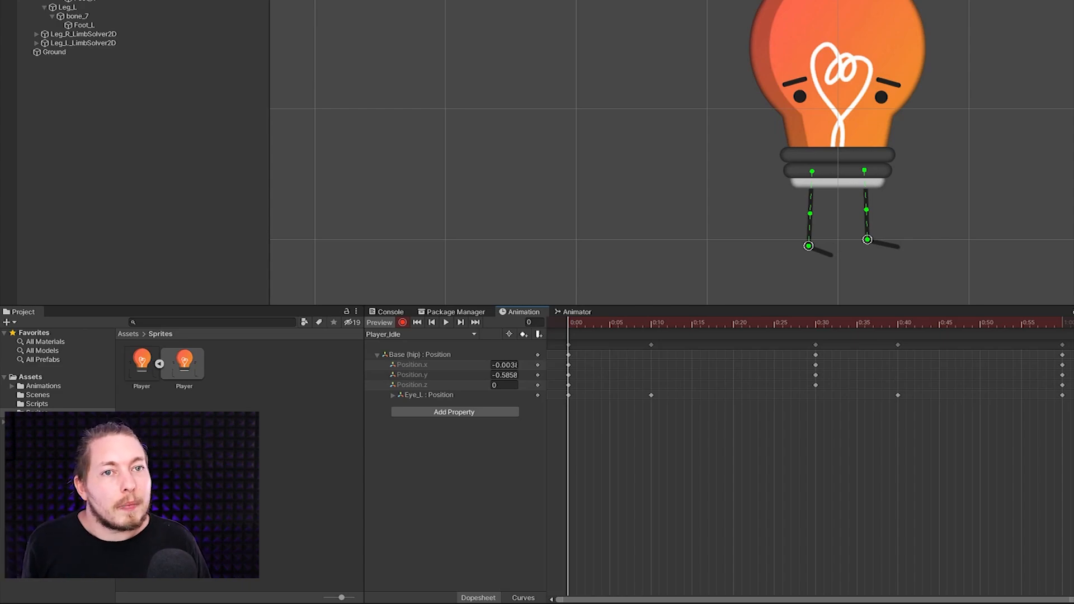
Step: Key the positions of Eye_R, EyeB_L and EyeB_R at frames 0, 10, 40 and 60, and preview the idle animation
click(61, 0)
key(space)
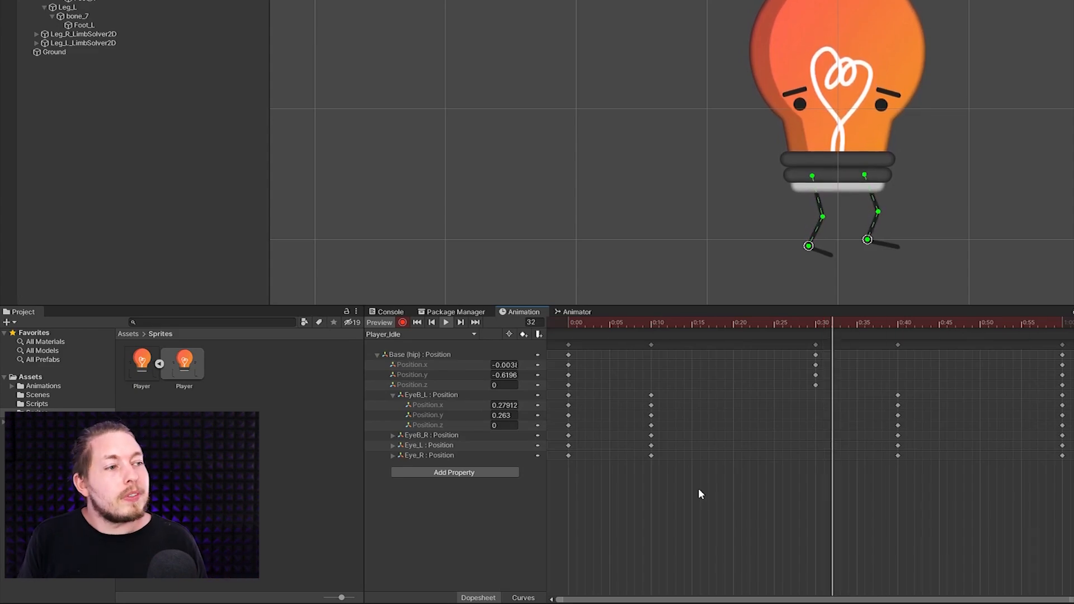
drag(643, 322, 567, 323)
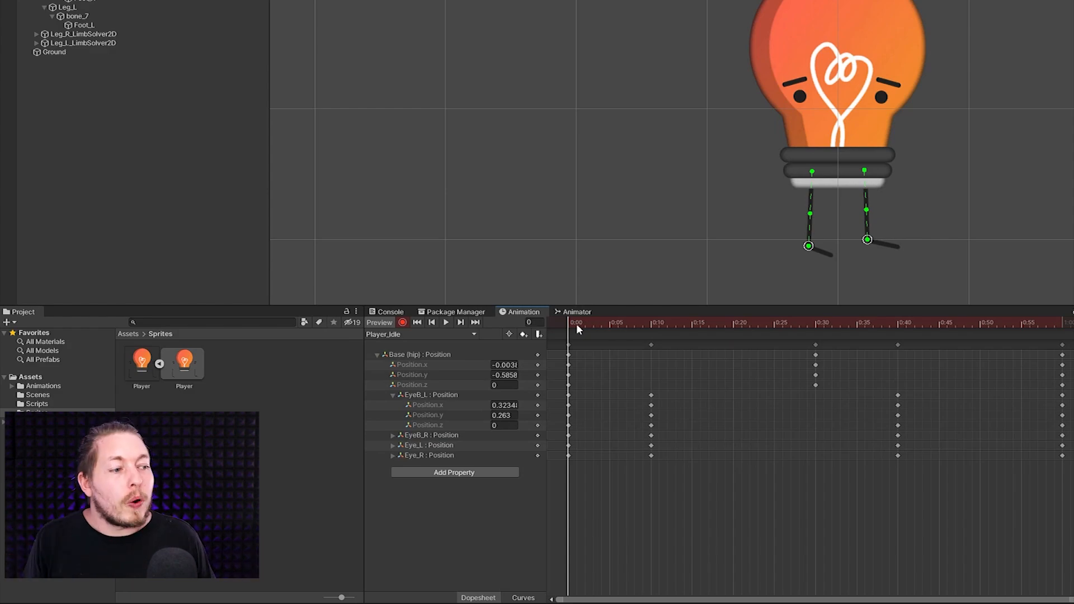
Step: At frame 40, tilt the Head bone slightly by changing its Z rotation, undoing a trial change of the X rotation
drag(582, 323, 903, 332)
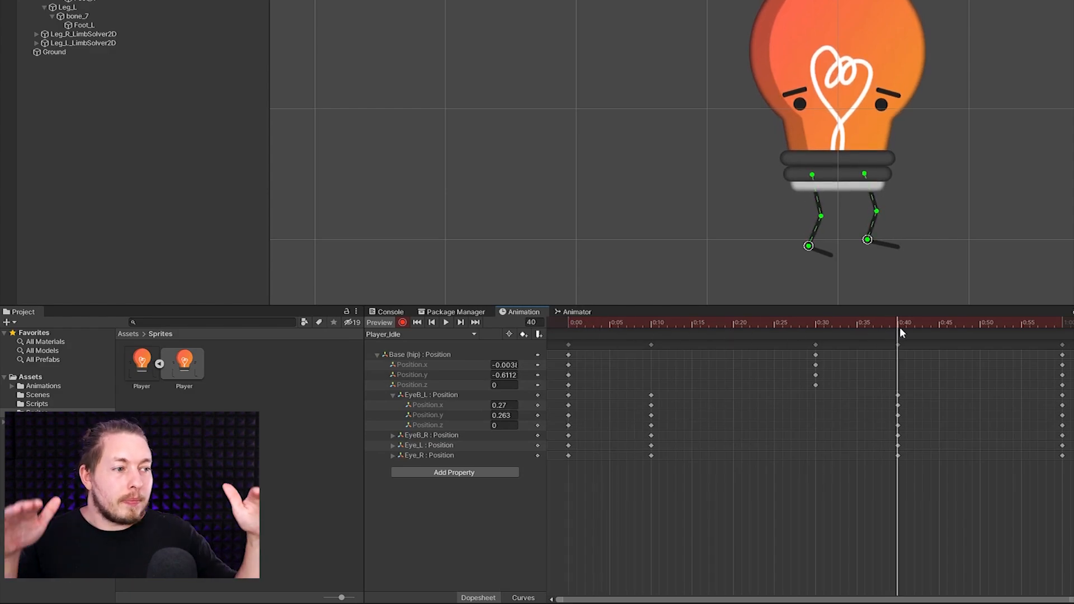
click(852, 116)
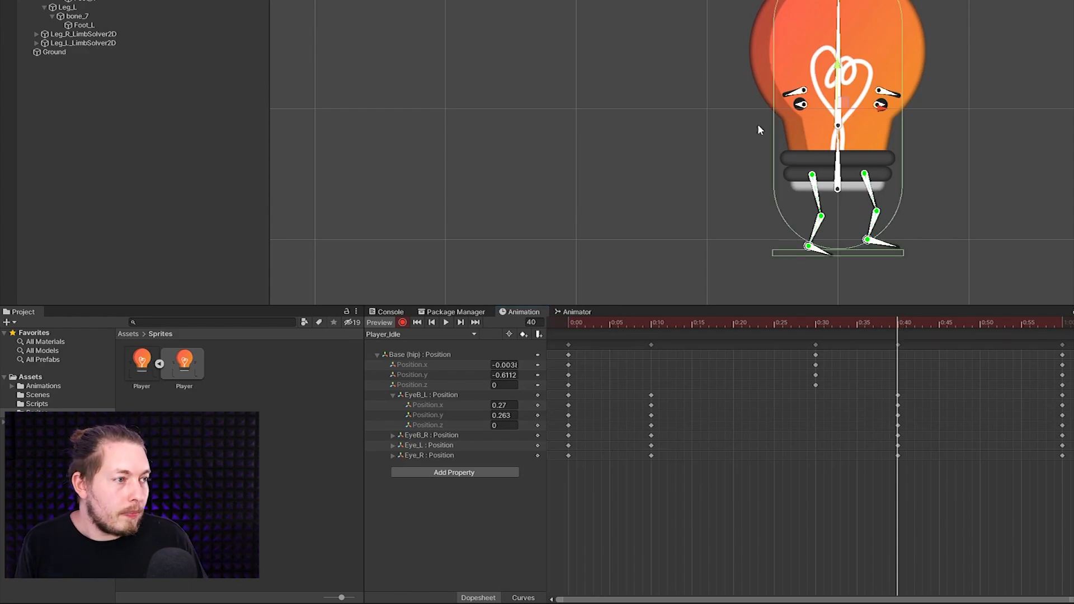
click(840, 90)
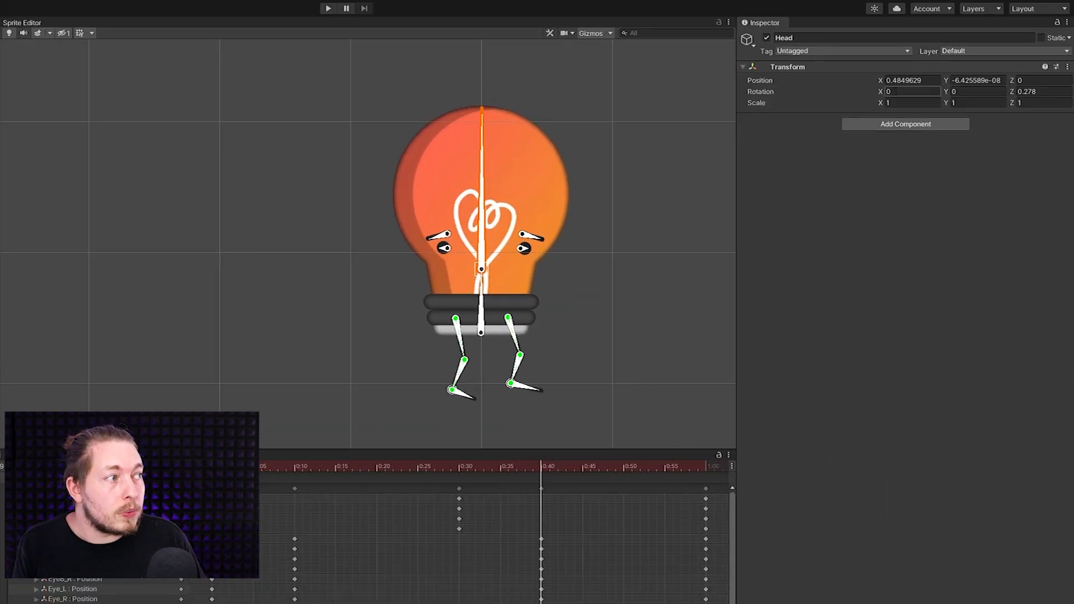
drag(875, 92, 906, 96)
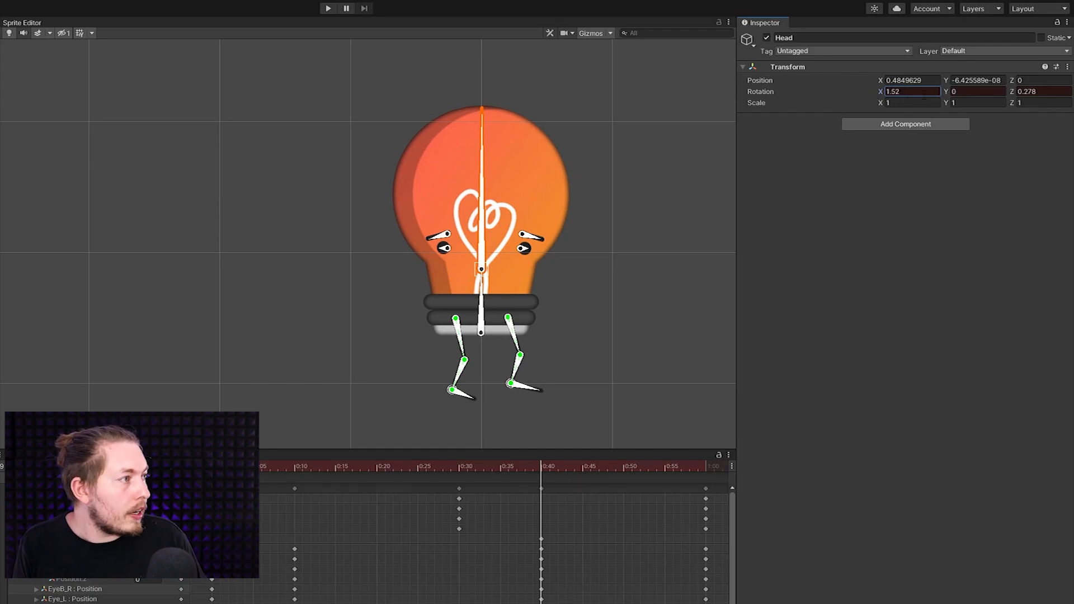
key(ctrl+z)
drag(1013, 93, 920, 95)
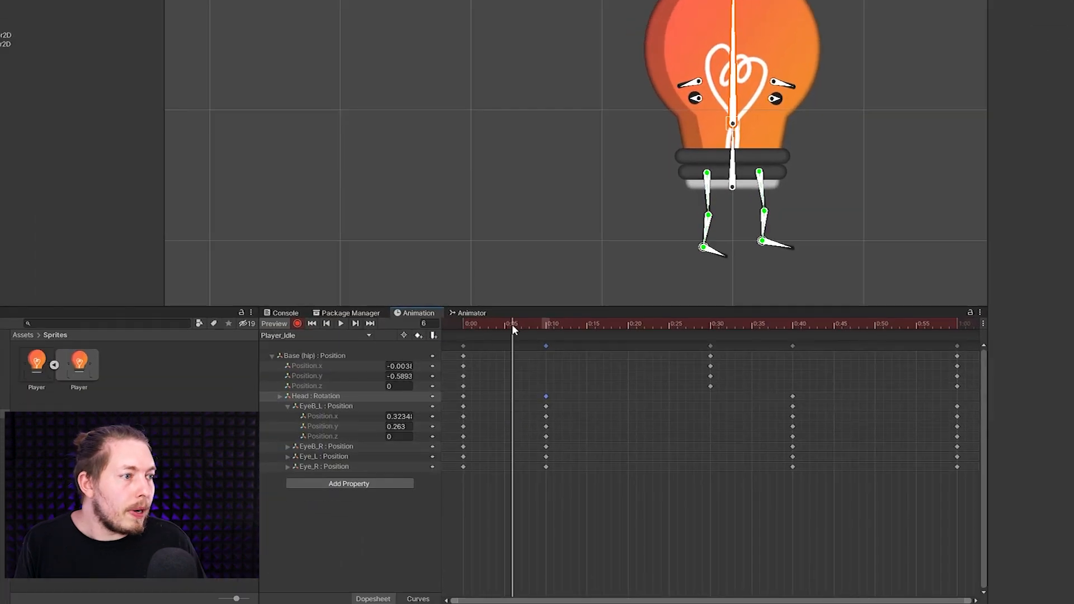
Step: Copy the Head bone's starting rotation key to frames 10 and 60, and preview the idle animation
drag(262, 467, 360, 473)
drag(611, 334, 955, 336)
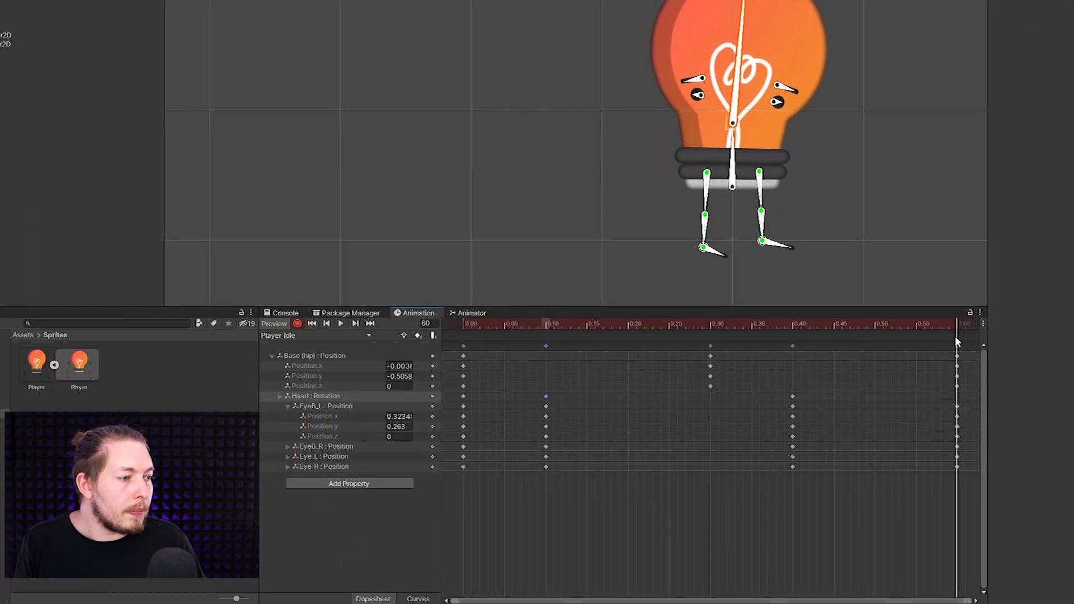
key(ctrl+v)
drag(525, 323, 464, 306)
click(483, 151)
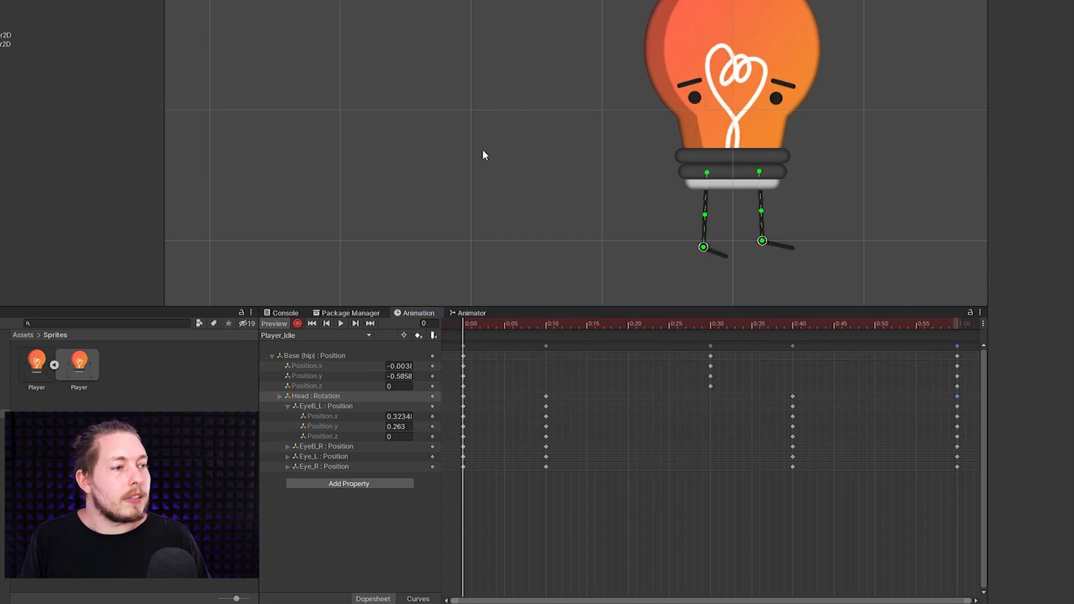
key(space)
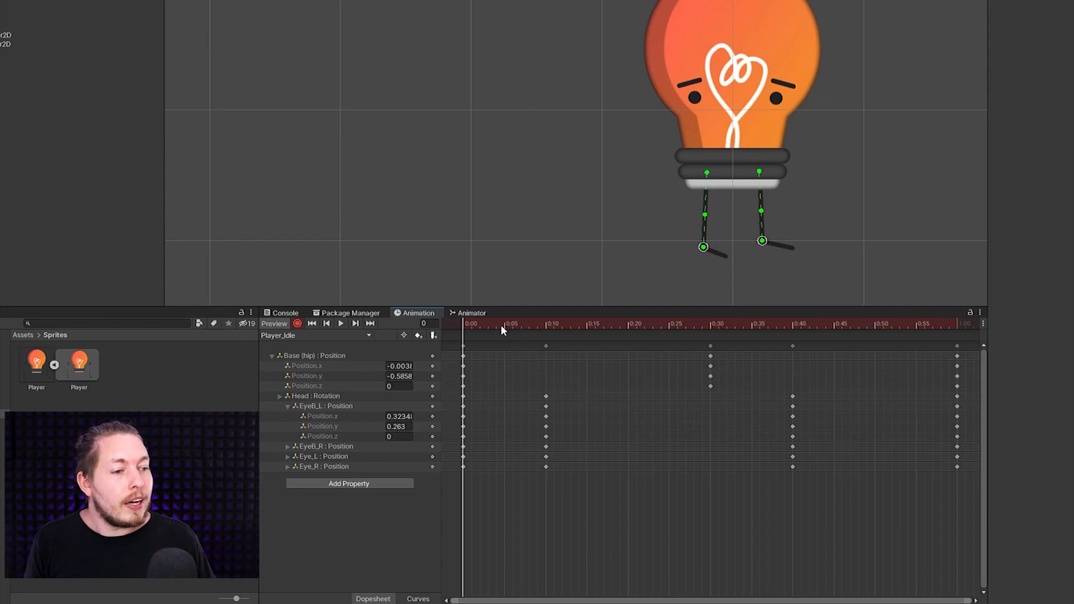
key(space)
key(space)
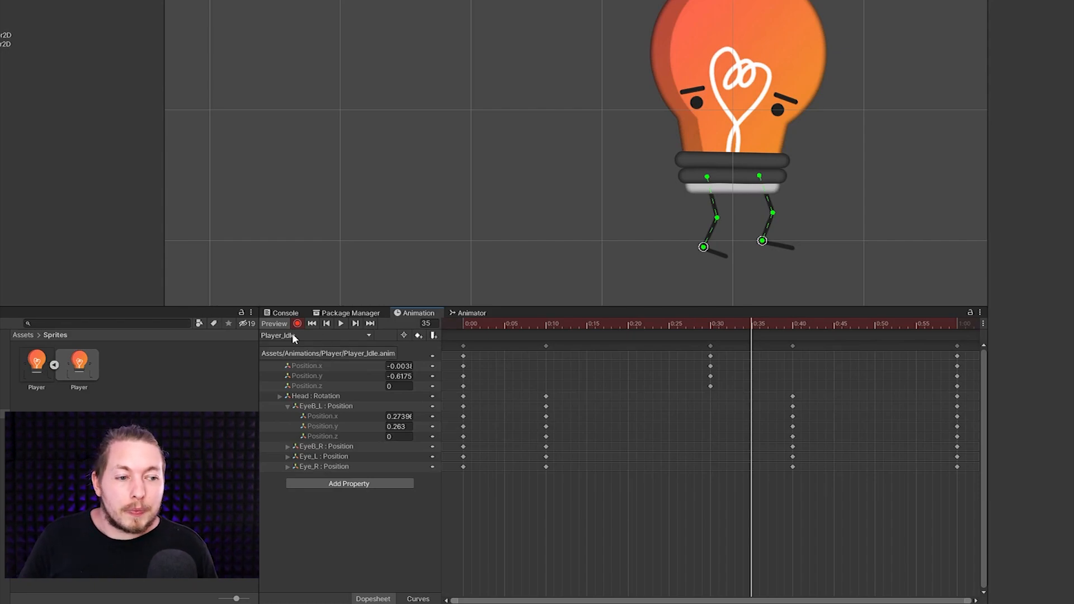
Step: Create a new animation clip for the player named Player_Run and start previewing it at frame 0
click(362, 335)
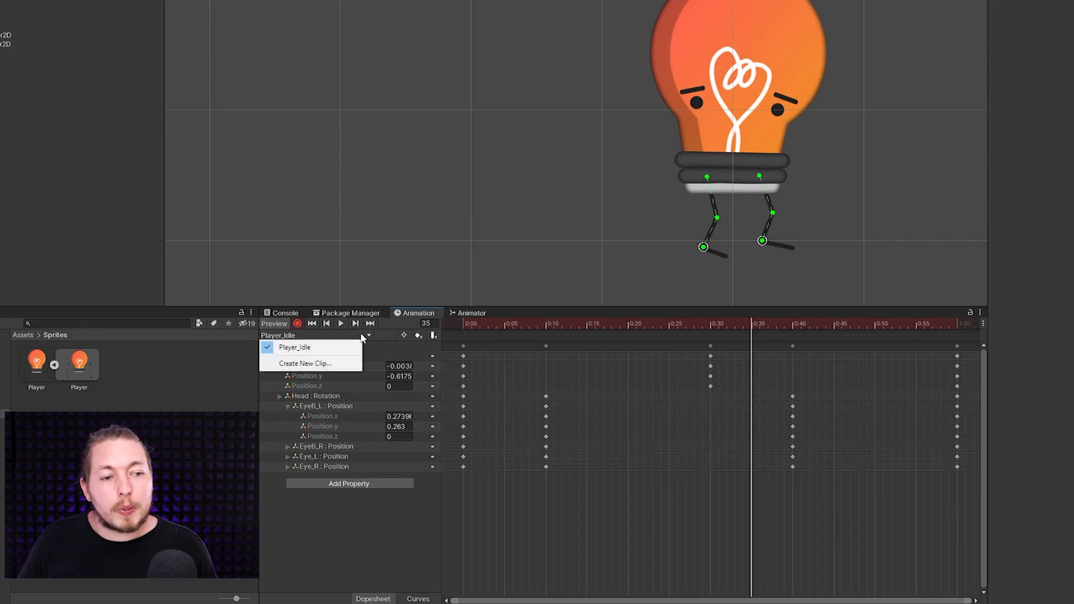
click(331, 364)
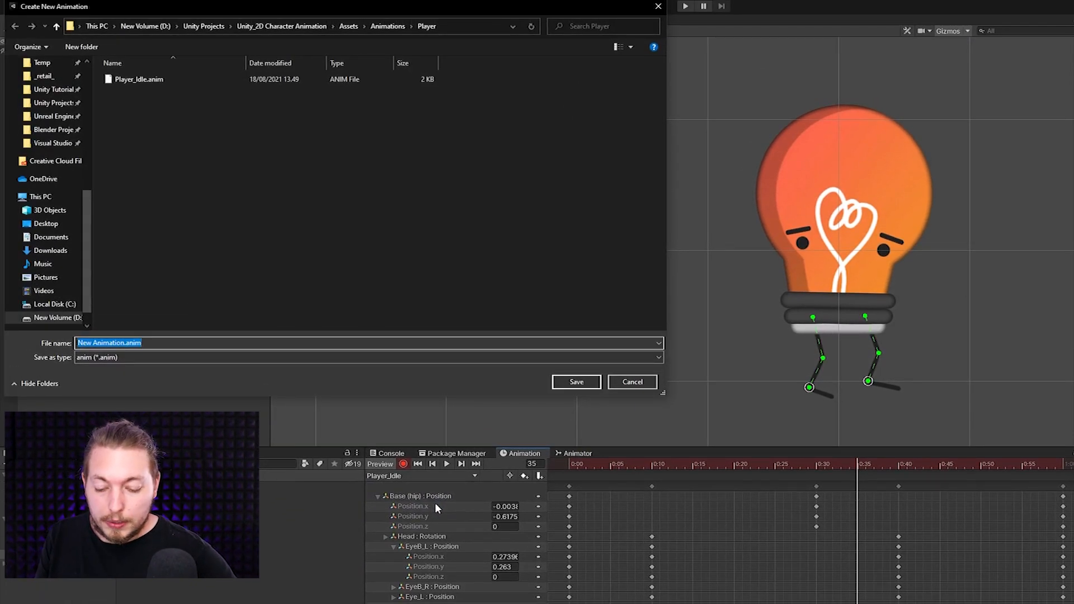
text(Player_Run)
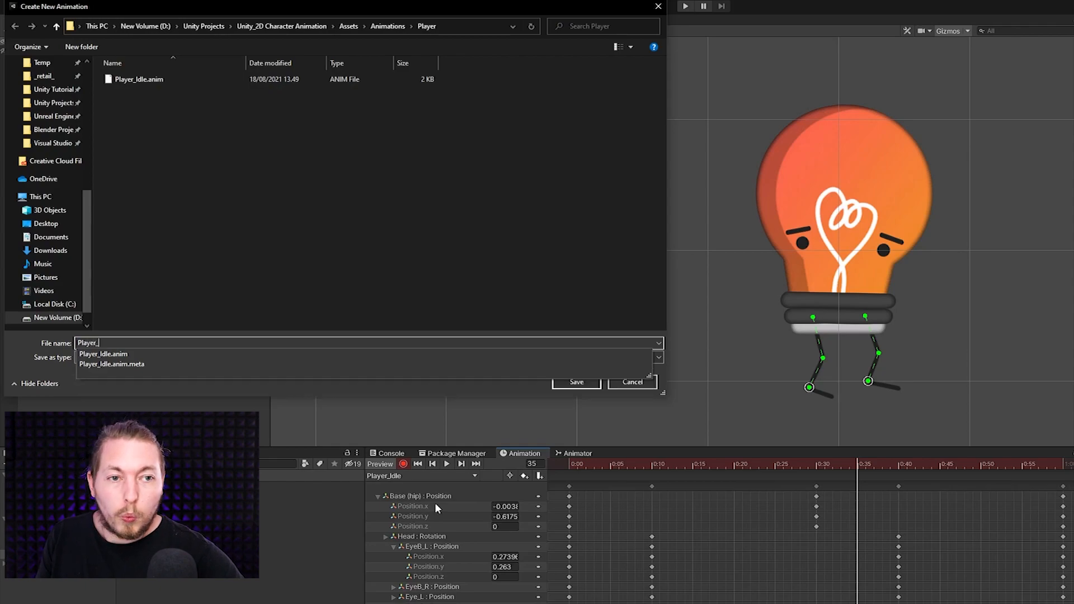
key(Return)
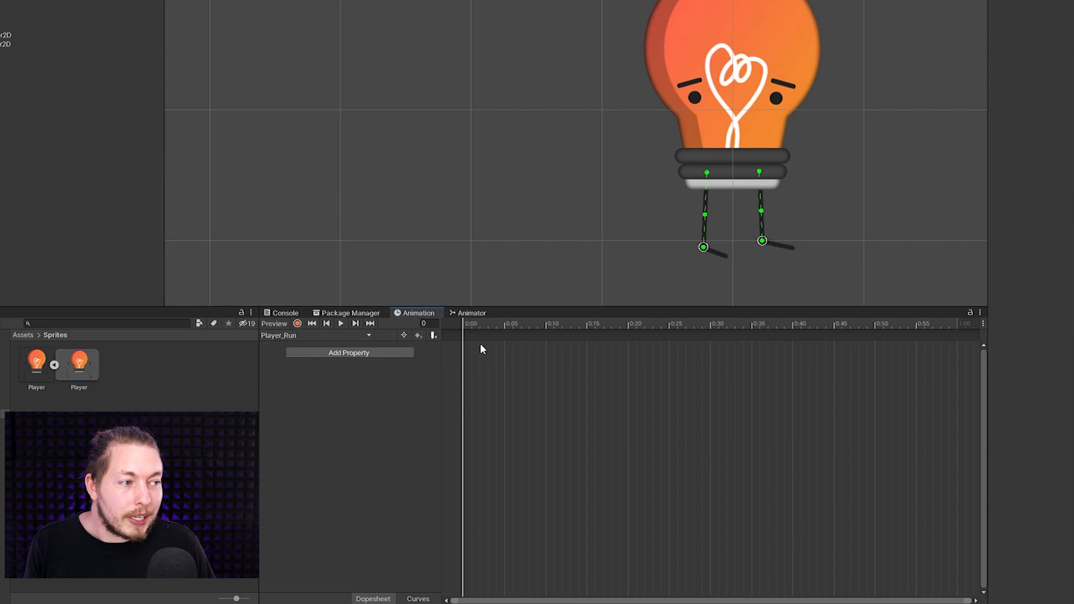
click(468, 325)
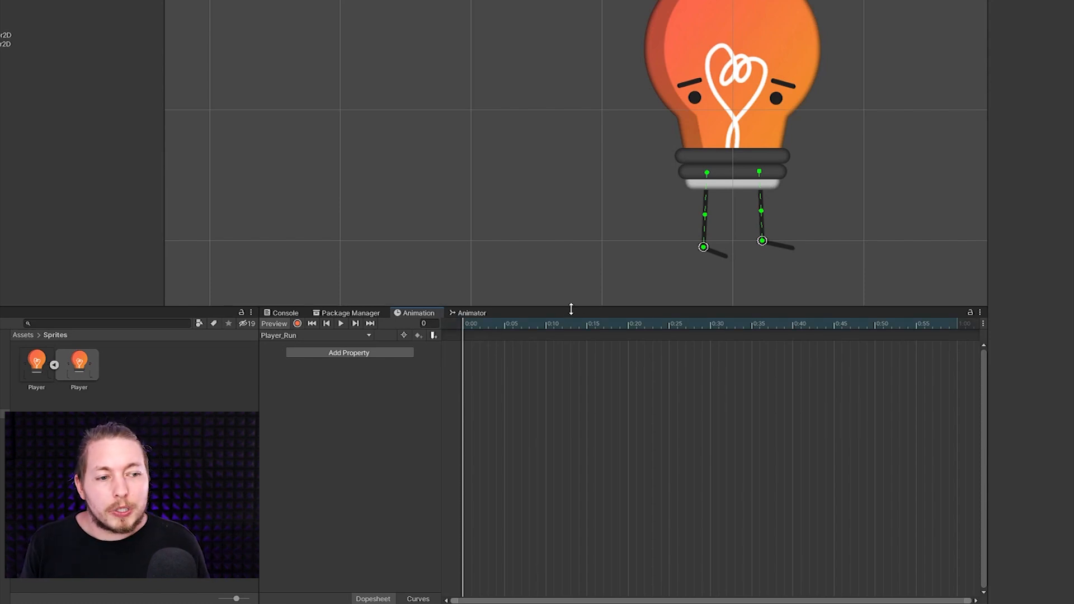
Step: Start adding properties to the Player_Run clip by selecting the Transforms of Base (hip) and Head
click(362, 353)
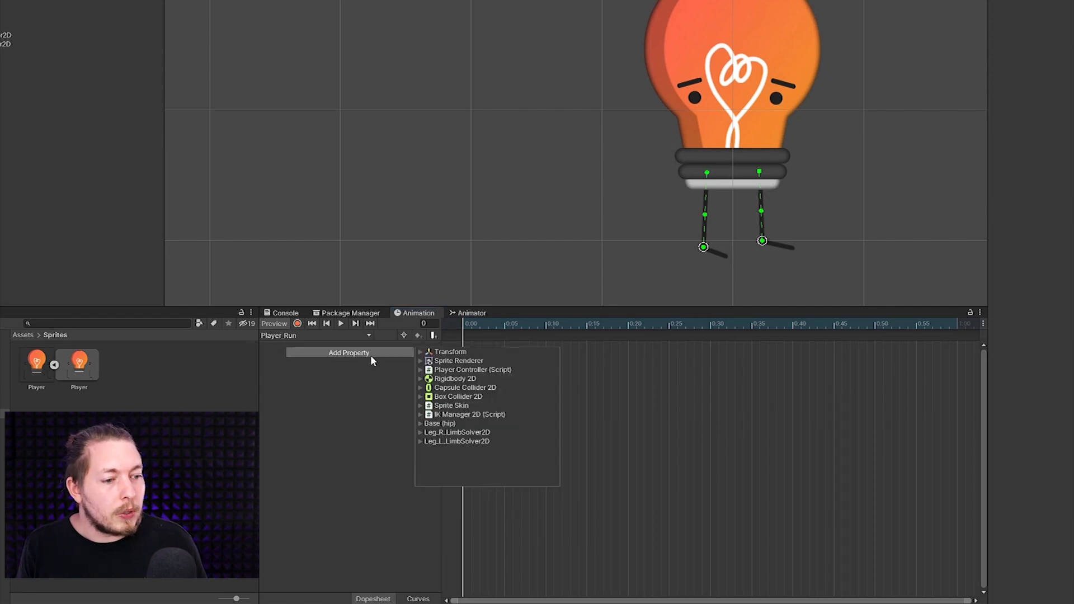
click(419, 424)
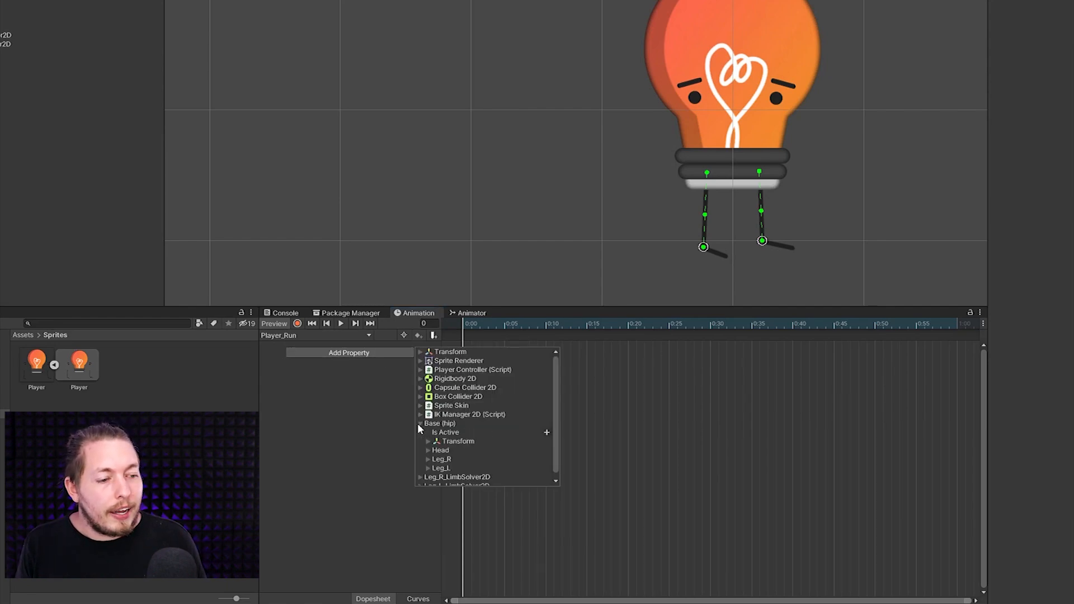
click(455, 435)
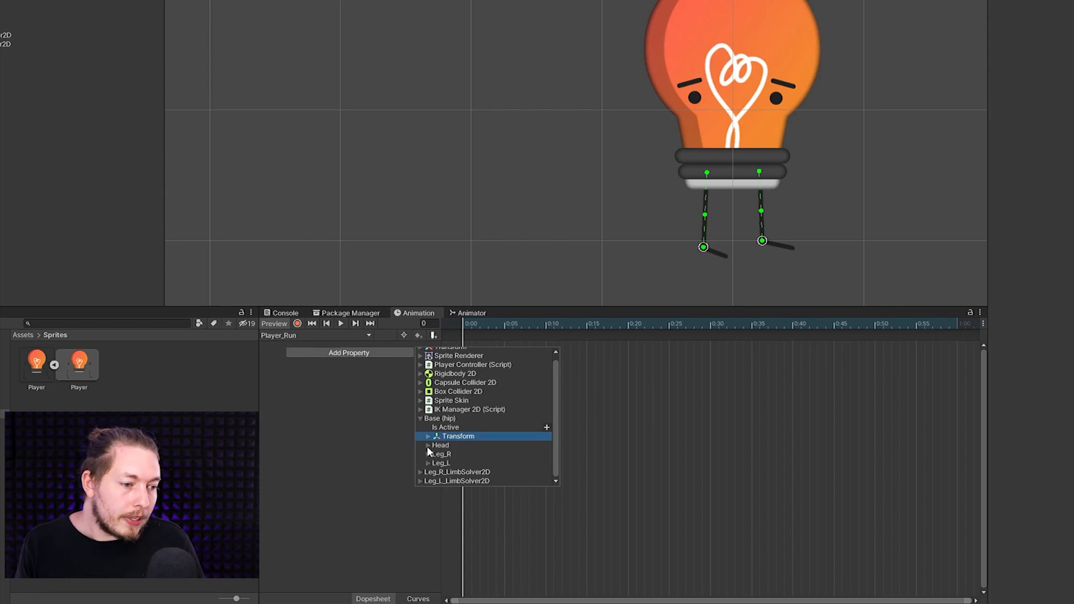
click(428, 445)
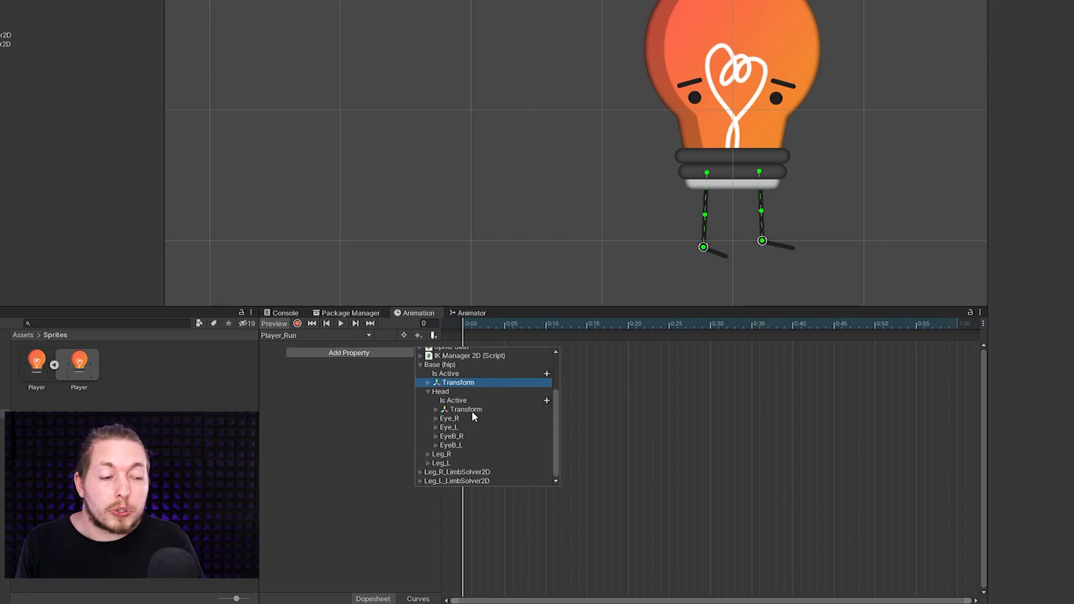
ctrl+click(472, 410)
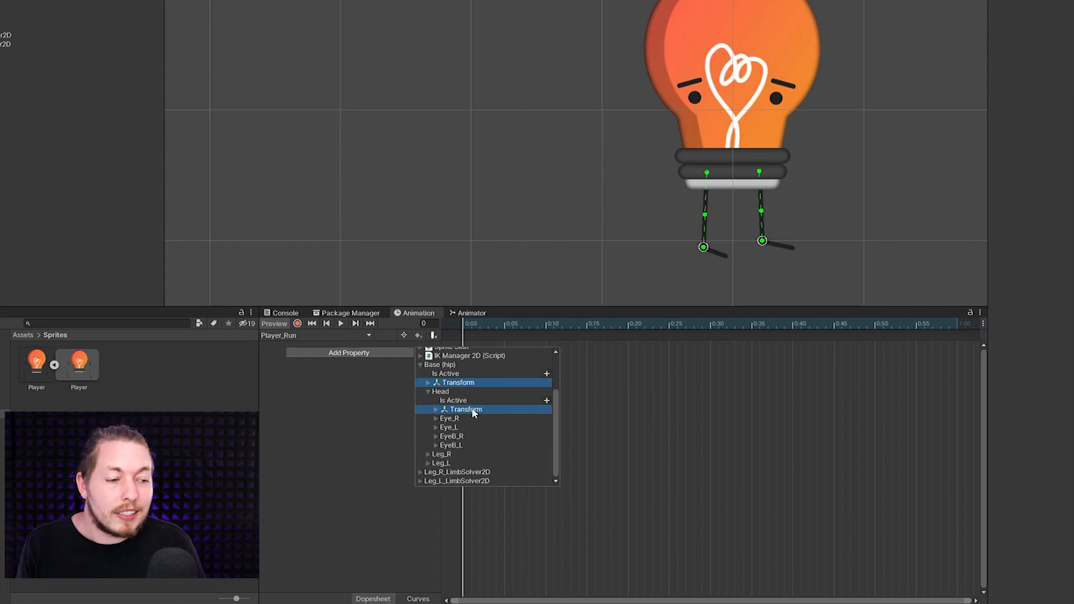
Step: Add the Position properties of Eye_R and Eye_L to the selection of properties for the clip
click(435, 419)
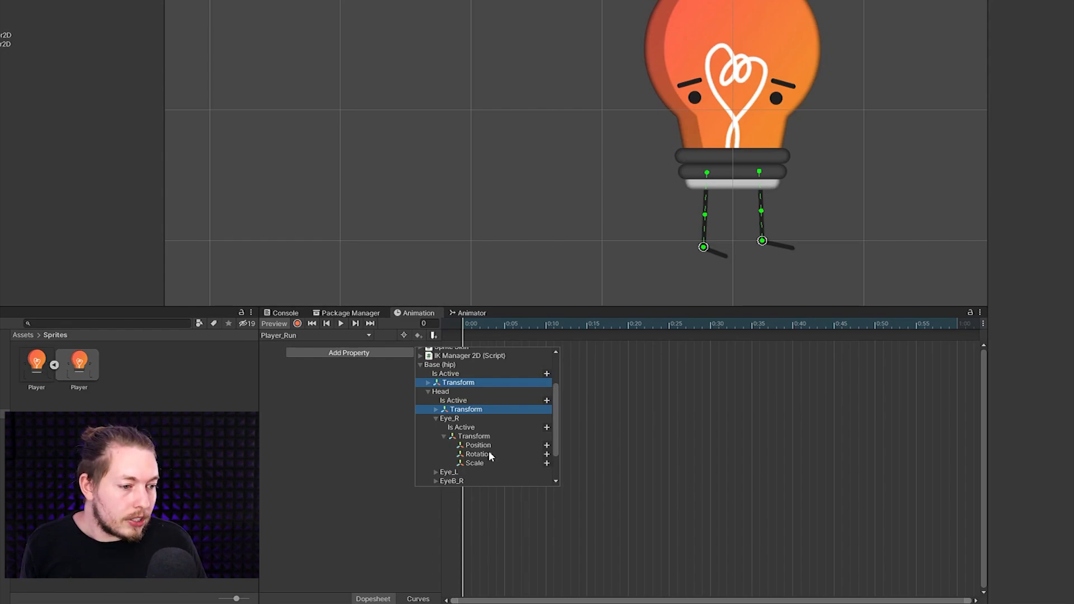
click(486, 436)
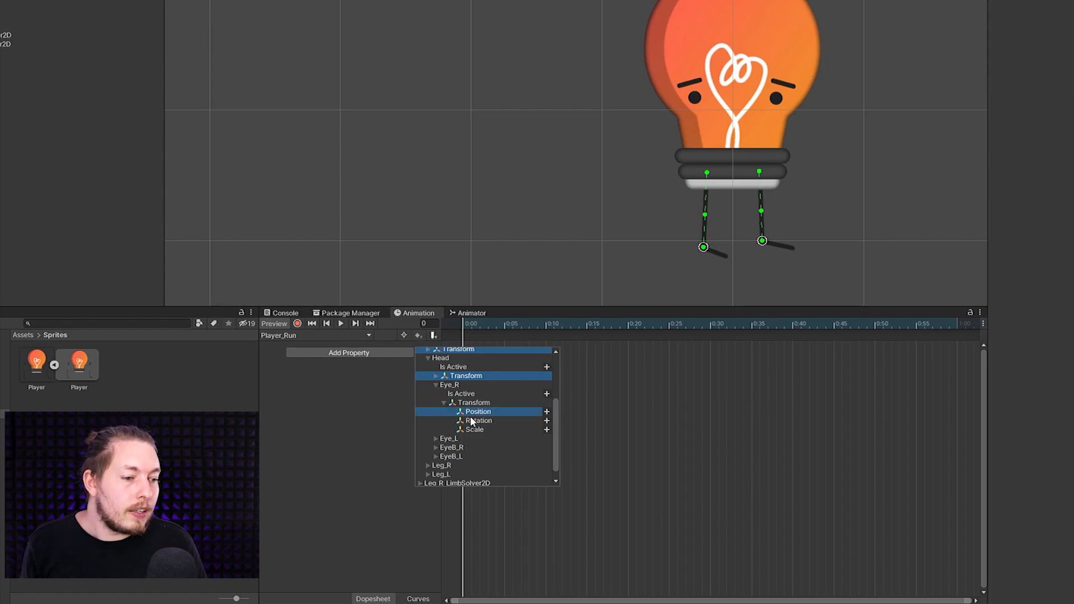
scroll(475, 423, down, 1)
click(435, 427)
click(446, 445)
scroll(452, 442, down, 3)
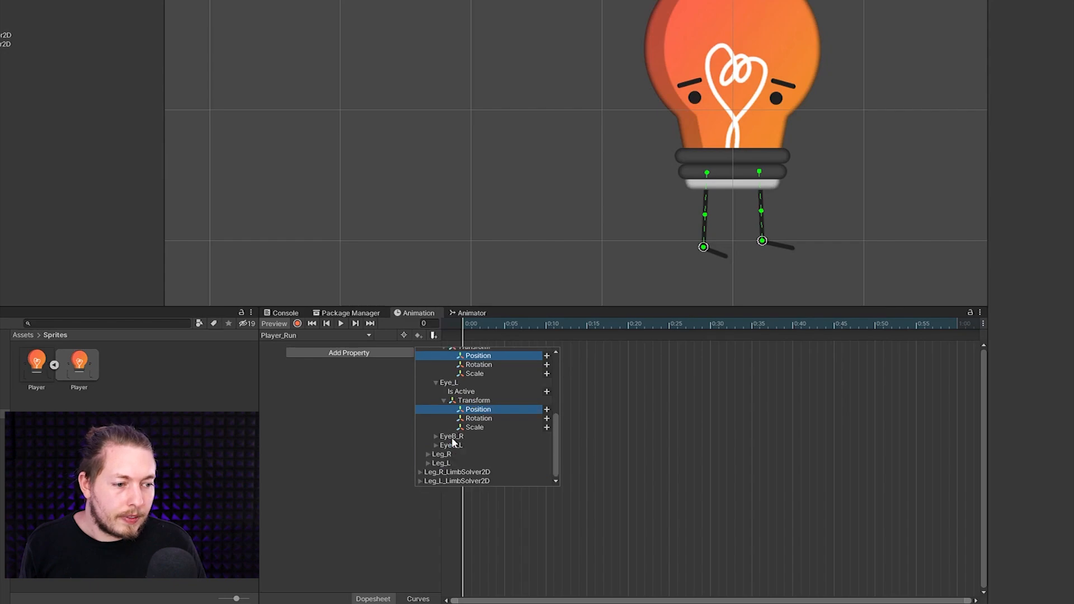
Step: Include the Position properties of the eyebrow bones EyeB_R and EyeB_L in the property selection
click(435, 436)
click(443, 454)
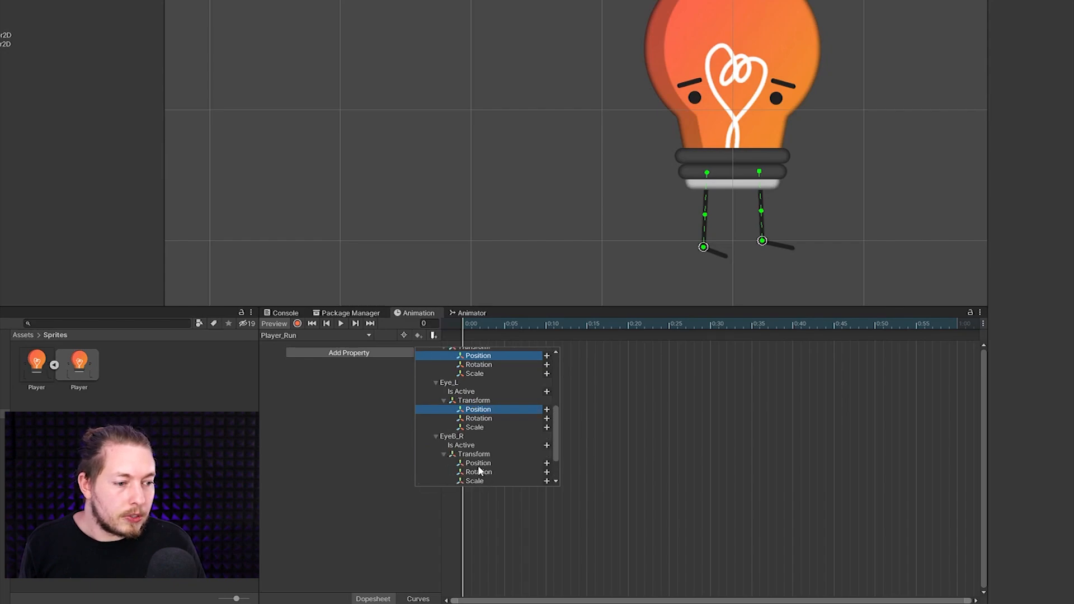
click(481, 463)
scroll(448, 459, down, 3)
click(435, 445)
click(444, 464)
click(473, 471)
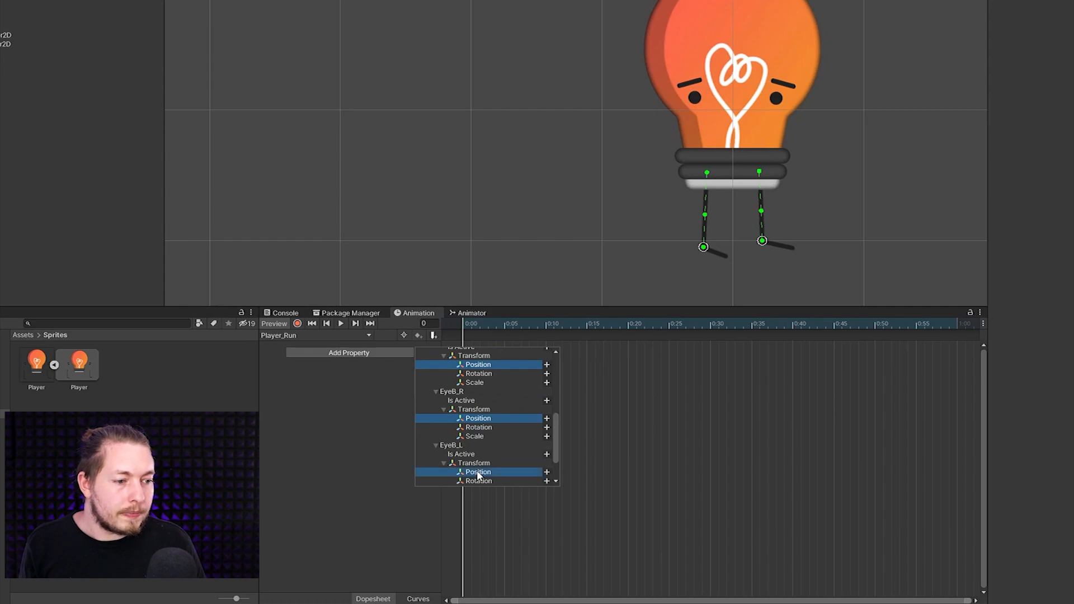
Step: Include the Transforms of Leg_R_LimbSolver2D and Leg_L_LimbSolver2D, and add all selected properties to the Player_Run clip
scroll(446, 455, down, 3)
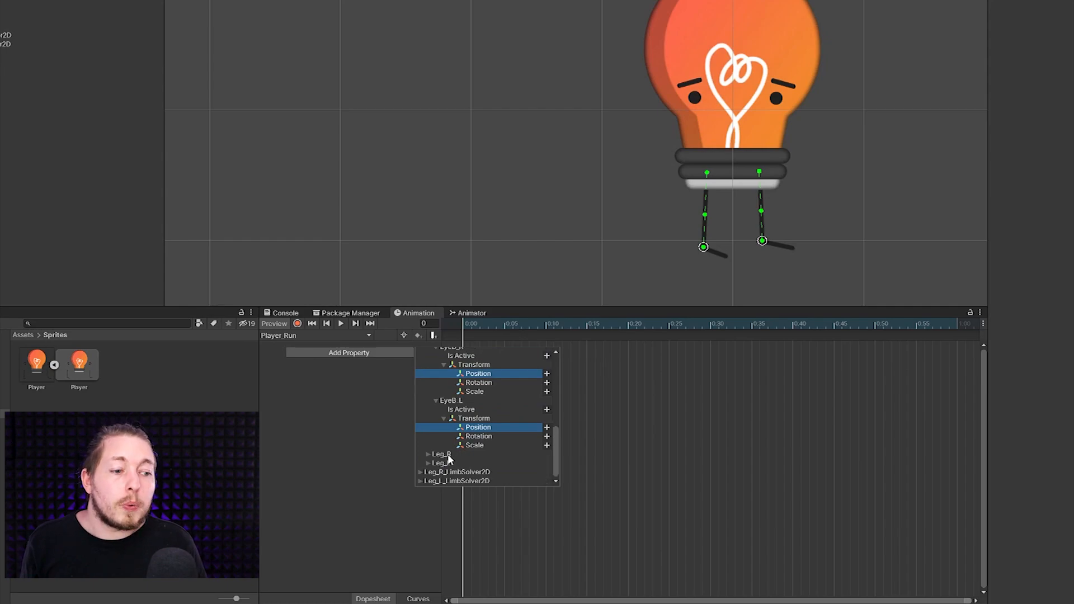
click(420, 472)
scroll(448, 465, down, 3)
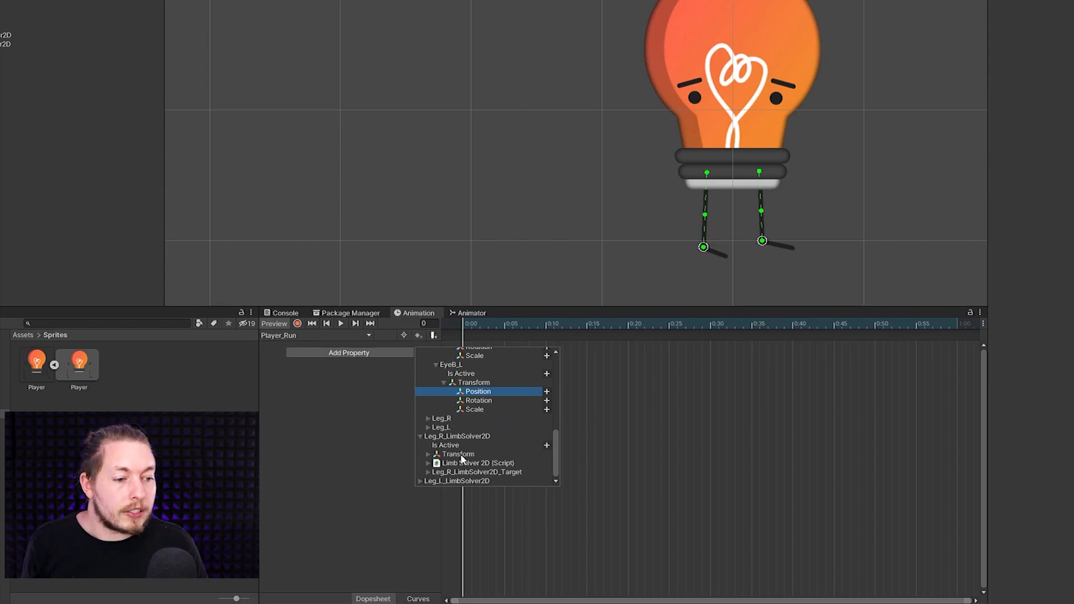
click(462, 456)
click(420, 481)
scroll(425, 478, down, 3)
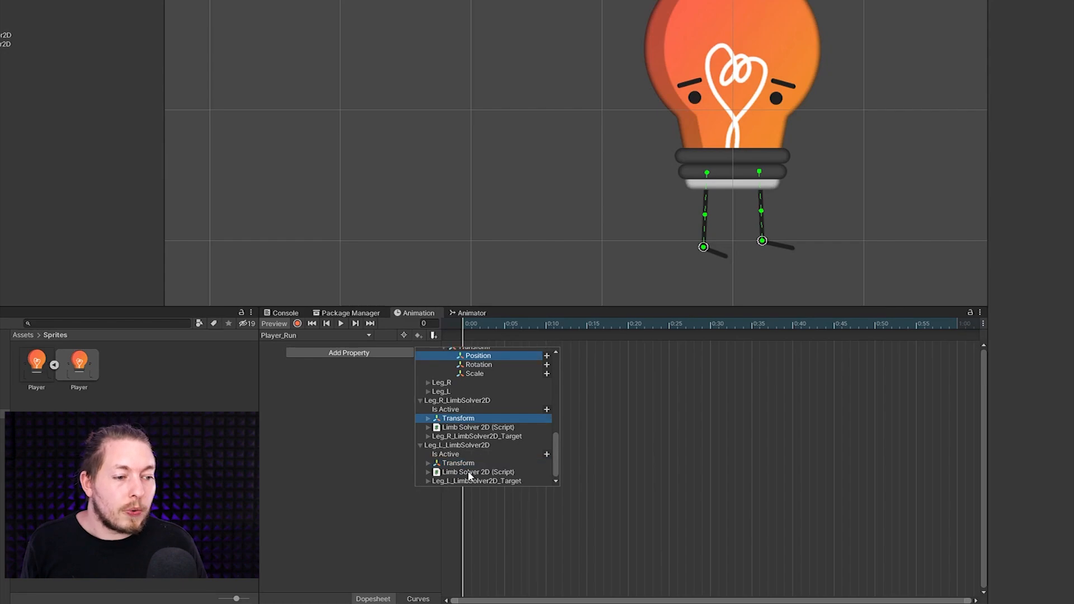
click(459, 464)
right_click(461, 468)
click(484, 471)
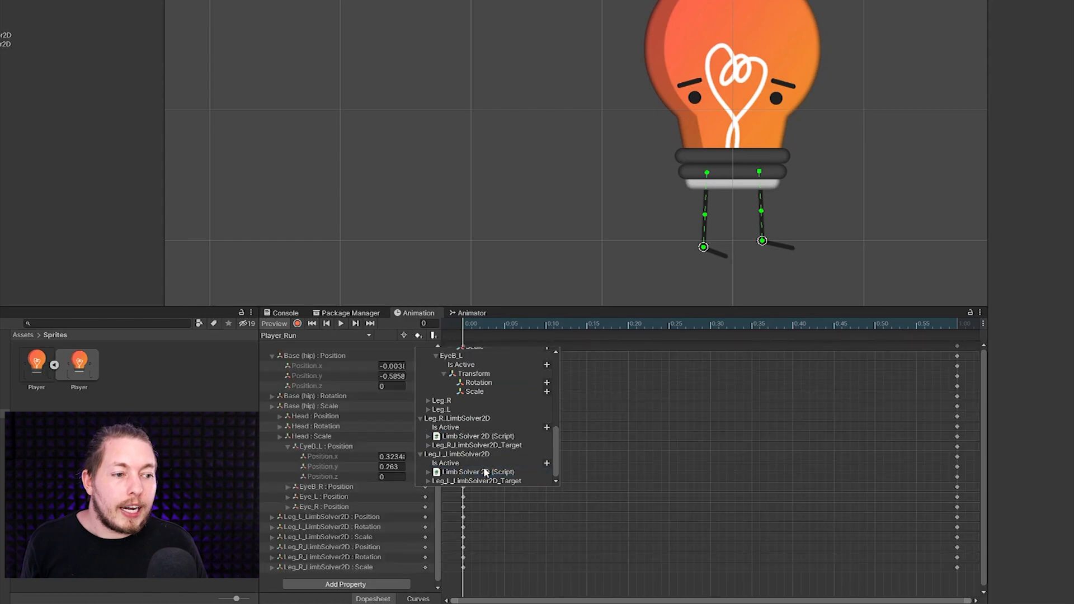
click(607, 370)
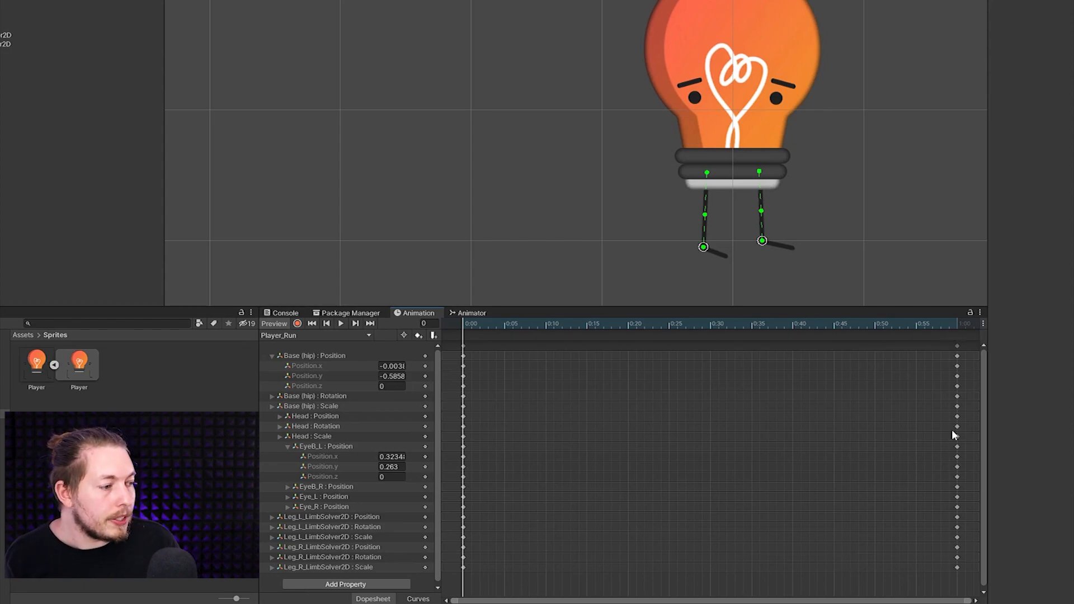
Step: Record keys at frame 40 of Player_Run, lowering Base (hip) to a y position of about -0.624 and tilting it slightly clockwise
click(479, 325)
drag(478, 324, 792, 323)
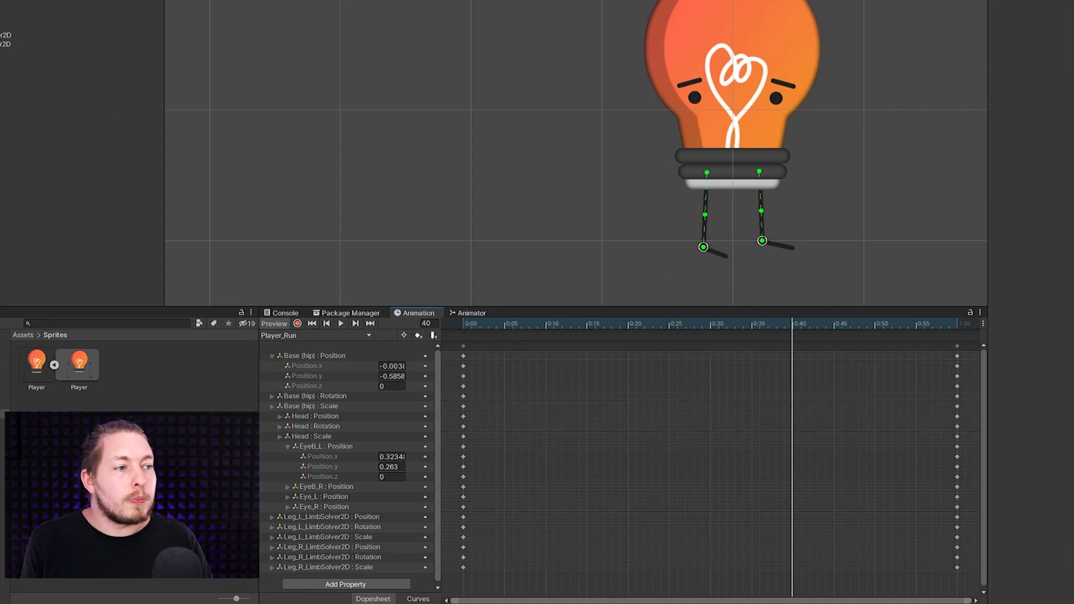
click(111, 1)
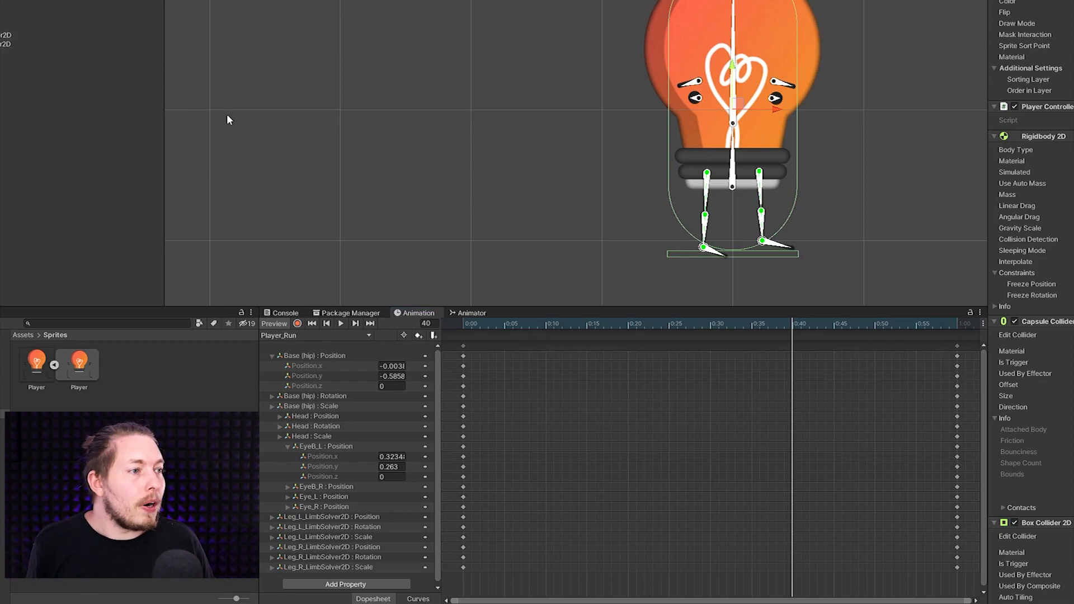
click(299, 324)
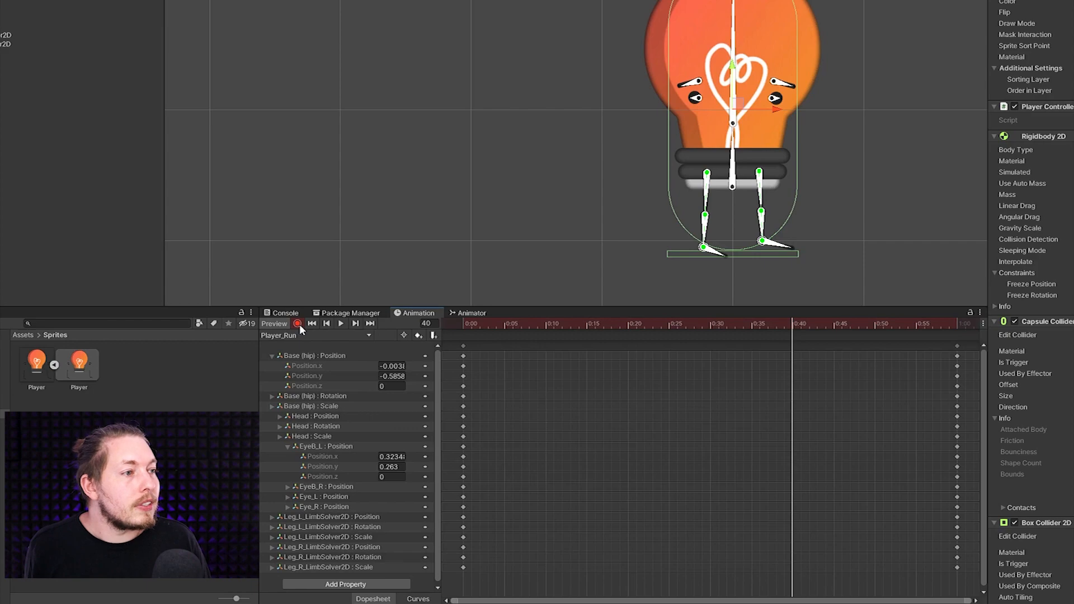
click(732, 188)
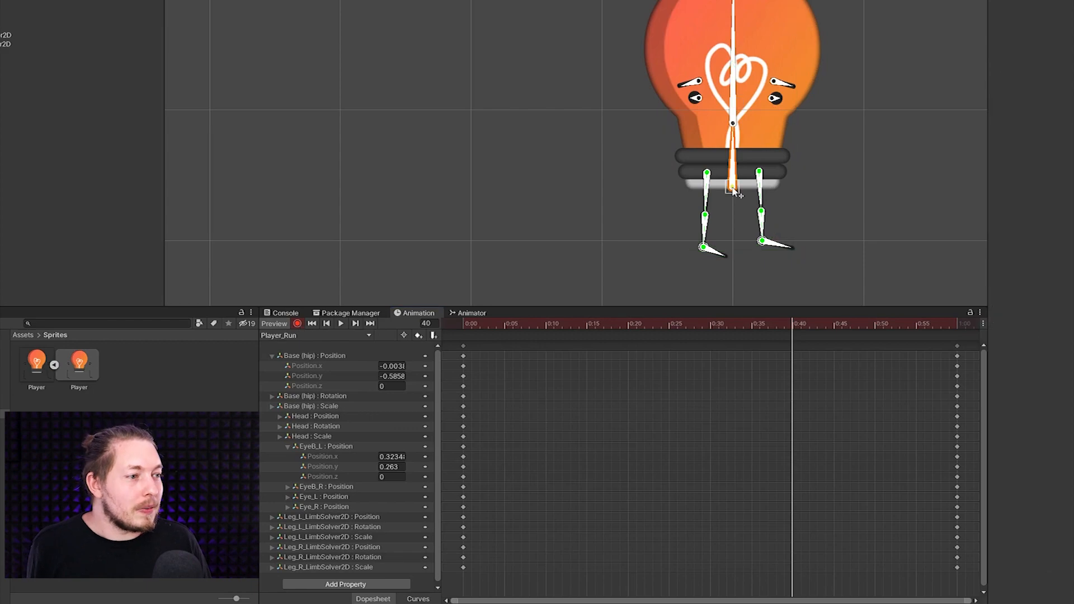
drag(733, 187, 732, 193)
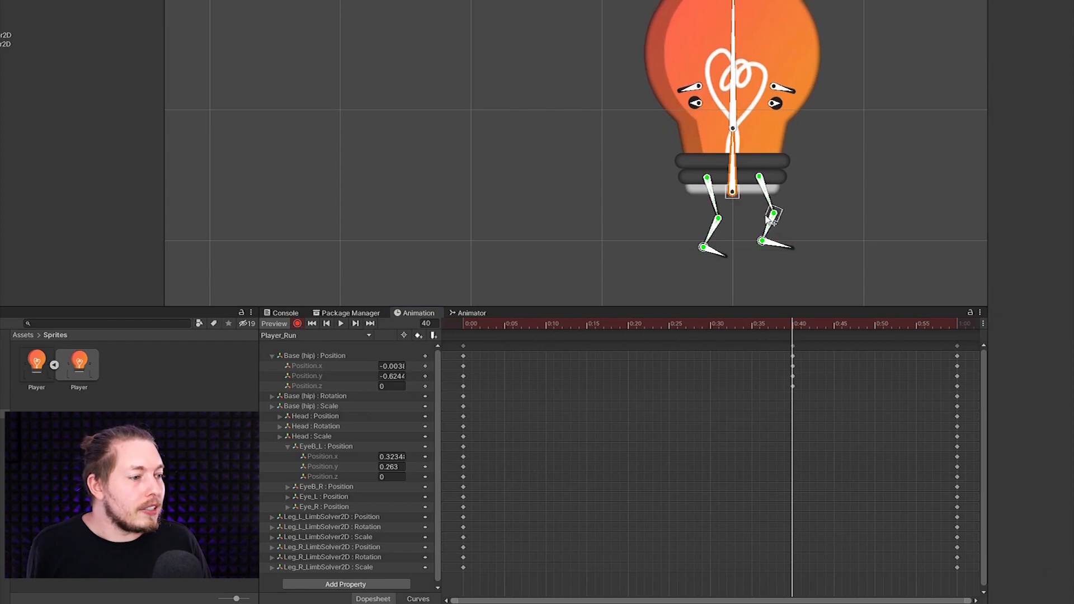
mouse_move(791, 323)
mouse_down()
mouse_move(560, 323)
mouse_move(976, 321)
mouse_move(469, 304)
mouse_move(792, 311)
mouse_up()
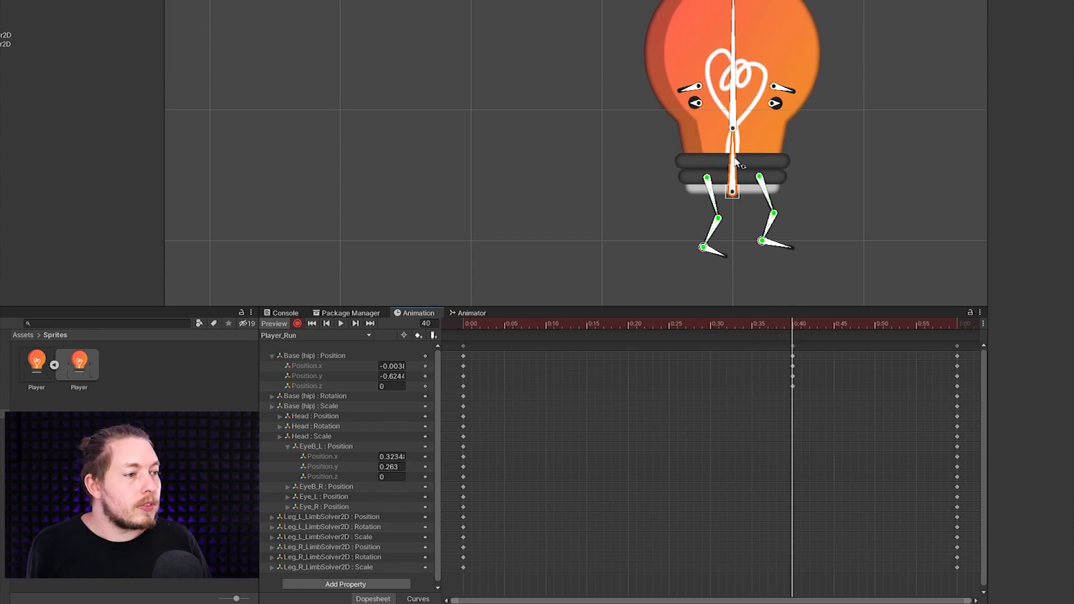
drag(735, 149, 734, 147)
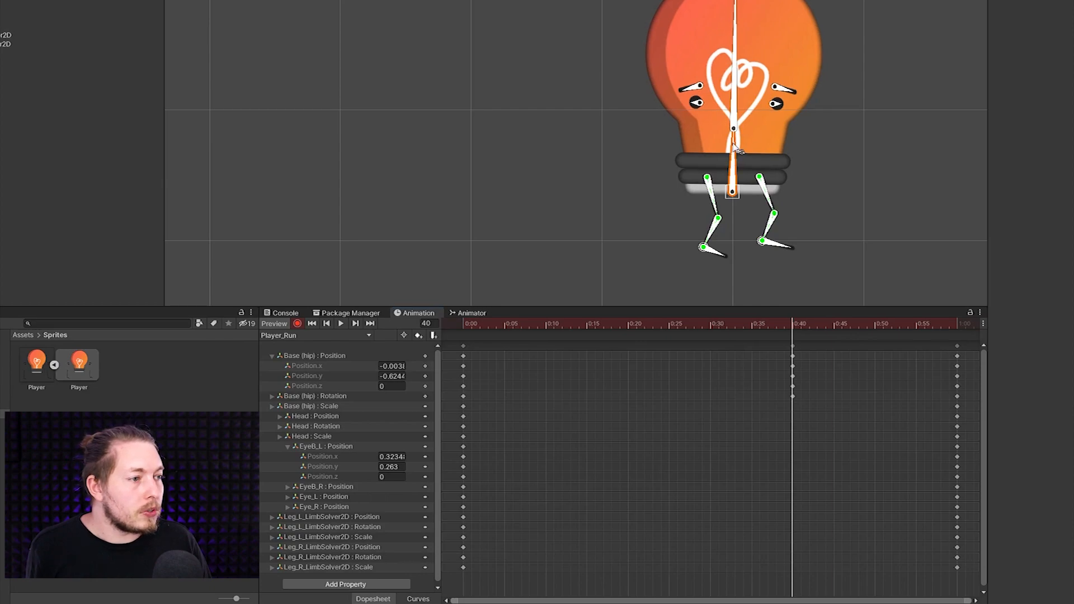
Step: Move the Base (hip) keys at frame 40 to frame 20, and key the hip tilted the opposite way at frame 40
drag(788, 321, 952, 290)
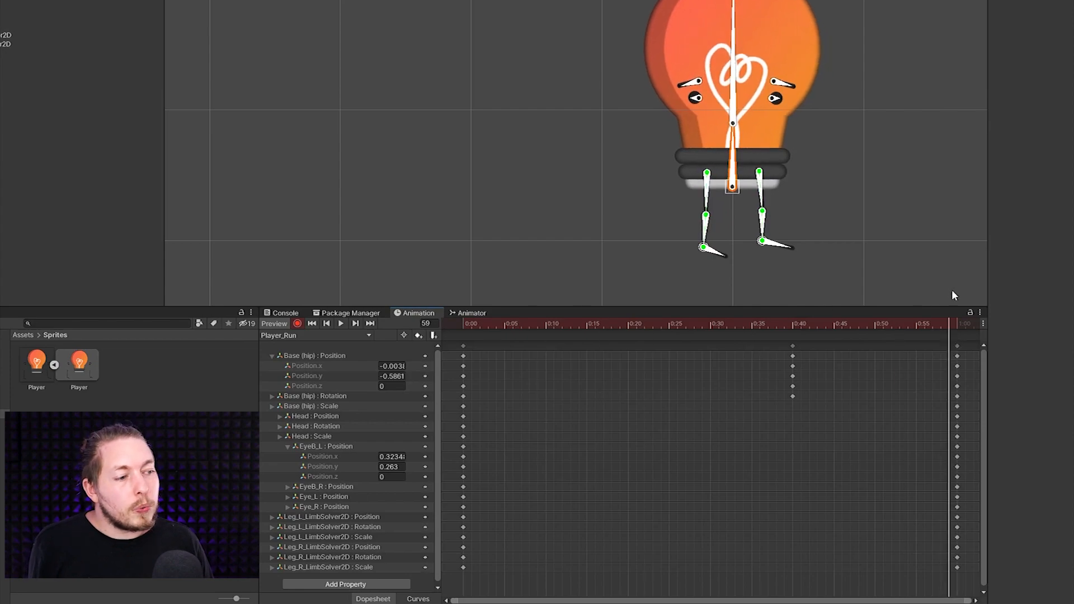
drag(827, 441, 631, 350)
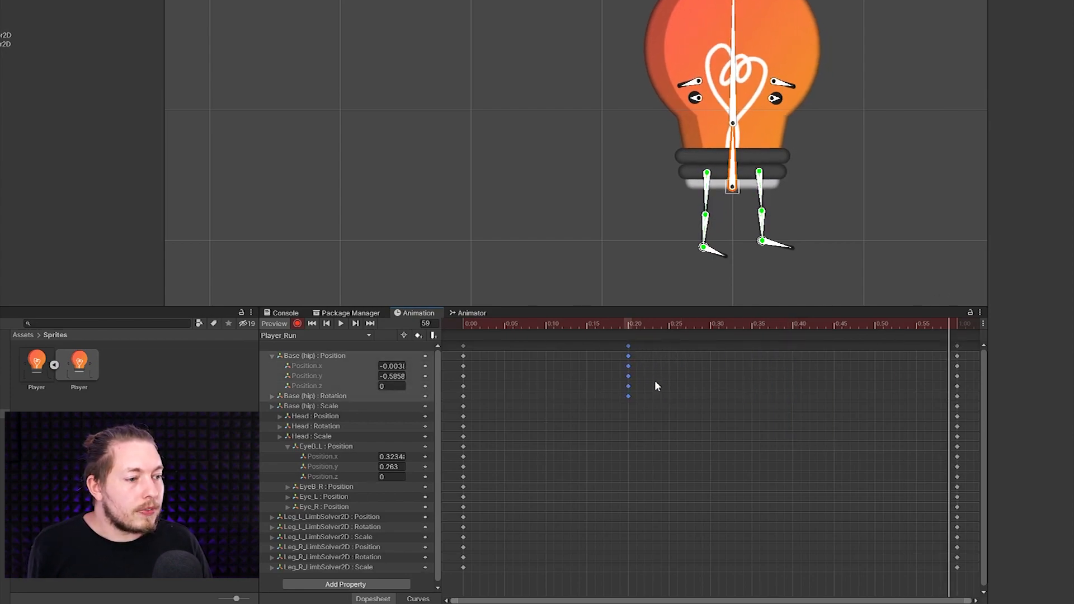
drag(689, 327, 795, 328)
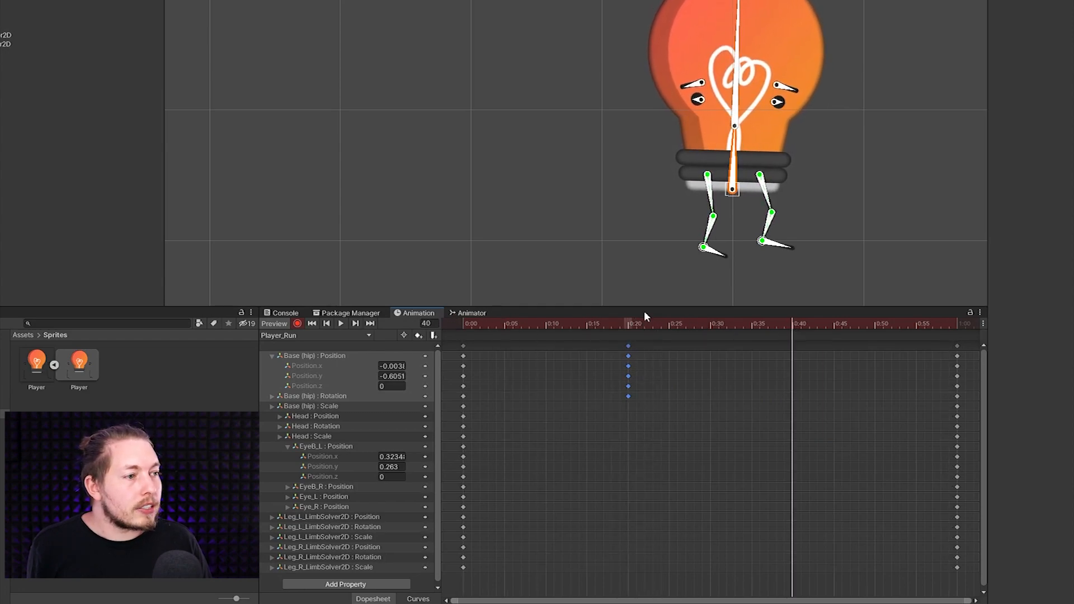
drag(740, 163, 735, 161)
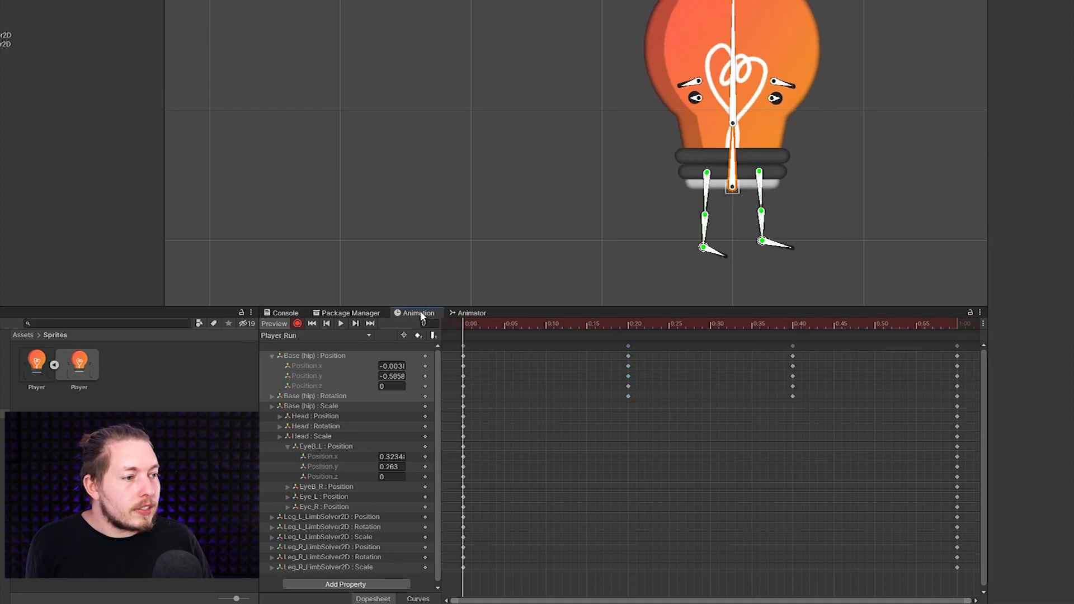
Step: Key Leg_L_LimbSolver2D_Target with the foot raised forward at frame 10, lowered in front at frame 20 and moved back at frame 30
drag(421, 311, 546, 306)
drag(703, 250, 711, 238)
drag(463, 319, 627, 304)
drag(711, 236, 716, 249)
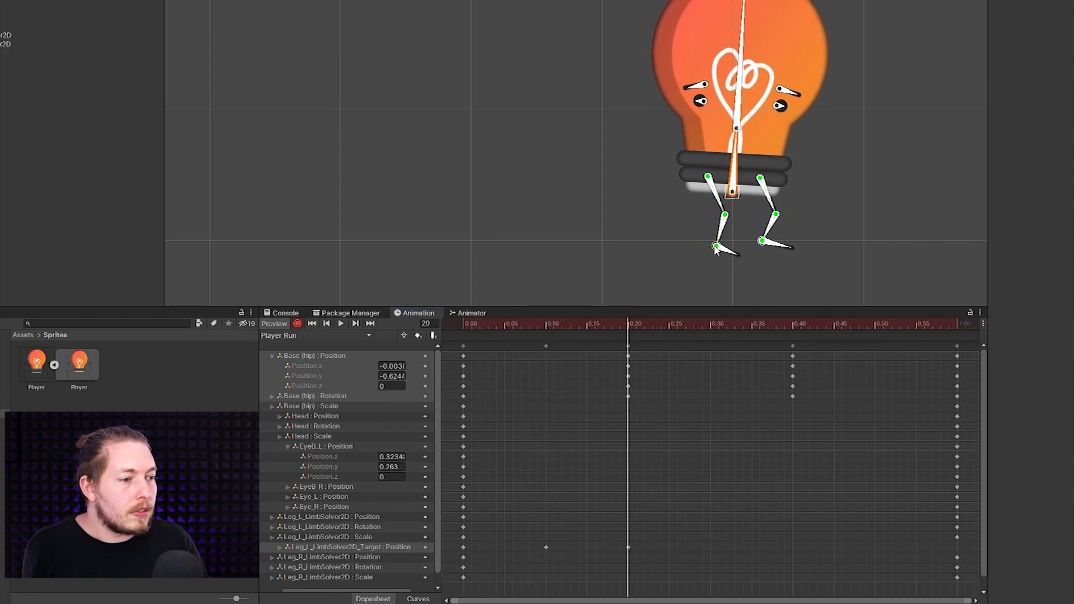
drag(620, 325, 710, 317)
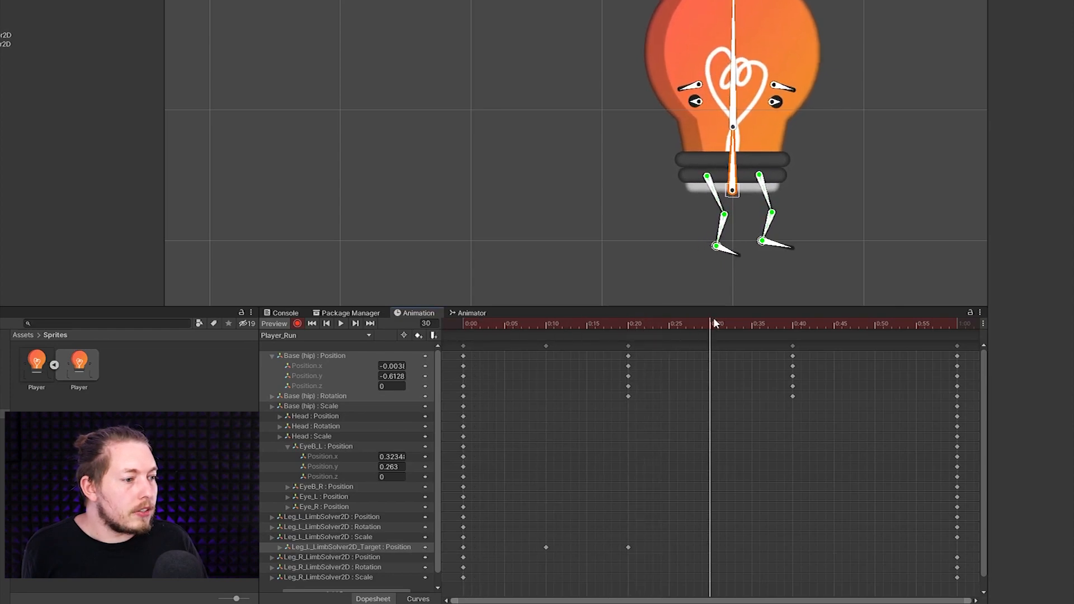
drag(714, 246, 692, 246)
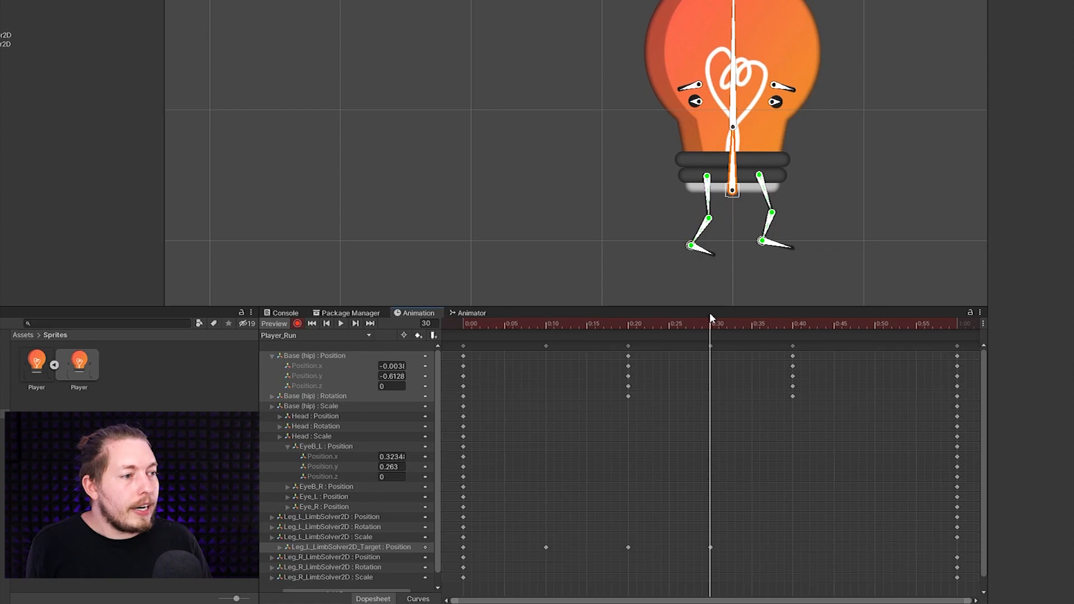
Step: Copy the Leg_L_LimbSolver2D_Target position key at frame 30 and paste it at frame 0
drag(733, 538, 691, 553)
drag(560, 325, 433, 326)
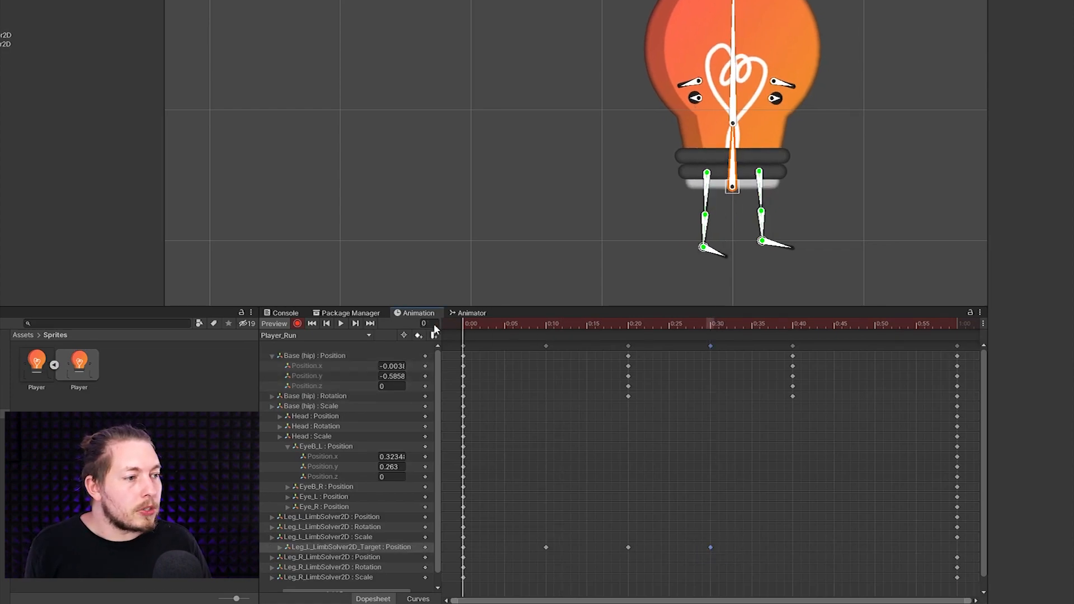
key(ctrl+v)
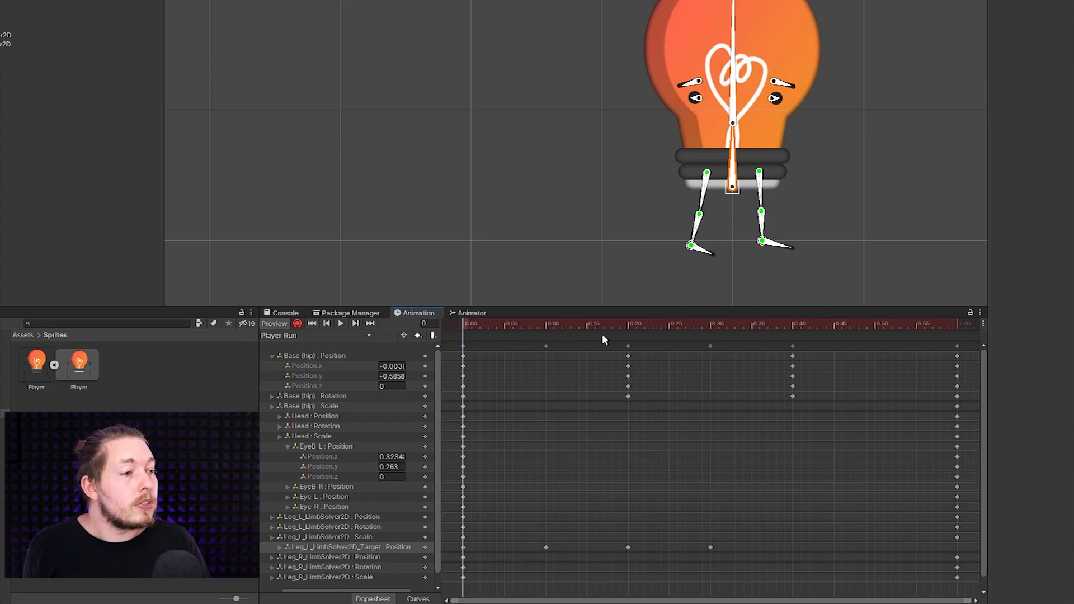
drag(466, 325, 439, 335)
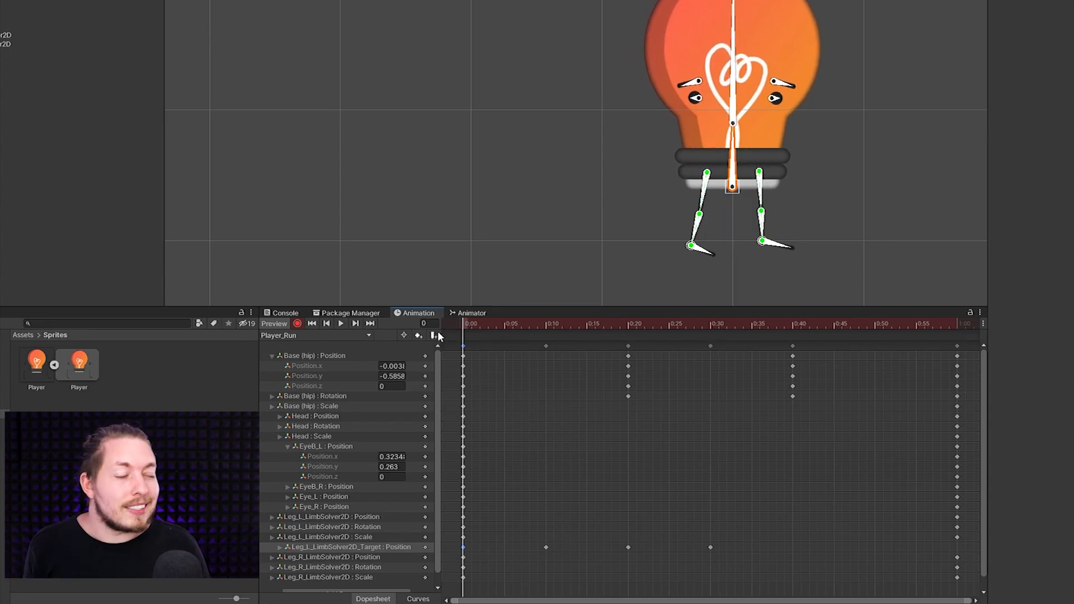
Step: Key the Leg_R_LimbSolver2D_Target position at frame 20 with the foot moved back
drag(496, 324, 631, 324)
drag(763, 241, 739, 242)
drag(632, 324, 438, 323)
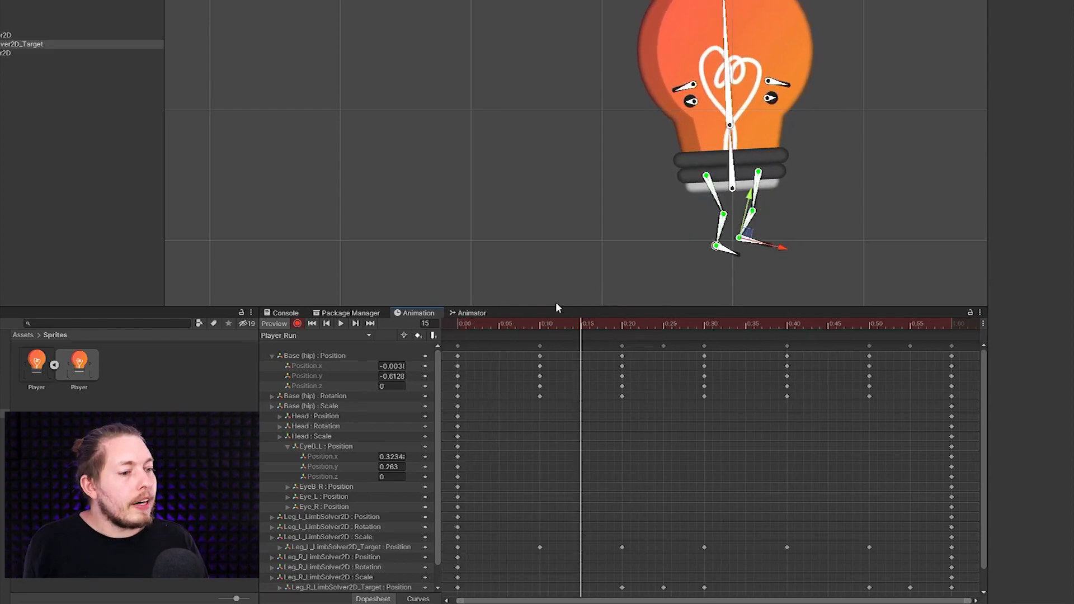
Step: Play back the Player_Run clip to check the leg, hip, eye and head motion, and return to frame 0
drag(557, 305, 427, 369)
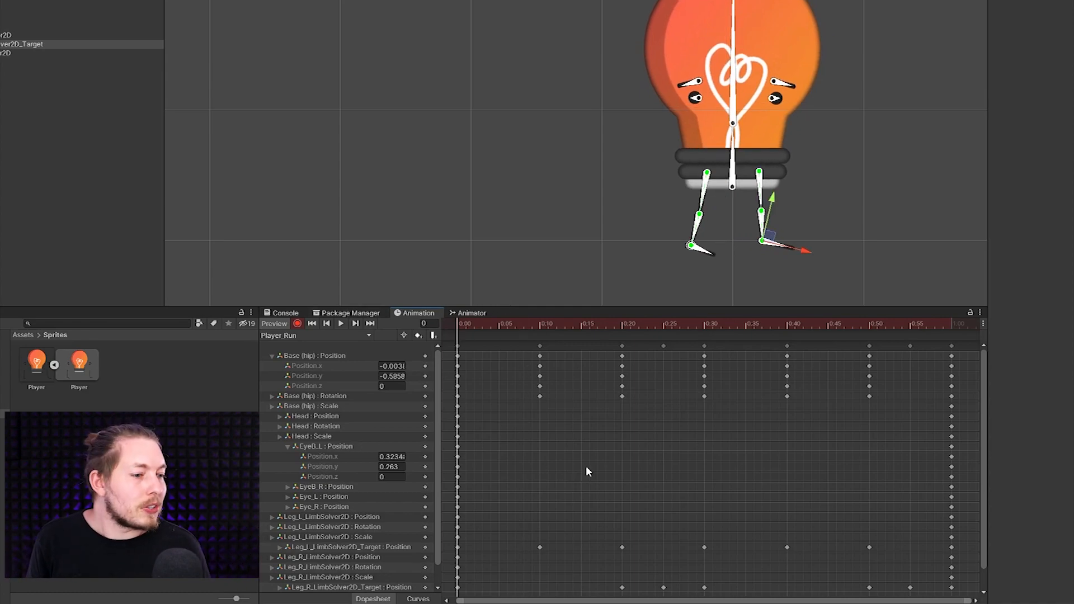
click(553, 171)
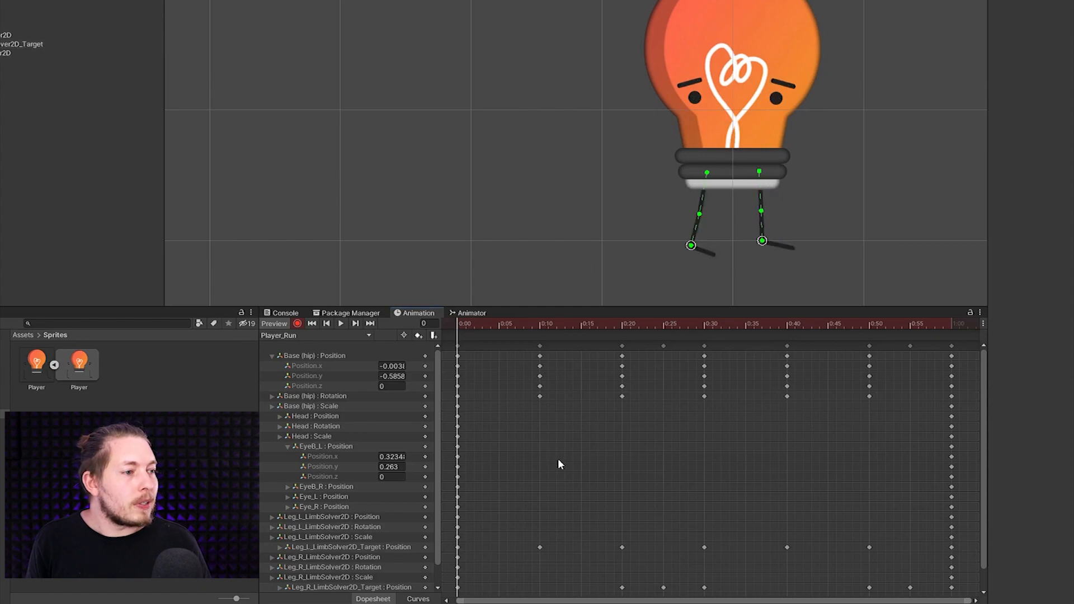
key(space)
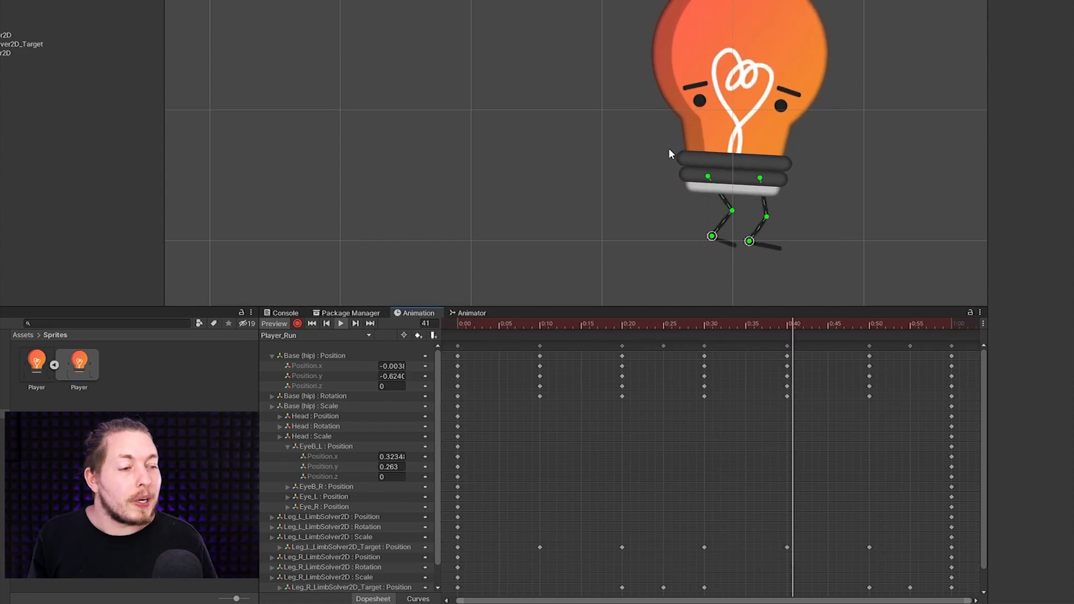
click(560, 323)
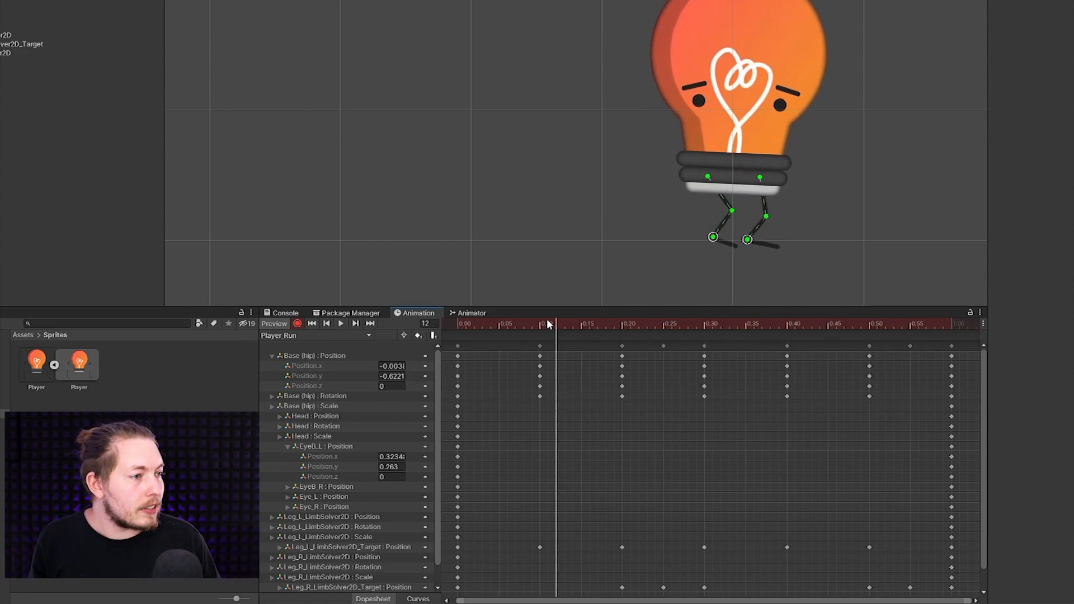
drag(558, 324, 444, 324)
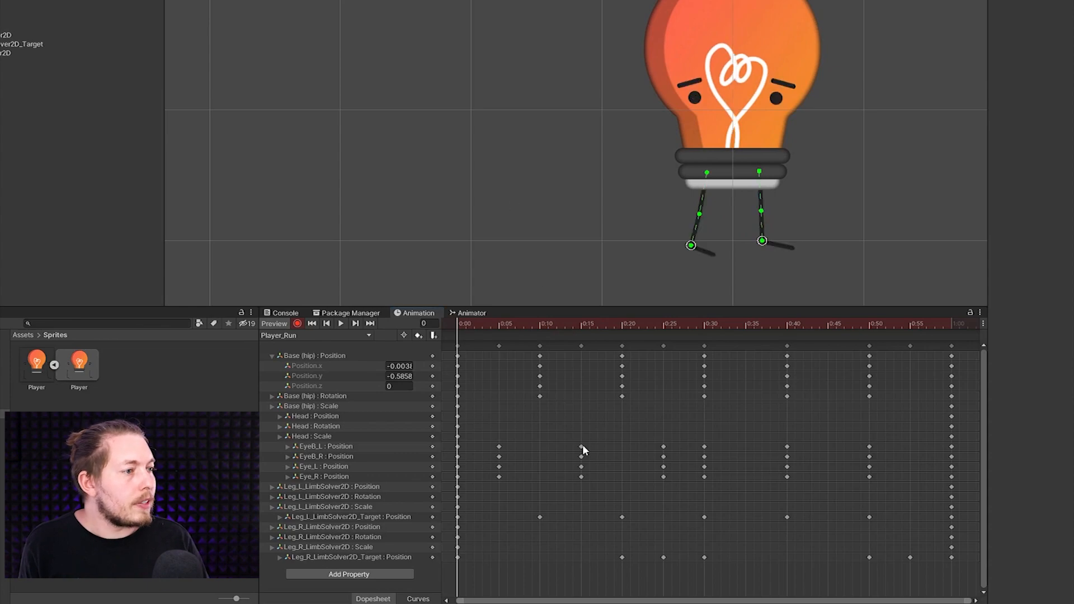
key(space)
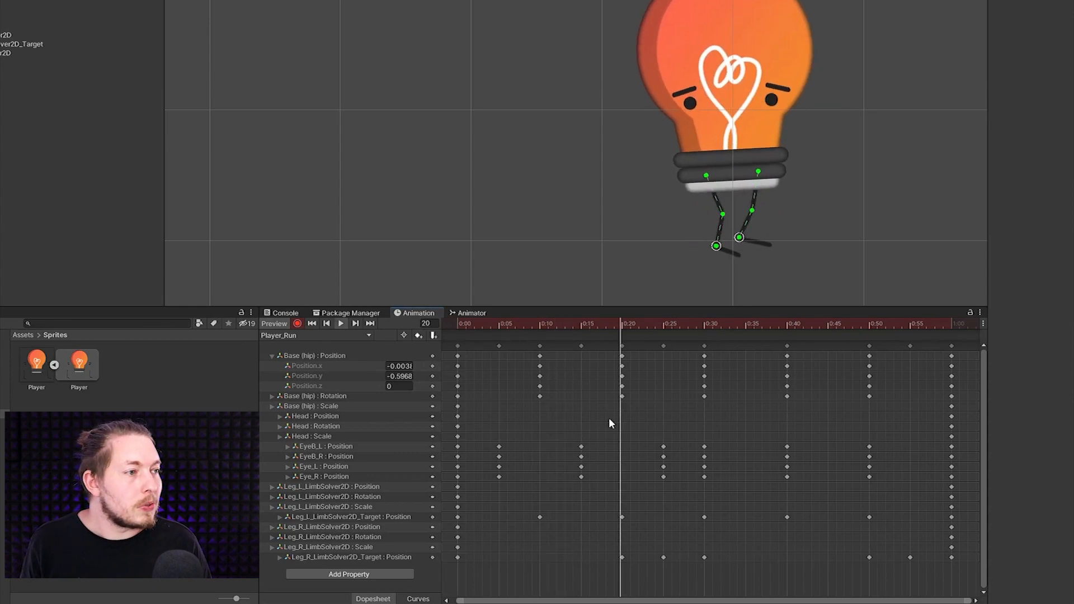
key(space)
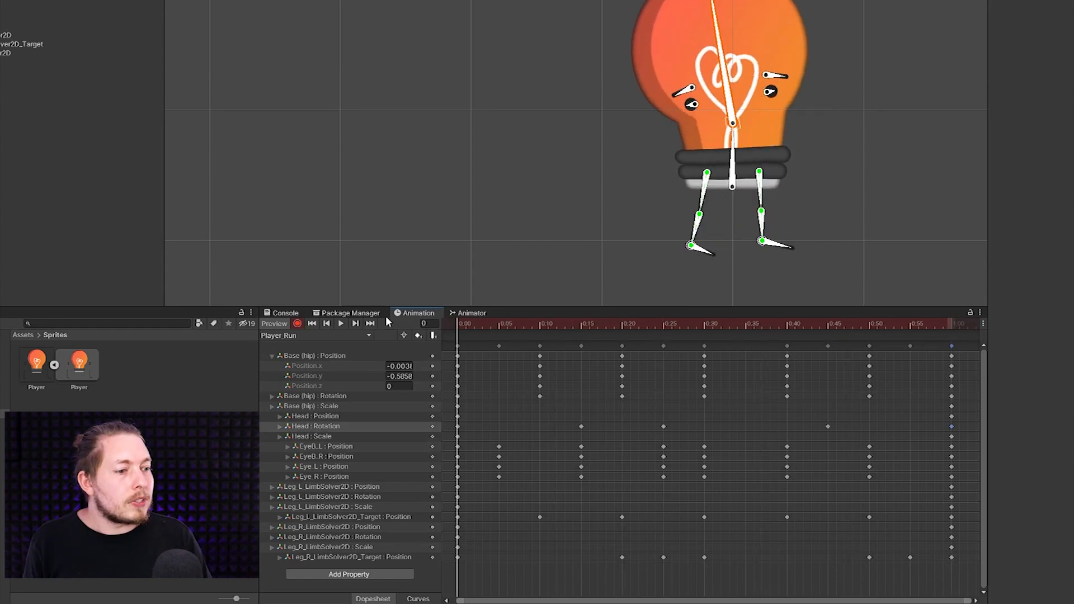
click(580, 342)
click(529, 217)
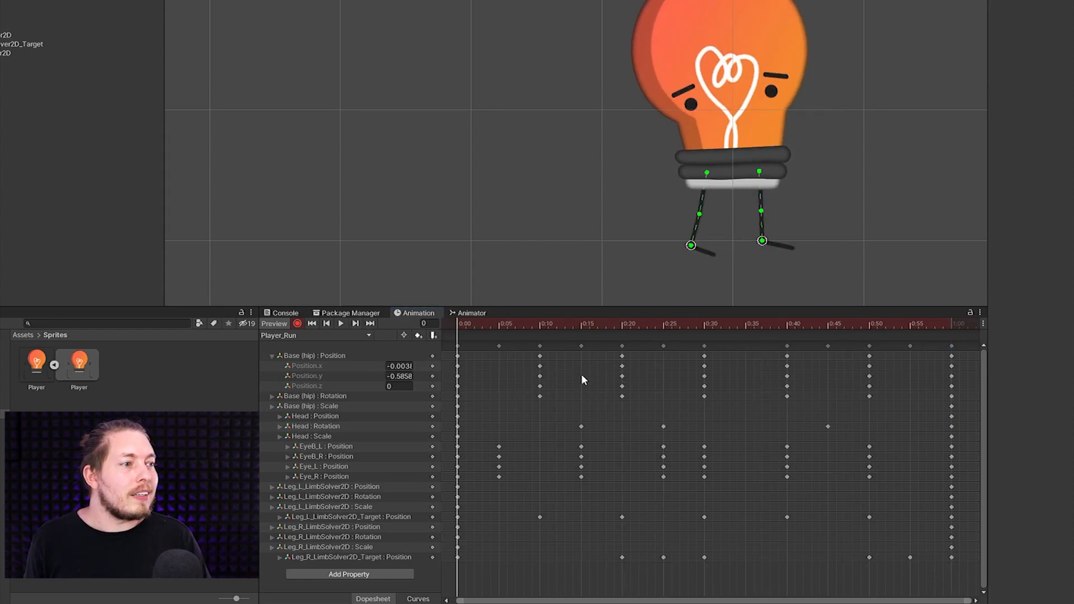
key(space)
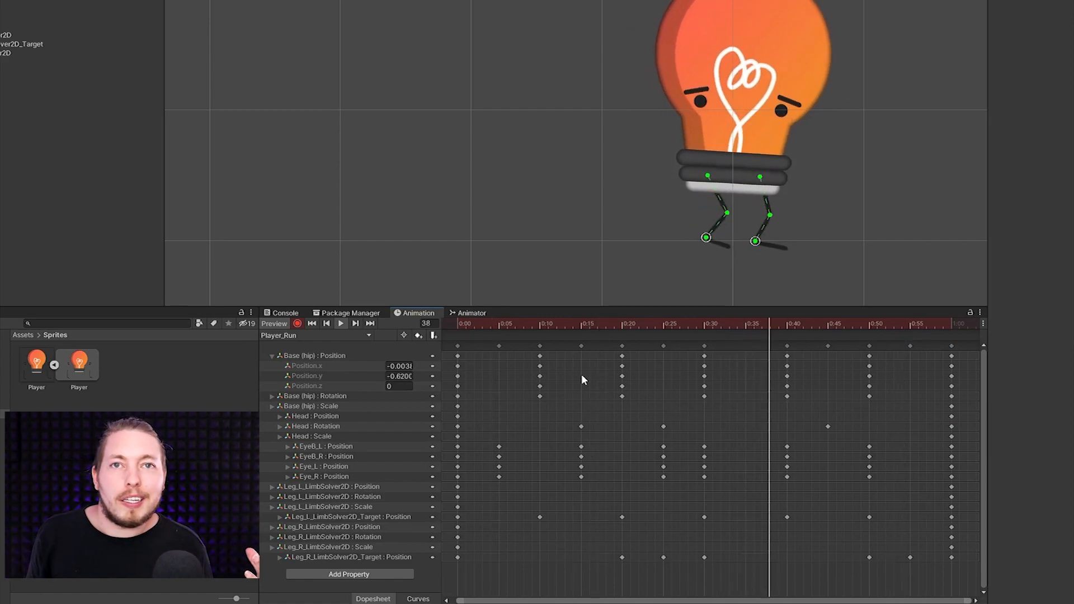
click(458, 324)
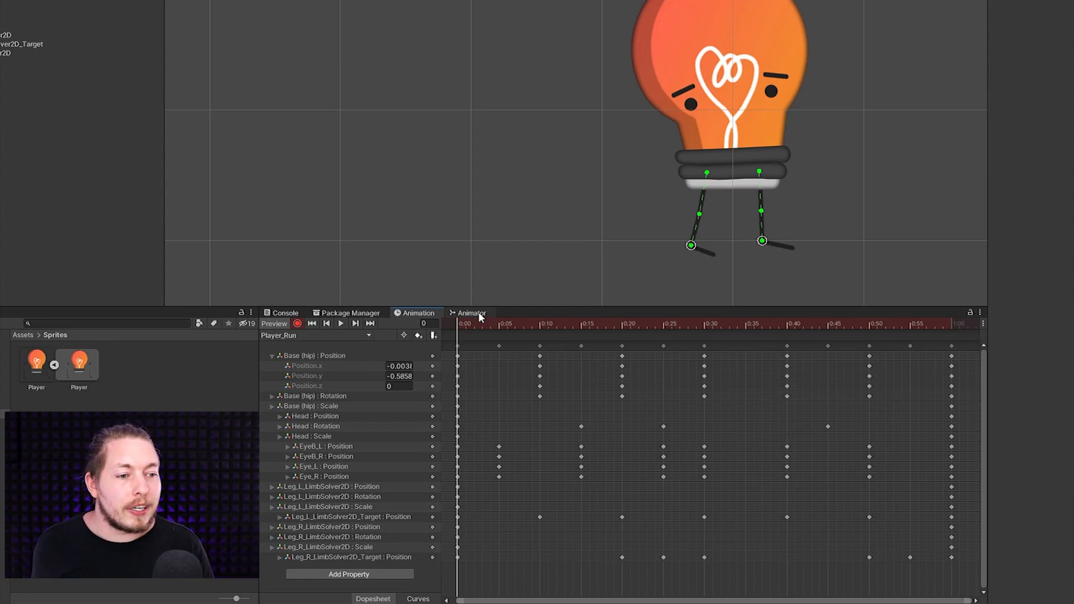
Step: Show the Player's Animator state graph and arrange Player_Idle beside Entry with Player_Run above it
click(347, 336)
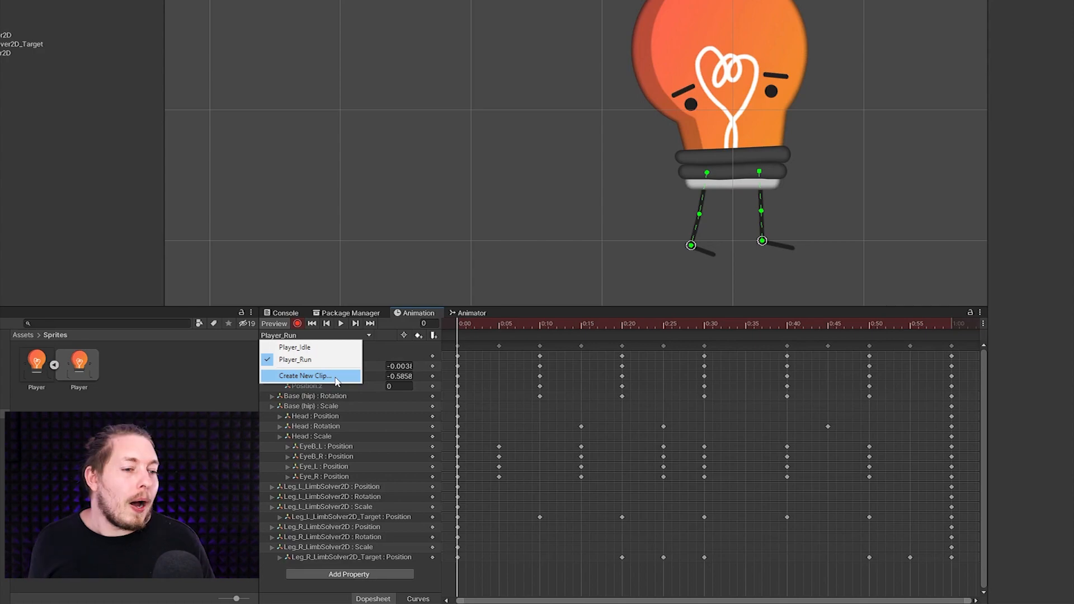
click(471, 313)
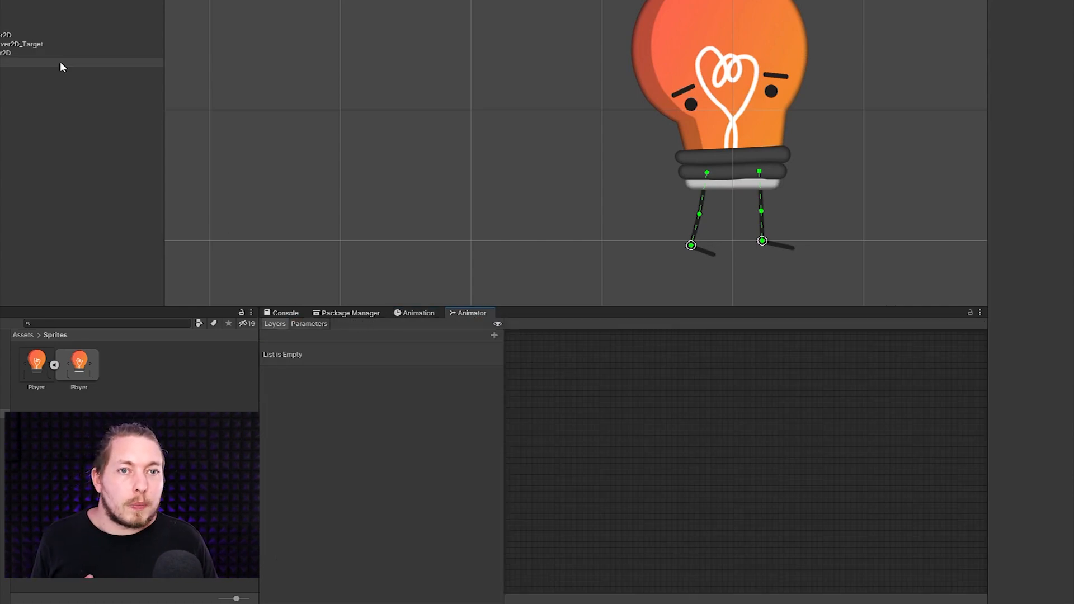
click(2, 1)
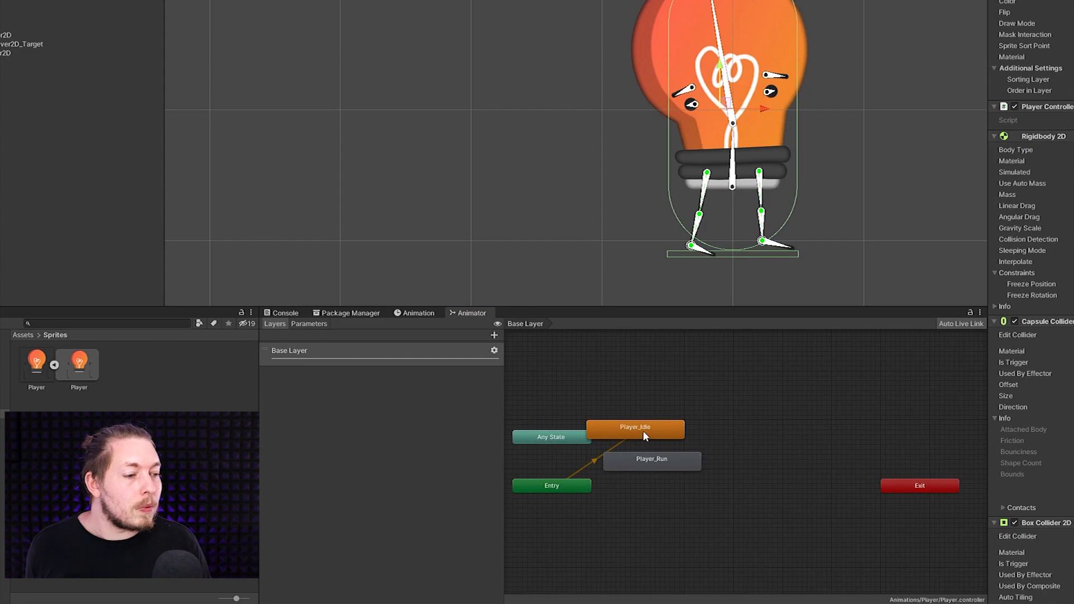
drag(643, 429, 710, 429)
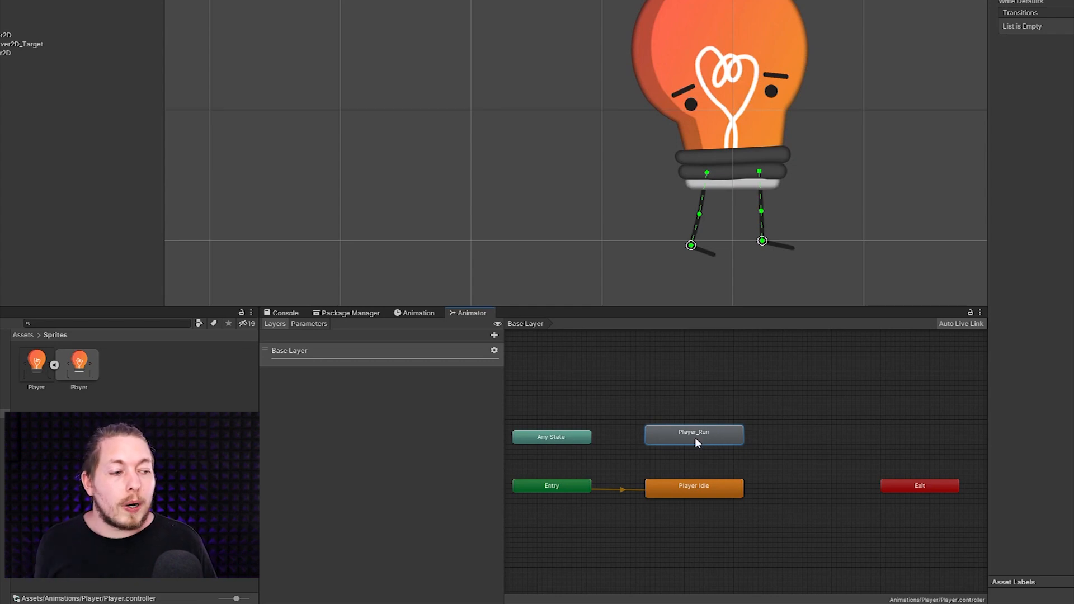
Step: Try Player_Run as the layer default state and set Player_Idle back as the default
right_click(696, 438)
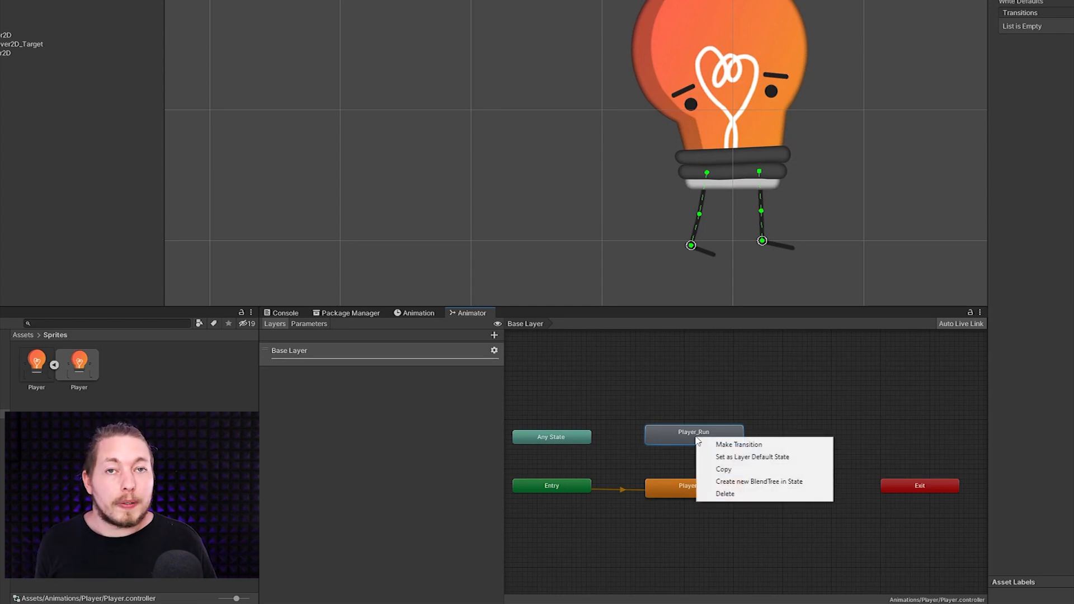
click(760, 458)
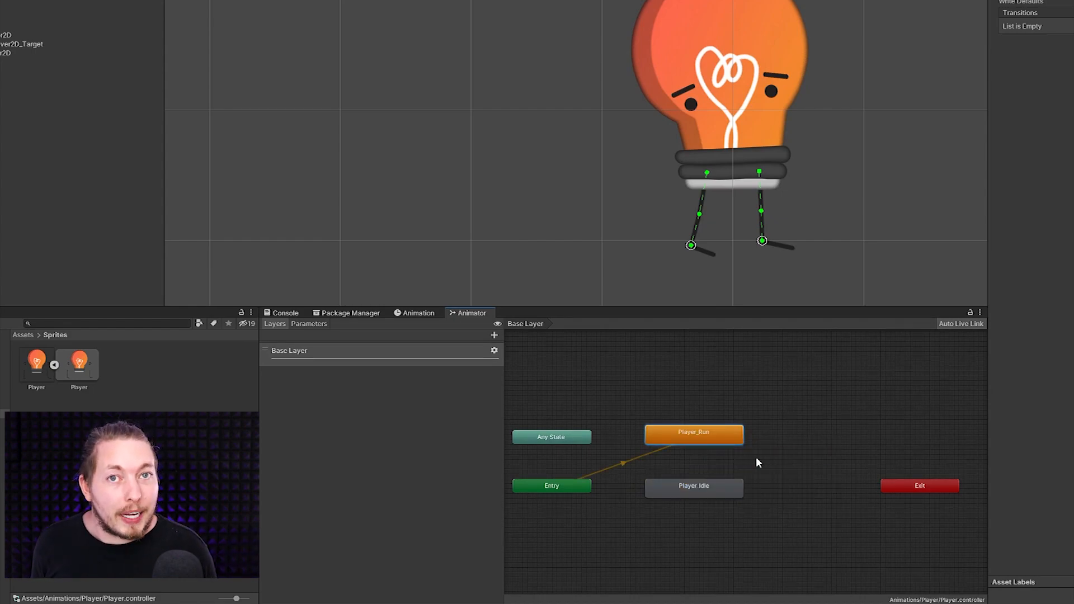
right_click(722, 493)
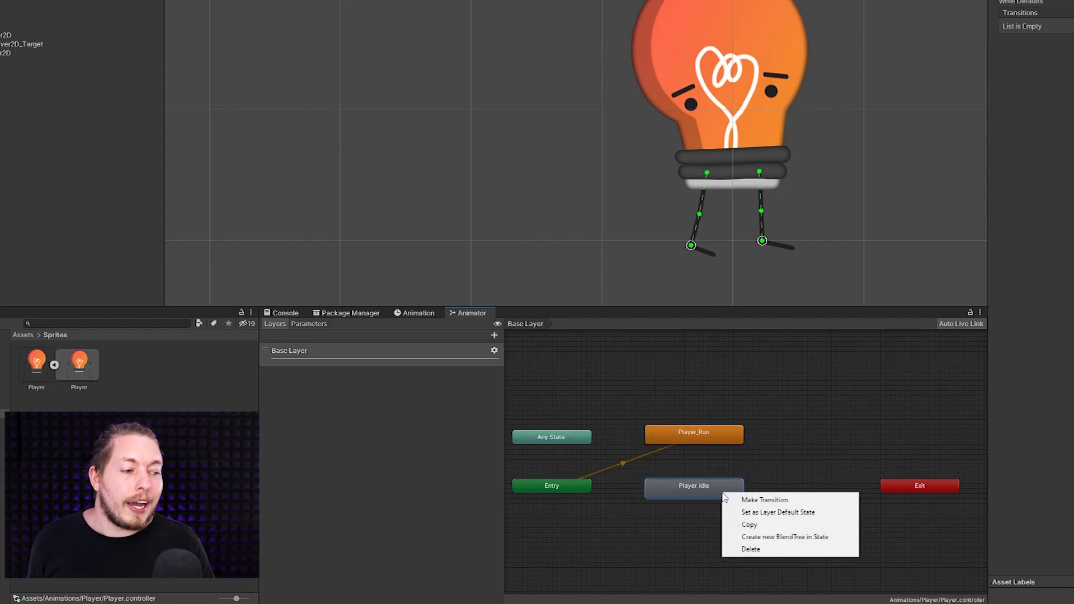
click(773, 512)
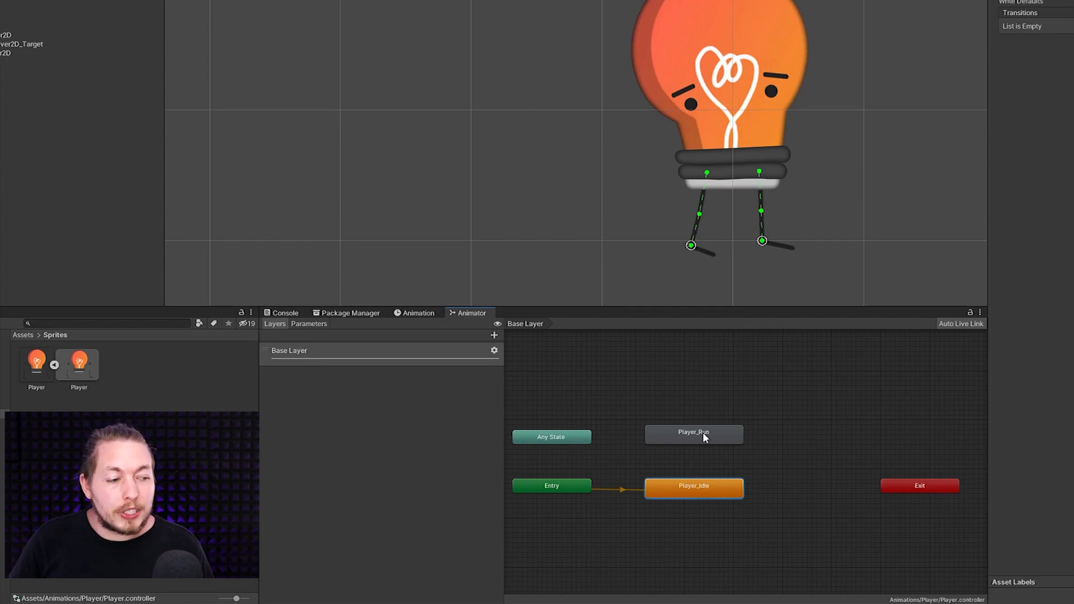
Step: Make transitions in both directions between the Player_Idle and Player_Run states
right_click(710, 484)
click(738, 492)
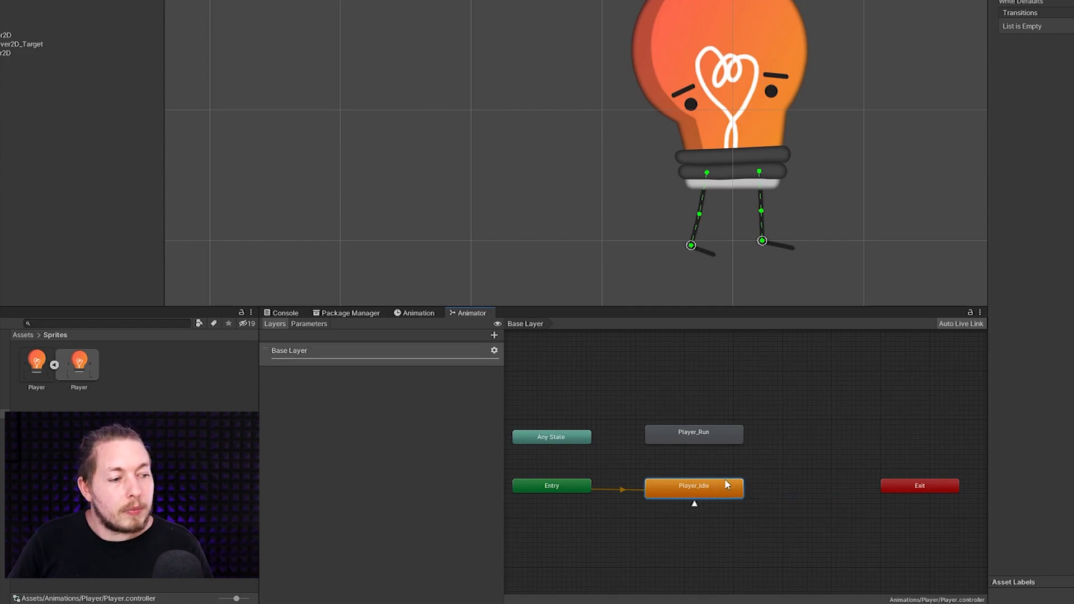
click(708, 436)
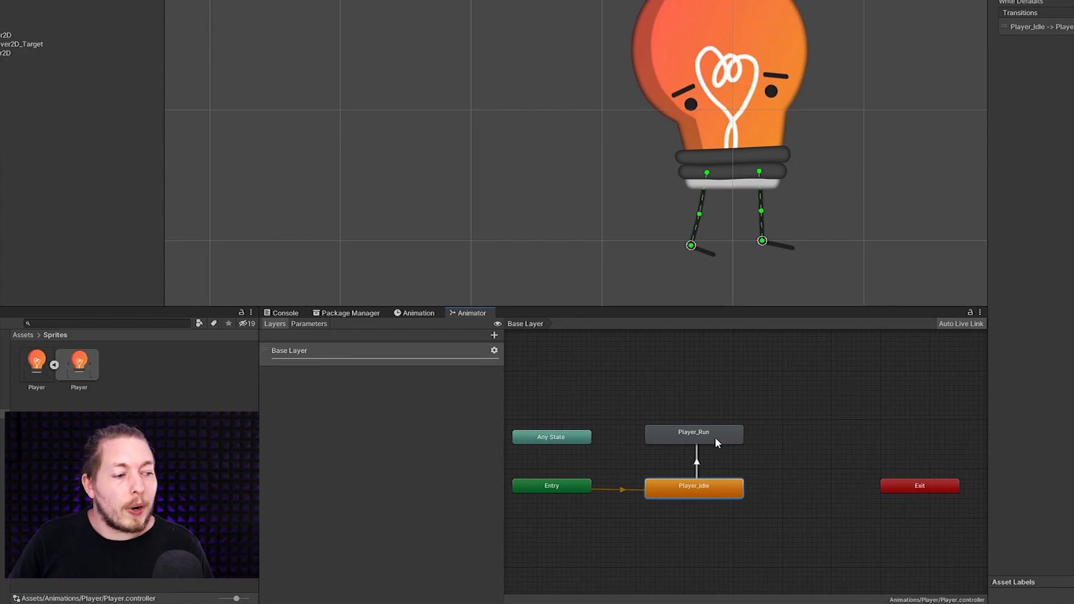
right_click(716, 440)
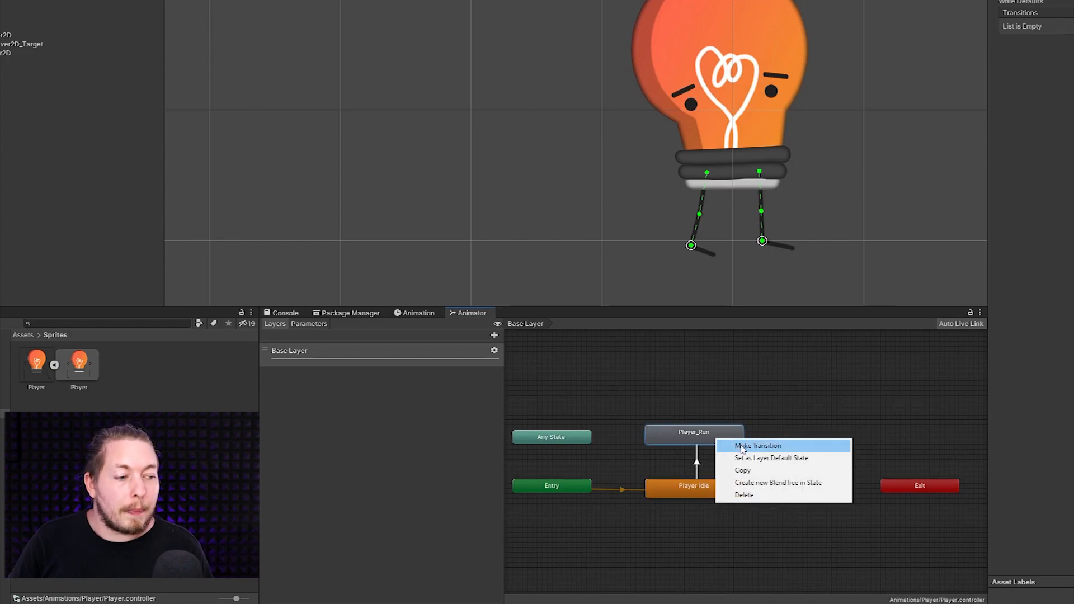
click(743, 446)
click(690, 488)
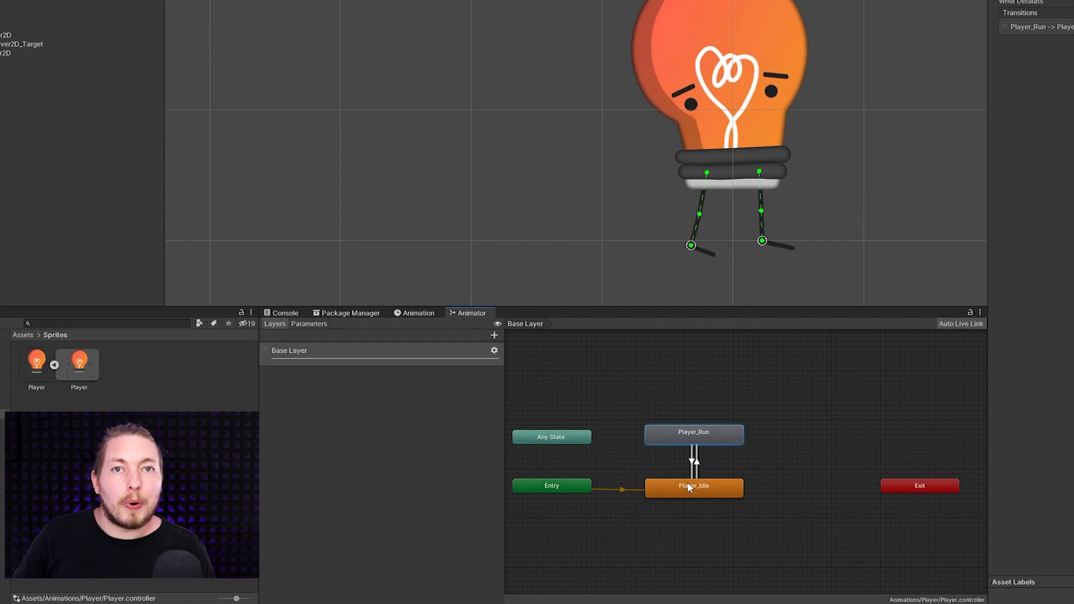
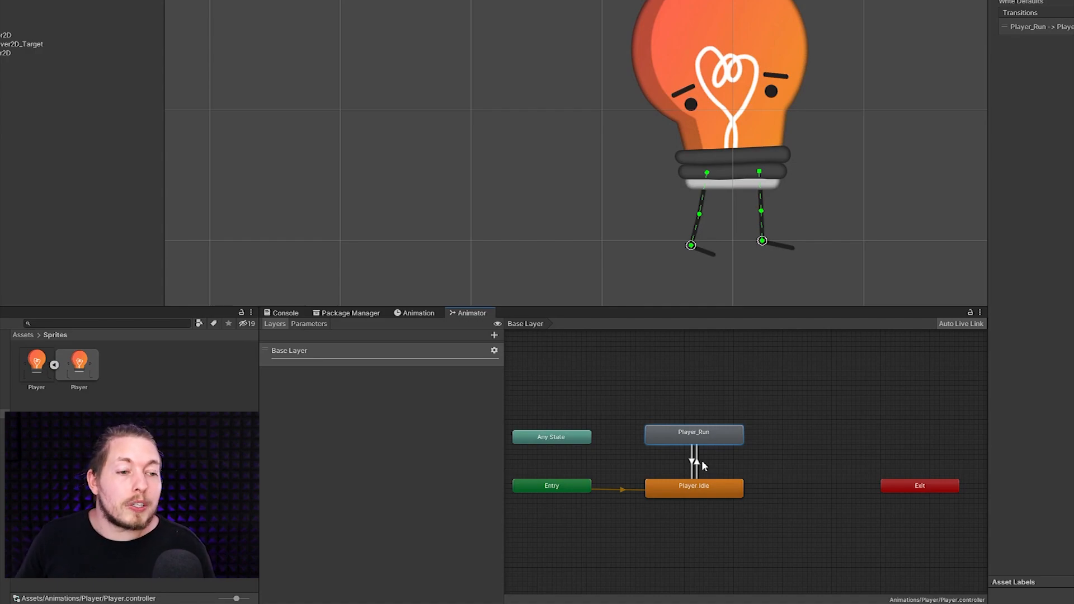
Step: Add a Float parameter named Speed to the Player's animator controller
click(317, 324)
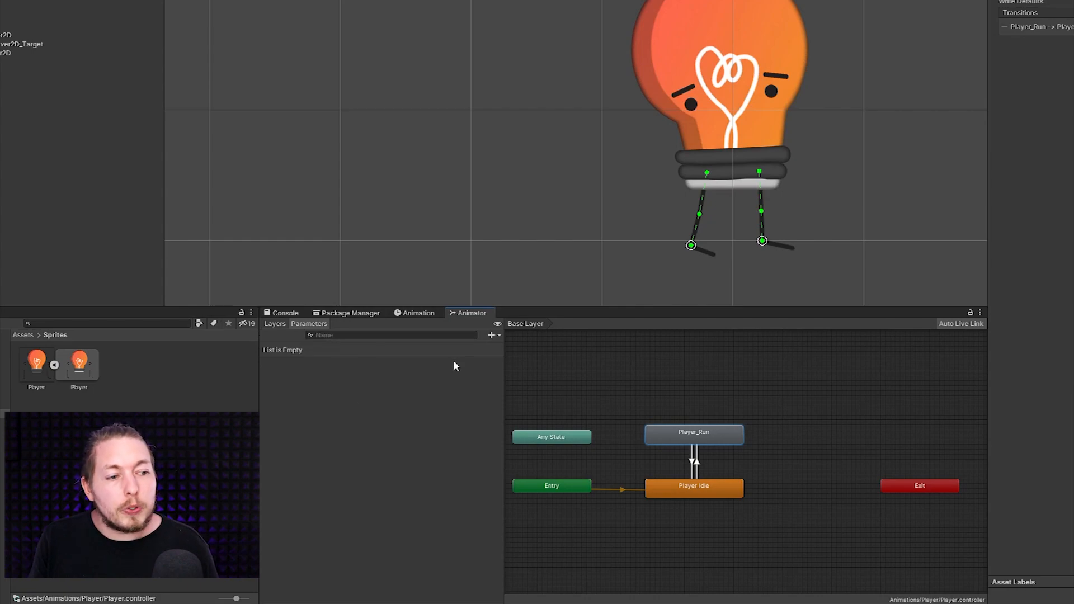
click(491, 334)
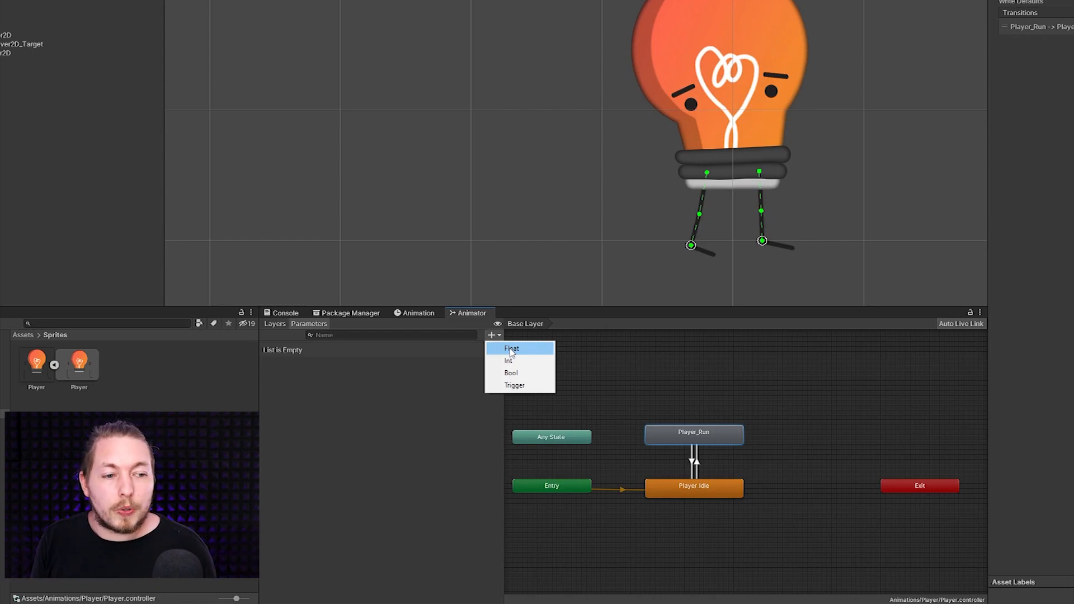
click(512, 349)
text(Speed)
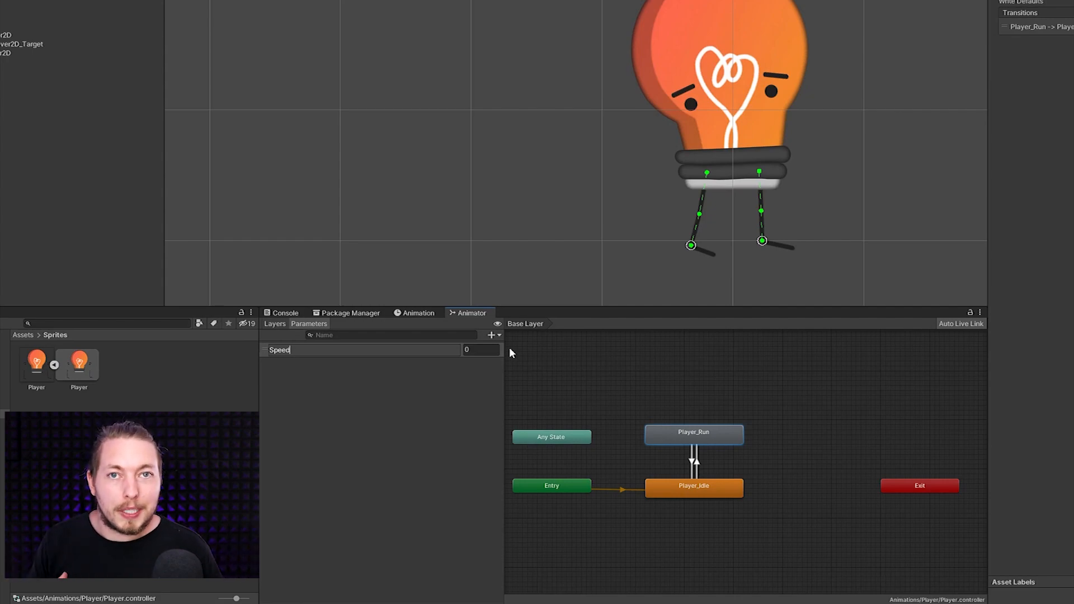
key(Return)
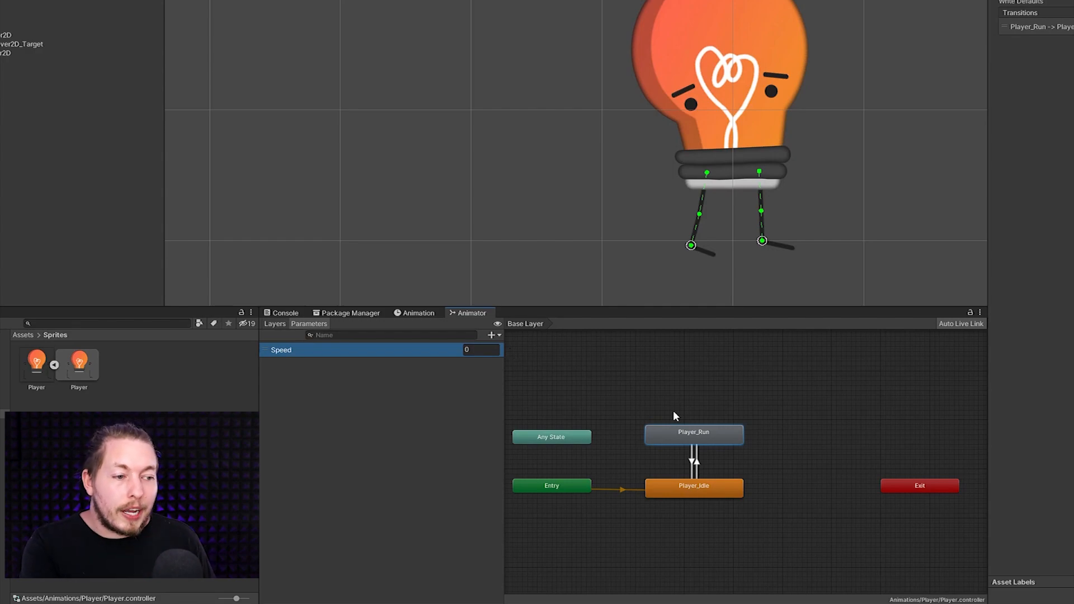
Step: Turn off Has Exit Time and Fixed Duration on the Player_Idle -> Player_Run transition and set its Transition Duration to 0
click(699, 463)
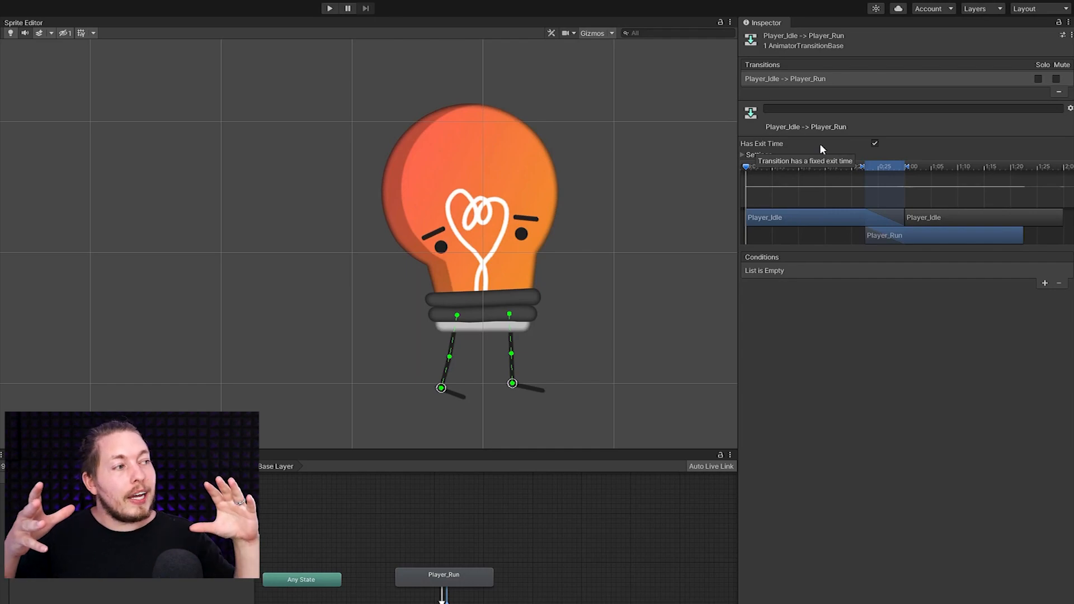
click(875, 143)
click(743, 155)
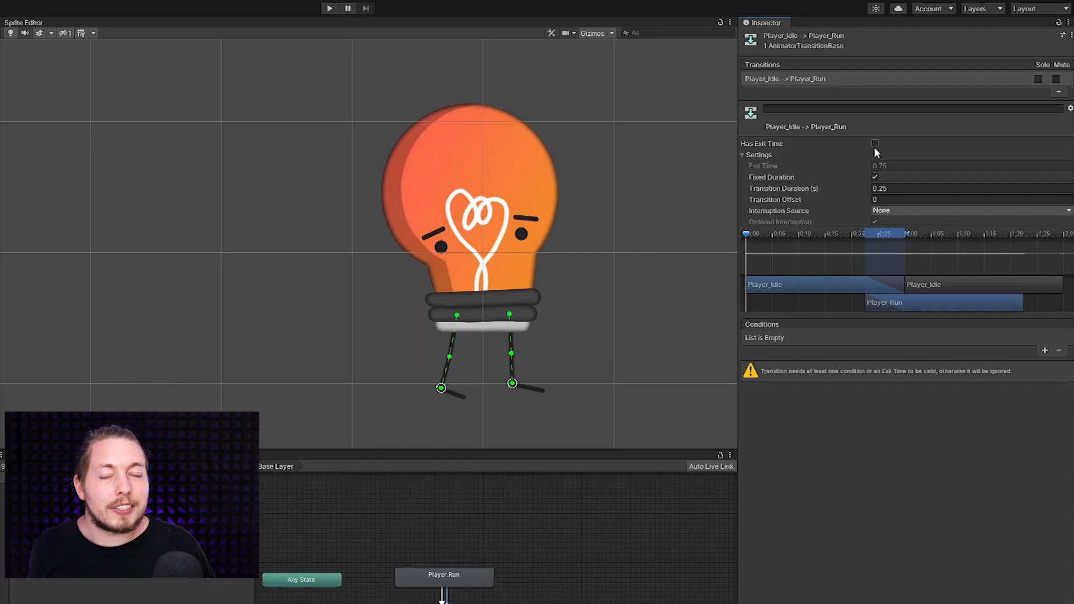
click(875, 177)
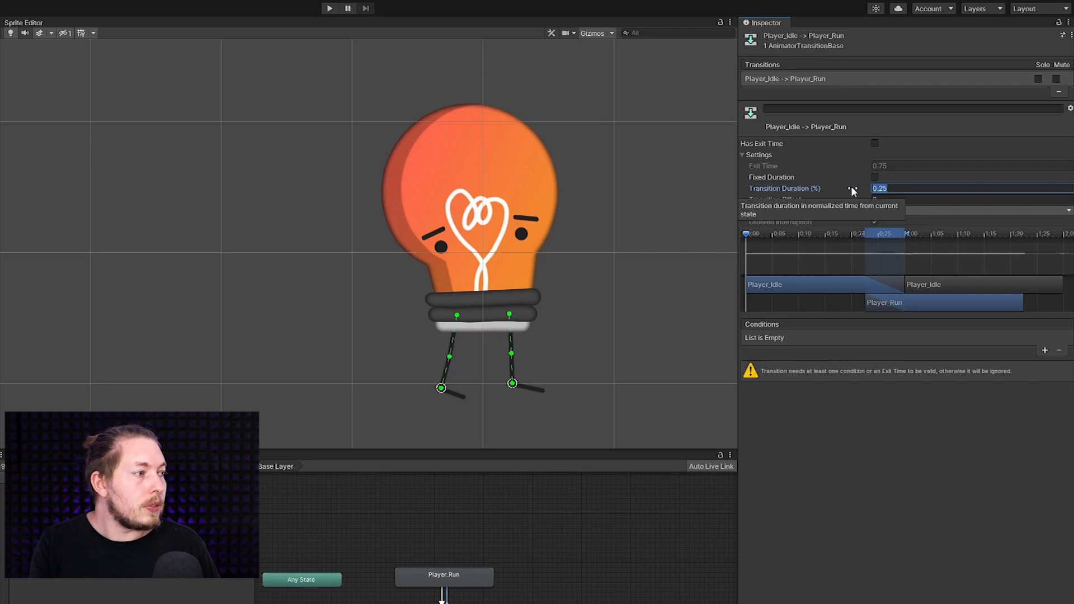
text(0)
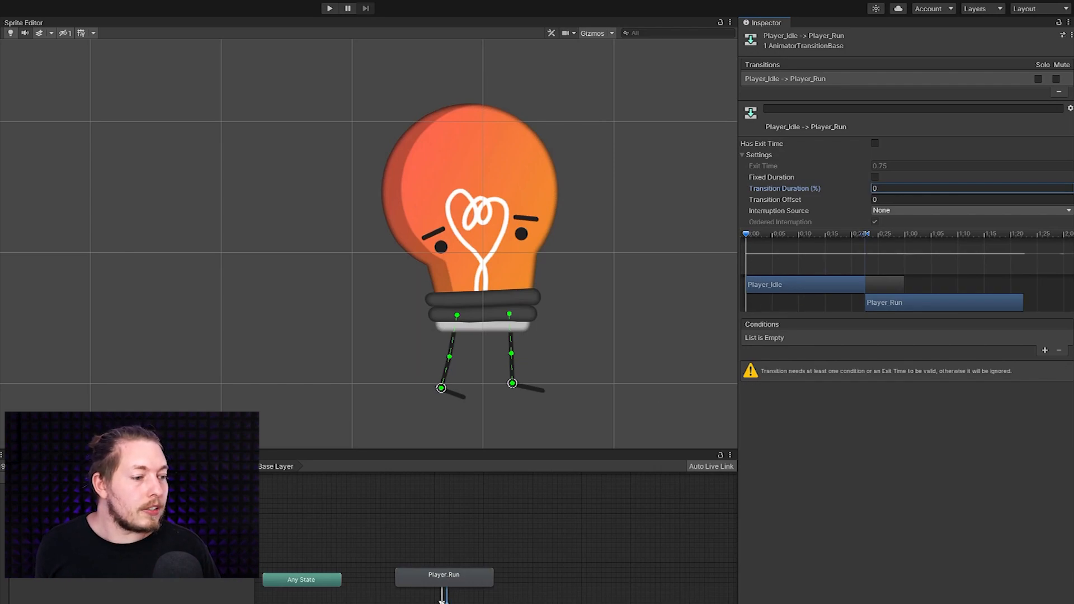
Step: Turn off Has Exit Time and Fixed Duration on the Player_Run -> Player_Idle transition and set its Transition Duration to 0
click(444, 598)
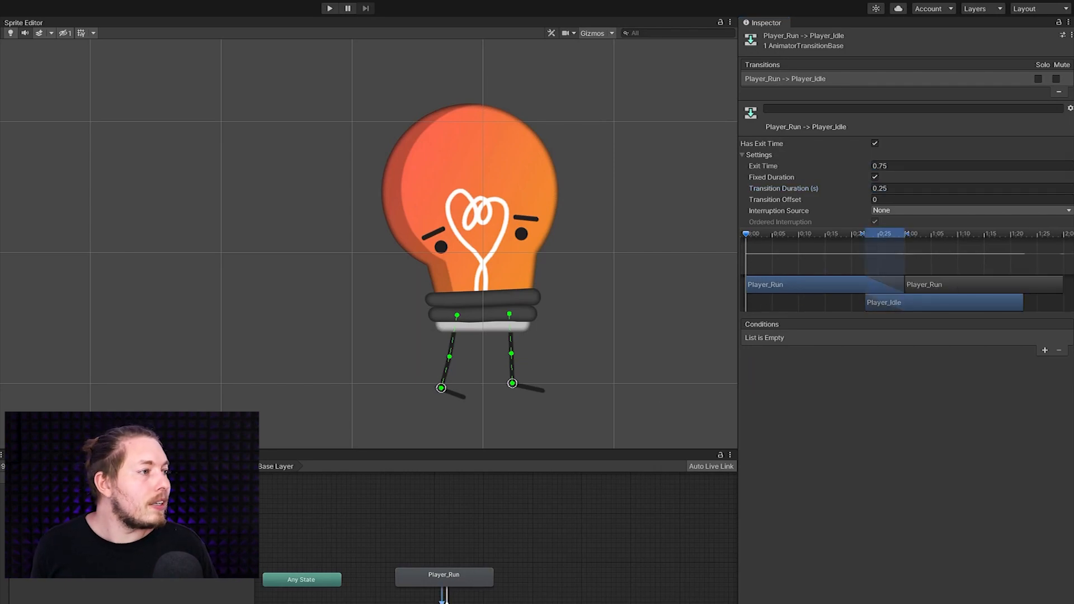
click(875, 144)
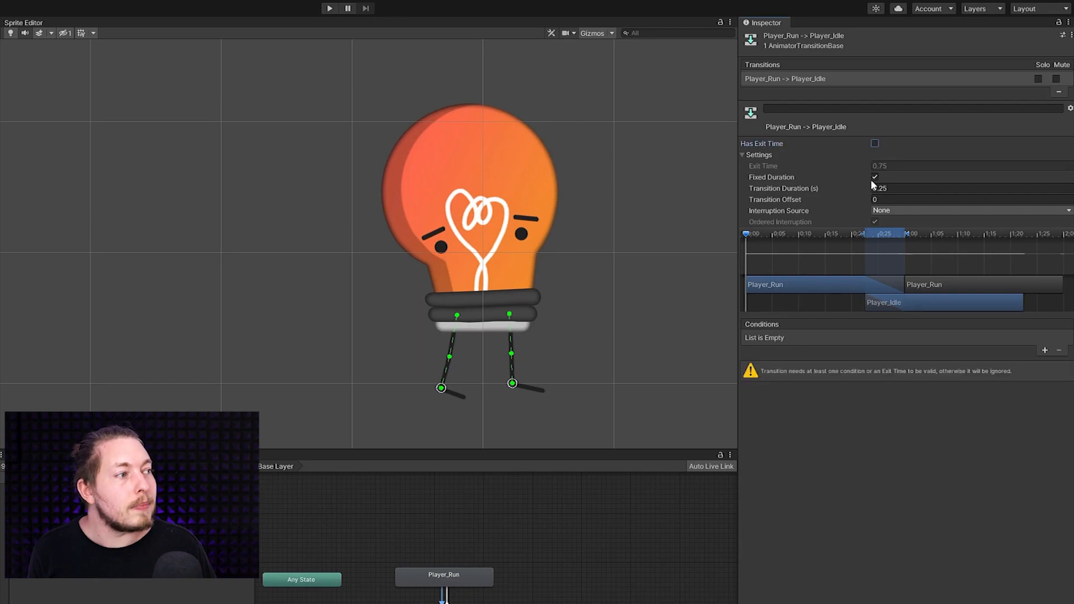
click(875, 177)
click(892, 188)
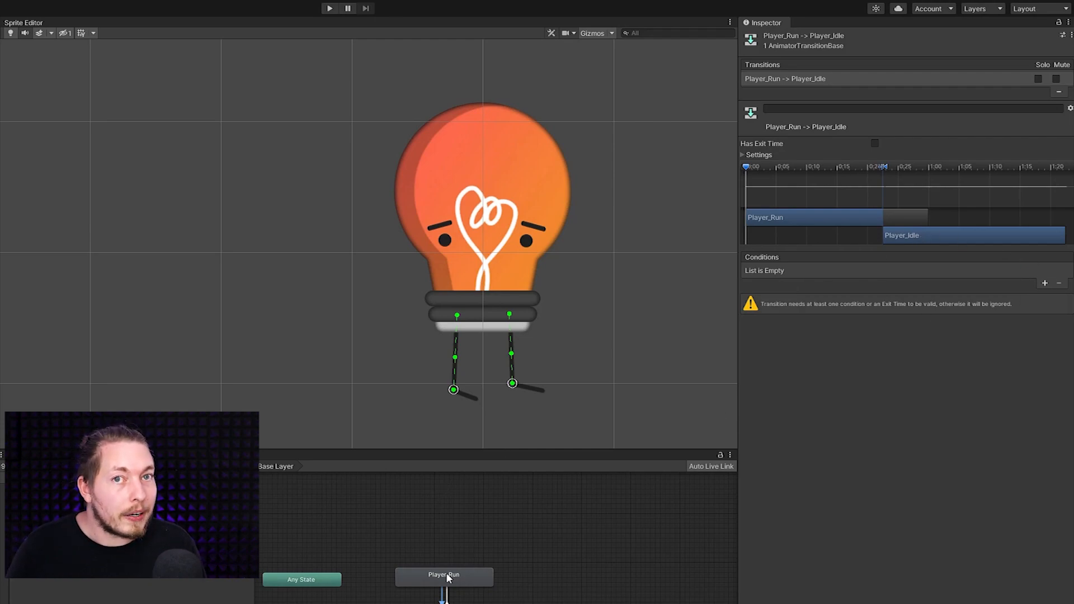
Step: Add the condition Speed Less 0.1 to the Player_Run -> Player_Idle transition
click(1044, 284)
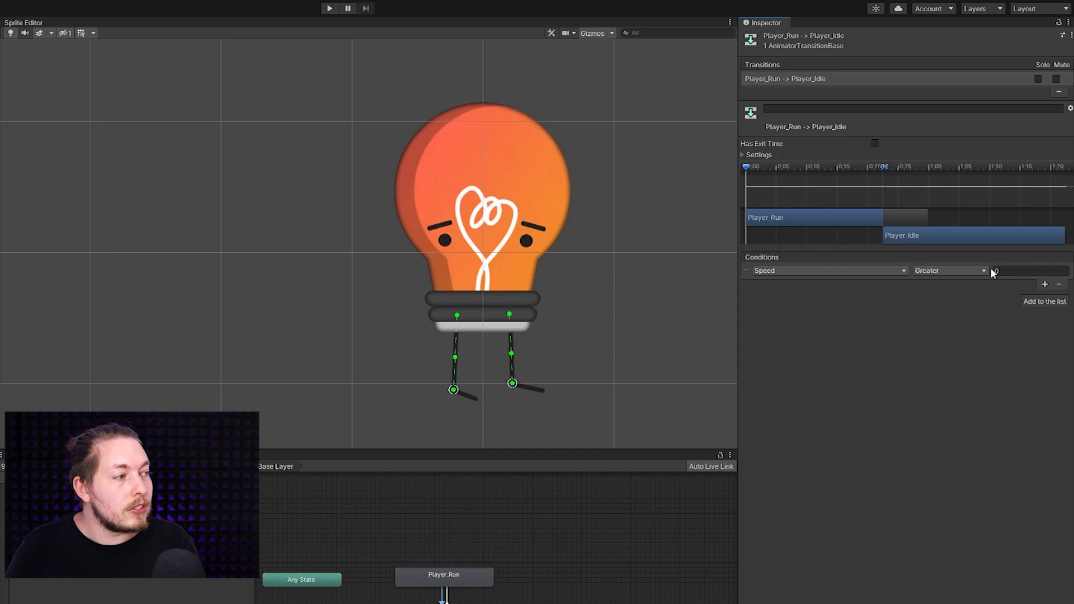
click(949, 271)
click(930, 295)
click(1014, 271)
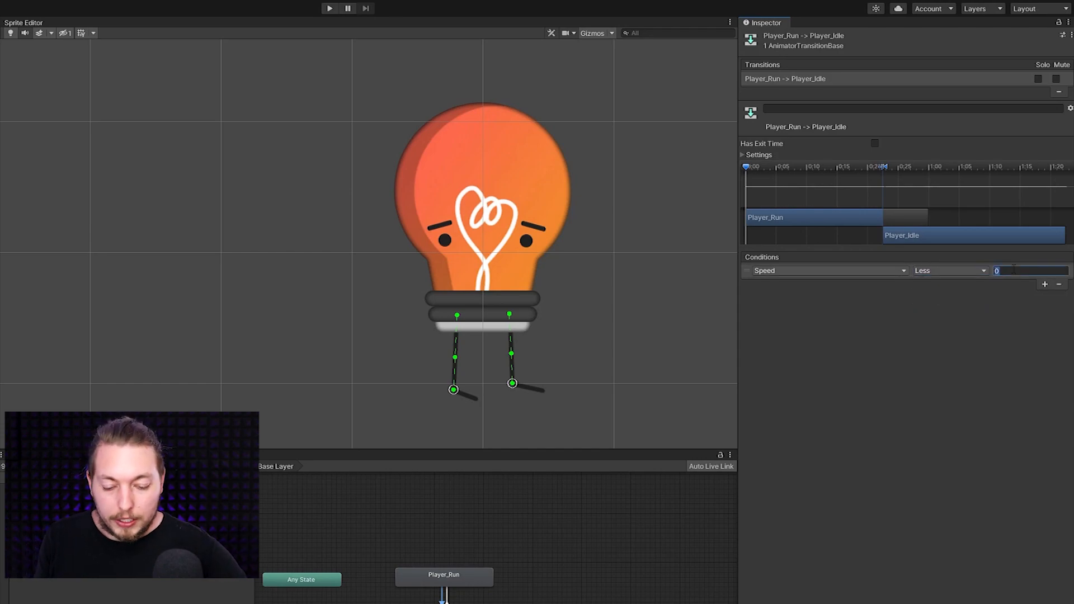
key(Return)
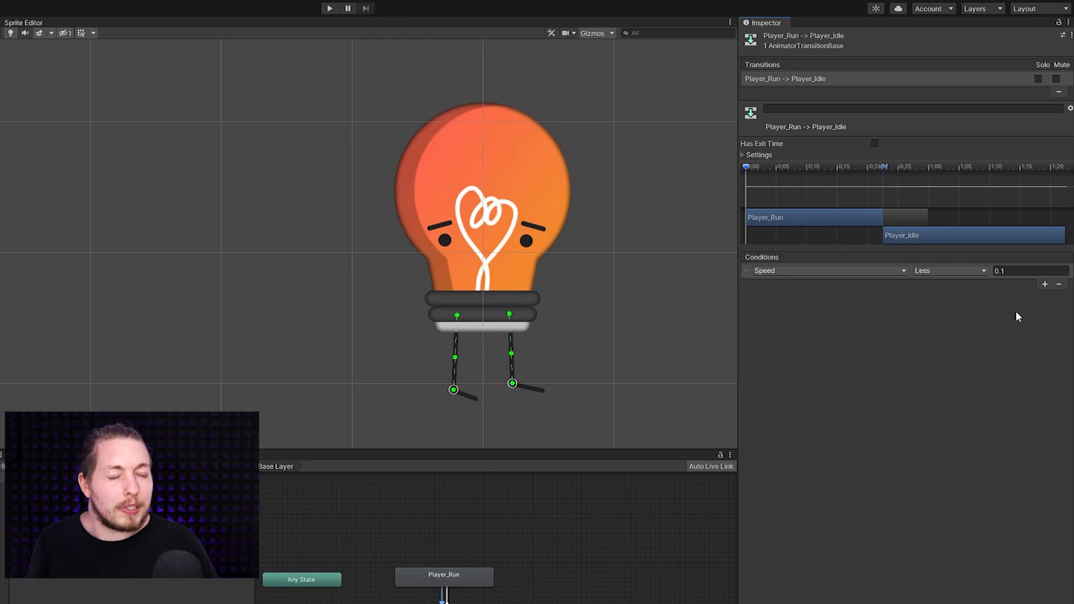
Step: Add the condition Speed Greater 0.1 to the Player_Idle -> Player_Run transition
click(447, 597)
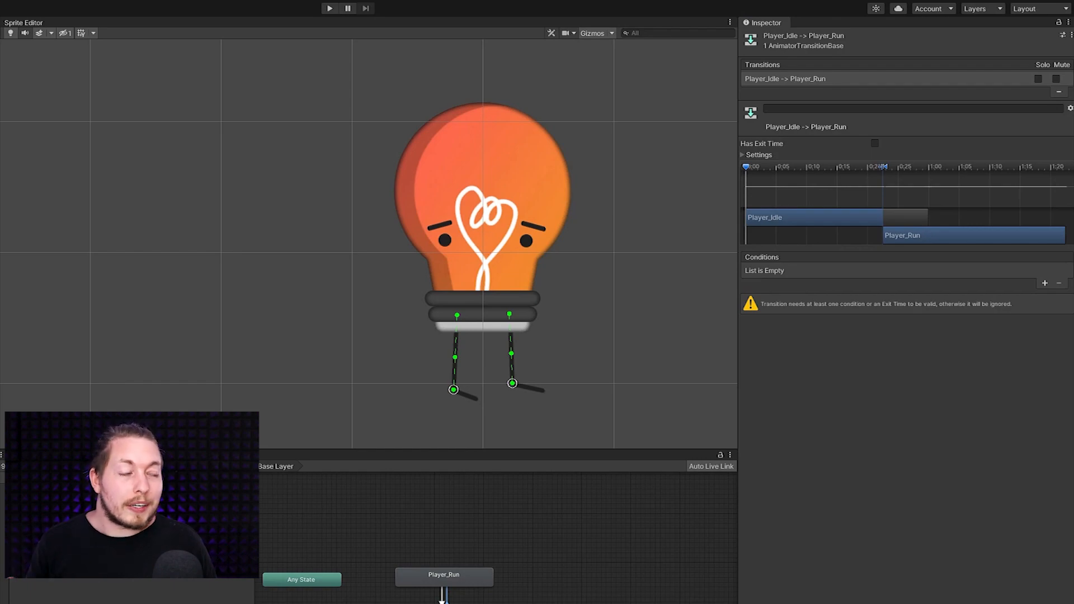
click(1044, 284)
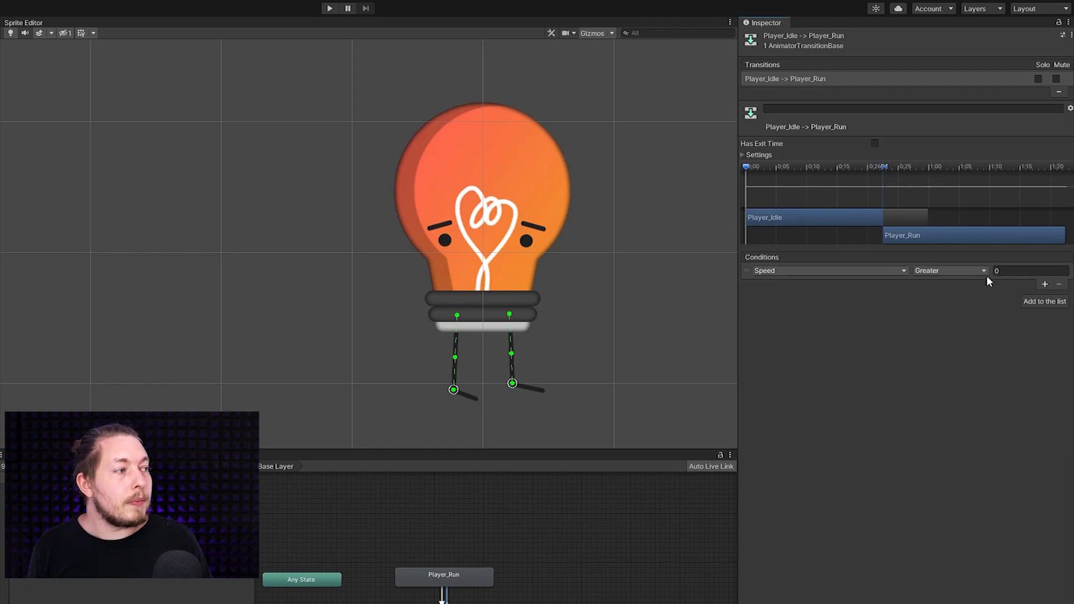
click(1013, 271)
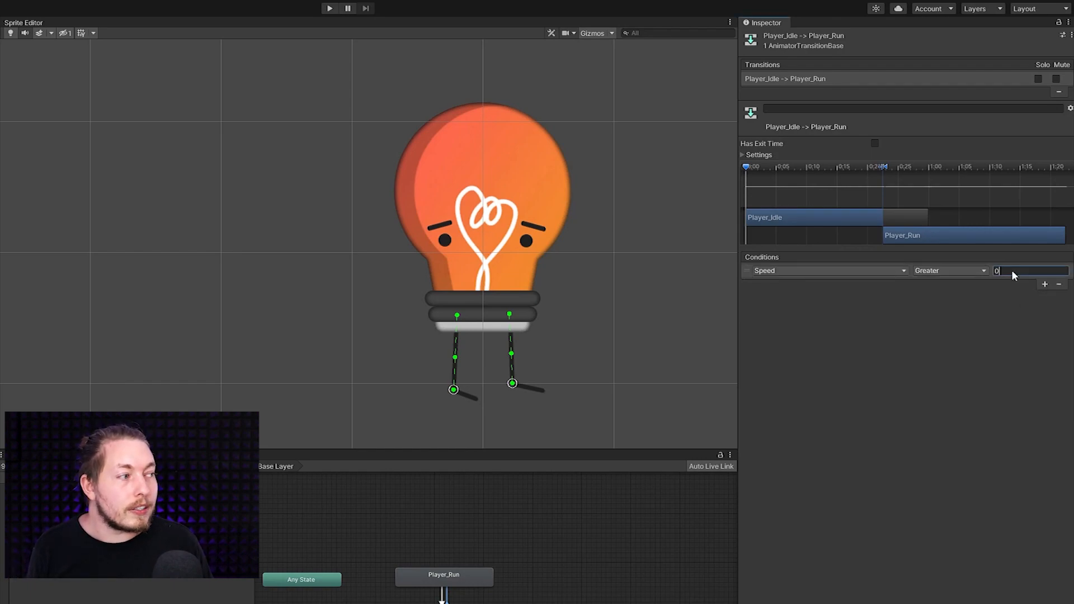
text(.1)
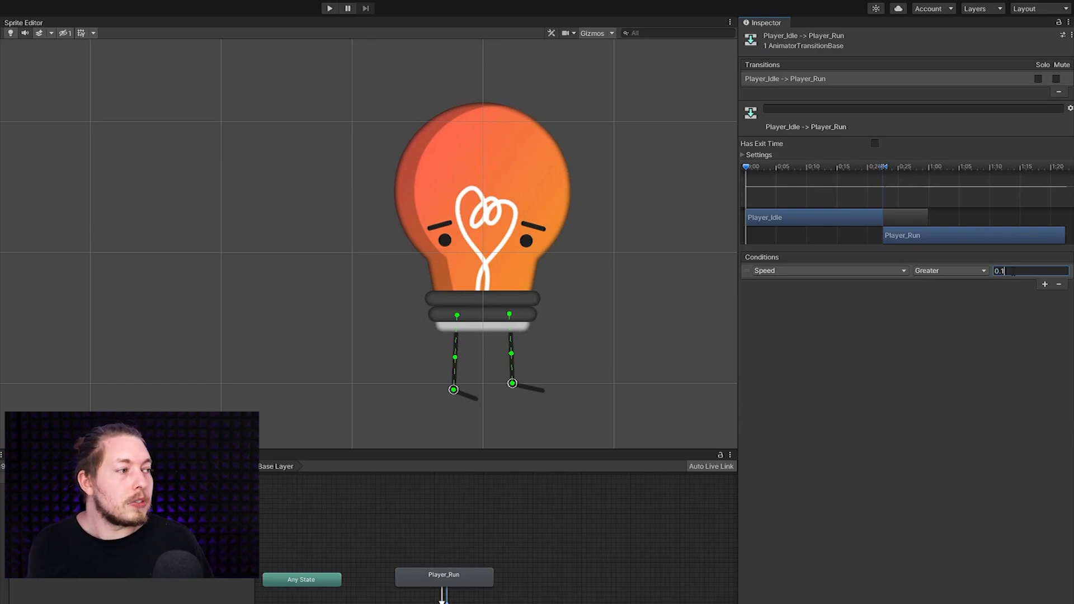
click(924, 332)
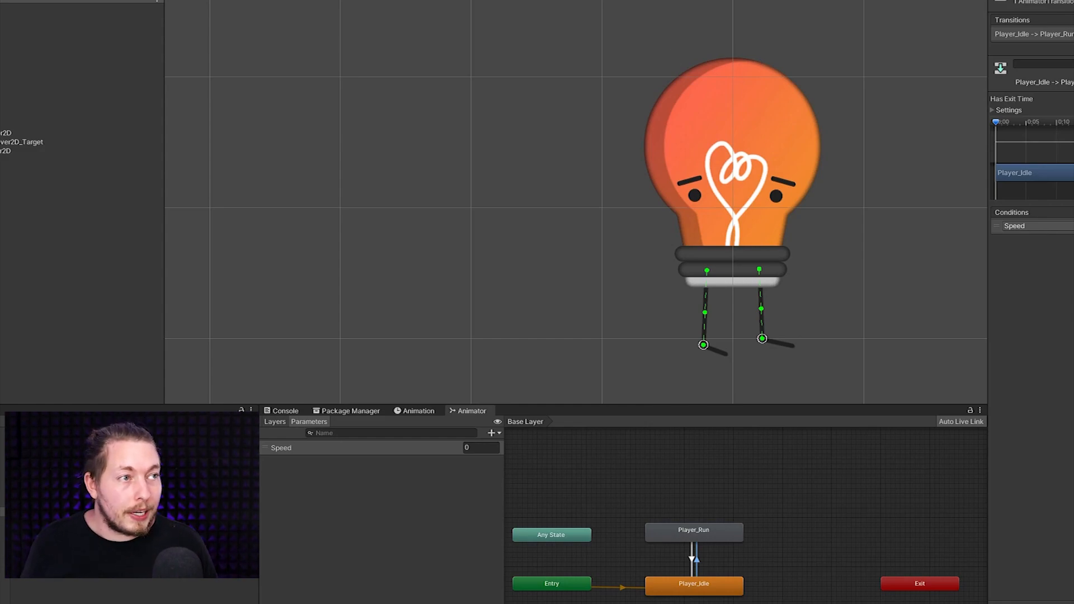
Step: Test the transitions in Play mode by setting Speed to 1 and clearing it again, and stop playback
key(ctrl+p)
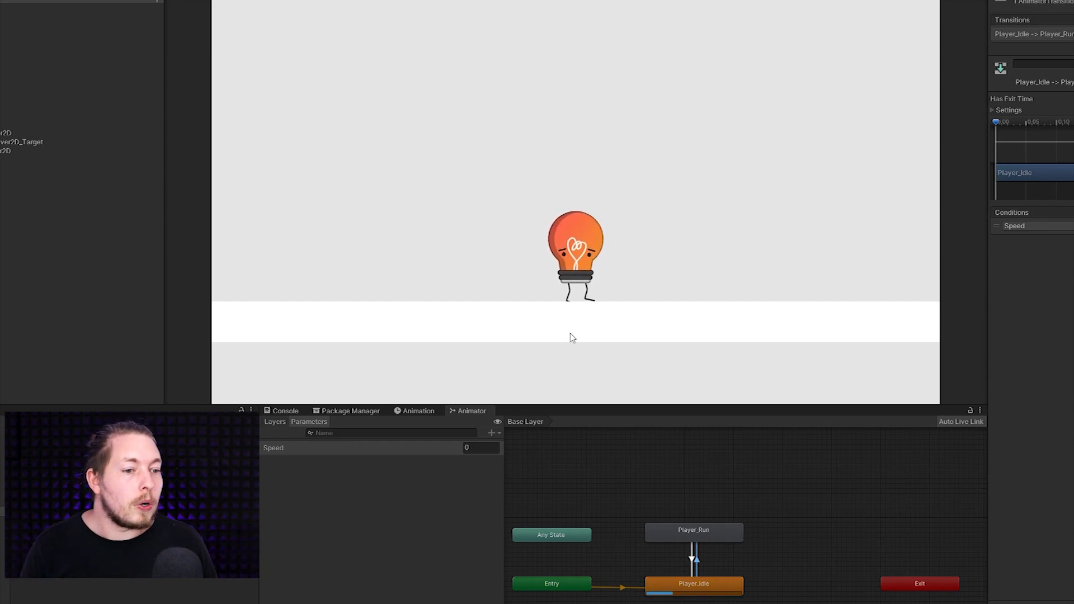
click(481, 448)
text(1)
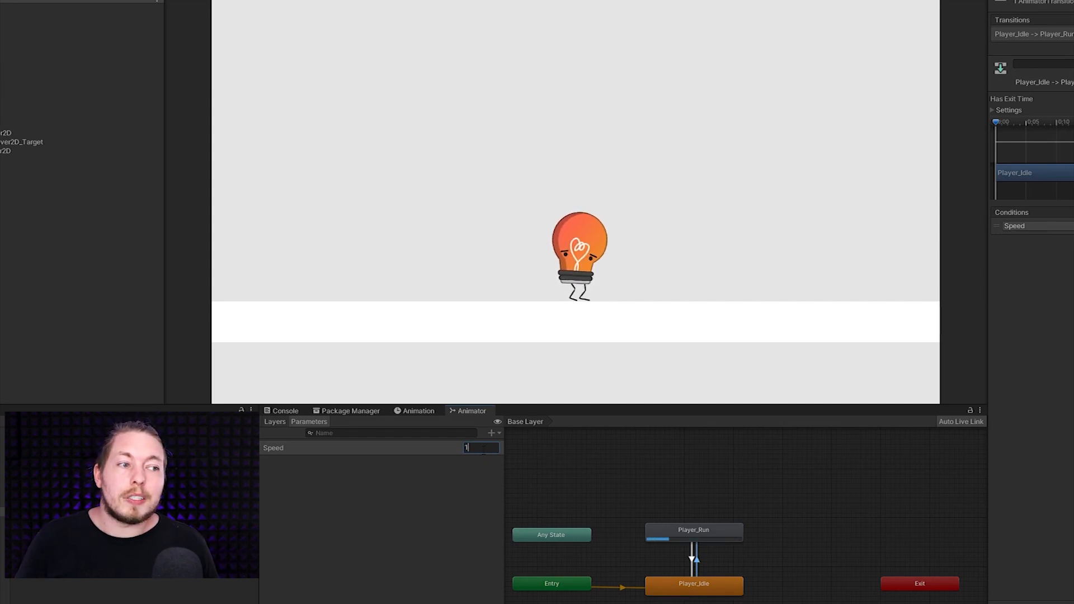
key(BackSpace)
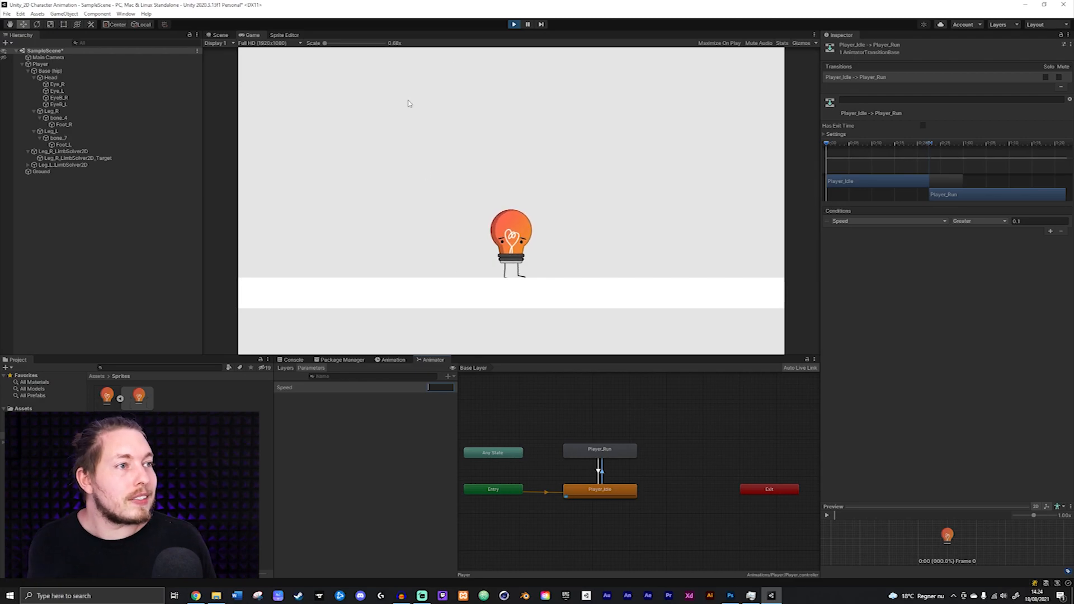
click(514, 24)
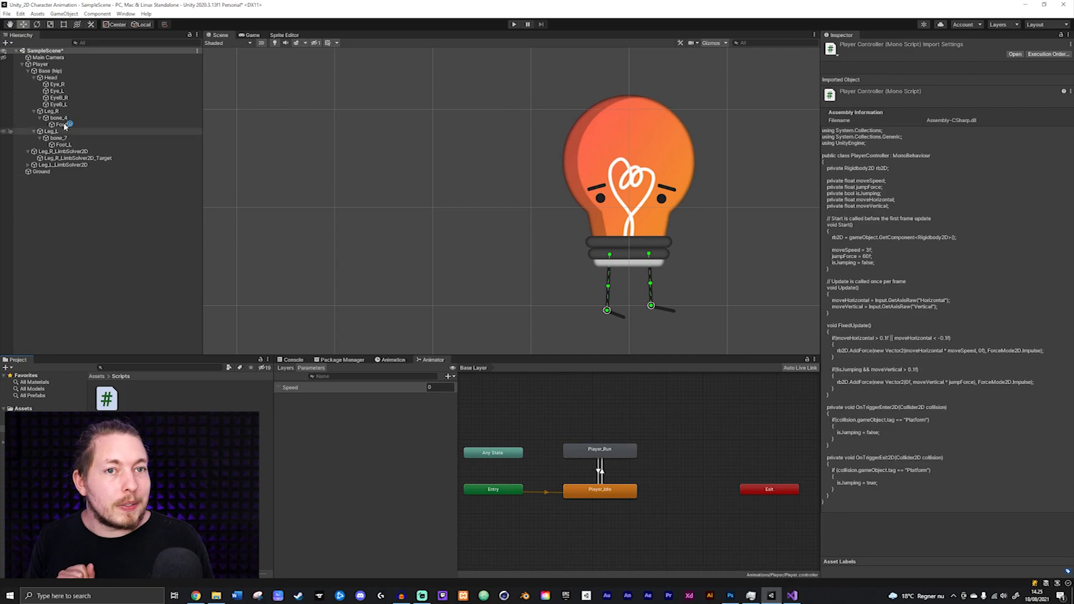
Step: Review the Player object's components and the PlayerController script's code in Visual Studio
click(41, 64)
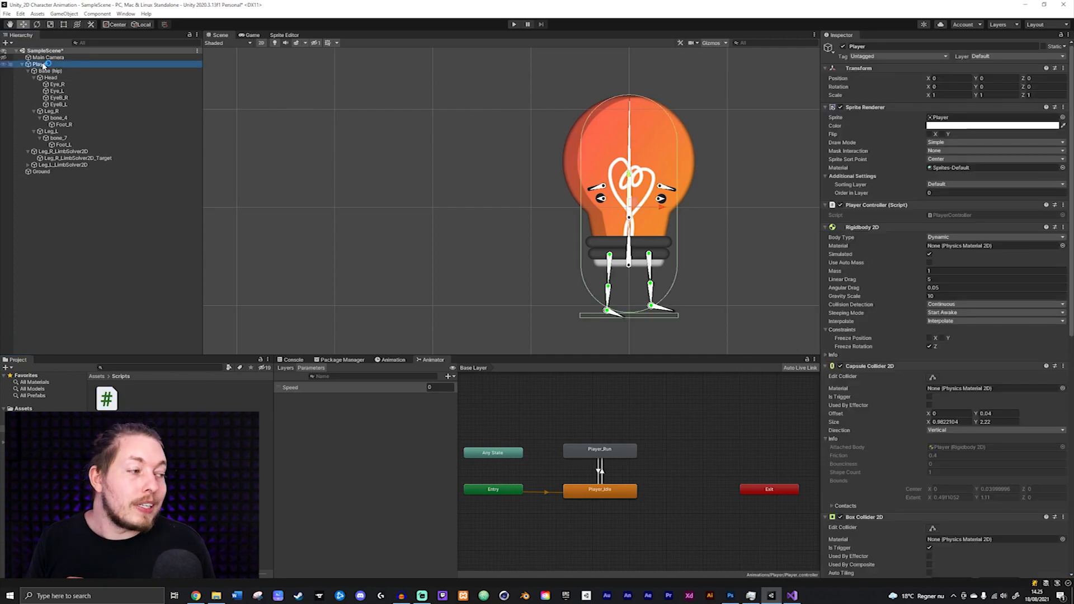
scroll(862, 378, down, 10)
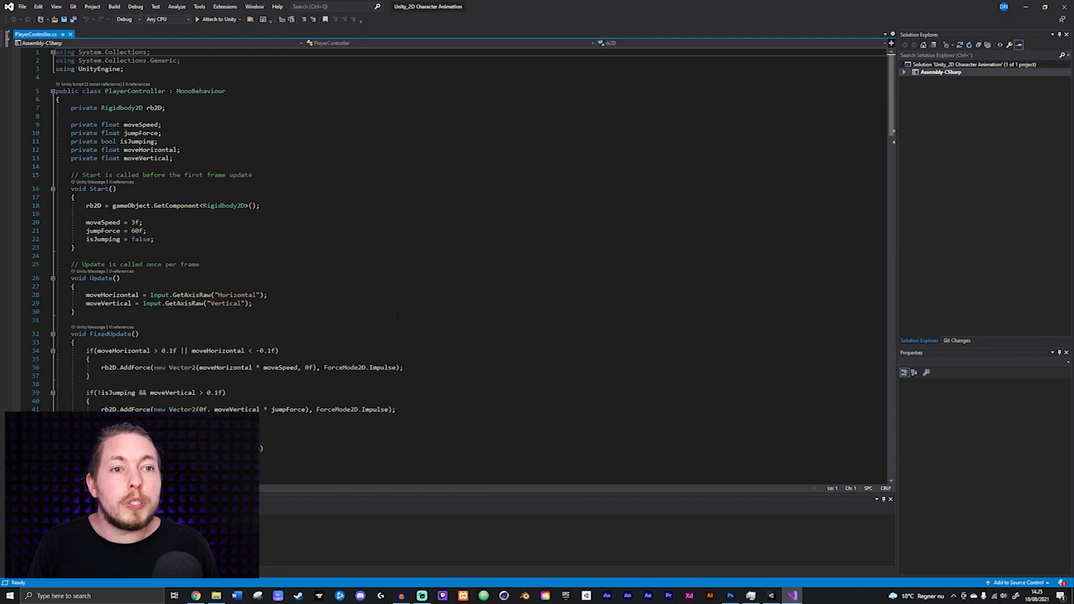
ctrl+scroll(397, 317, up, 4)
ctrl+scroll(397, 317, up, 2)
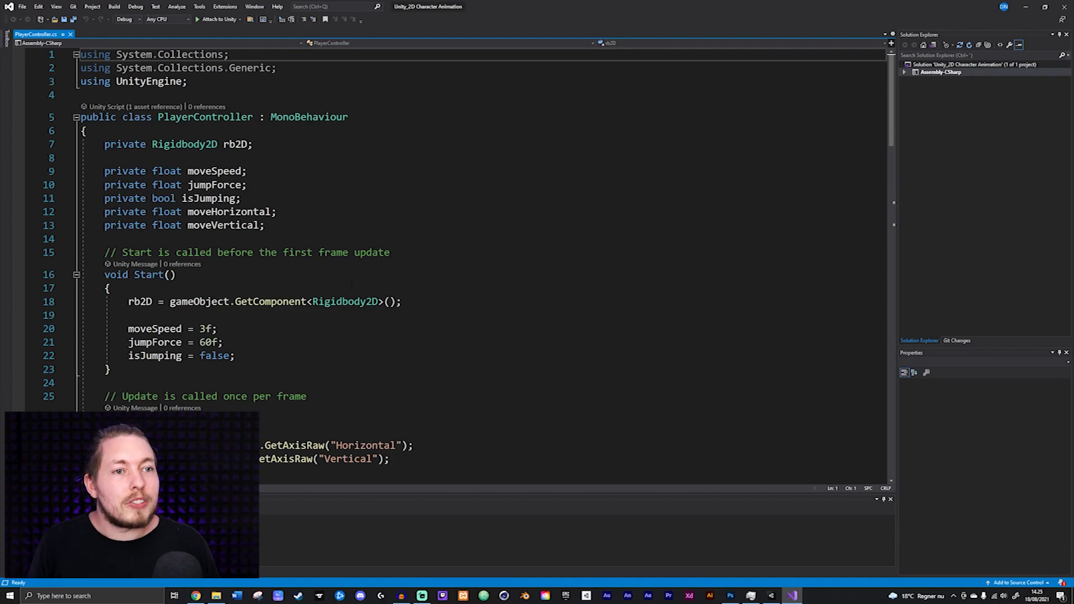
Step: Declare a private Animator field named animate below the rb2D field in the PlayerController class
click(271, 146)
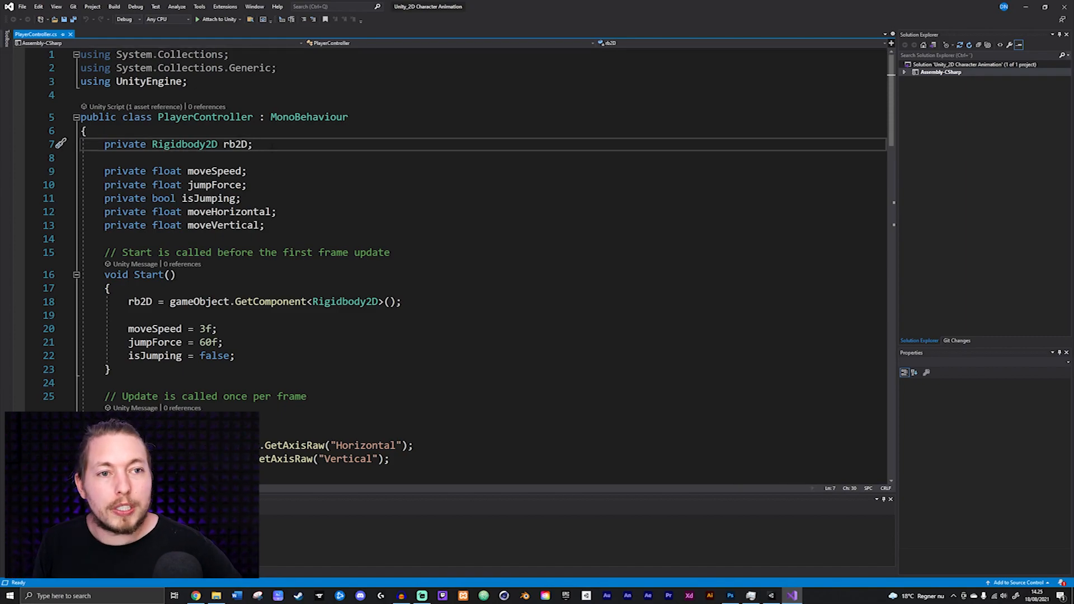
key(Return)
text(private Animator)
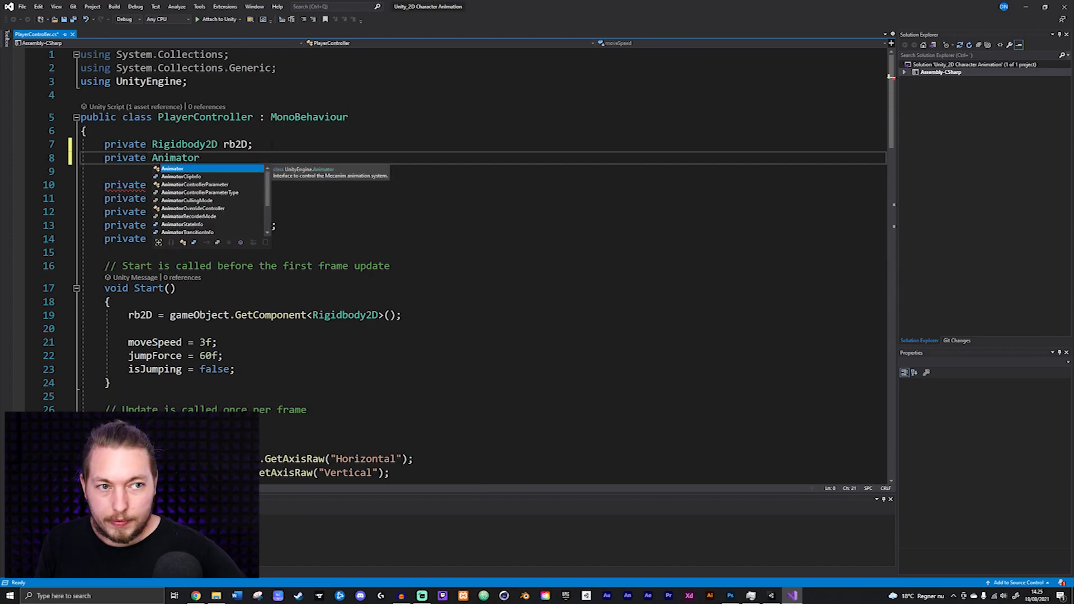
text( animate;)
double_click(238, 160)
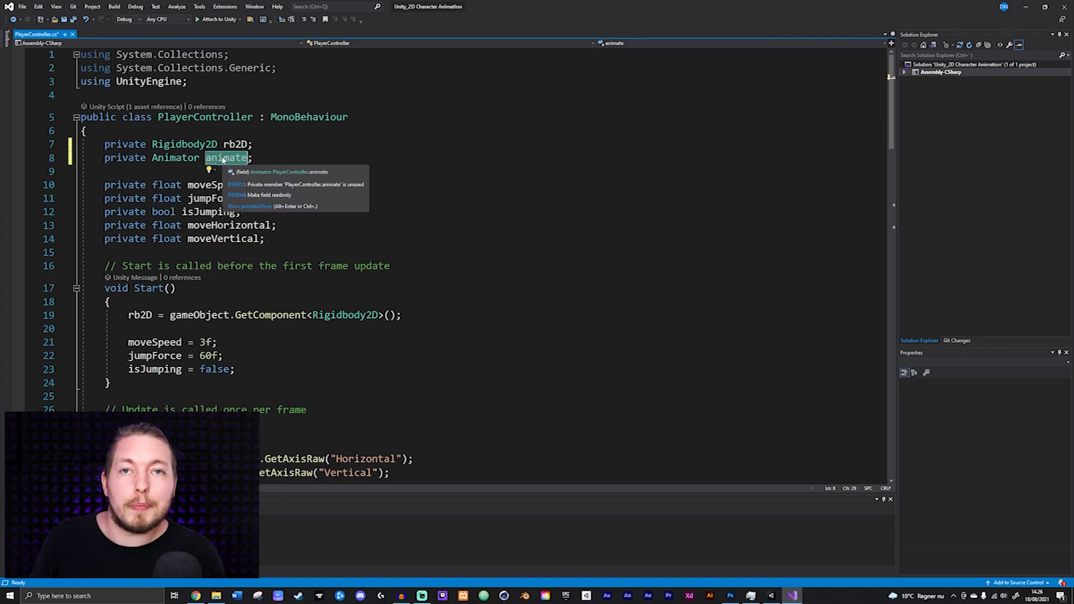
Step: In Start, assign animate below the rb2D line using a copy of its gameObject.GetComponent<Rigidbody2D>() call
scroll(230, 162, down, 2)
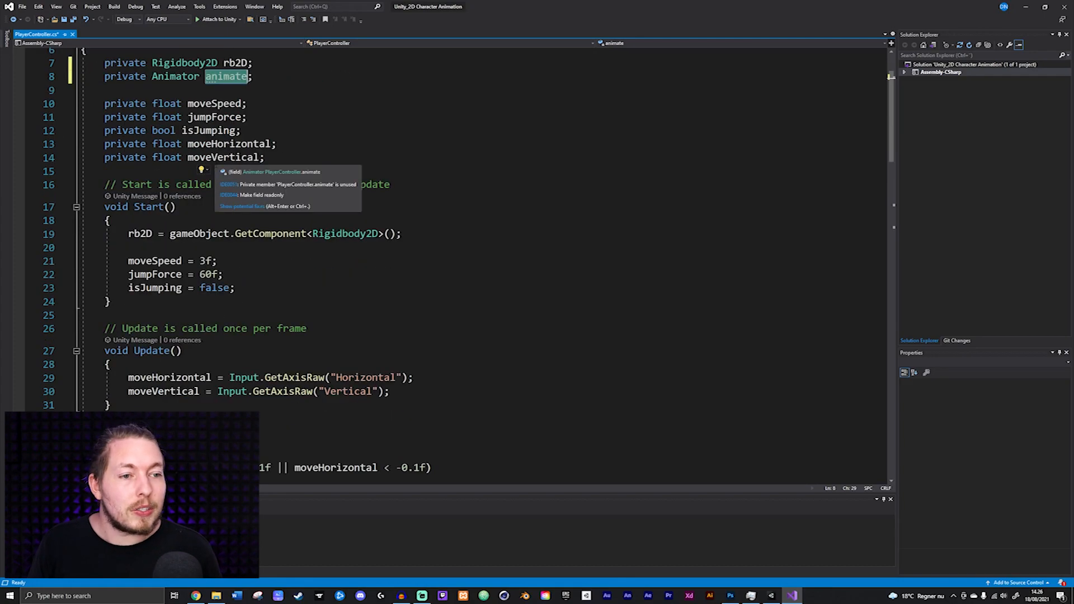
scroll(448, 258, down, 1)
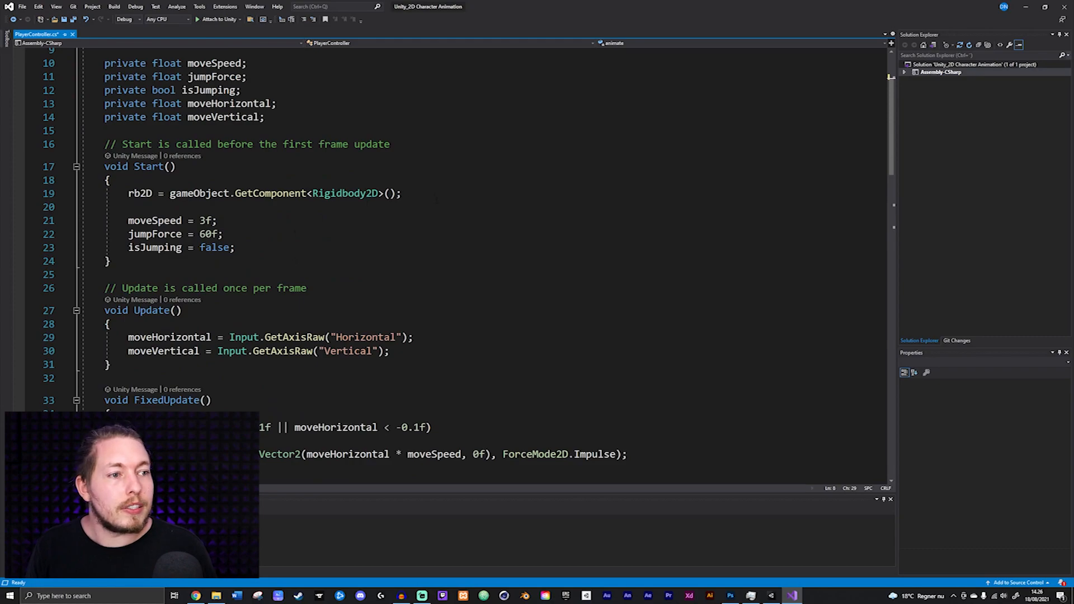
click(435, 194)
key(Return)
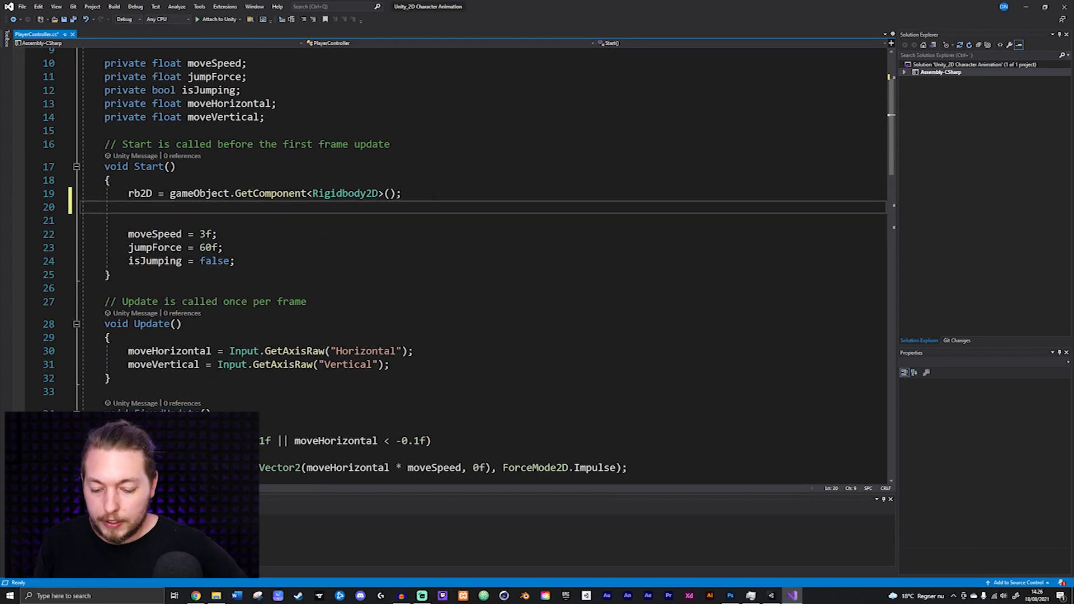
text(animate =)
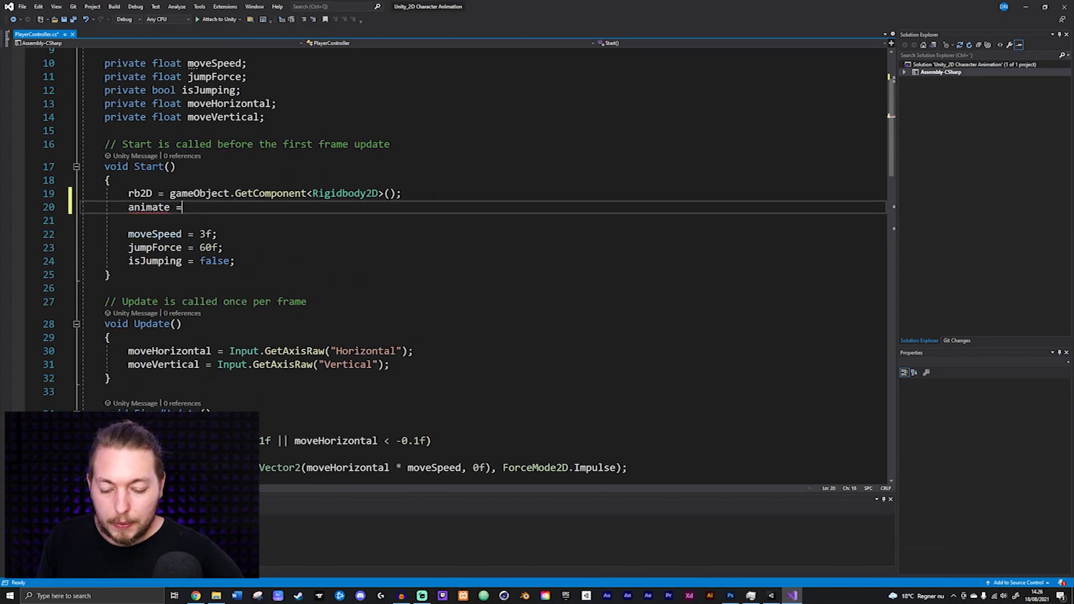
text( gameObject)
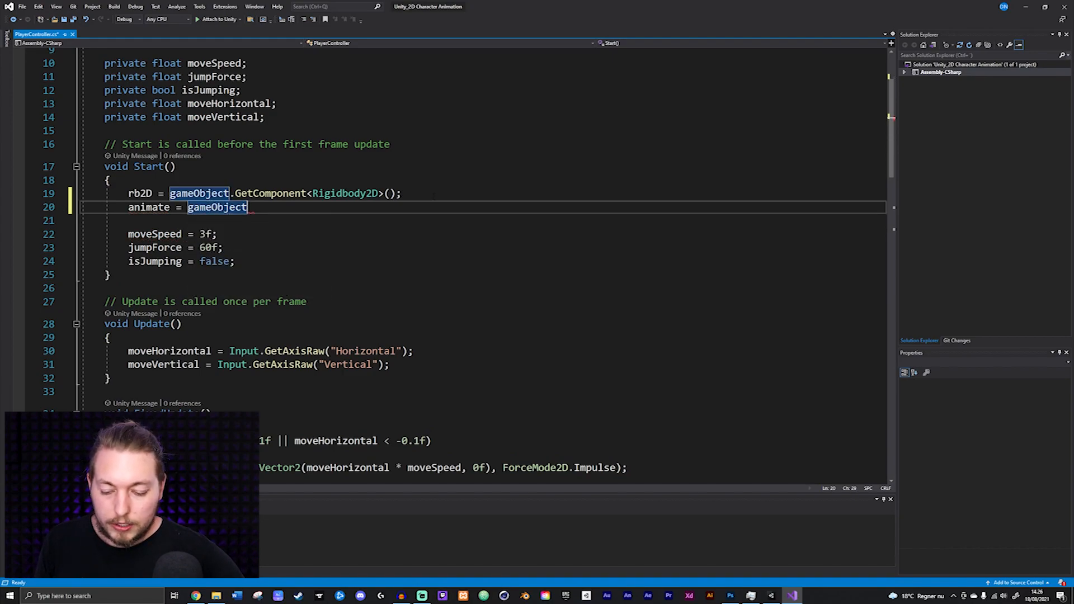
text(.Get)
click(418, 194)
drag(419, 193, 248, 207)
key(ctrl+c)
key(ctrl+v)
Step: Replace the Rigidbody2D type in the animate assignment with Animator, copied from the field declaration
double_click(361, 208)
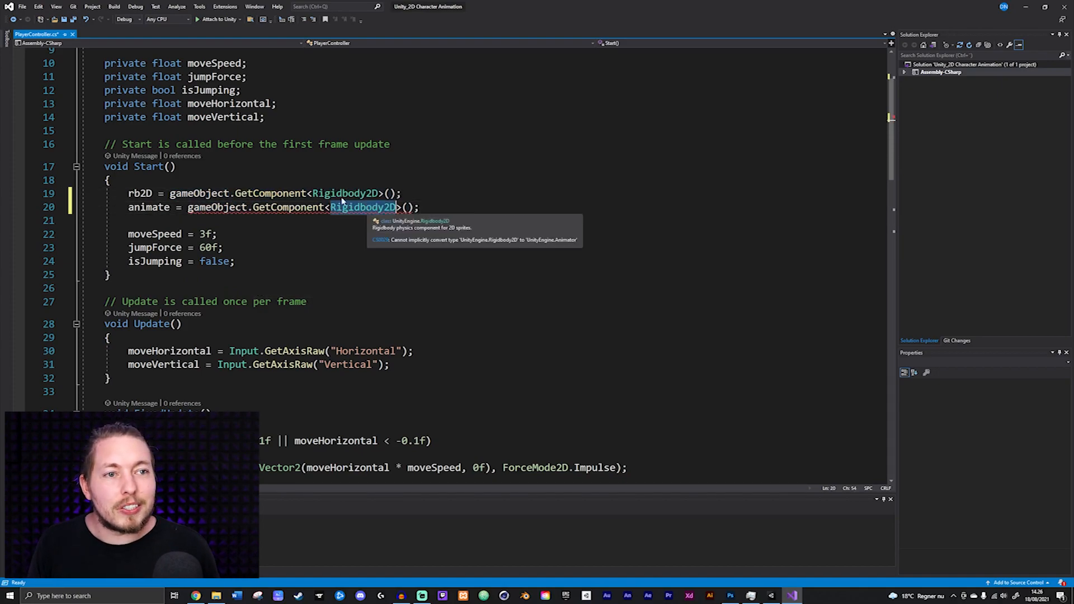
scroll(361, 208, up, 2)
double_click(176, 117)
key(ctrl+c)
double_click(383, 289)
key(ctrl+v)
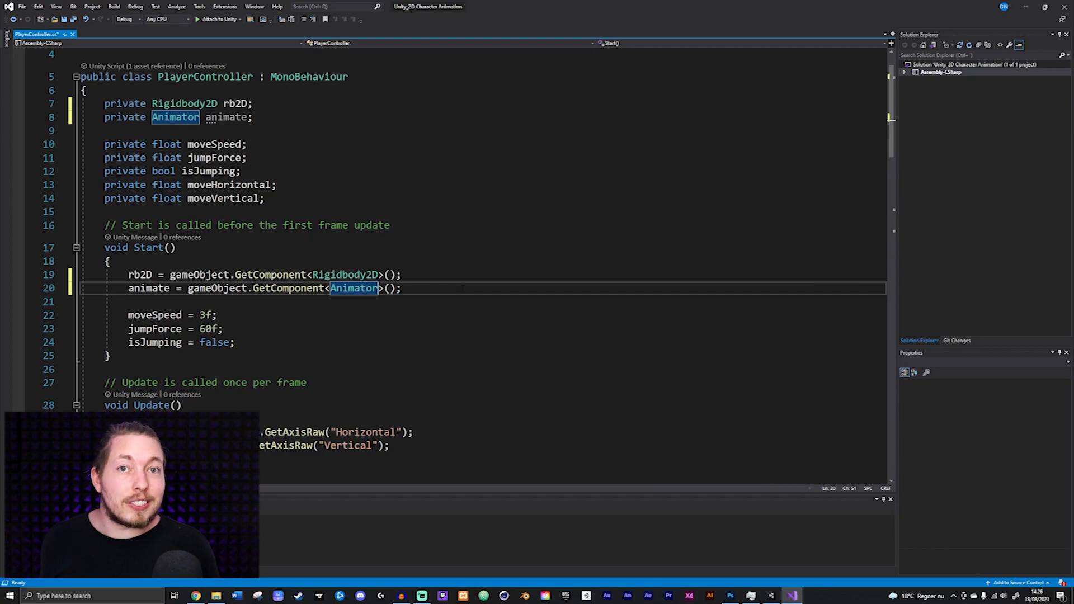
Step: In FixedUpdate, add an animate.SetFloat() call below the AddForce line inside the horizontal movement condition
scroll(465, 261, down, 8)
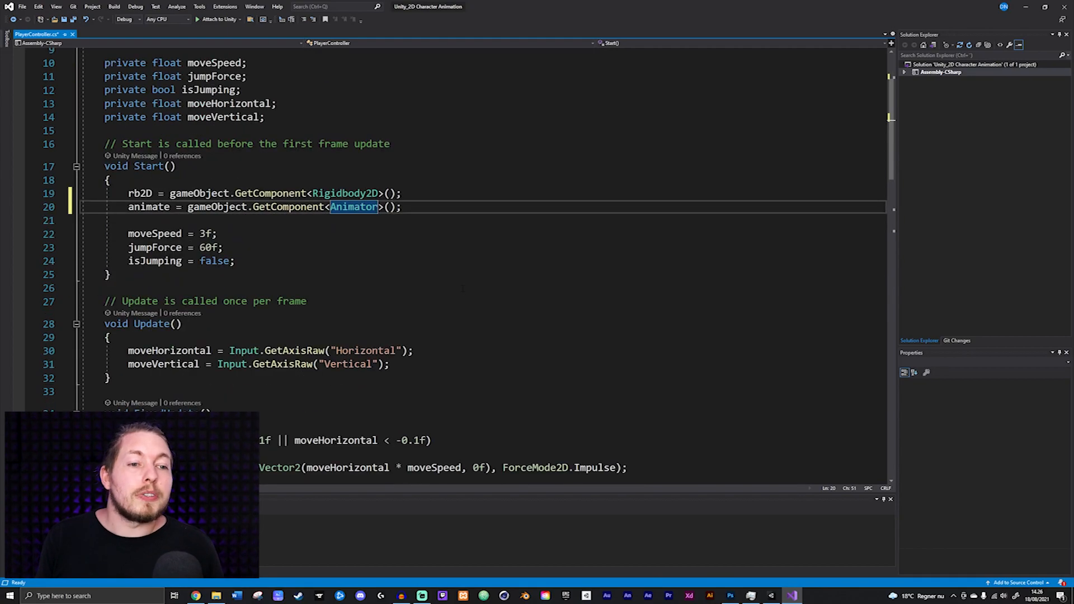
scroll(462, 289, down, 1)
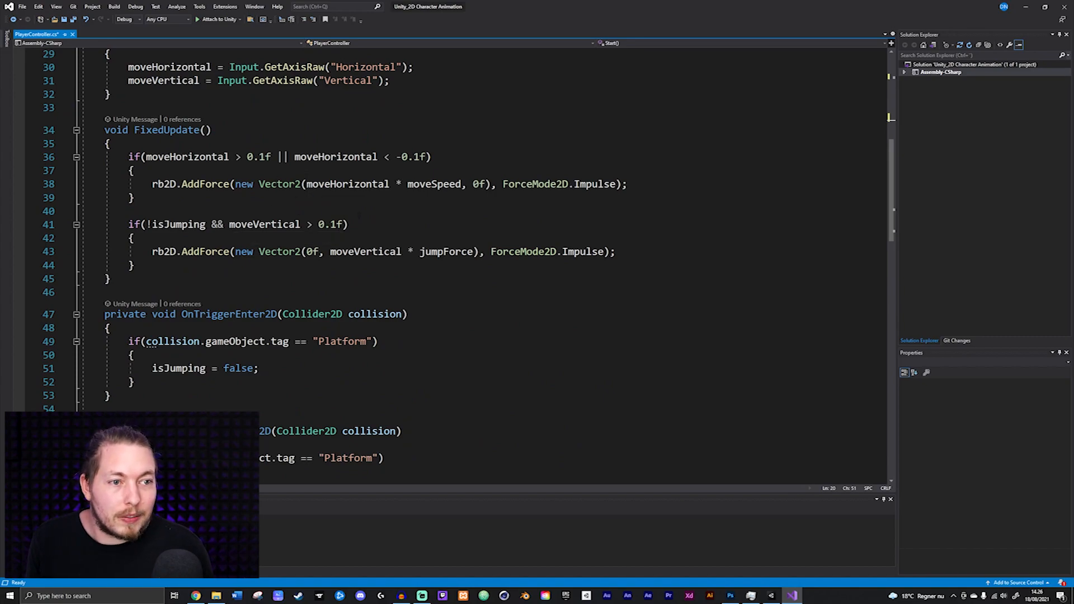
click(641, 183)
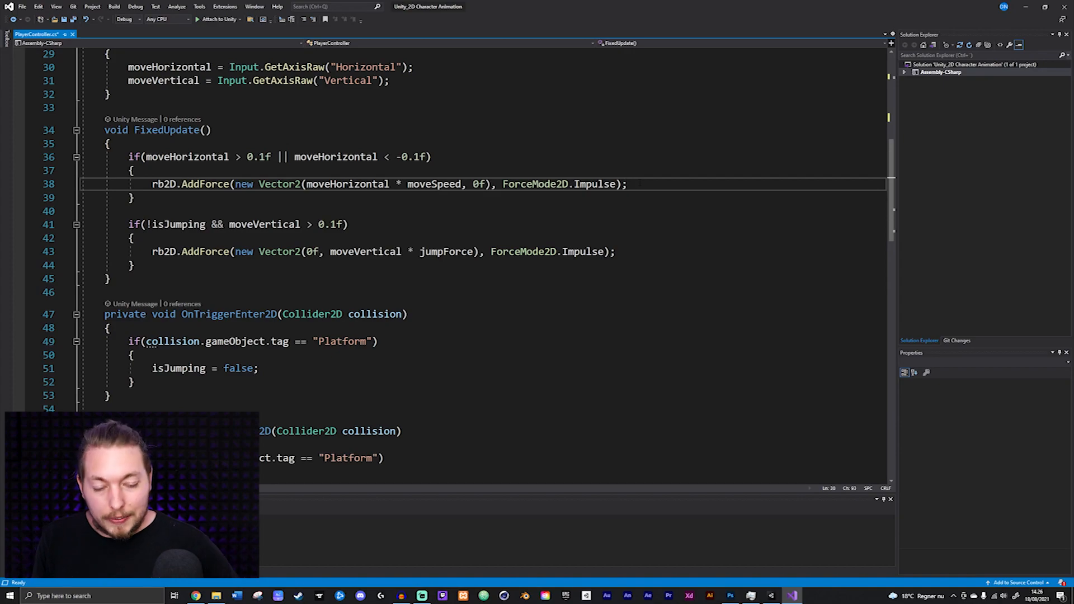
key(Return)
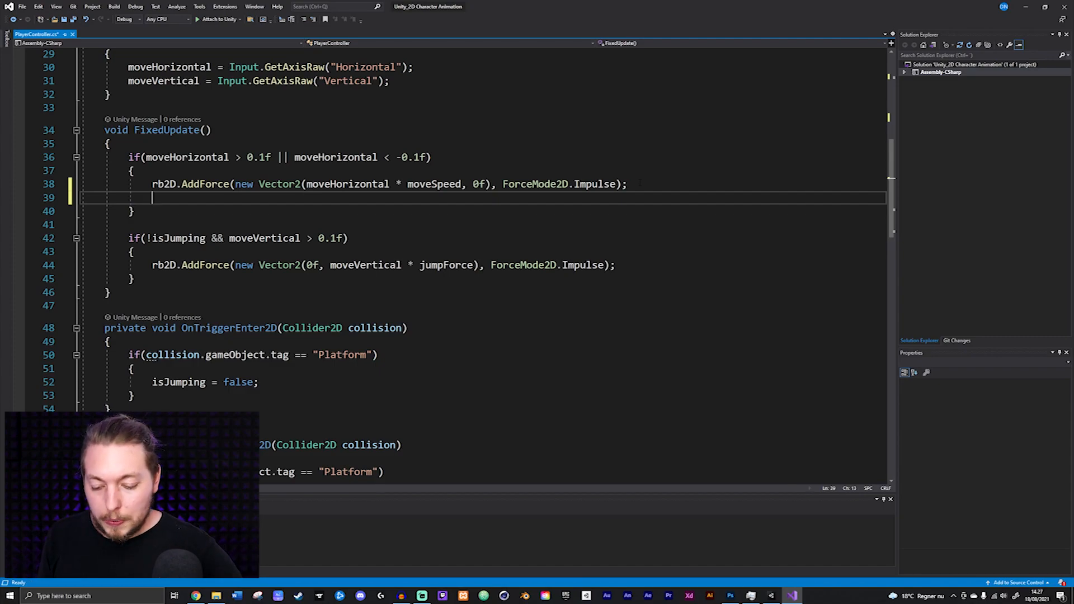
text(a)
click(224, 273)
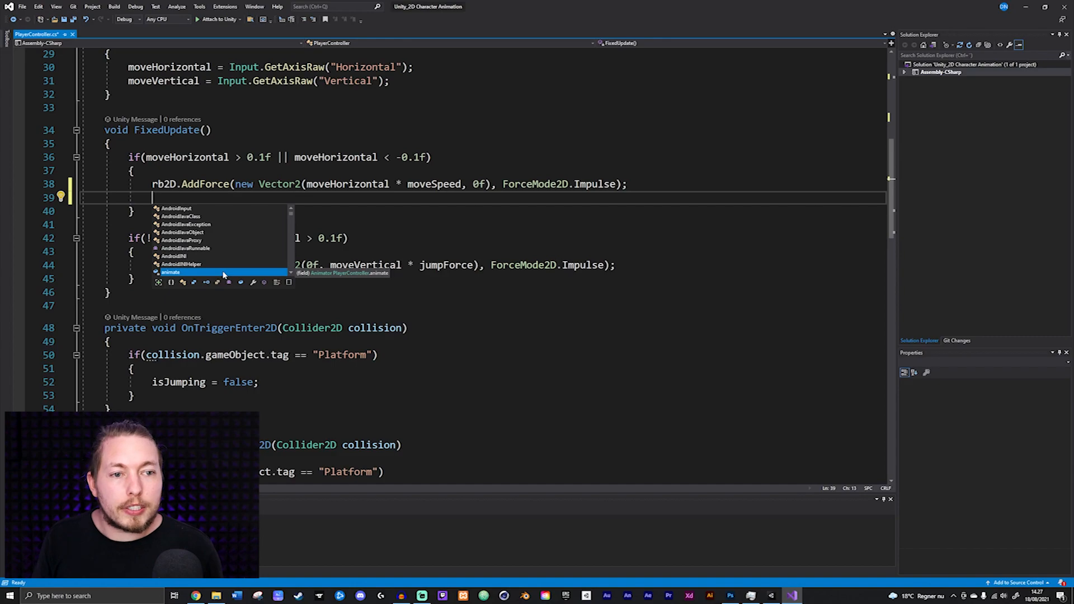
key(Tab)
text(.Set)
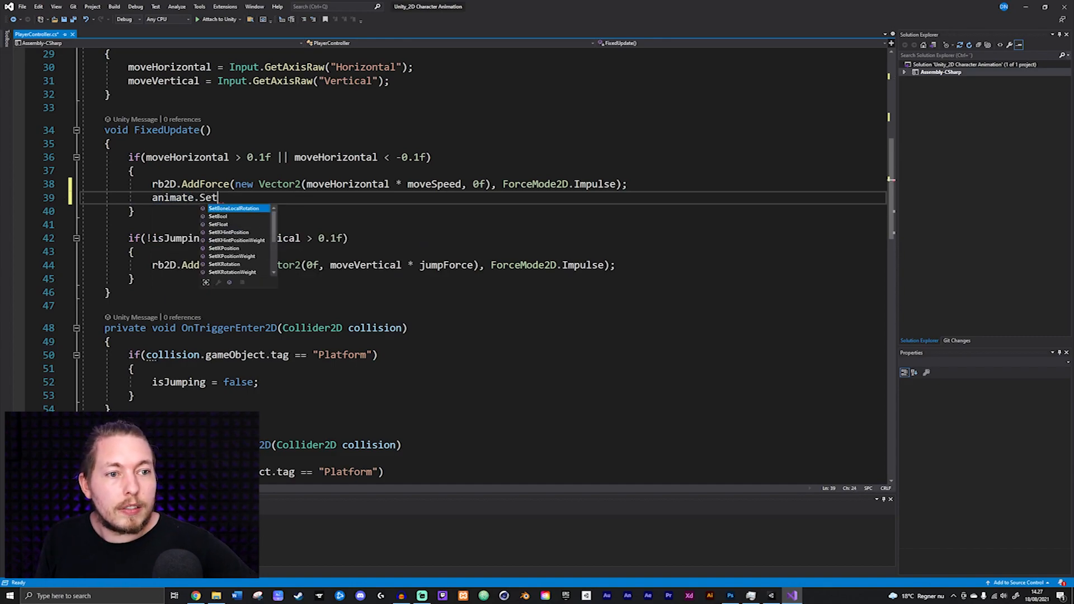
text(F)
key(Tab)
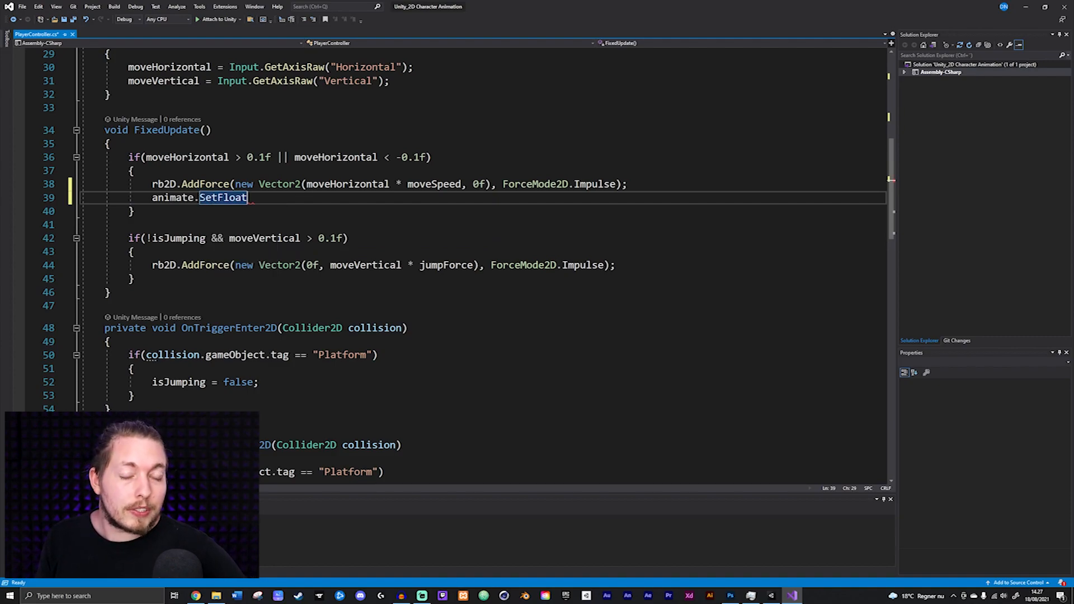
text(()
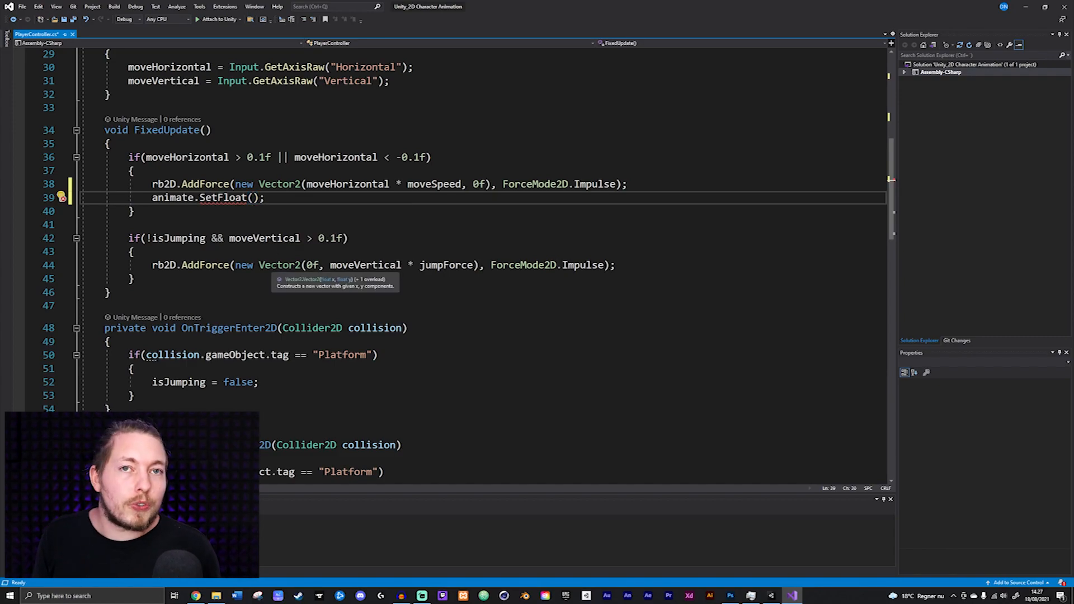
Step: Give the animate.SetFloat call the arguments "Speed" and moveHorizontal
text(Speed")
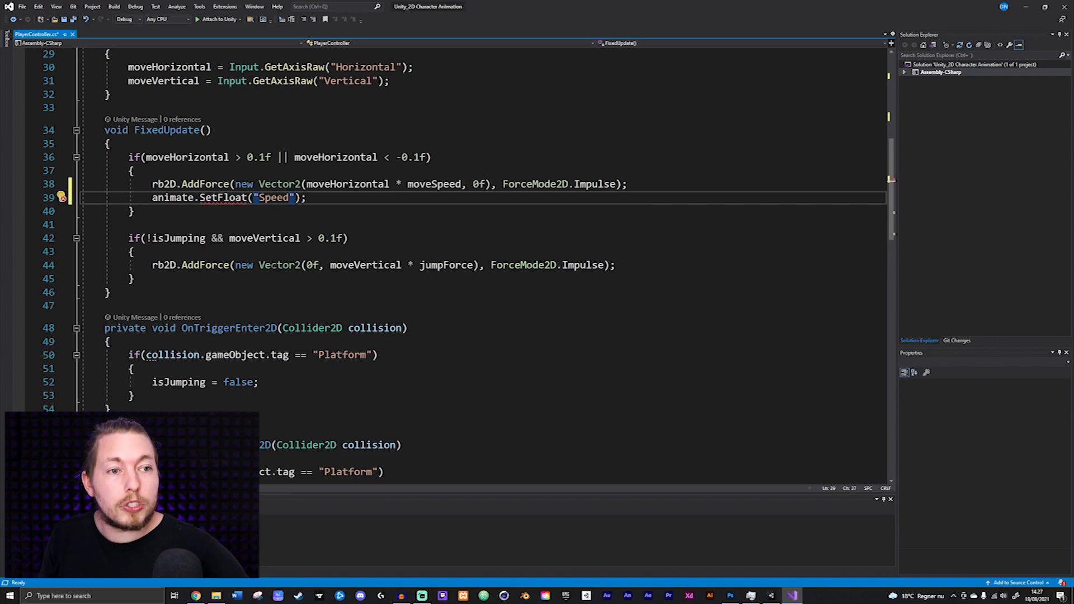
text(,)
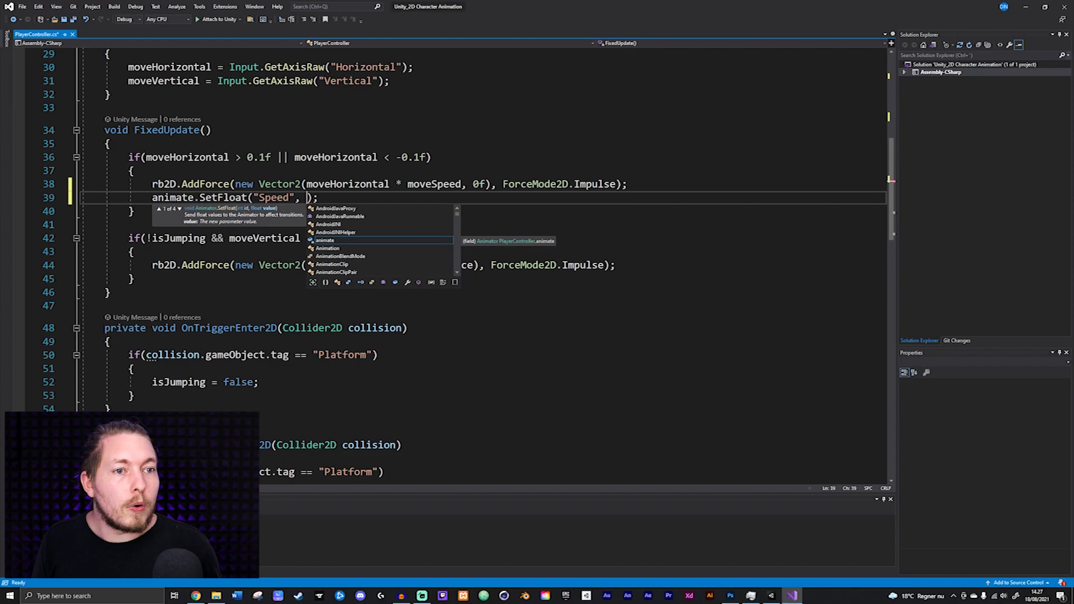
double_click(201, 158)
click(307, 198)
key(ctrl+v)
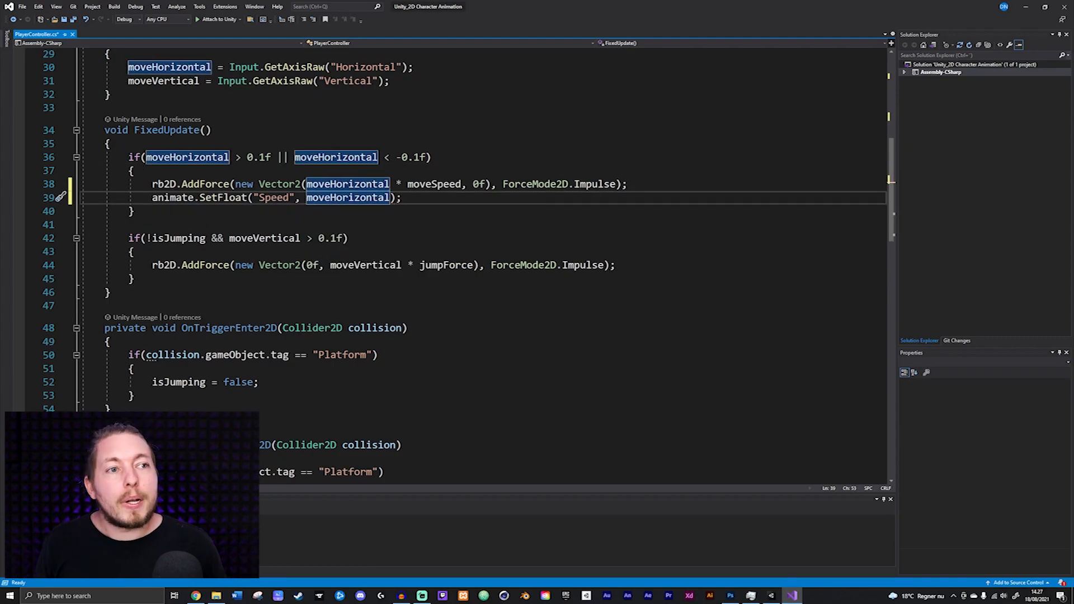
key(End)
Step: Switch to Unity and check the Speed conditions of both transitions between Player_Idle and Player_Run
scroll(448, 251, up, 1)
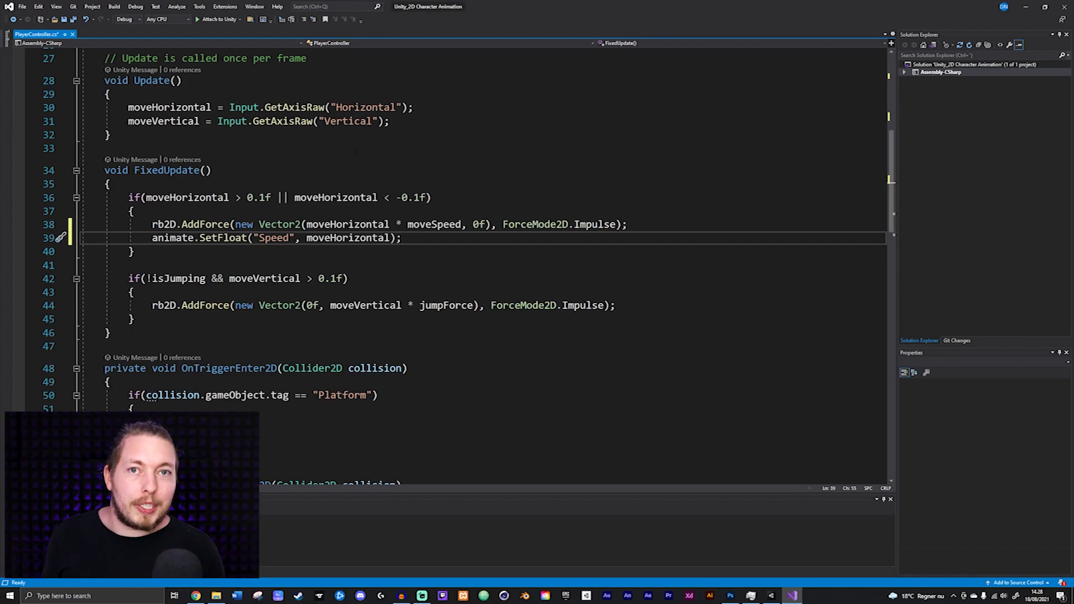
click(772, 596)
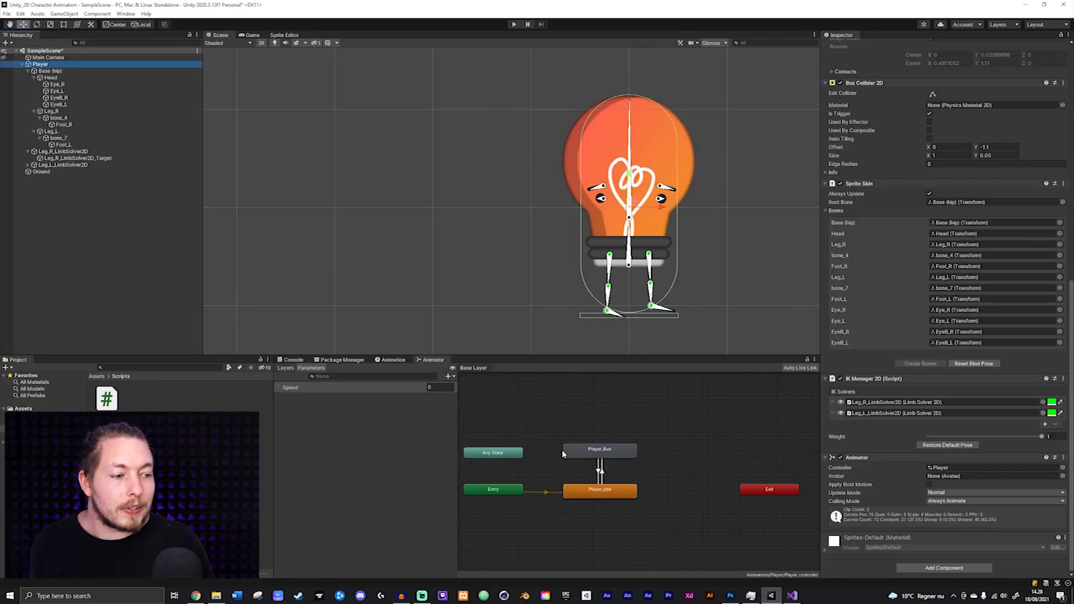
click(600, 473)
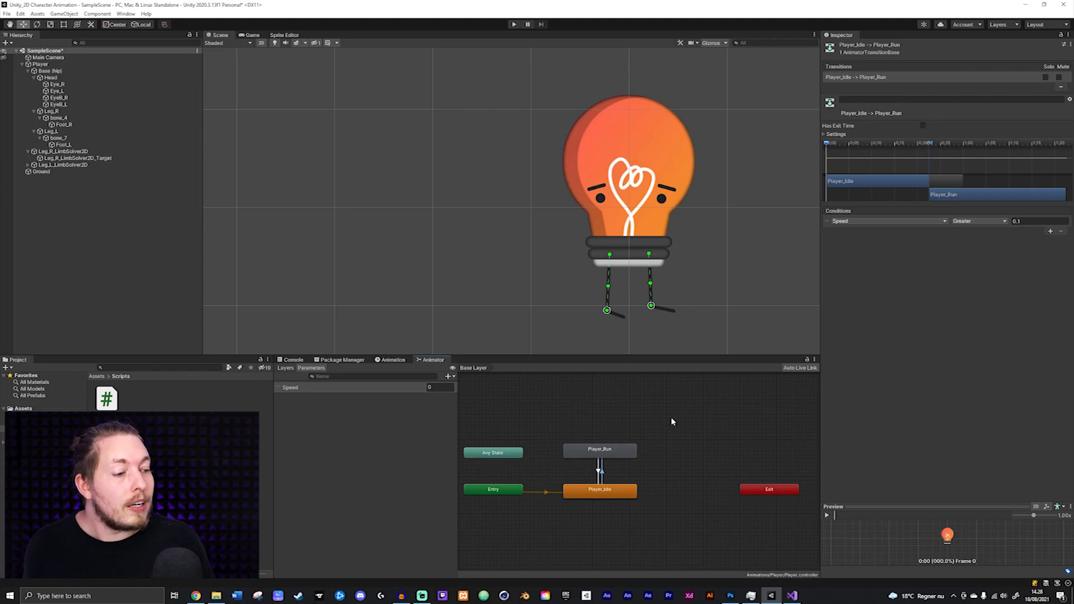
click(600, 473)
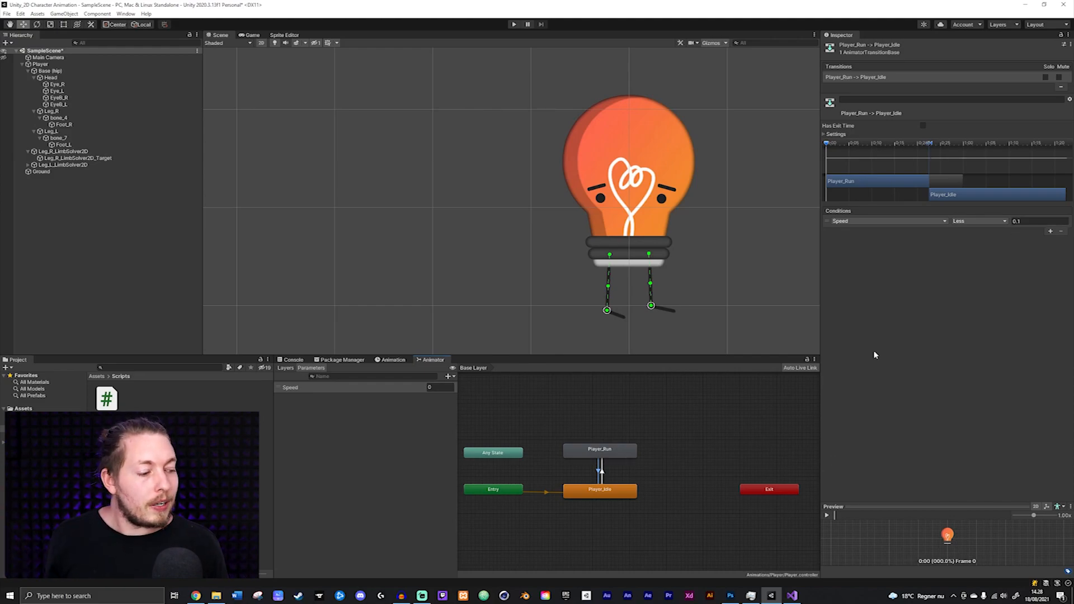
Step: Back in Visual Studio, wrap moveHorizontal in the SetFloat call with Mathf.Abs() and save the script
click(792, 595)
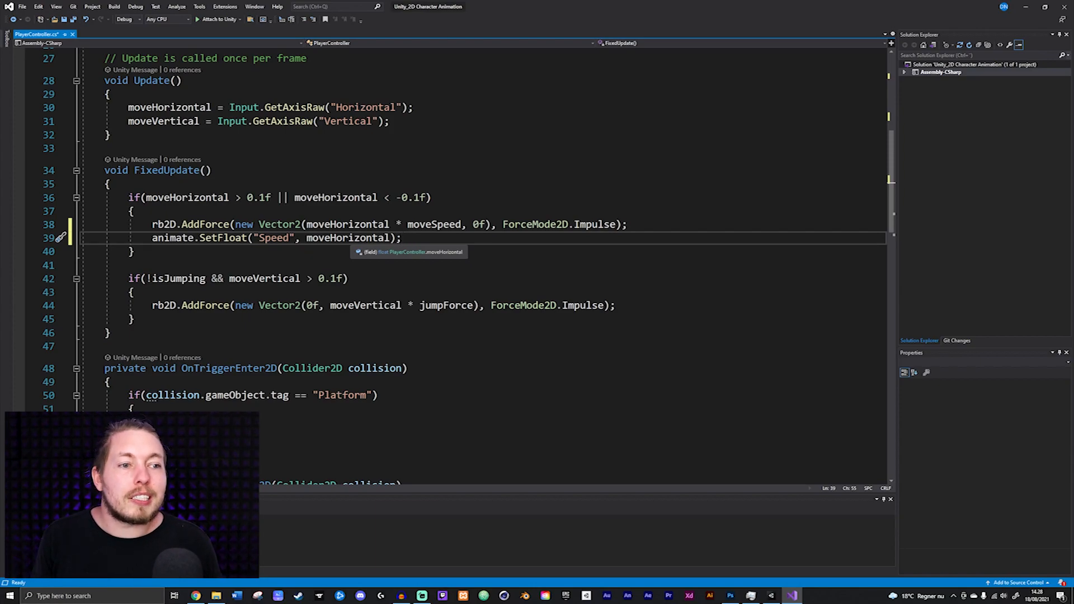
click(306, 238)
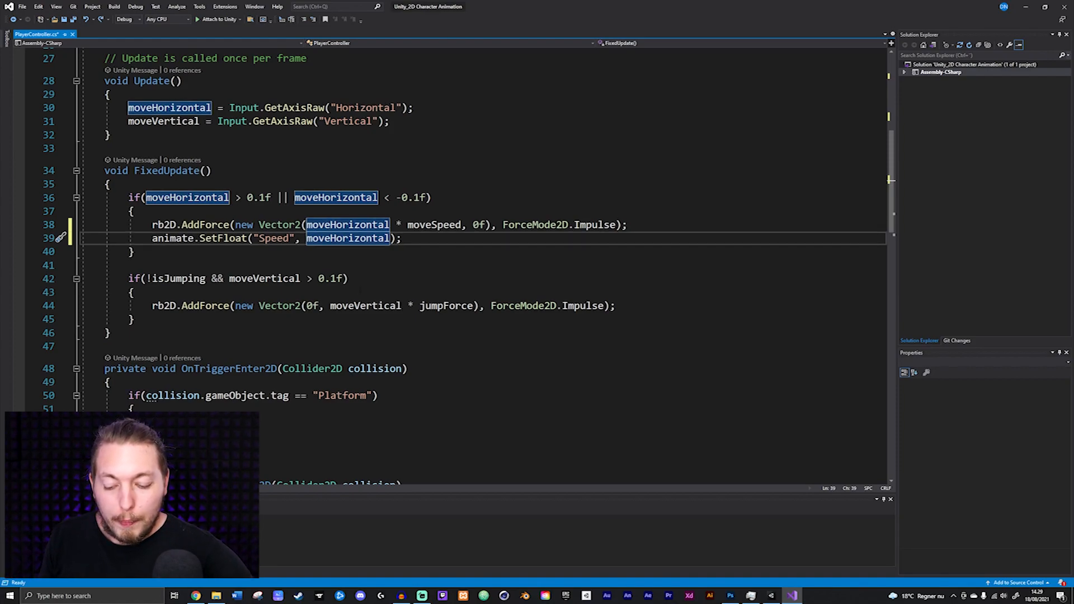
text(Mathf)
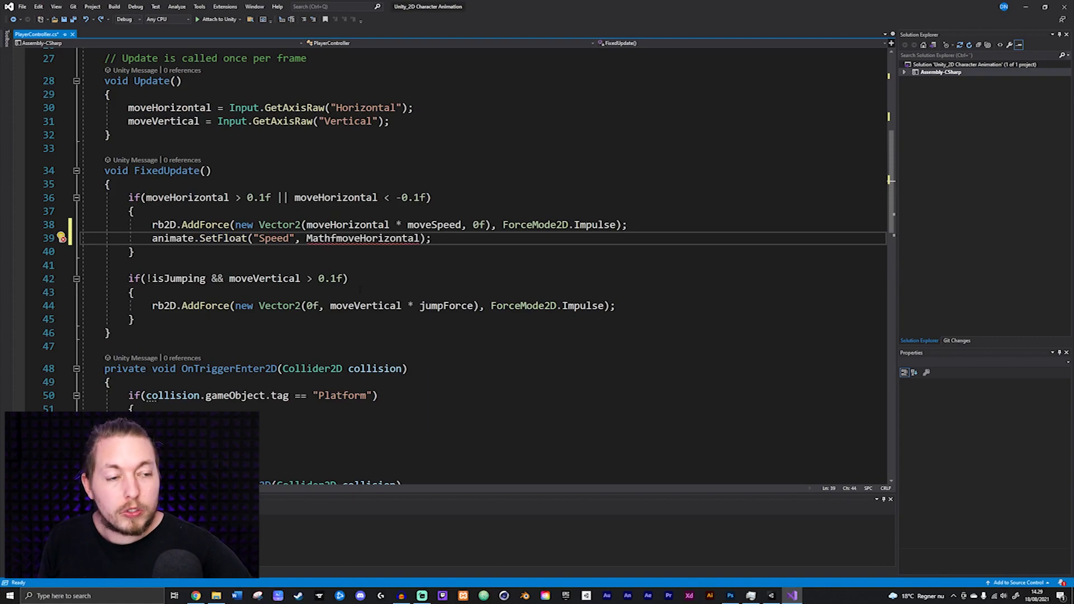
text(.Ab)
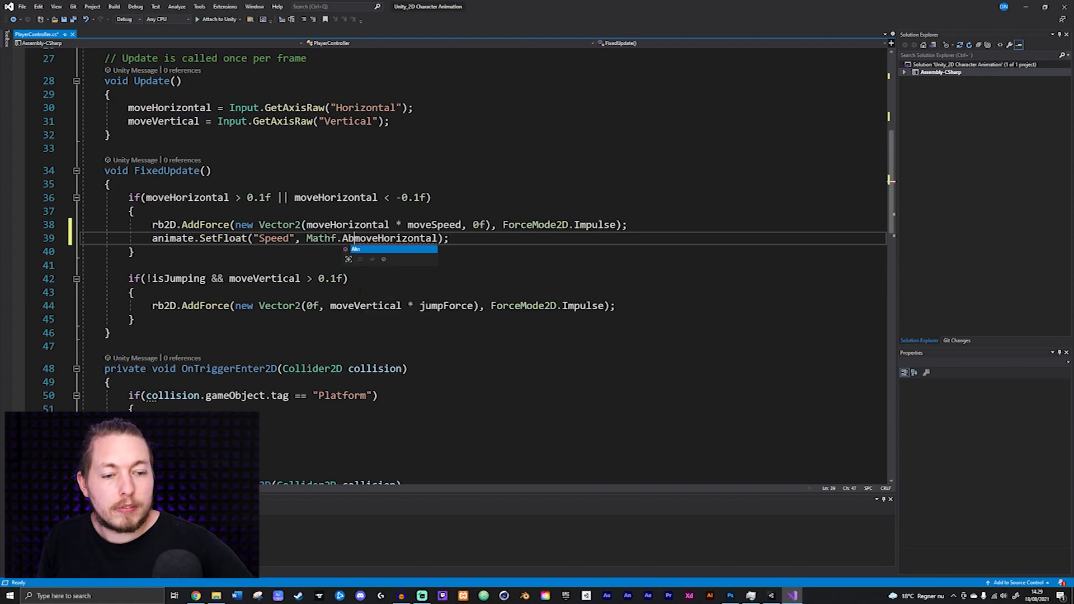
text(s()
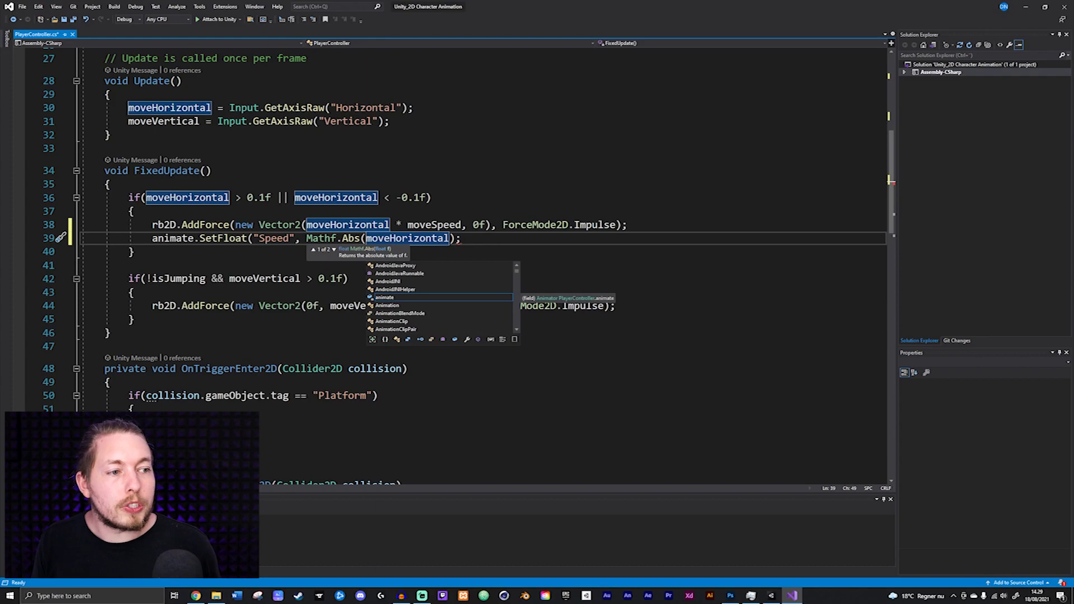
click(451, 239)
text())
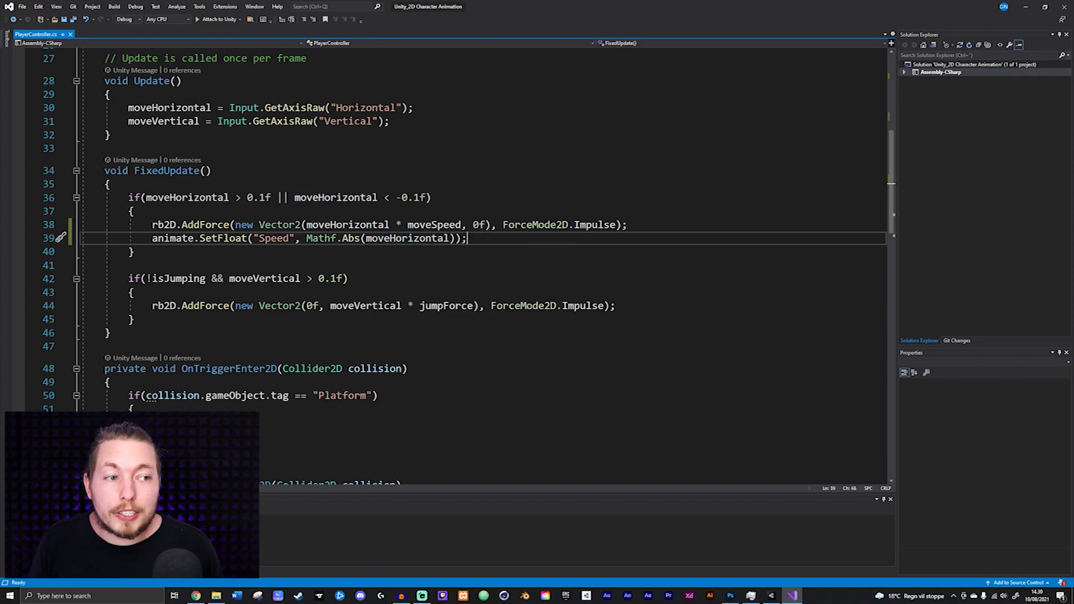
Step: Move the animate.SetFloat line out of FixedUpdate to the end of Update, below the moveVertical line, and save the script
drag(467, 239, 157, 239)
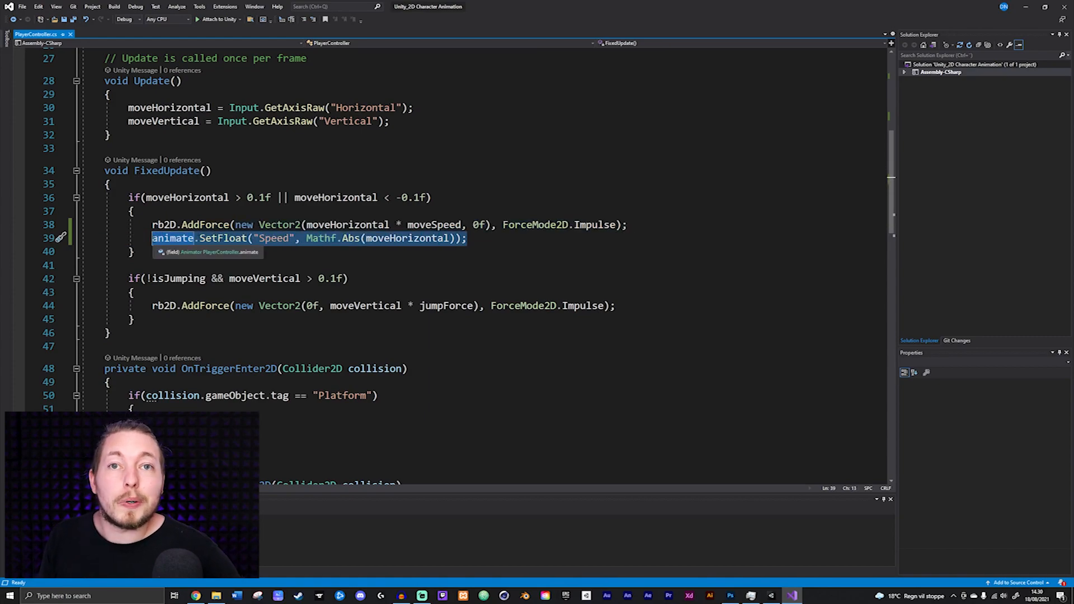
key(ctrl+x)
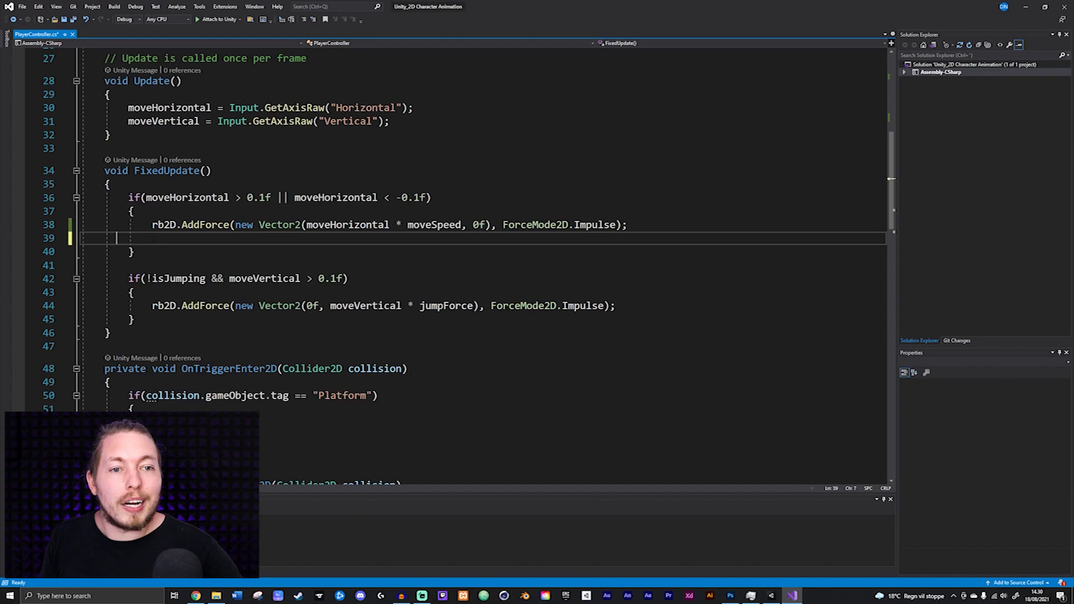
key(BackSpace)
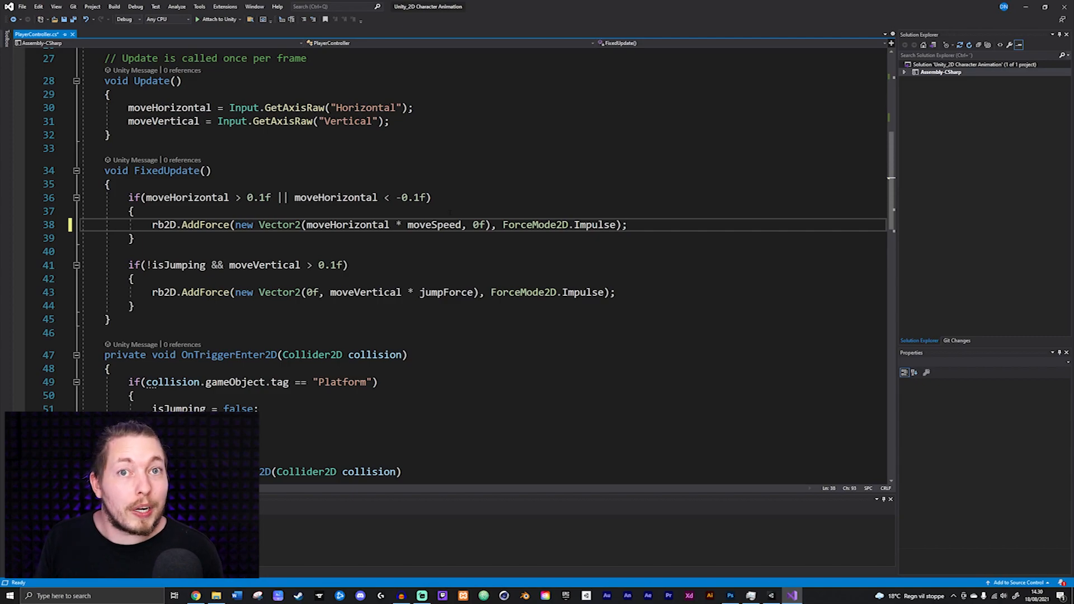
click(226, 184)
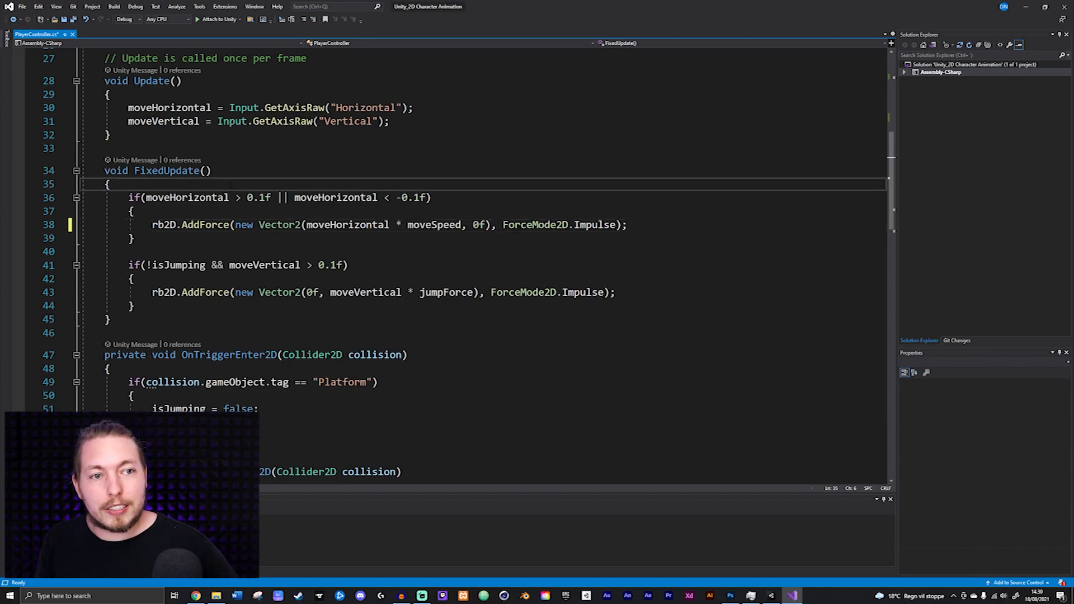
click(409, 121)
key(Return)
key(Return)
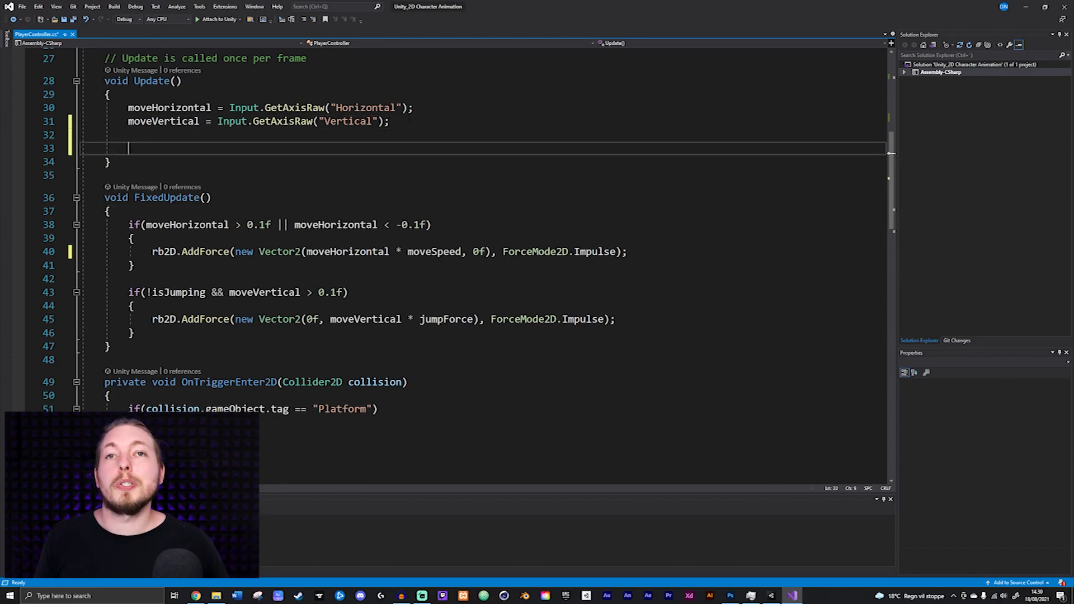
key(ctrl+v)
key(ctrl+s)
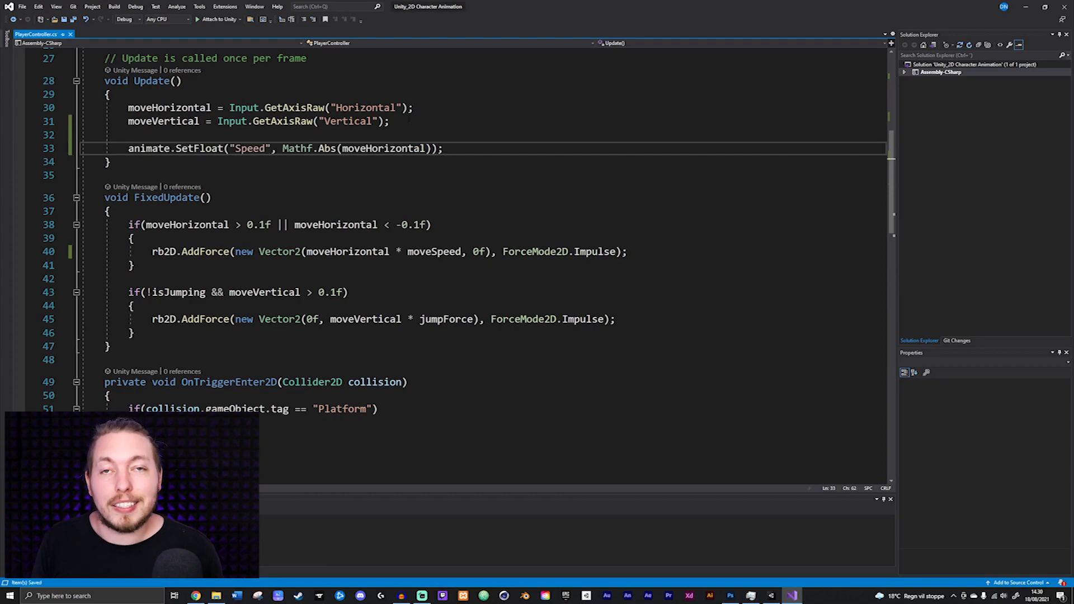
Step: Switch to Unity and play-test the scene, running the player back and forth to check the idle and run transitions
click(772, 596)
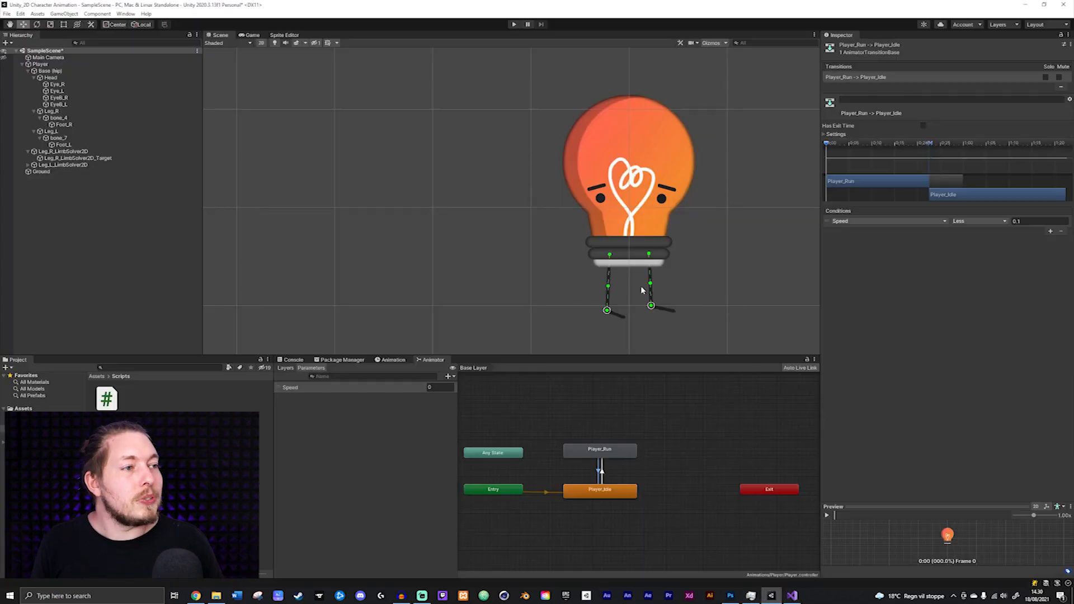
click(513, 24)
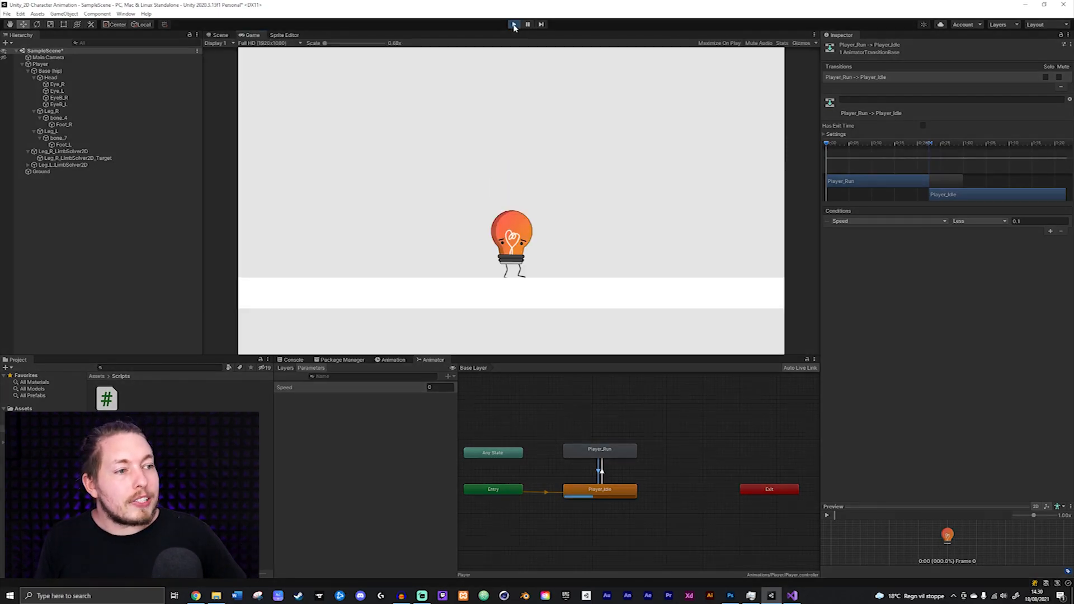
key(d)
key(a)
key(d)
key(a)
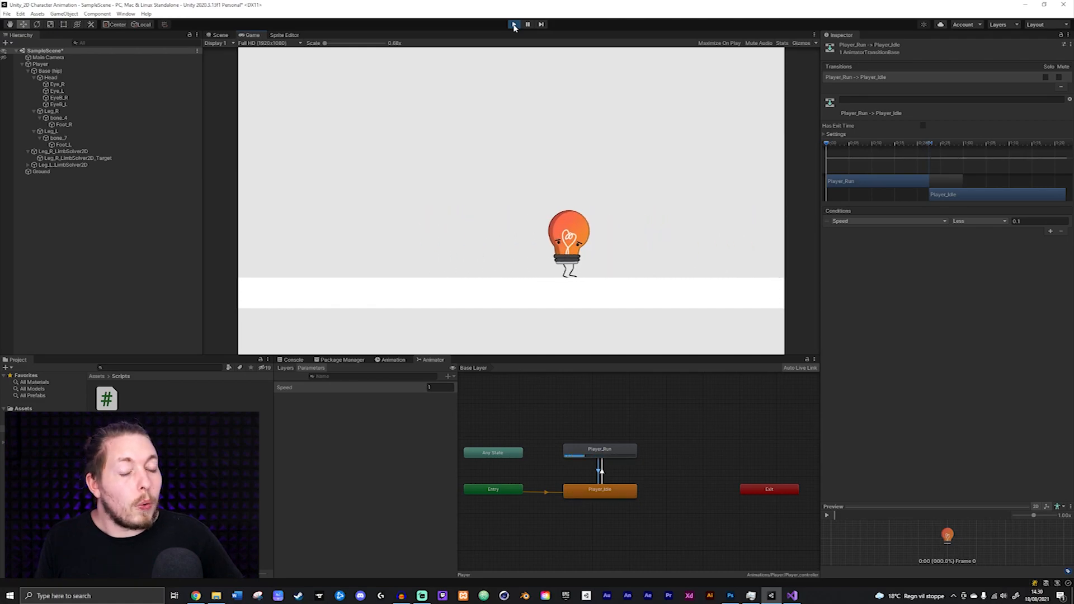
key(d)
key(a)
key(d)
key(a)
key(d)
key(a)
key(d)
key(a)
key(d)
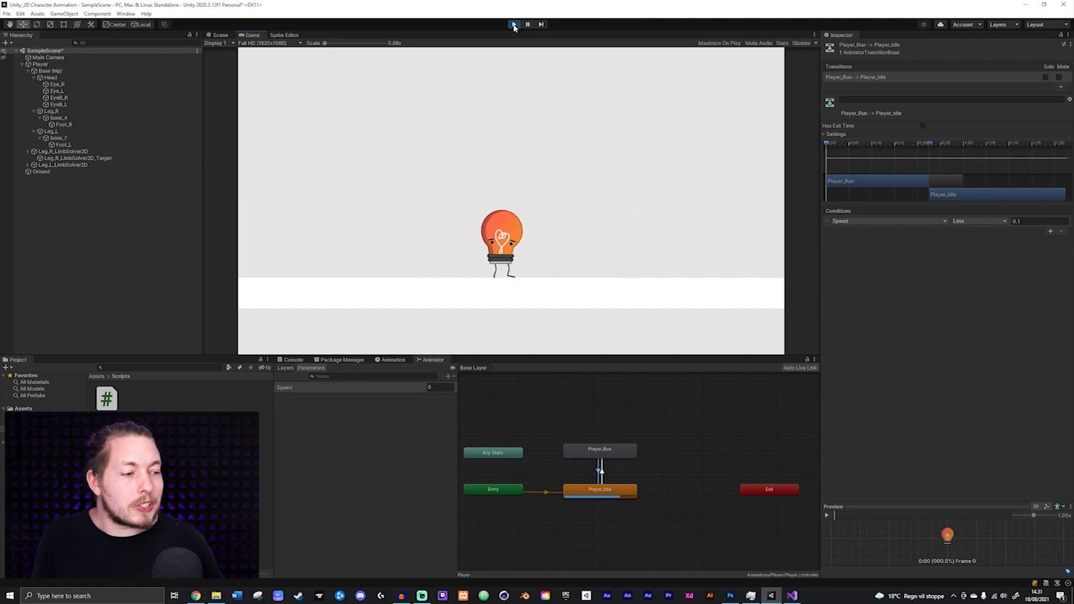
click(513, 24)
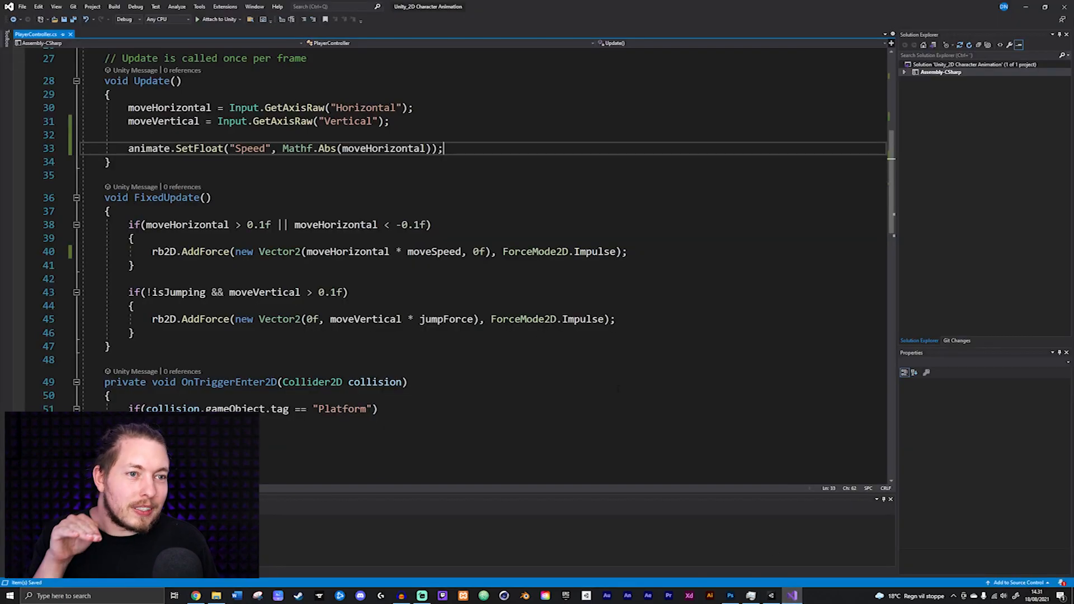
Step: Back in Visual Studio, set moveSpeed to 1f in the Start method of the PlayerController script
scroll(508, 321, up, 6)
scroll(508, 321, up, 3)
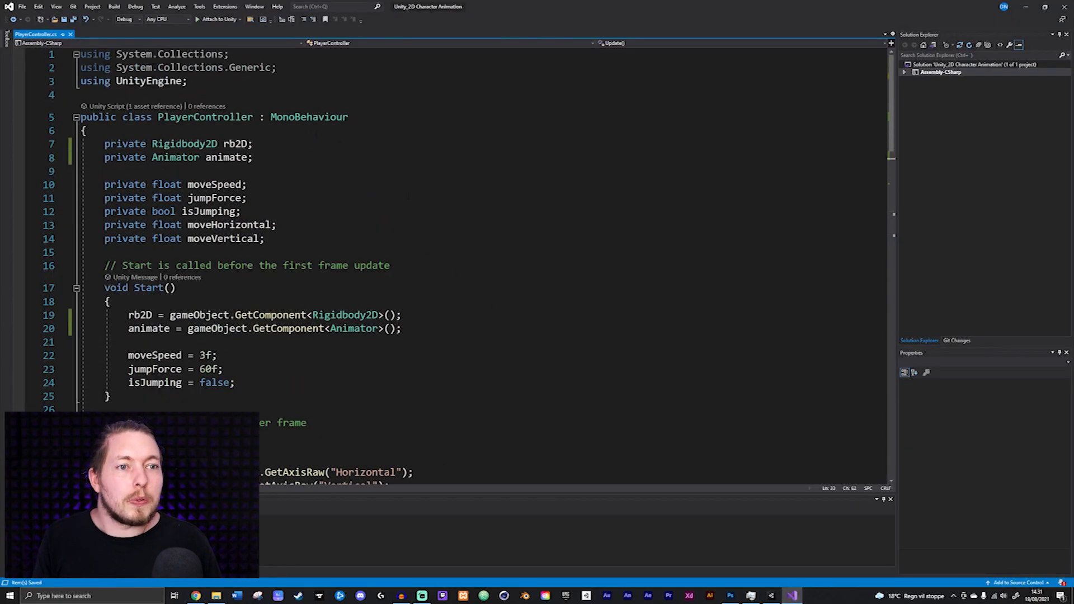
scroll(289, 158, down, 3)
click(206, 234)
key(BackSpace)
text(1)
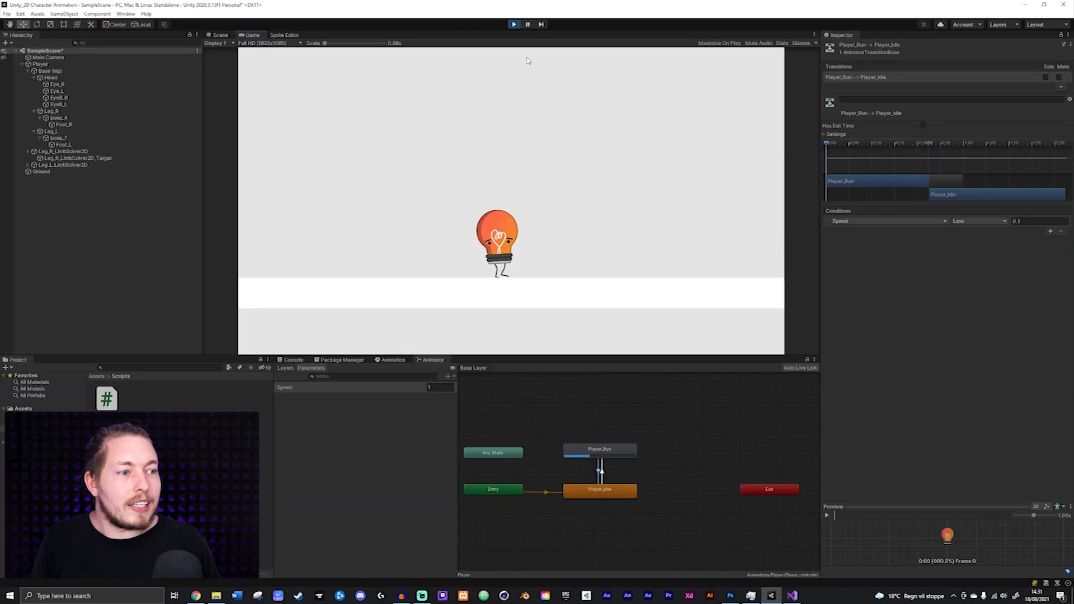
Step: Play-test the scene in Unity, moving the player right and left to check the reduced speed and facing direction
key(d)
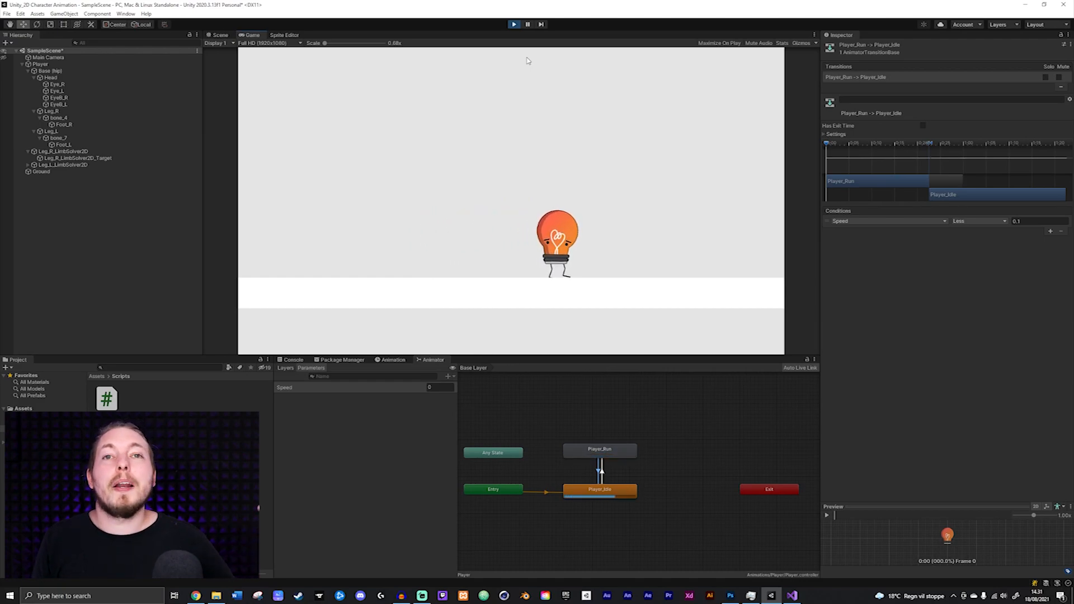
key(d)
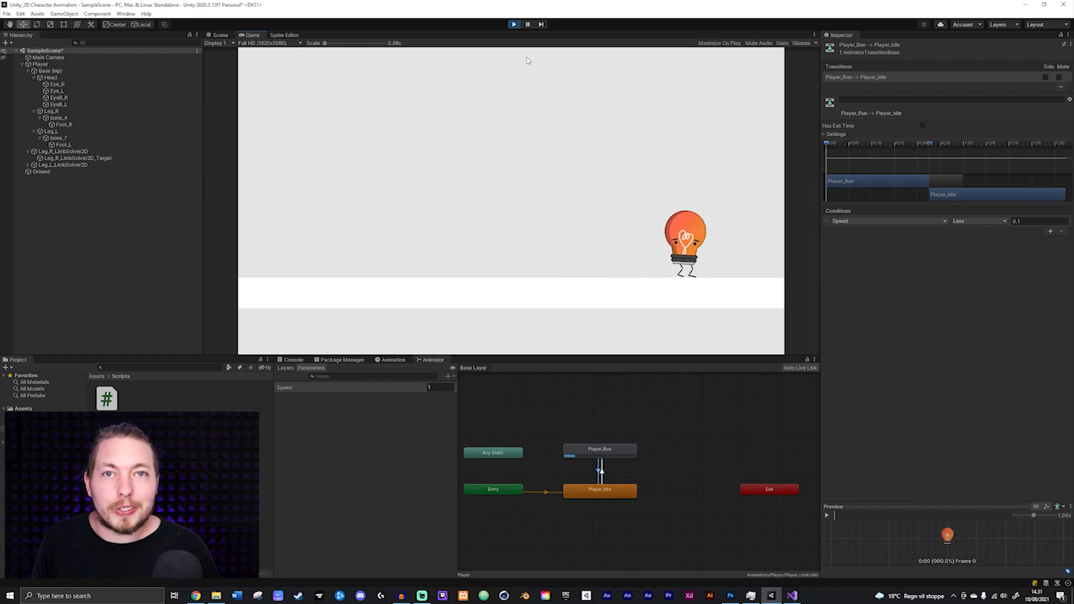
key(a)
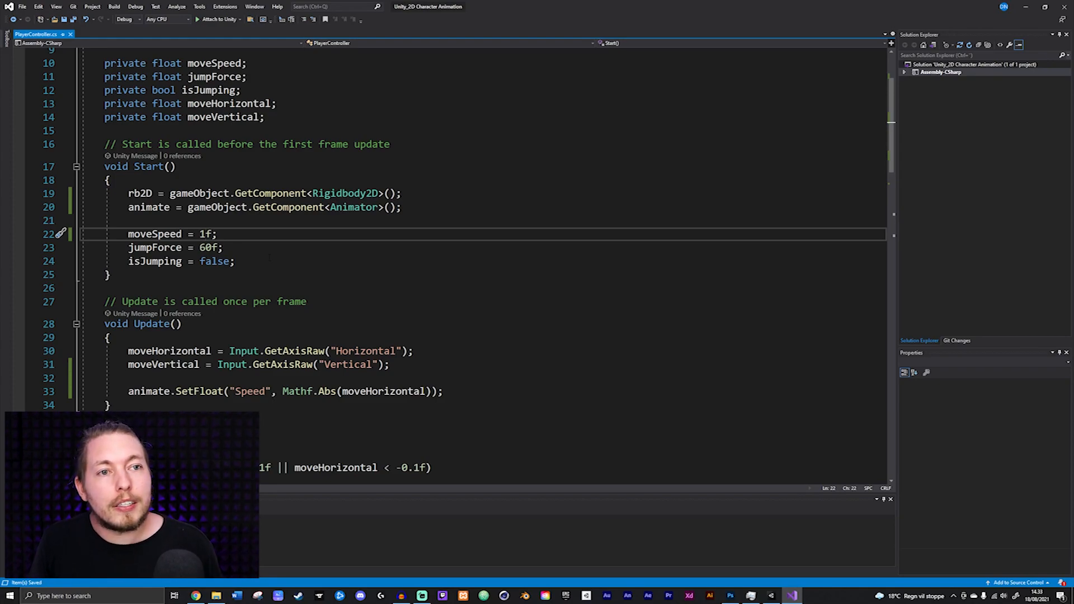
Step: In the PlayerController script, declare a private bool facingRight below moveVertical and initialize it to true in Start
scroll(481, 263, up, 3)
drag(265, 239, 116, 239)
click(265, 238)
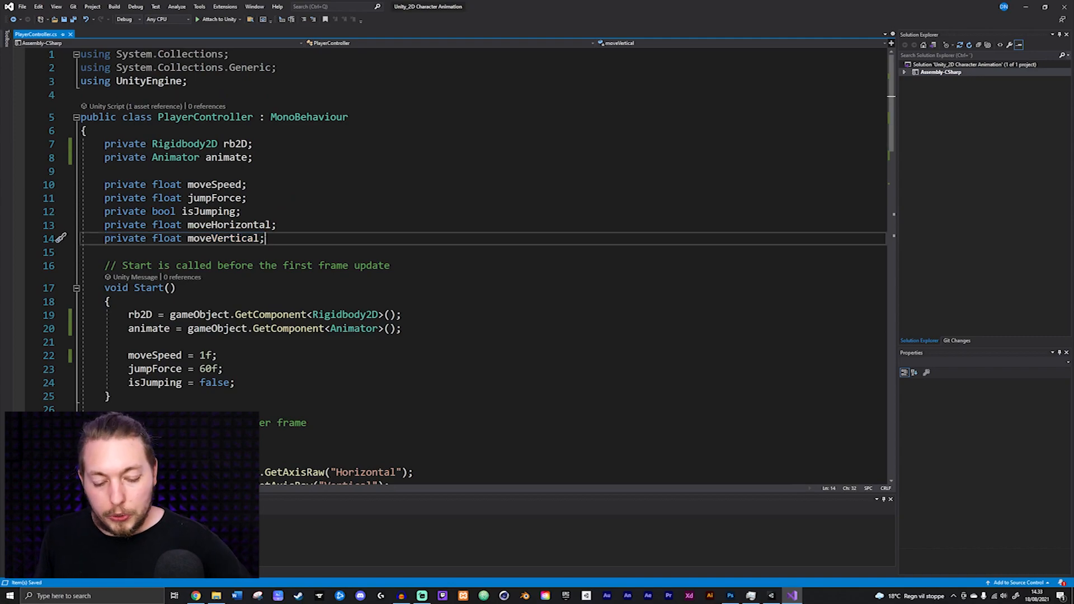
key(Return)
text(bool)
key(Left)
key(Left)
key(Left)
key(Left)
text(pra)
key(BackSpace)
text(ivate)
key(End)
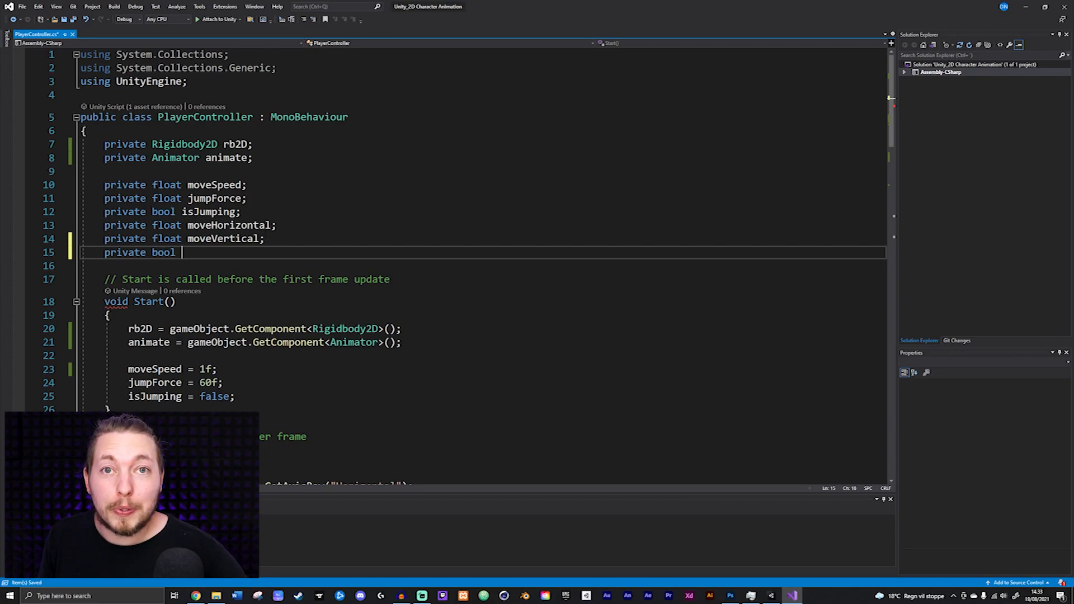
text(facingRight )
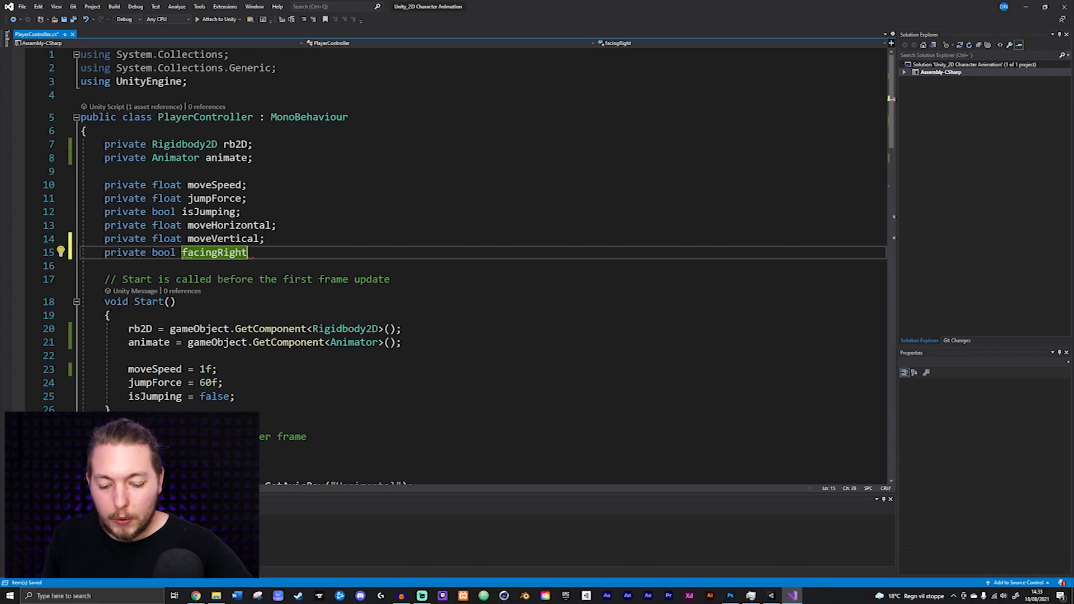
text(= true;)
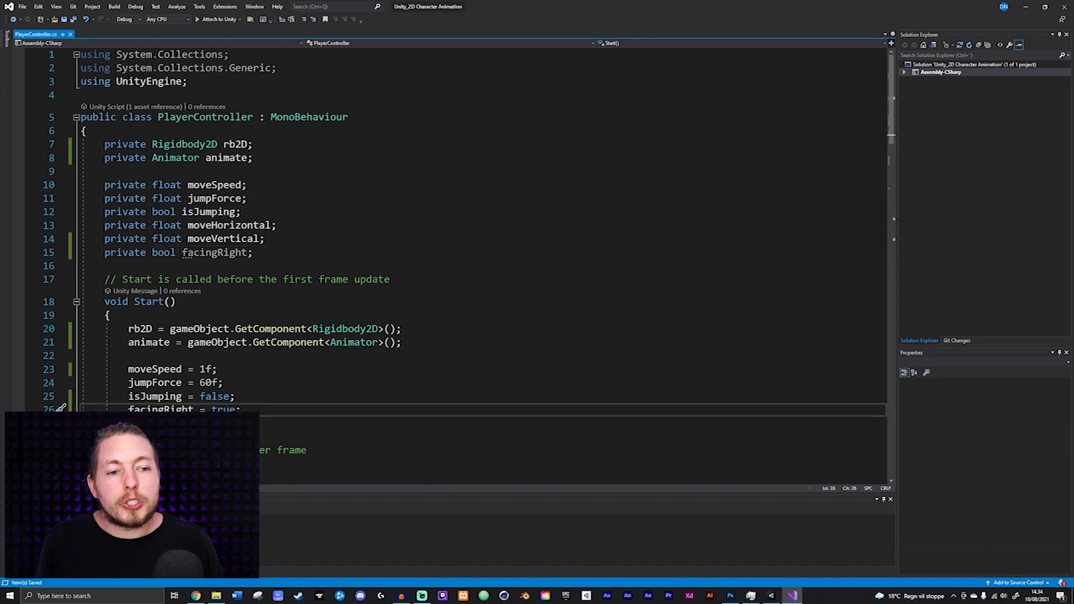
Step: Add an empty void Flip() method below OnTriggerExit2D at the end of the PlayerController class
scroll(448, 263, down, 17)
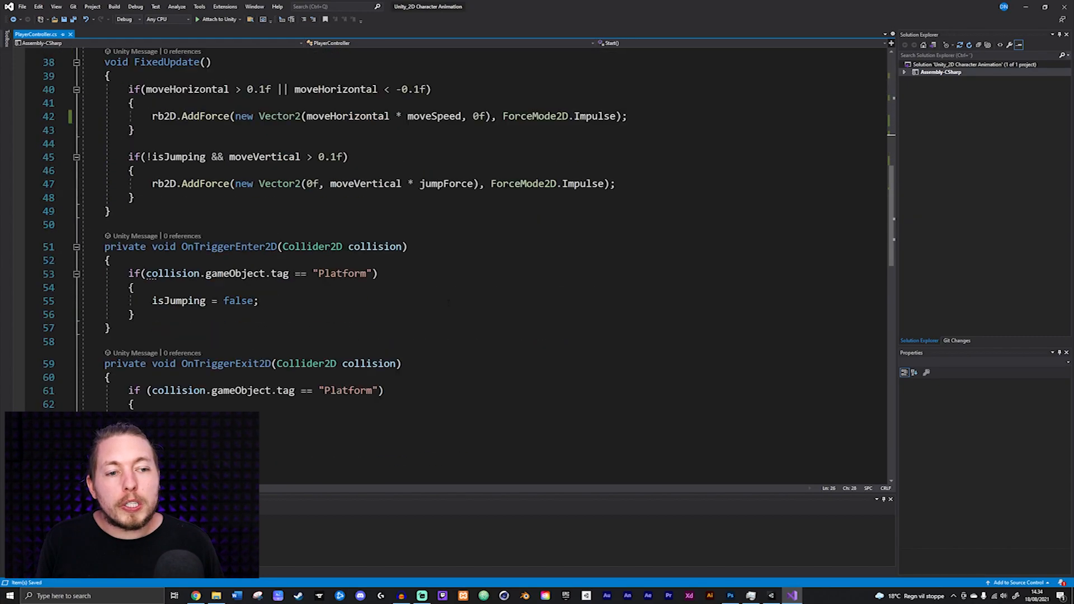
click(135, 228)
key(Down)
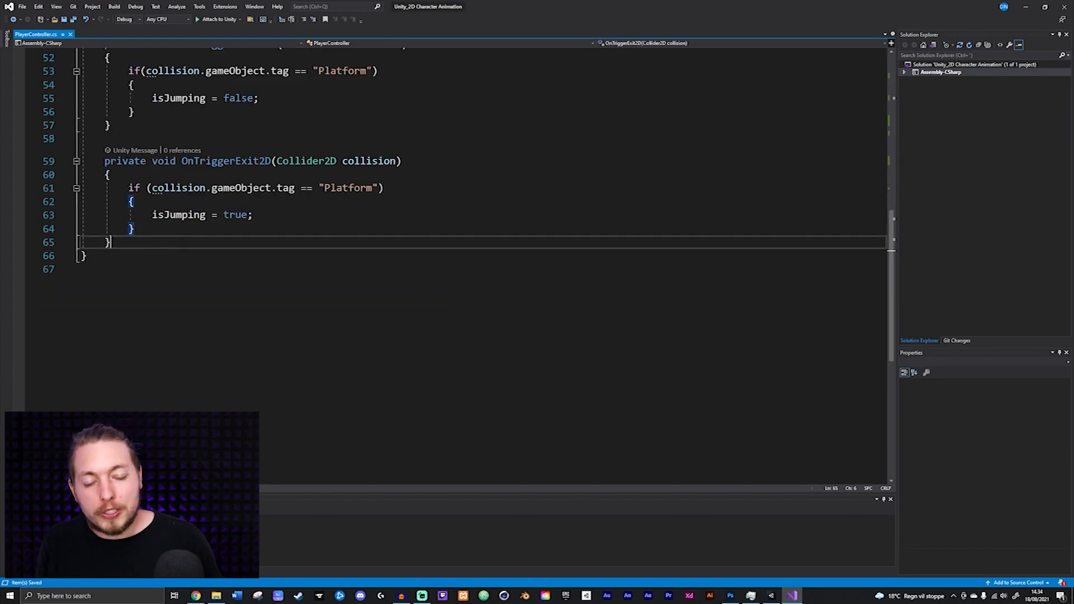
key(Return)
key(Return)
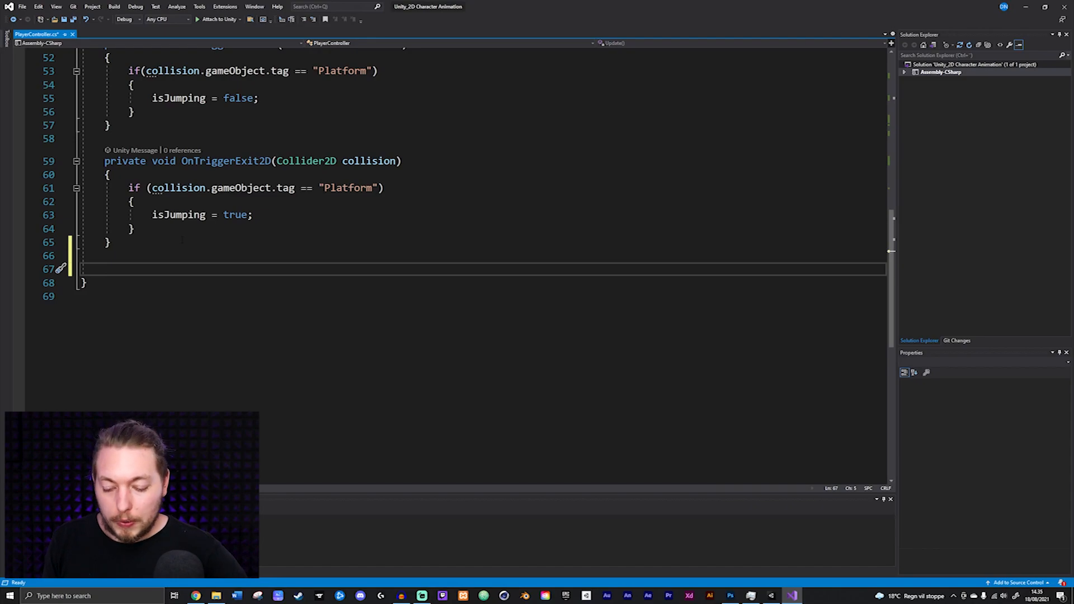
text(void Flip()
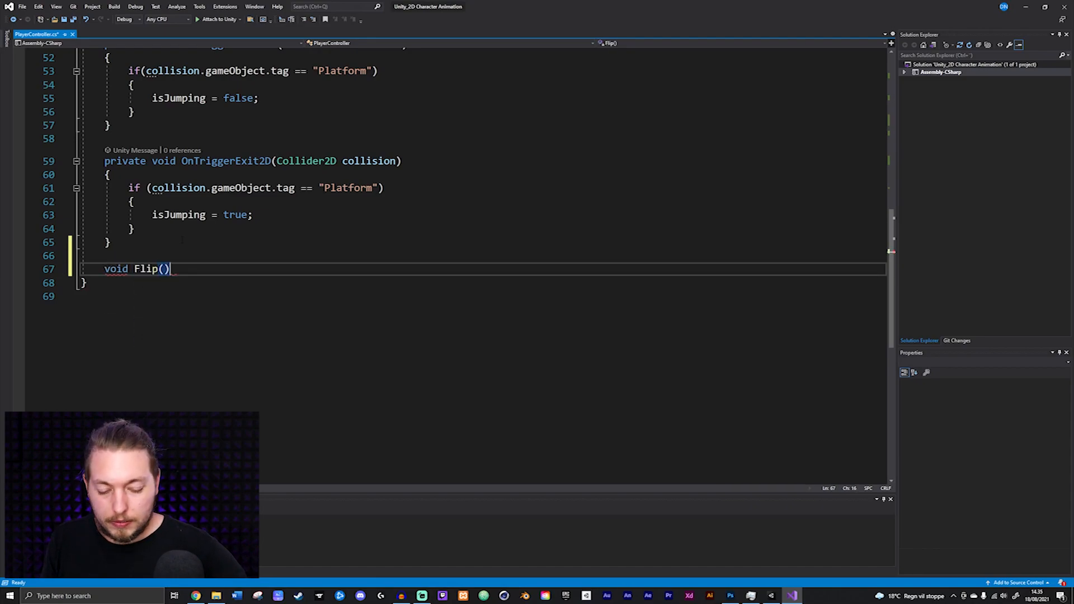
key(Return)
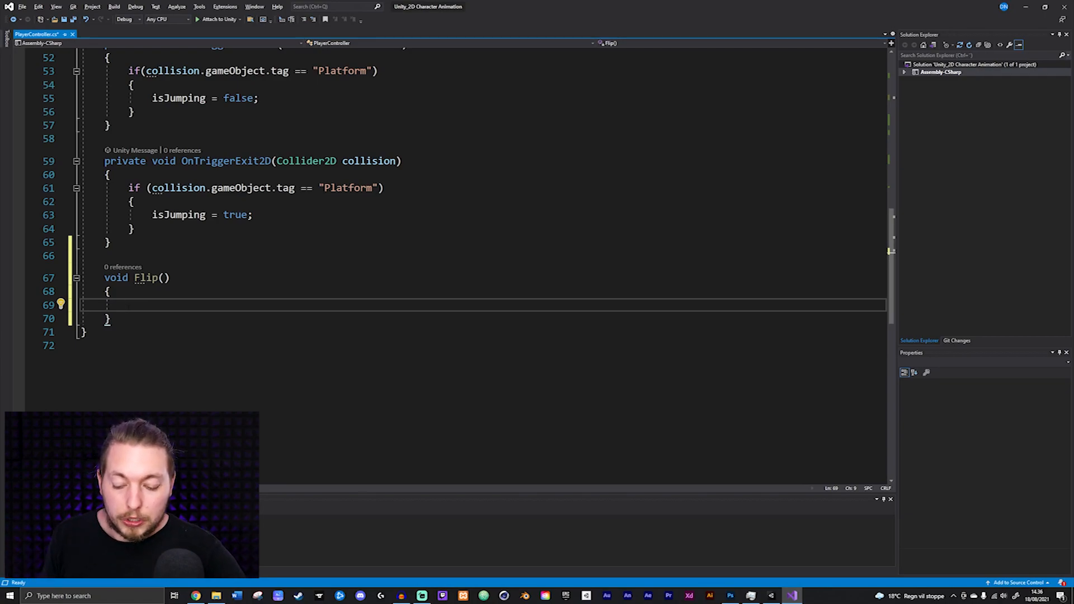
Step: Inside Flip(), invert the direction flag with facingRight = !facingRight; and save the script
text(facing)
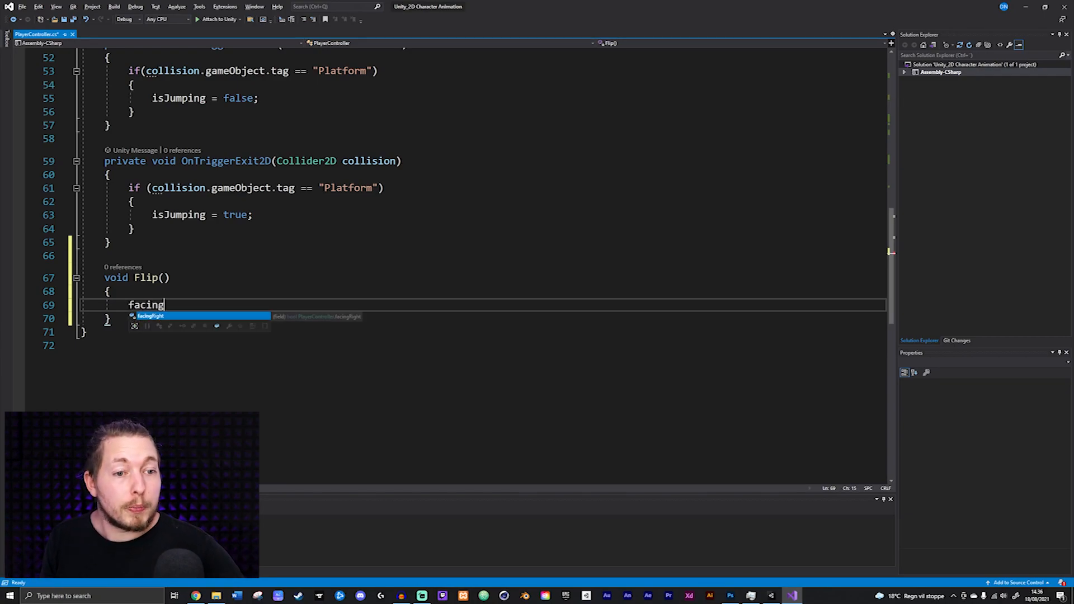
key(Tab)
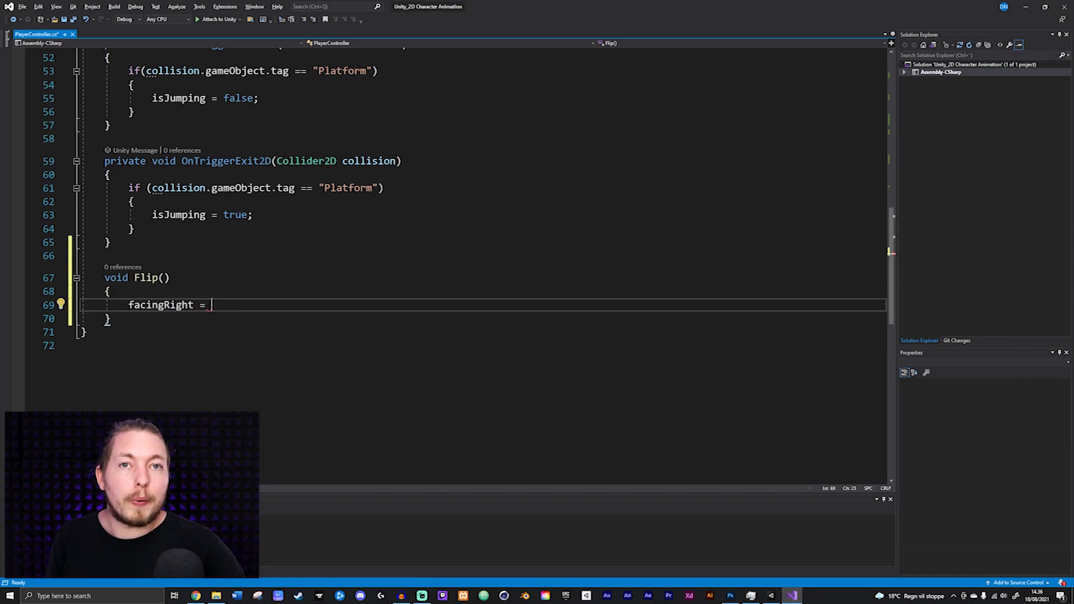
text(!facingRight;)
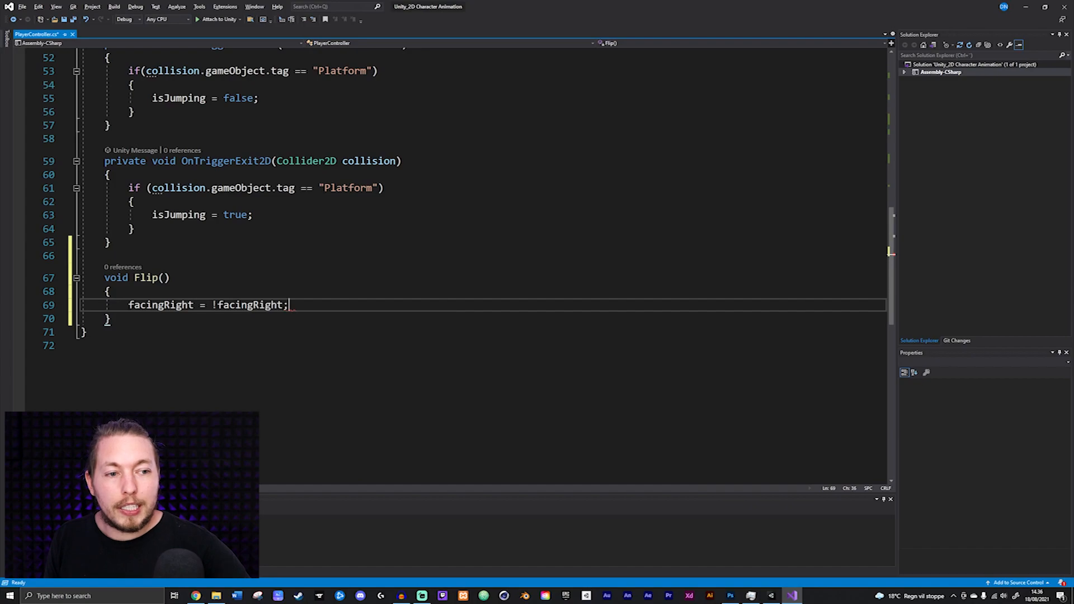
key(ctrl+s)
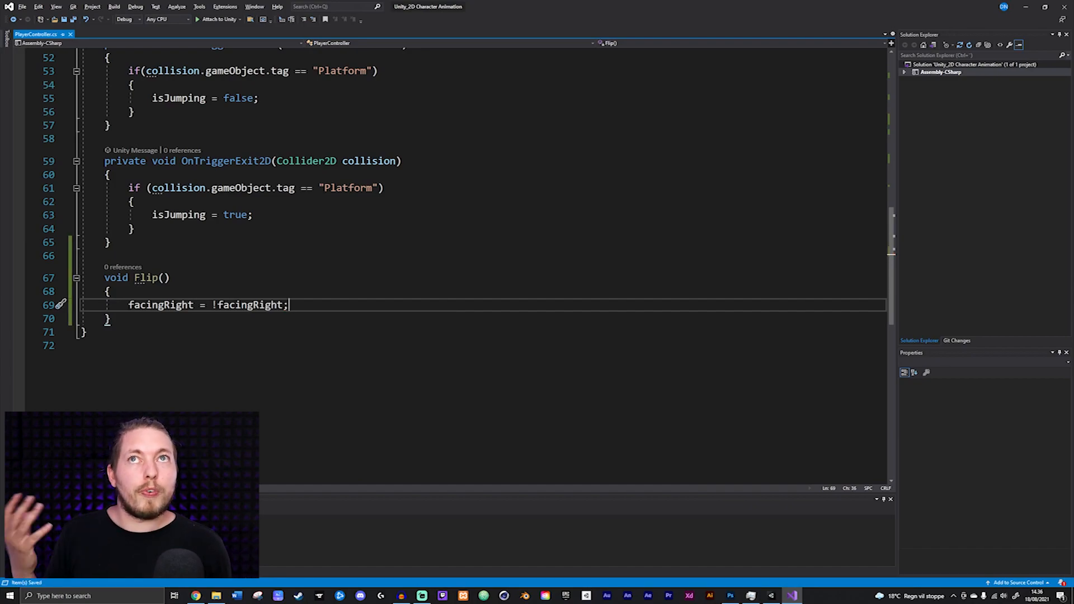
Step: In Flip(), below the facingRight line, declare a Vector2 currentScale assigned from transform.localScale
key(Return)
key(Return)
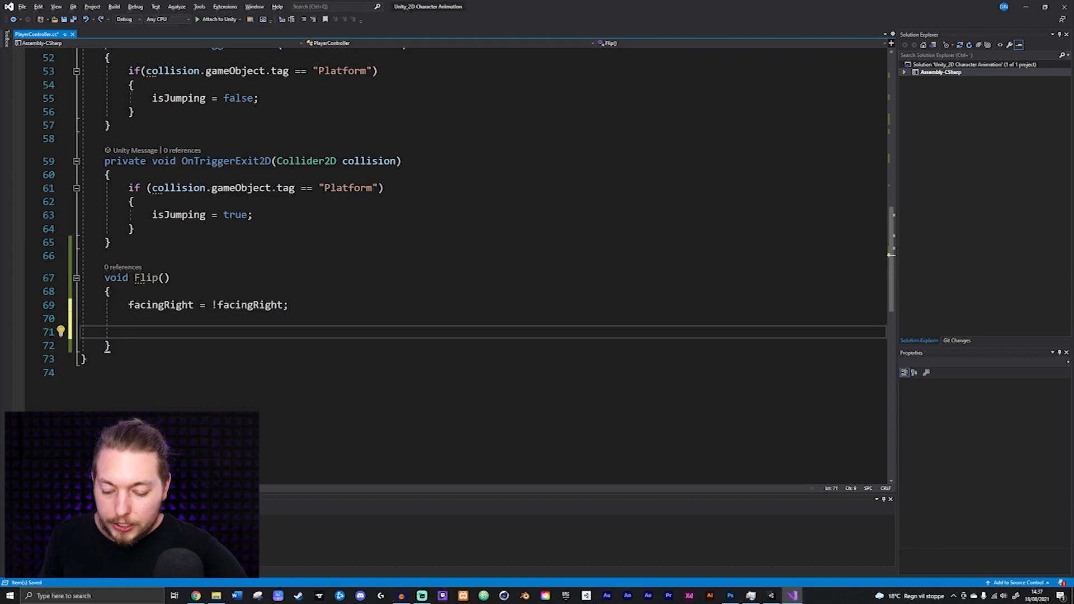
text(Vector2 currentSca)
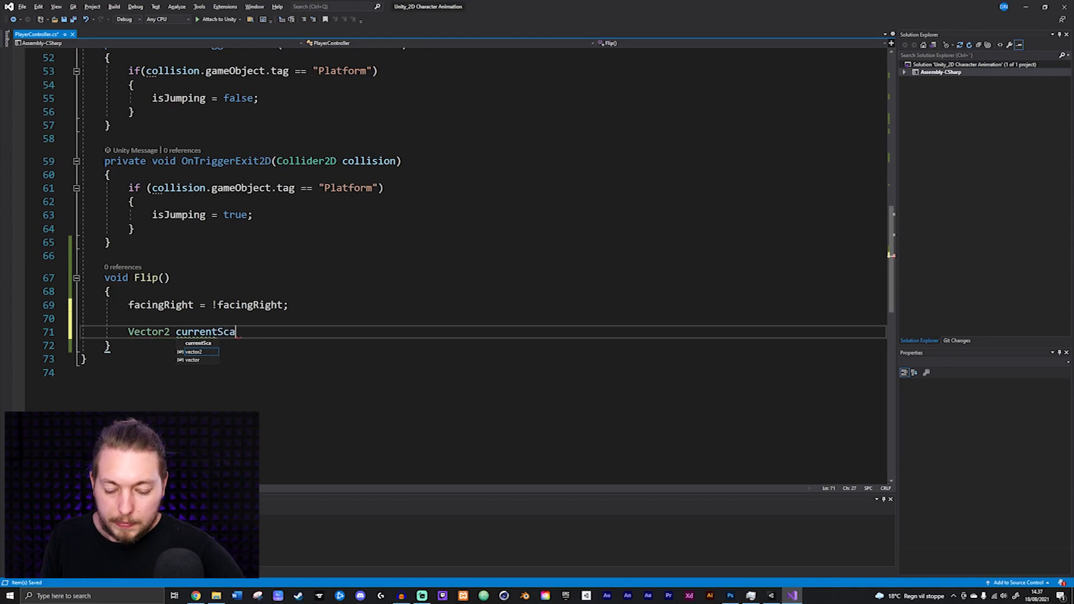
text(le = )
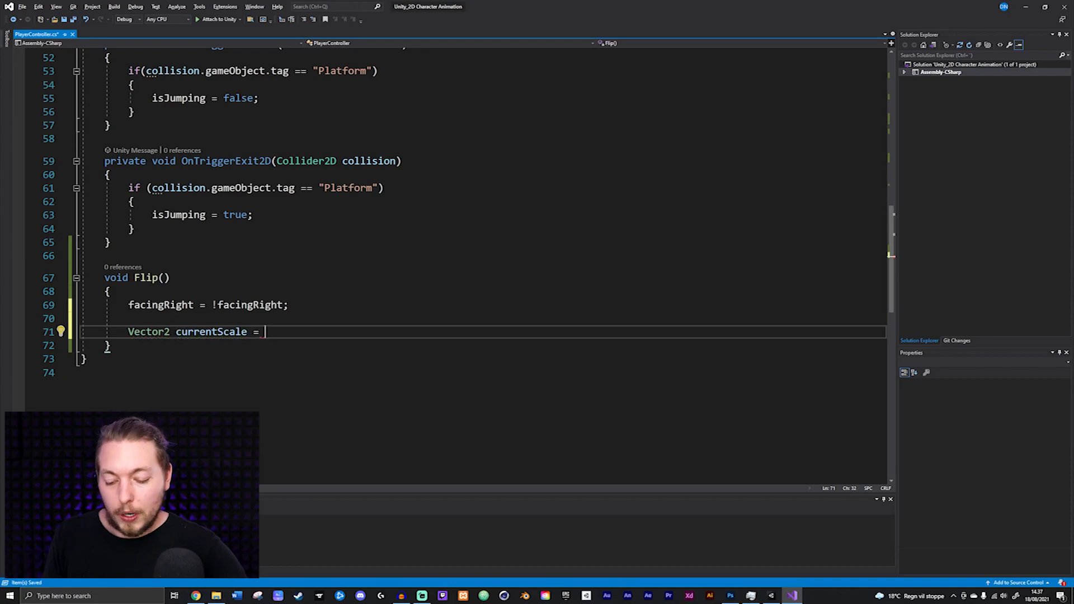
text(transform)
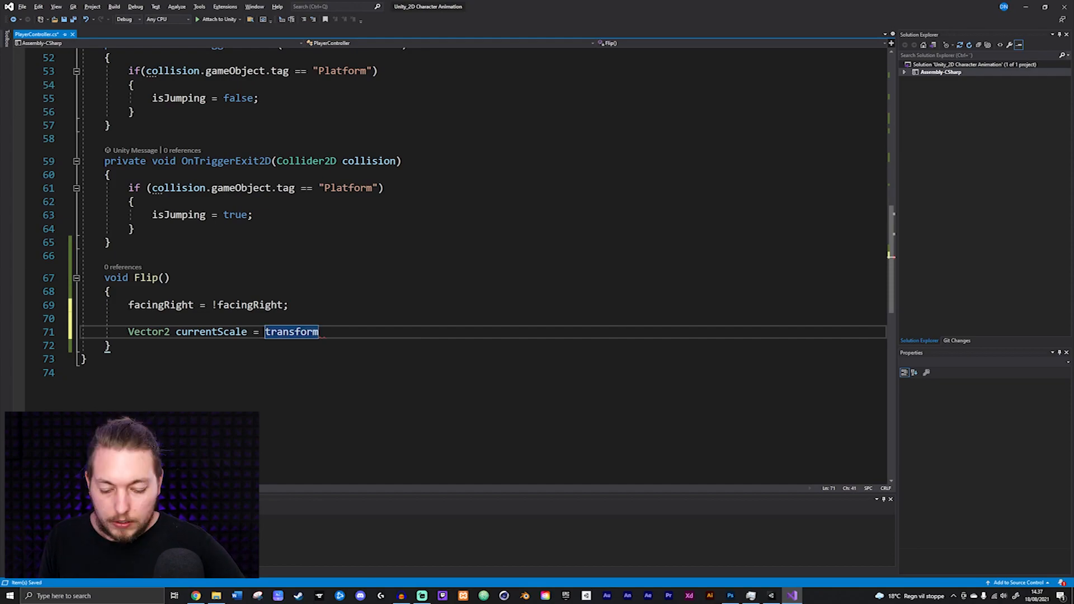
text(.lo)
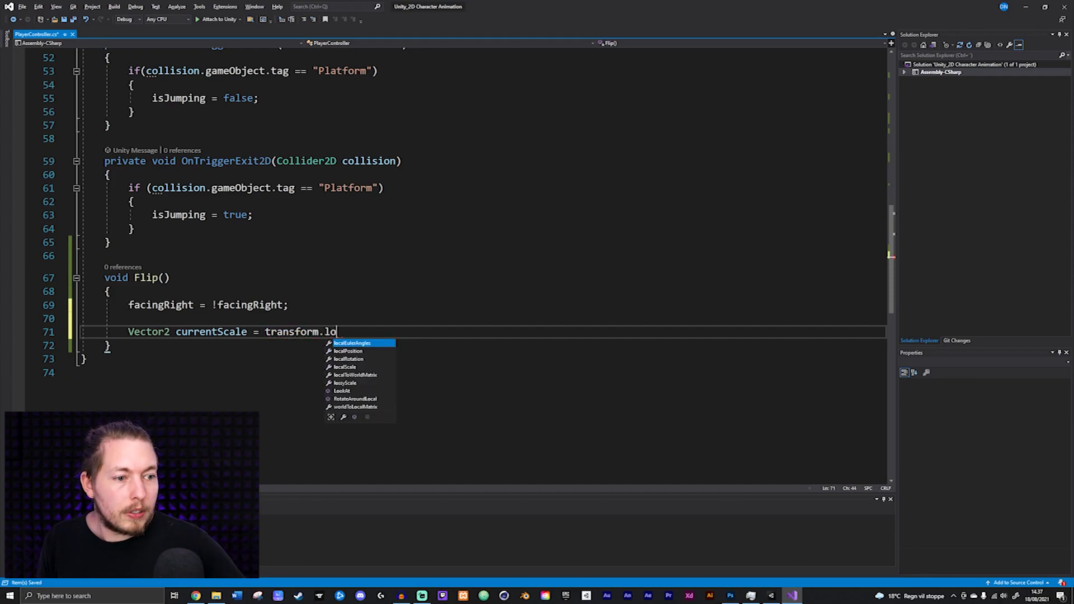
text(calScale;)
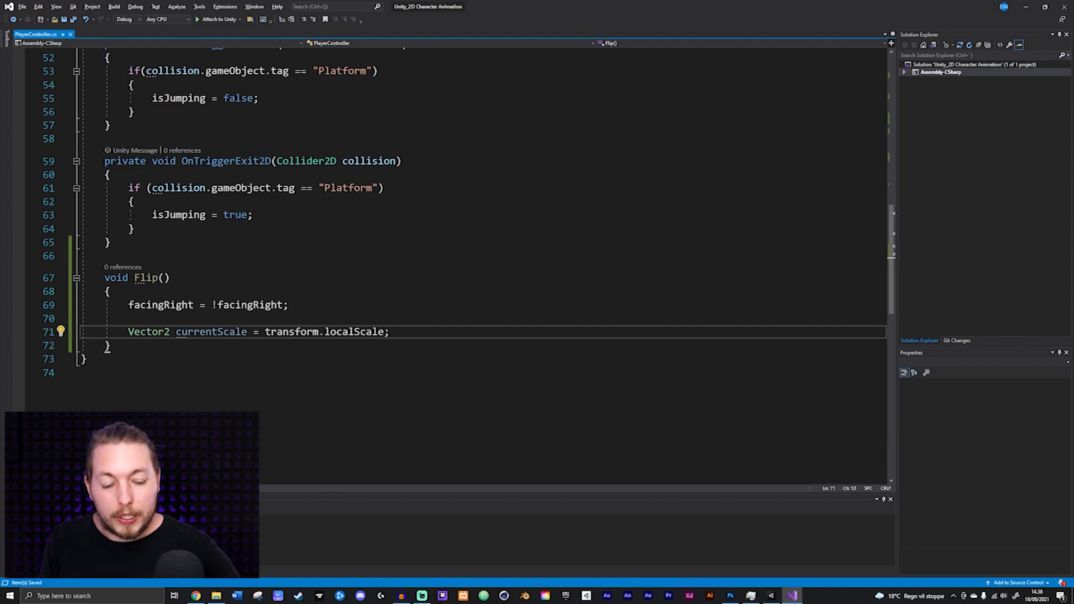
Step: Switch to Unity, try an X scale of -1 on the Player object, and set it back to 1
key(Return)
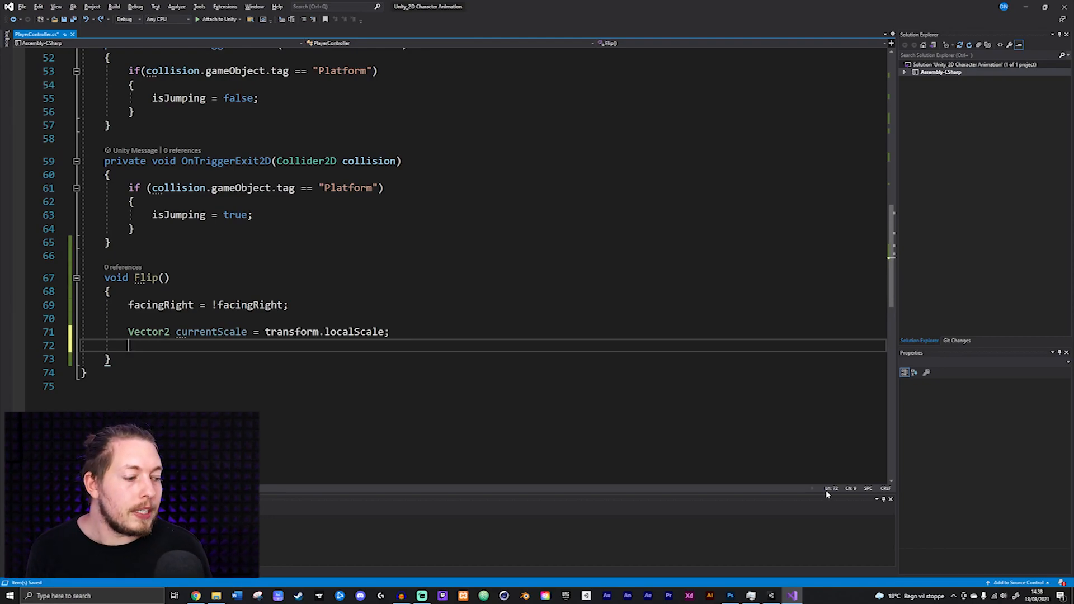
click(772, 595)
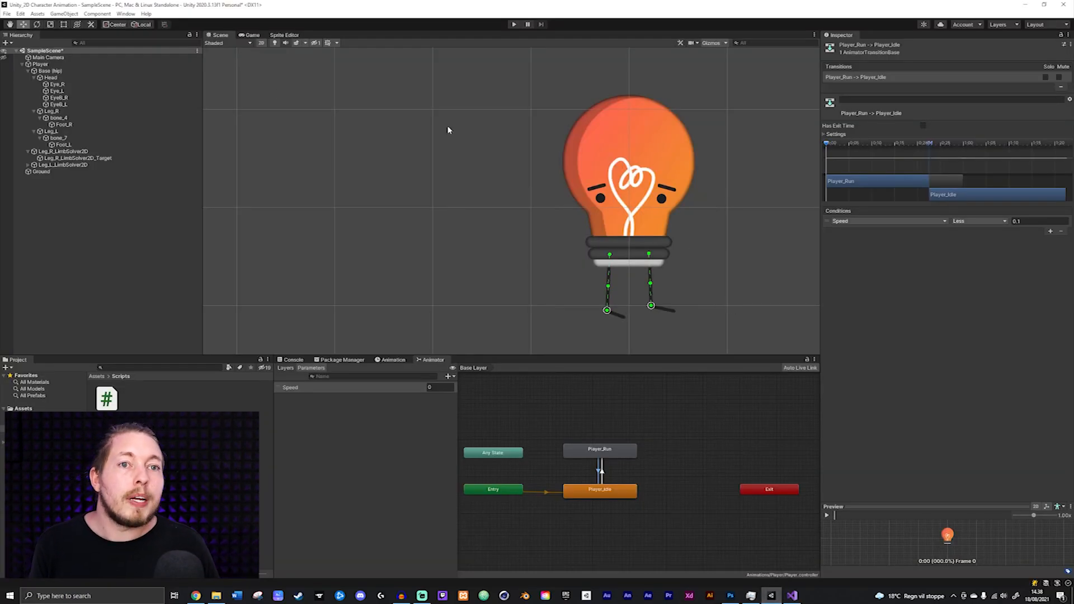
click(93, 64)
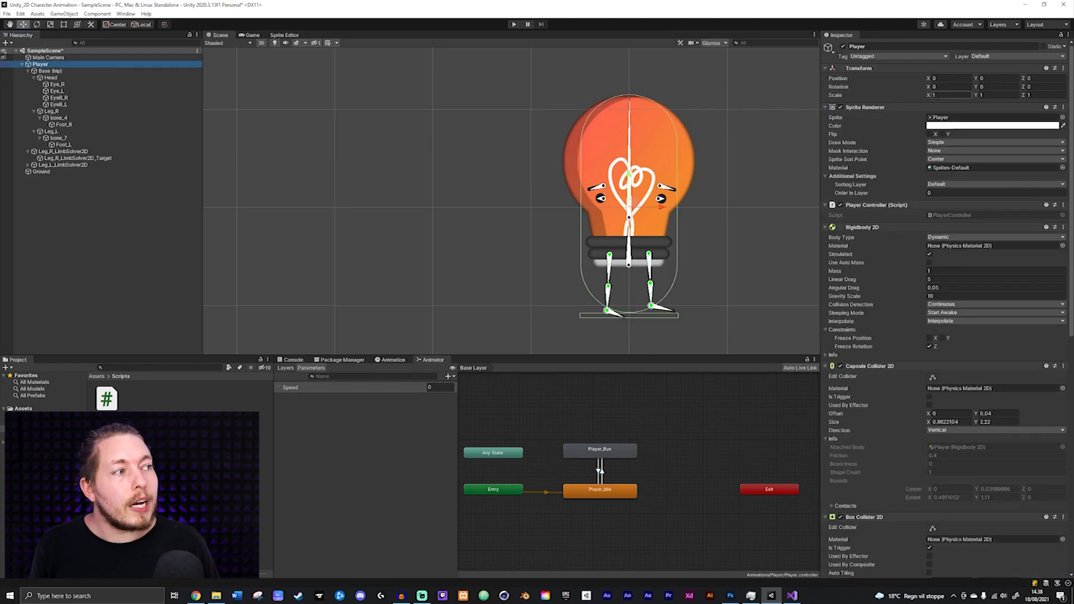
click(942, 95)
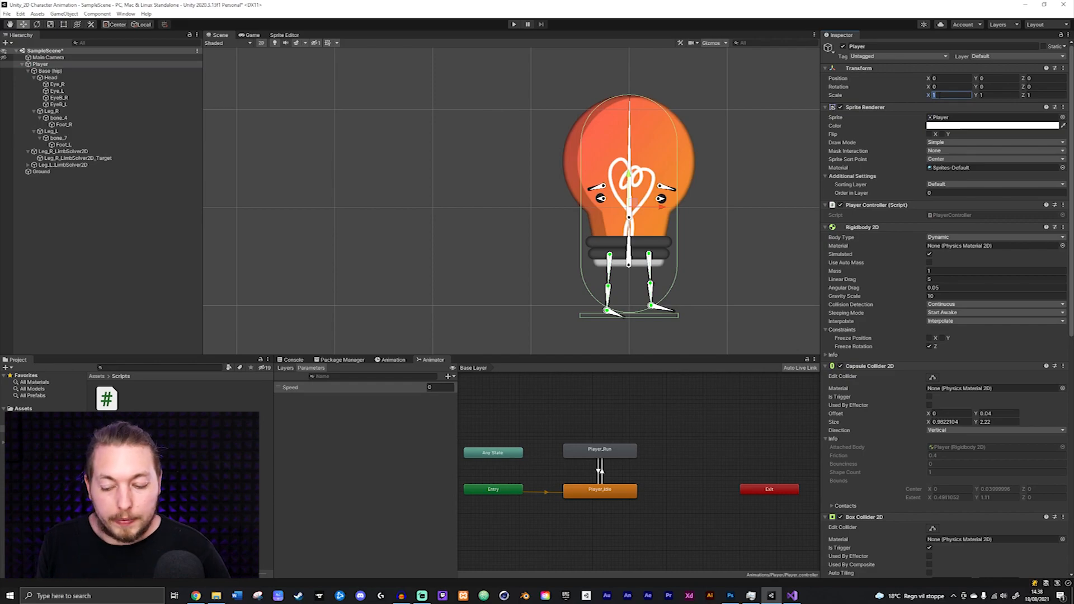
text(-1)
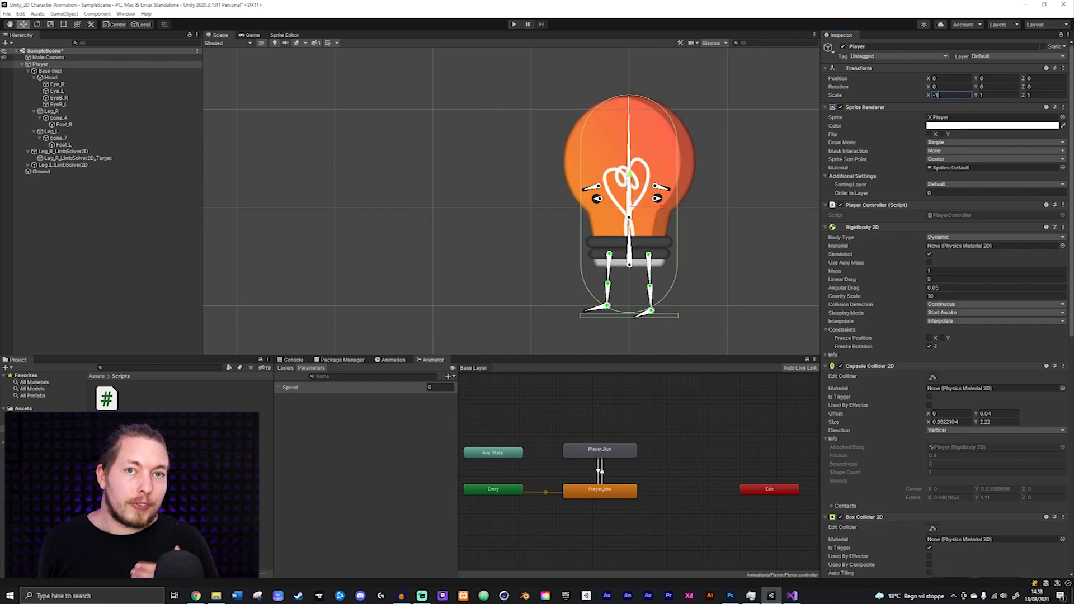
key(BackSpace)
key(BackSpace)
text(1)
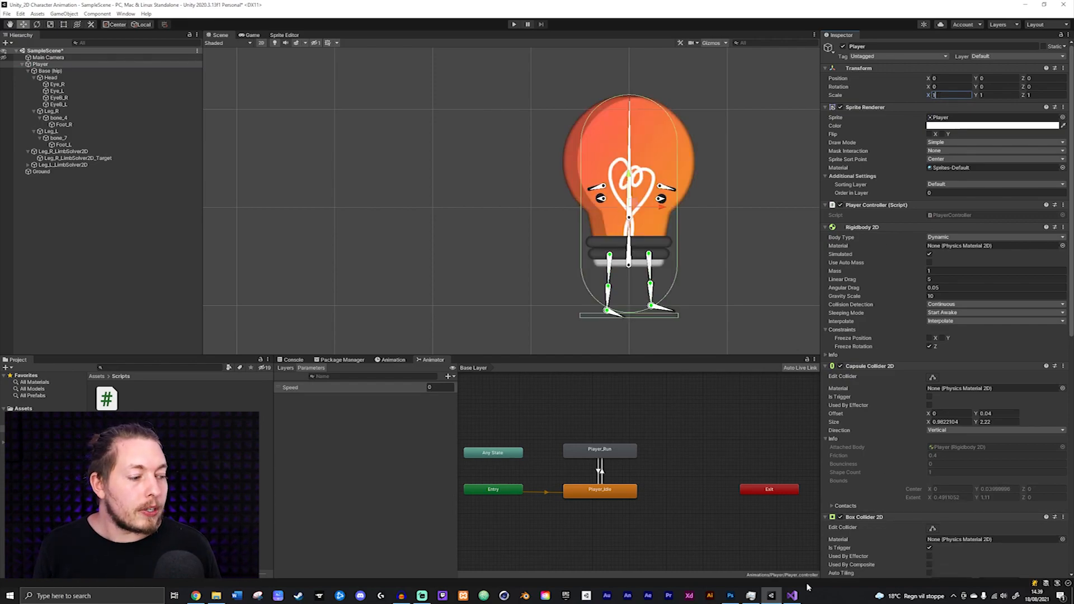
Step: Switch to Visual Studio and add currentScale.x *= -1; below the currentScale declaration in Flip(), saving the script
click(792, 596)
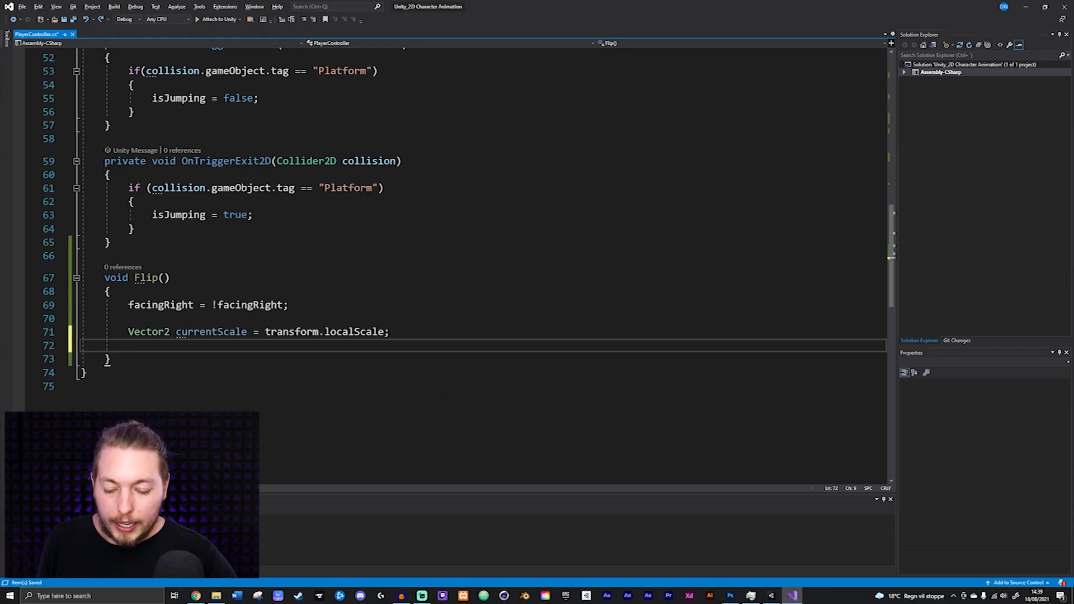
text(currentScale.x)
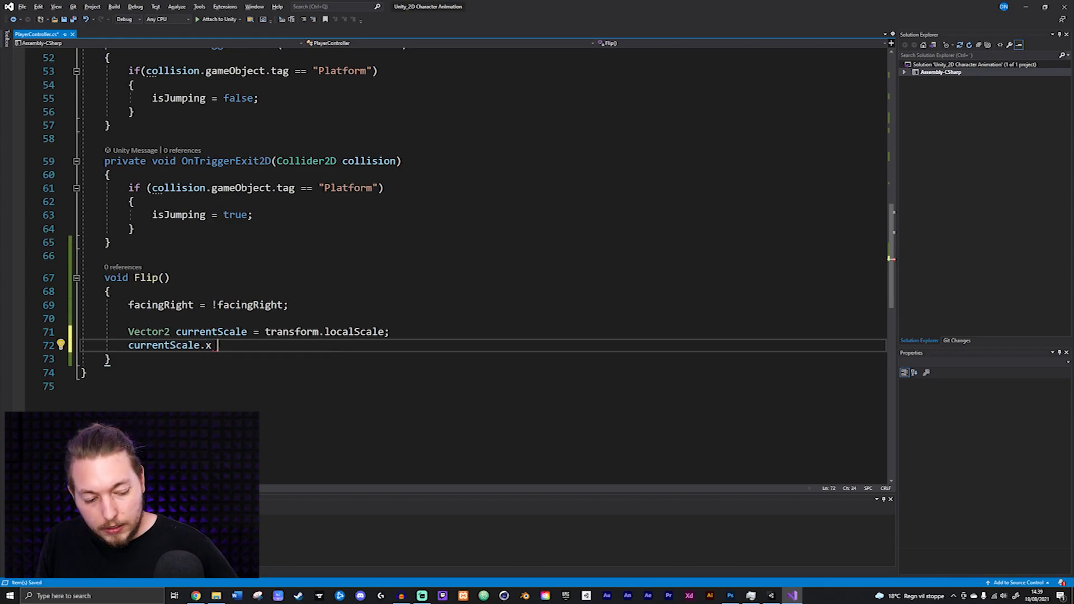
text( *= )
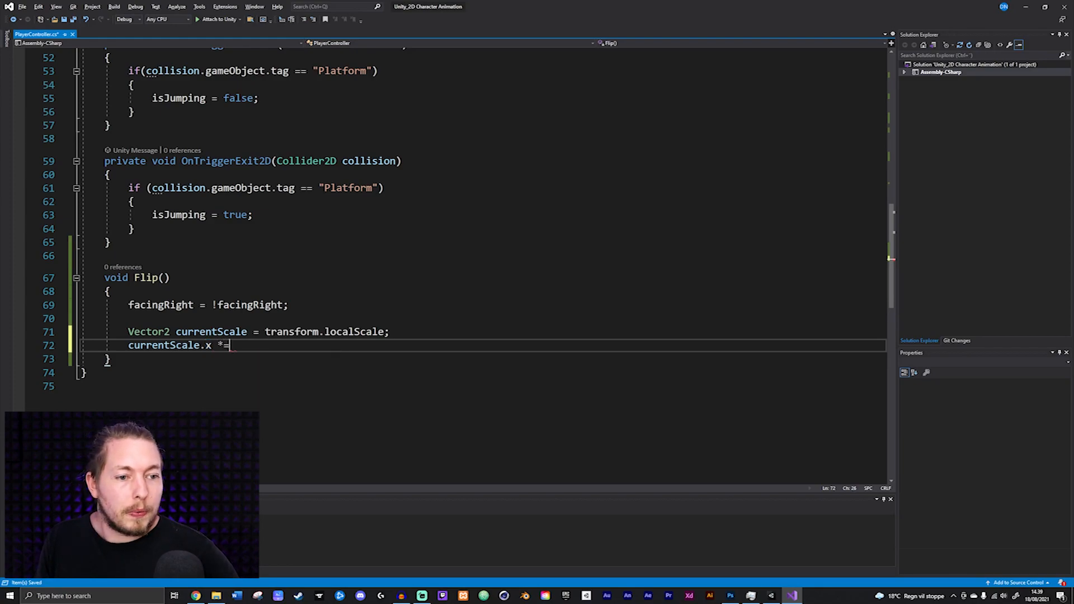
text(-1;)
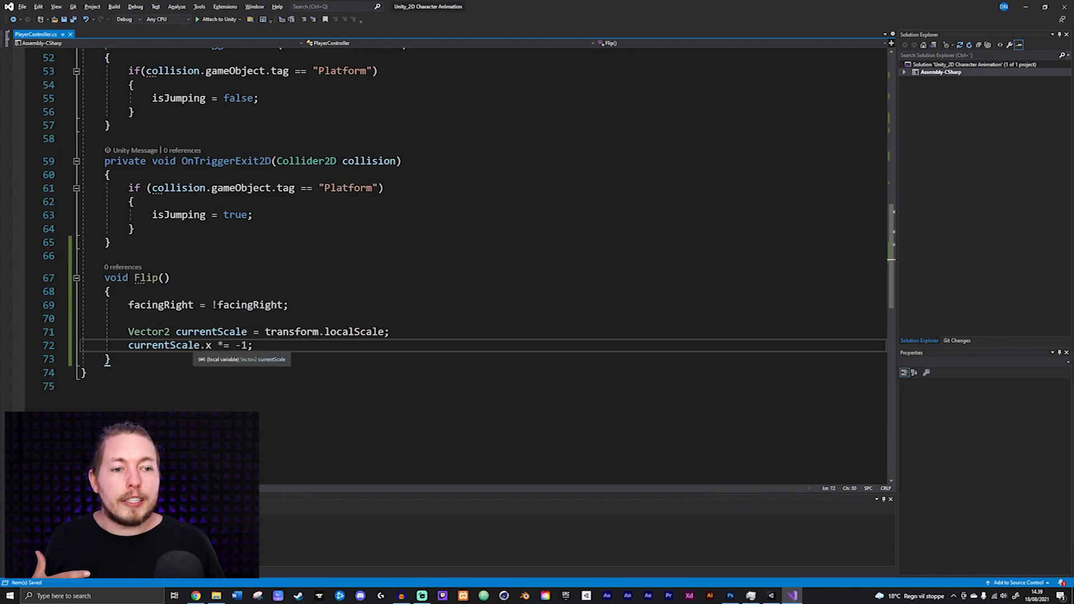
drag(212, 346, 153, 346)
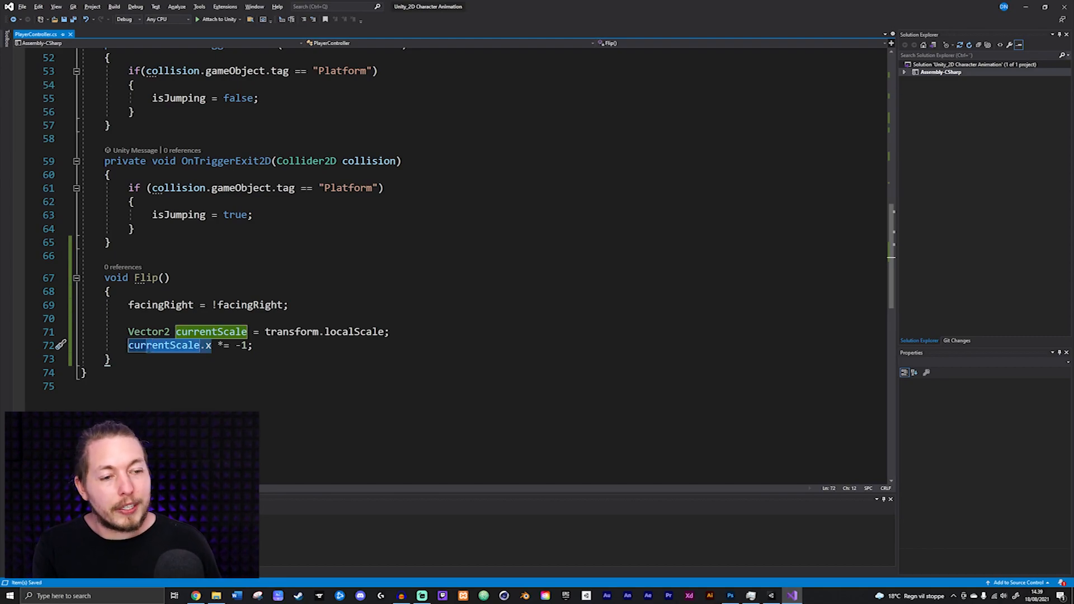
click(218, 346)
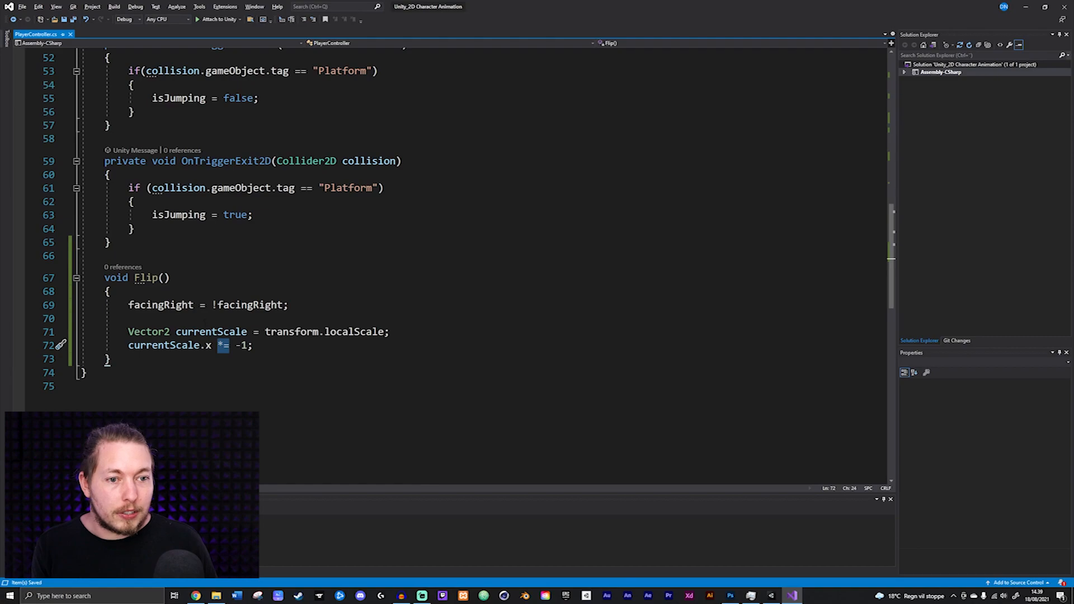
drag(135, 305, 291, 306)
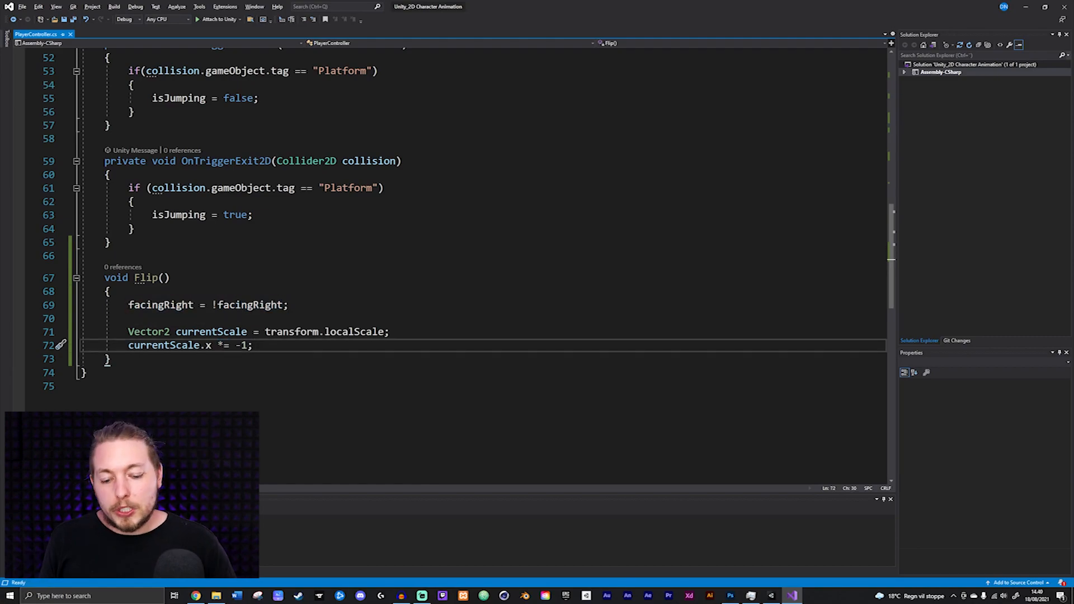
Step: Finish Flip() by assigning the flipped value back with transform.localScale = currentScale; and save the script
key(Return)
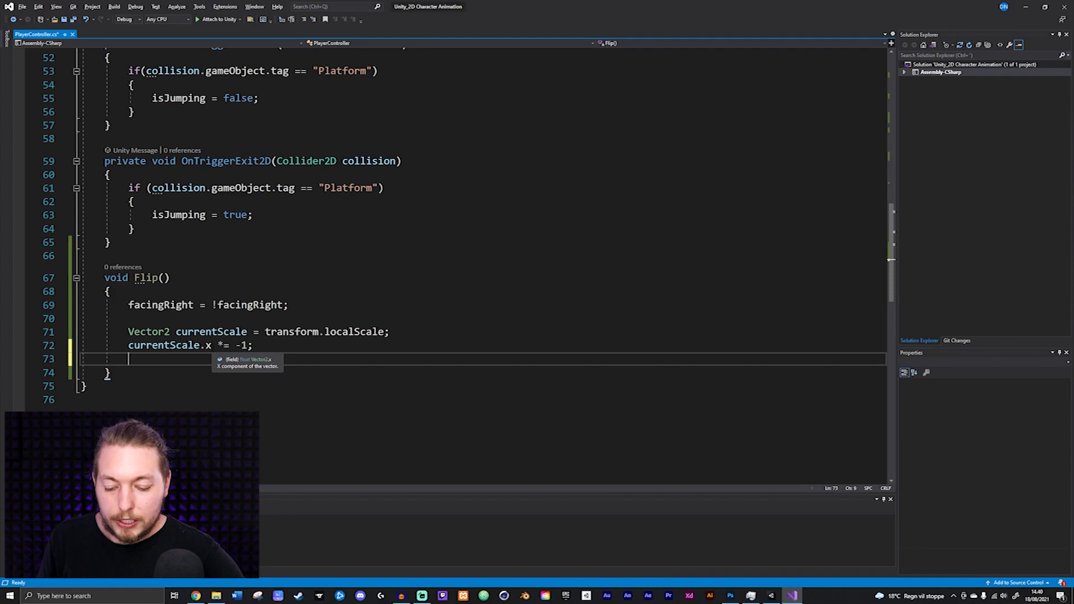
text(transform)
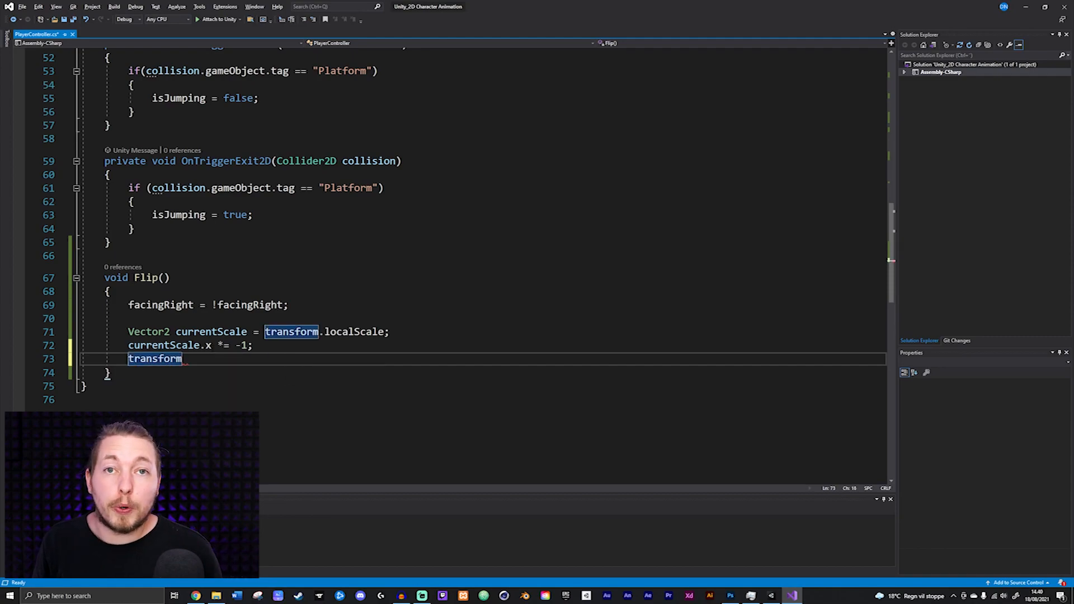
text(.l)
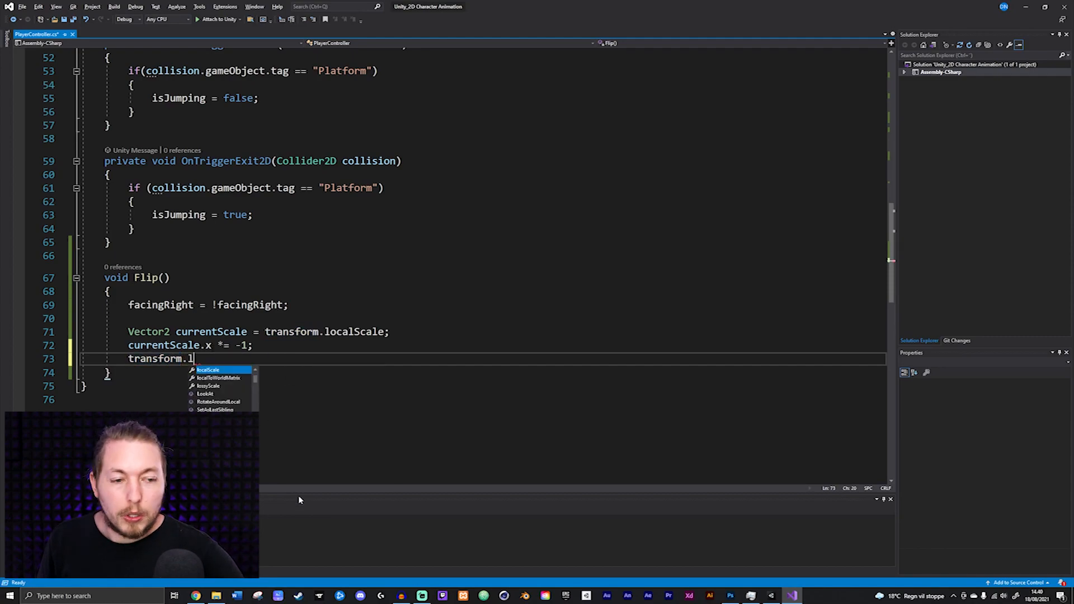
text(ocalScale = currentScale;)
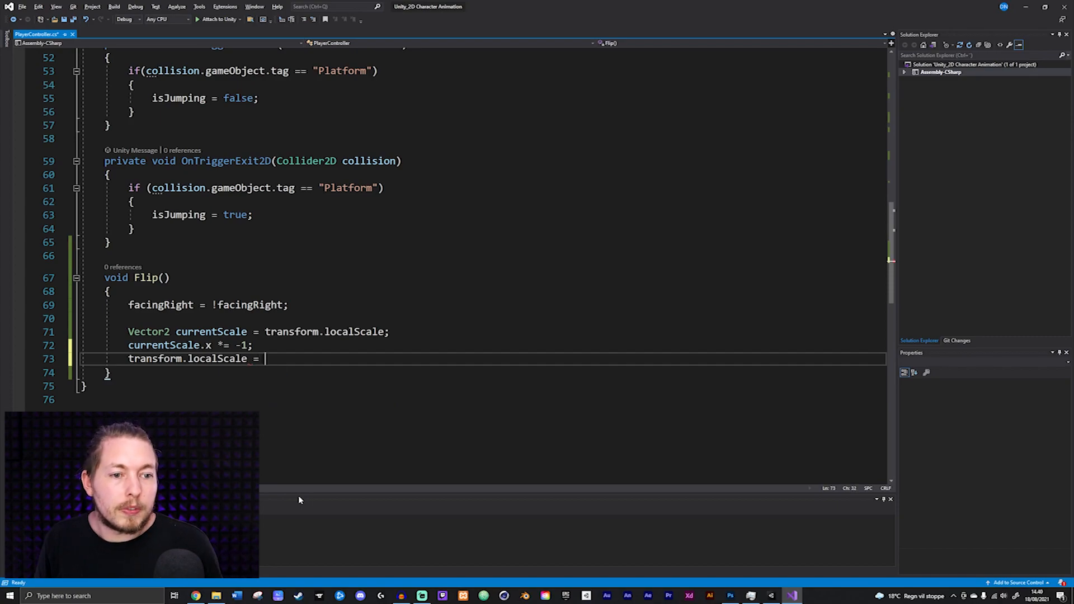
key(ctrl+s)
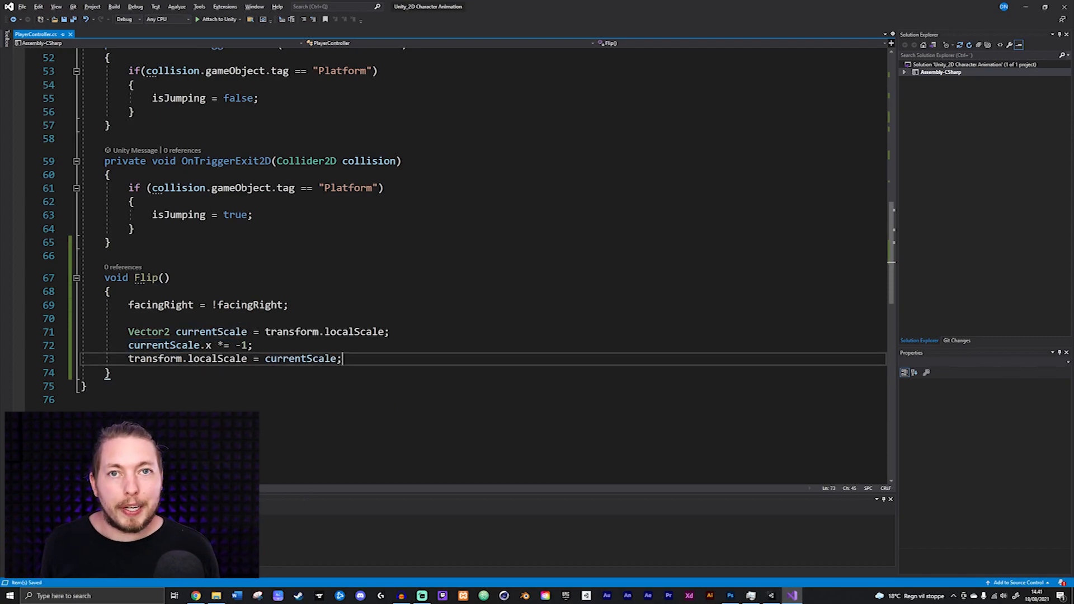
Step: Add an empty if block at the end of Update(), below the animate.SetFloat line
click(144, 278)
key(ctrl+z)
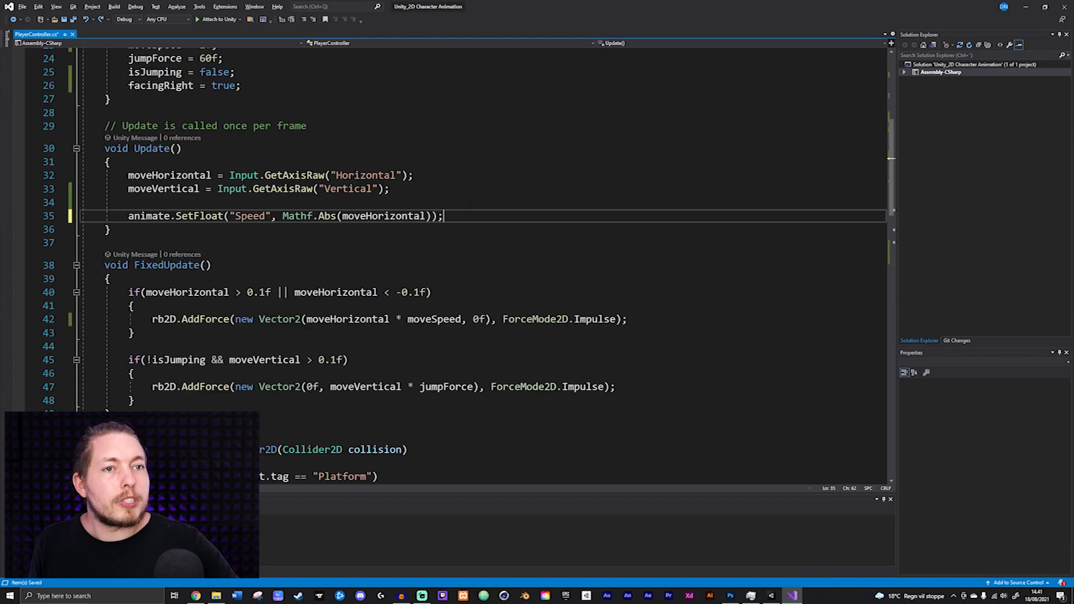
key(Return)
key(Return)
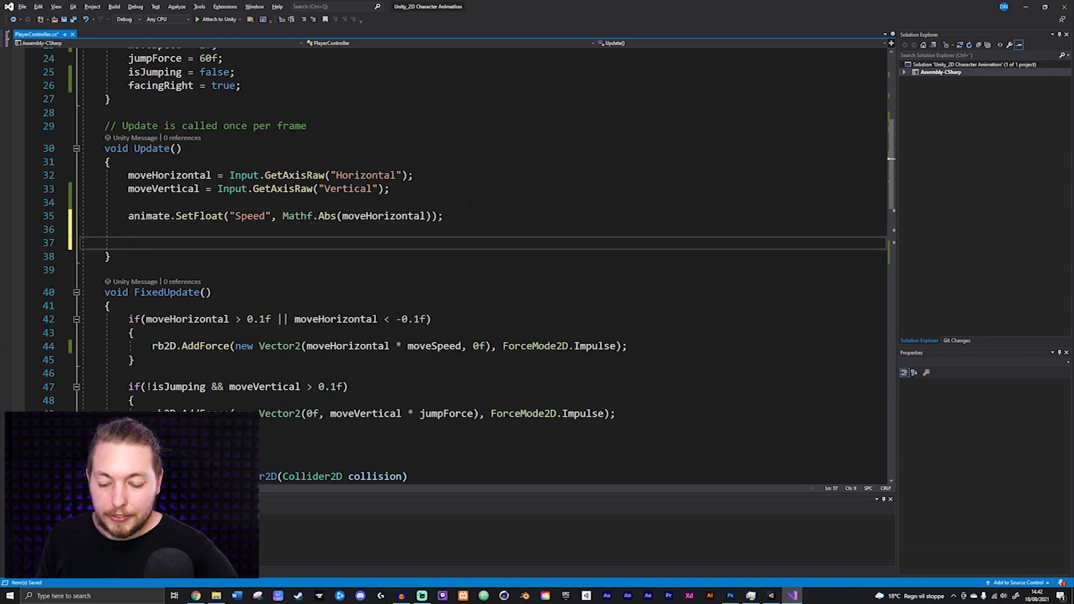
text(if()
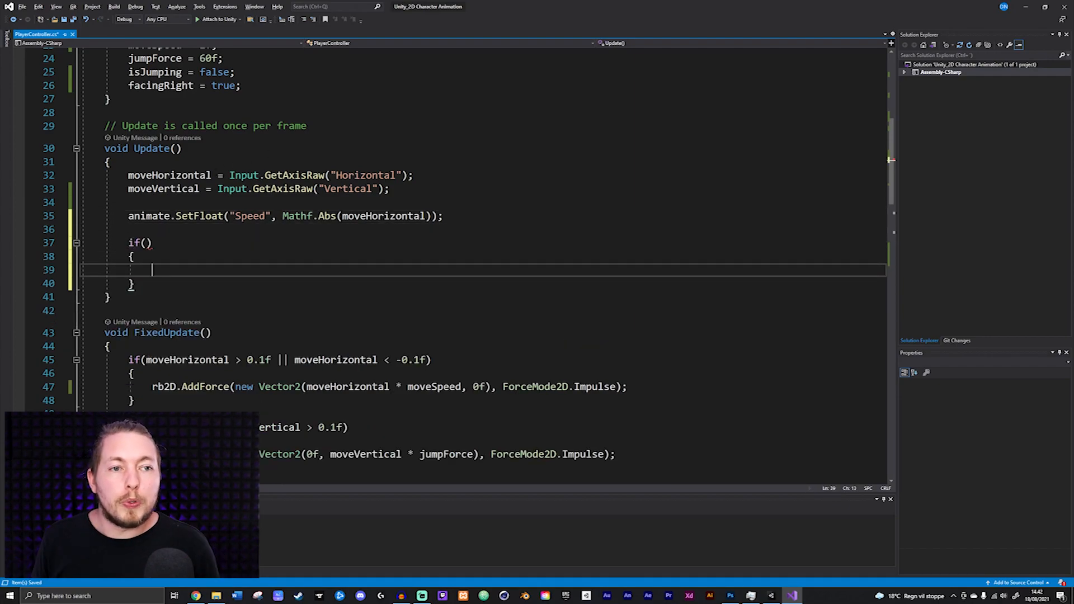
Step: Set the new if statement's condition to moveHorizontal > 0 && !facingRight and save the script
drag(212, 176, 129, 176)
key(ctrl+c)
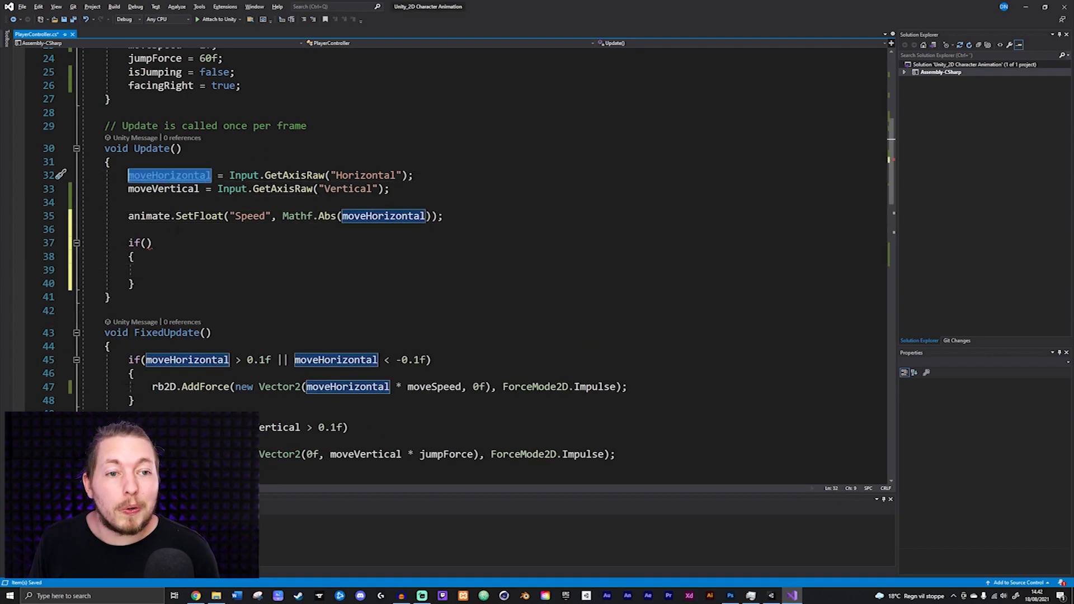
click(147, 242)
key(ctrl+v)
text(> 0 &&)
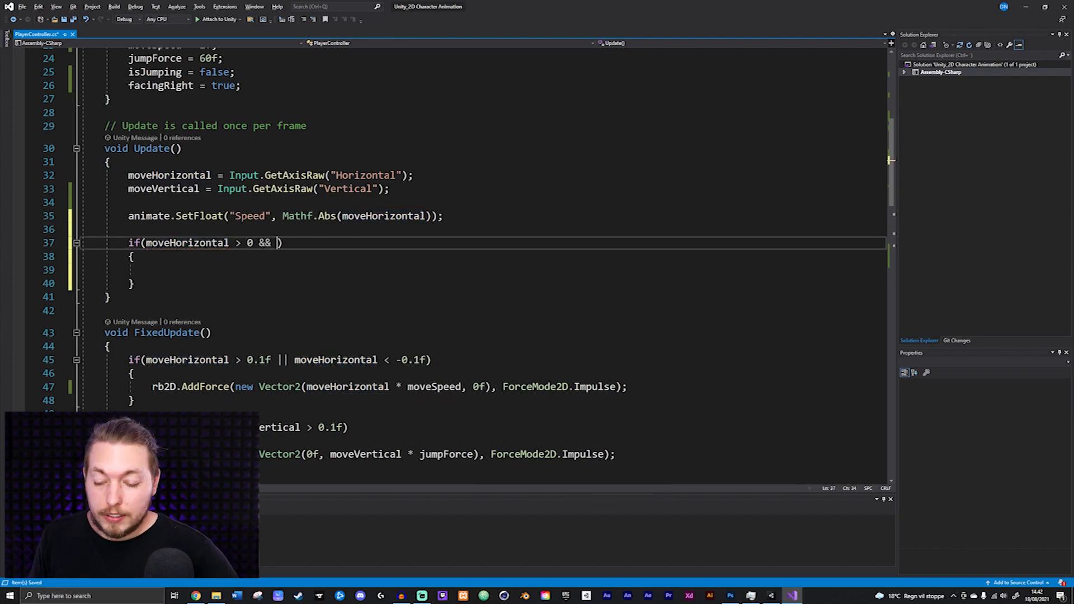
text(!facingRight)
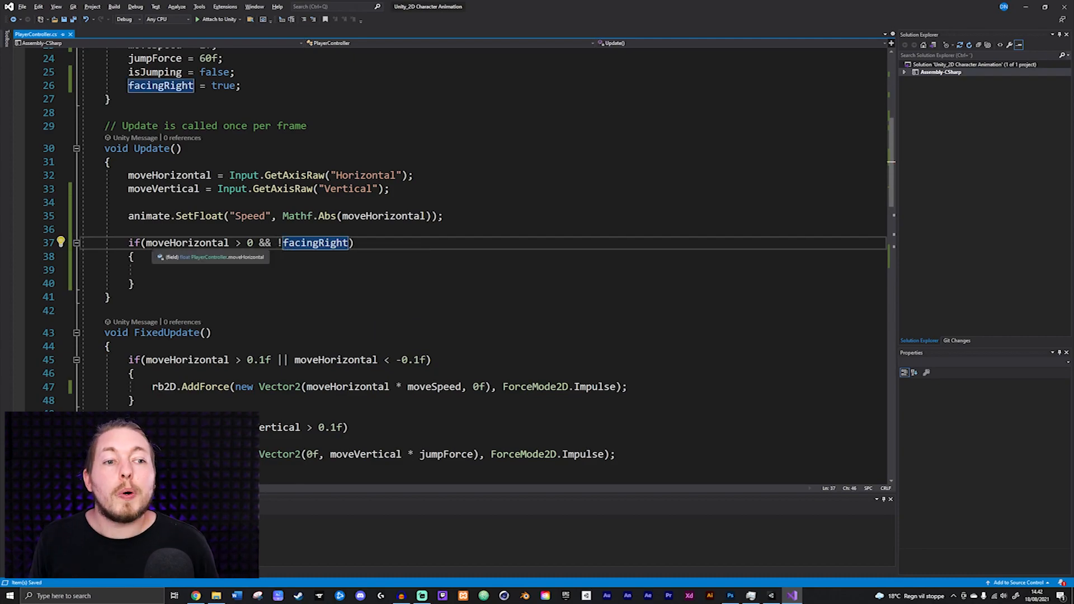
Step: Call Flip(); inside the new if block in Update()
scroll(469, 265, down, 6)
scroll(168, 246, down, 4)
click(135, 345)
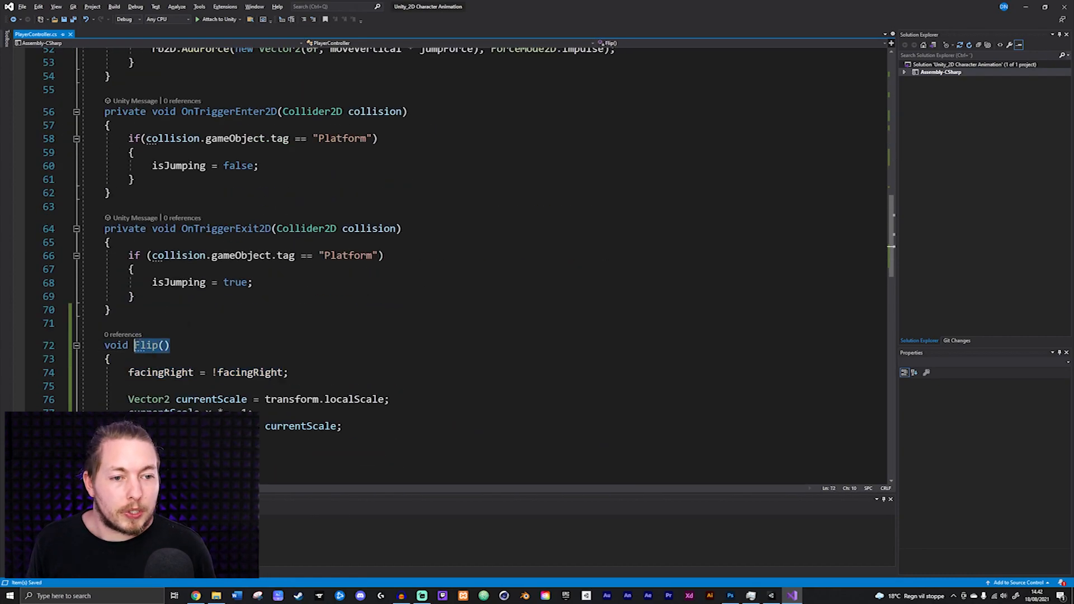
scroll(468, 265, up, 11)
click(152, 310)
text(Flip())
text(;)
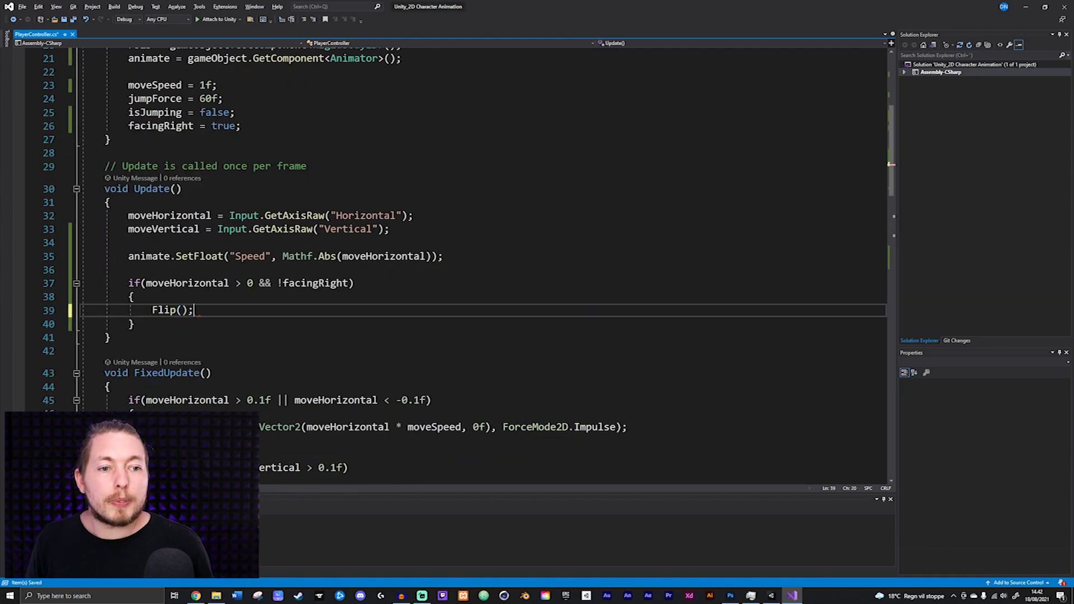
Step: Duplicate the facing-direction if block directly below itself in Update() and turn the copy into an else if
drag(135, 324, 130, 286)
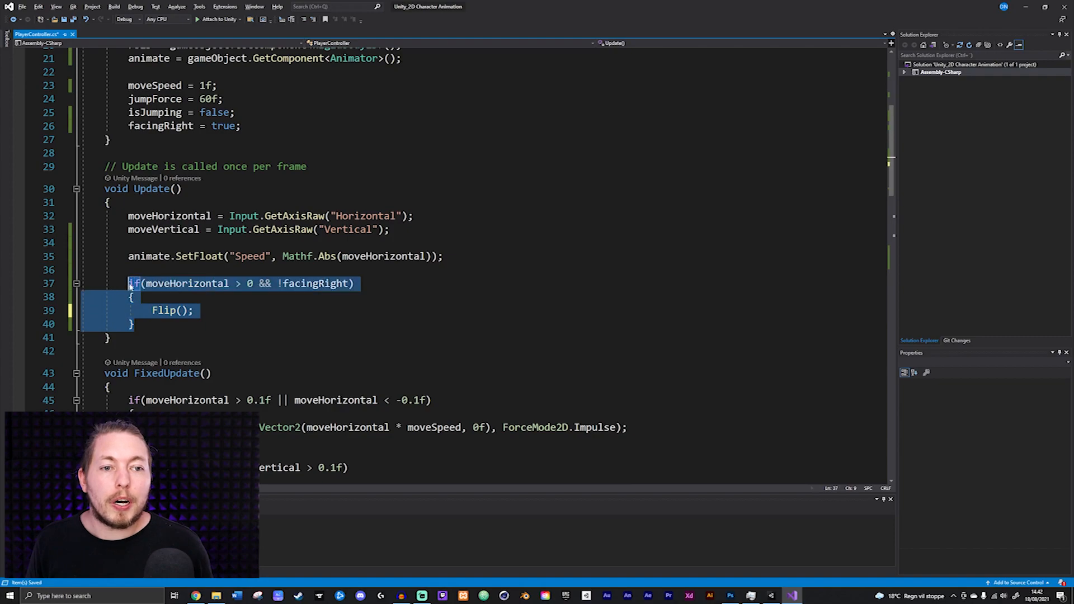
key(ctrl+c)
click(154, 326)
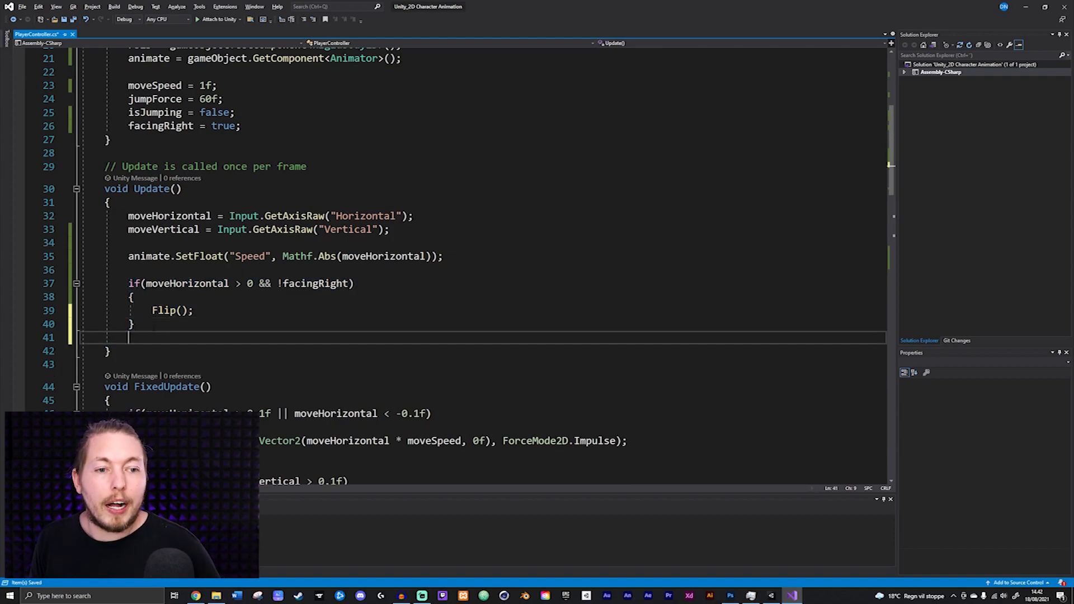
key(Return)
key(ctrl+v)
key(Up)
key(Up)
key(Up)
key(Home)
text(else)
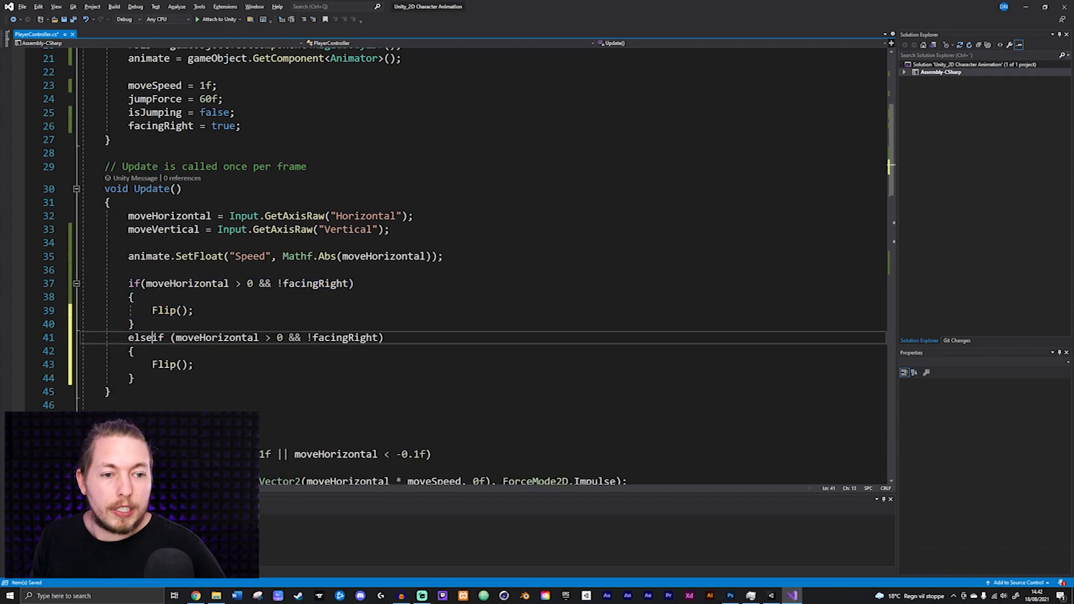
Step: Change the else if condition to moveHorizontal < 0 && facingRight and save the script
drag(271, 338, 277, 338)
text(<)
click(319, 338)
key(BackSpace)
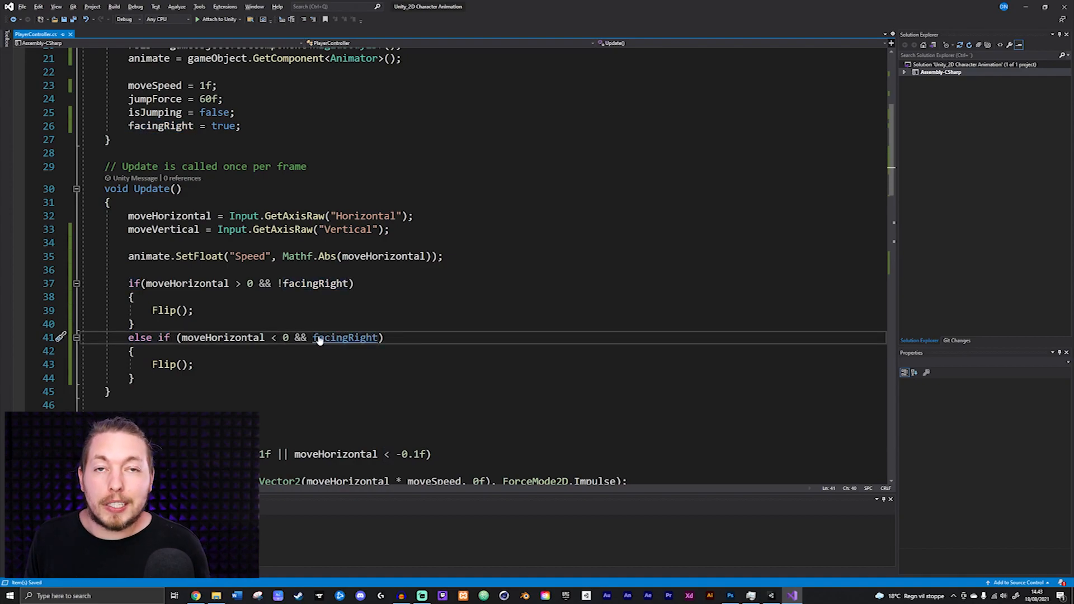
Step: Play-test the scene in Unity by moving the character right and left, and stop play mode
click(772, 596)
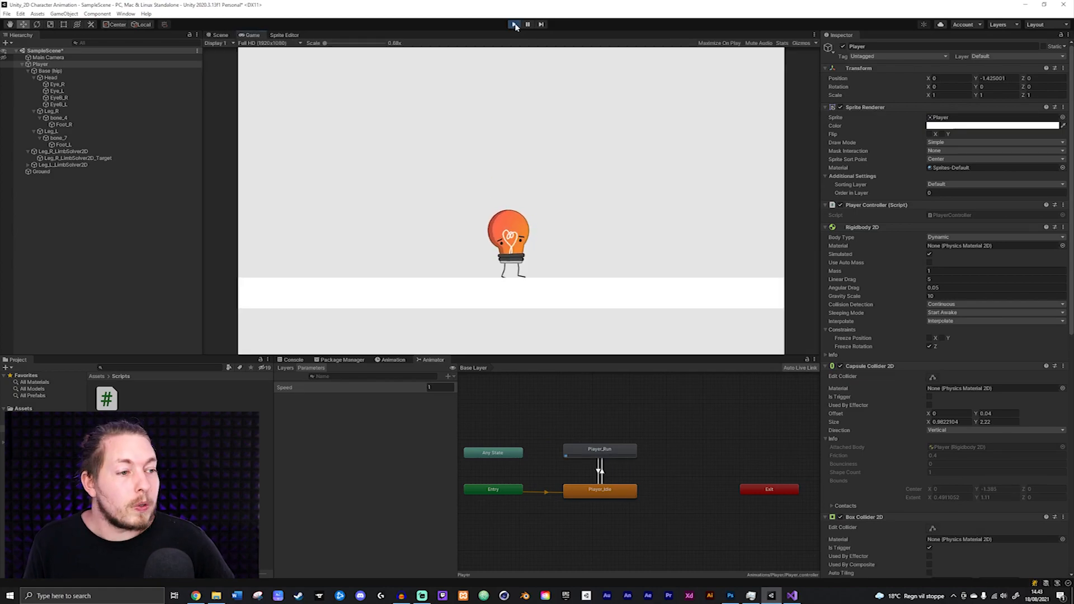
key(d)
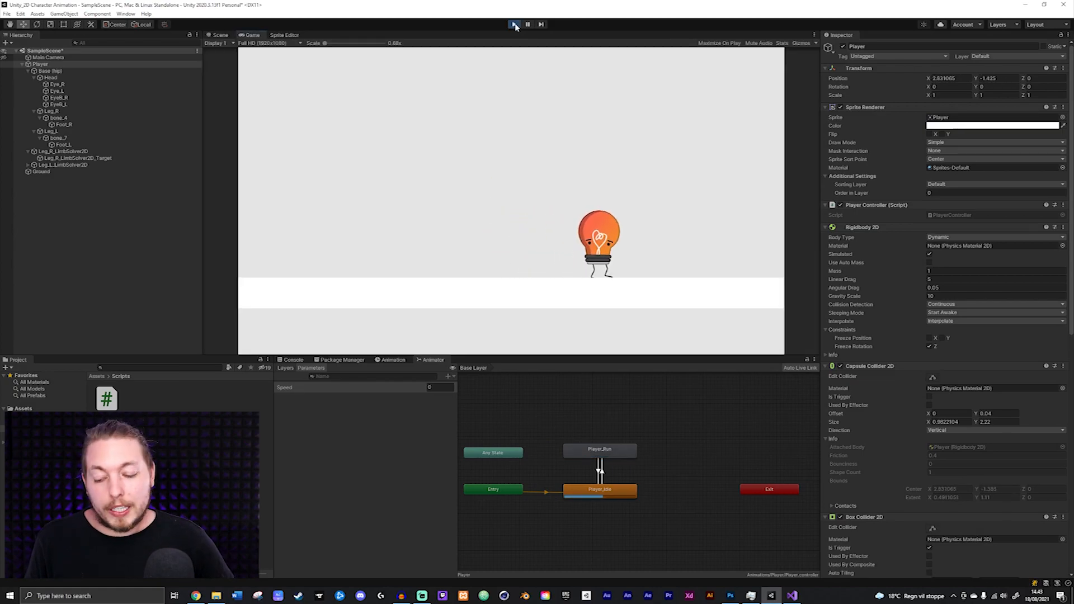
key(a)
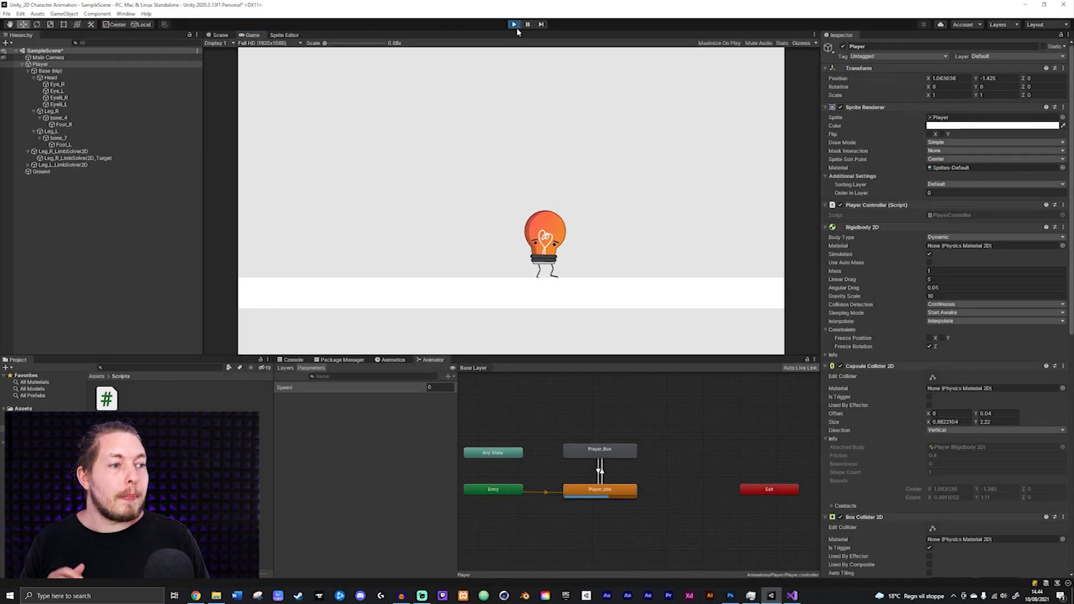
click(515, 26)
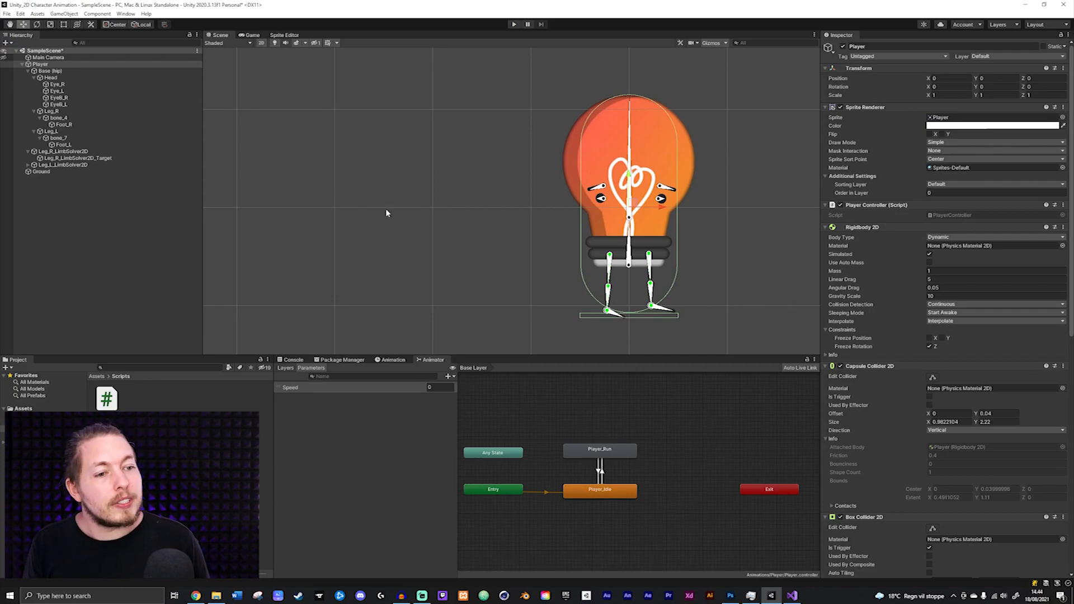
Step: Compress all Player_Run animation keyframes proportionally so the clip ends at about 0:40, and preview the faster run cycle
click(394, 361)
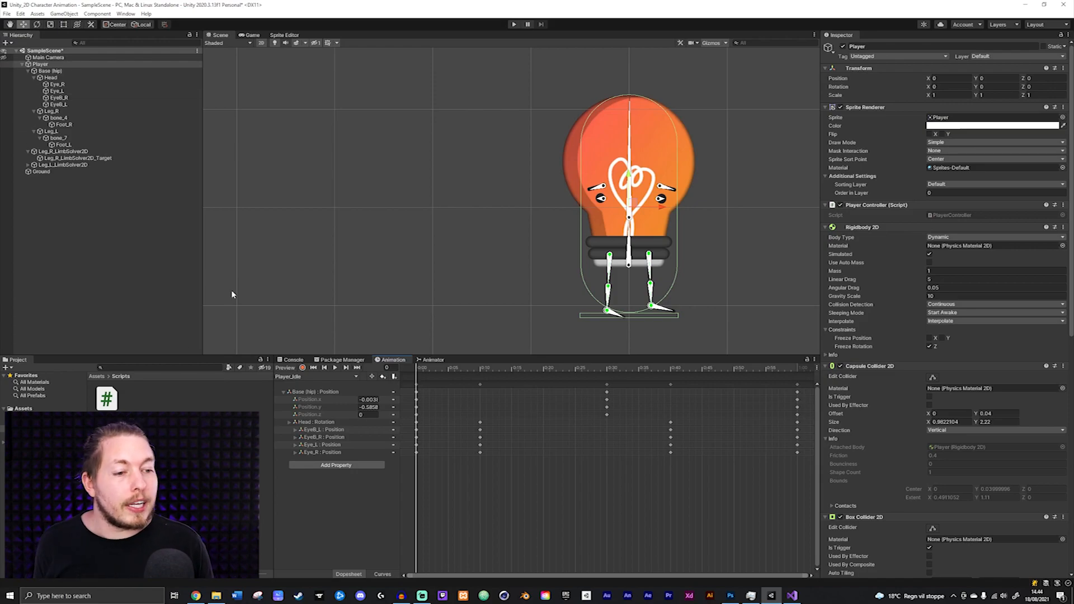
click(313, 377)
click(309, 395)
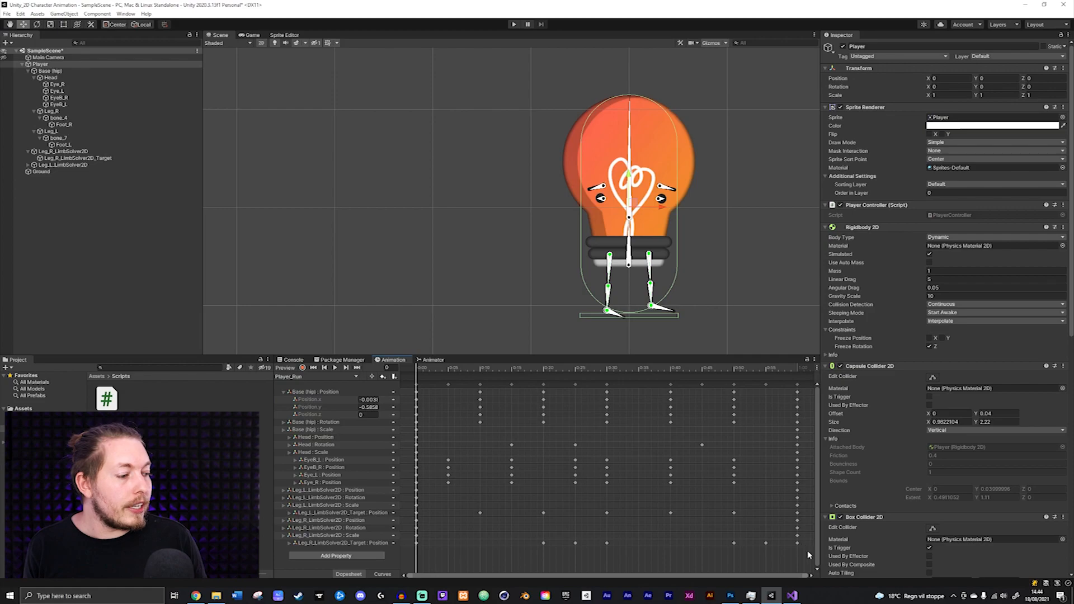
drag(800, 384, 345, 364)
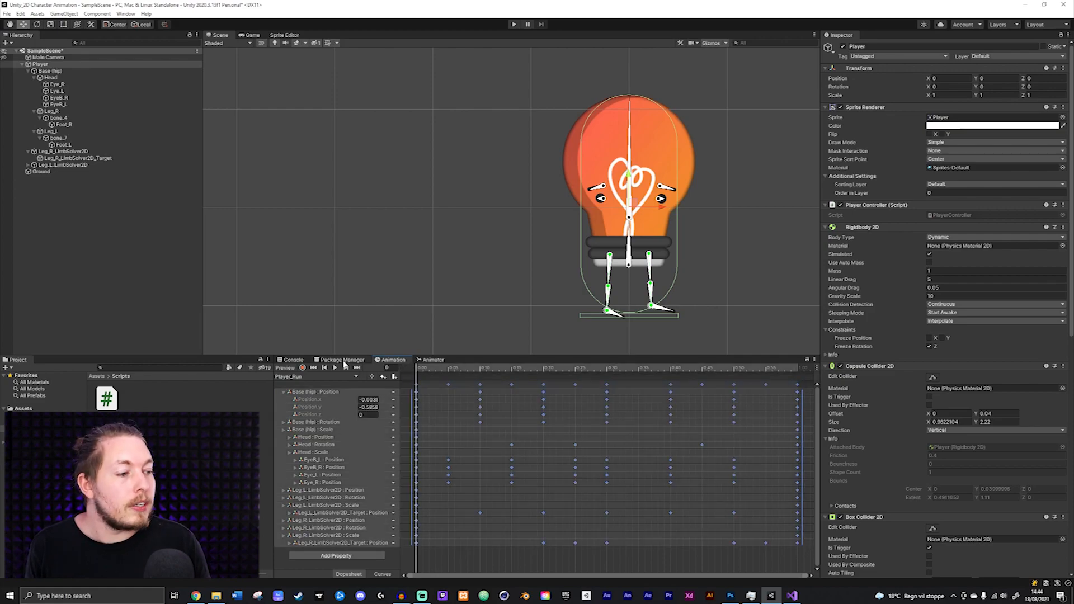
drag(802, 416, 679, 413)
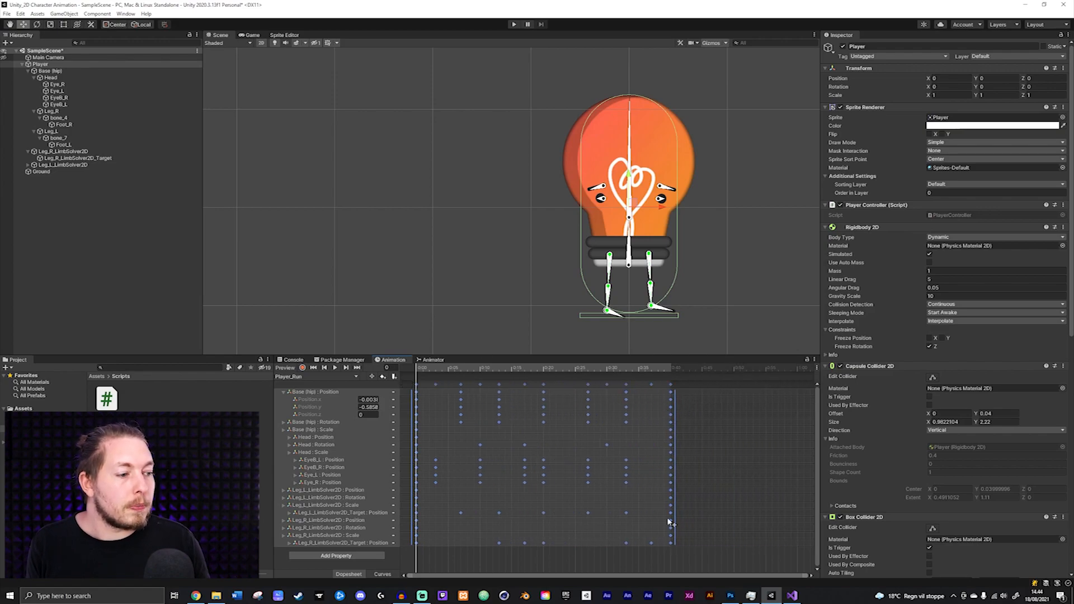
click(619, 523)
key(space)
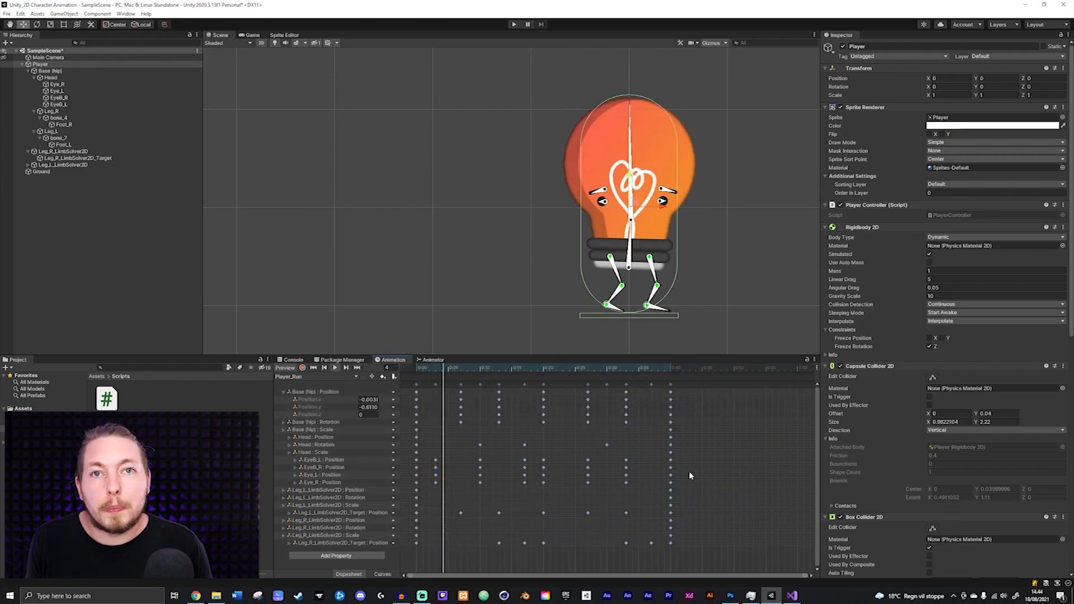
Step: Set moveSpeed to 1.5f in the Start() method of the PlayerController script in Visual Studio
click(792, 596)
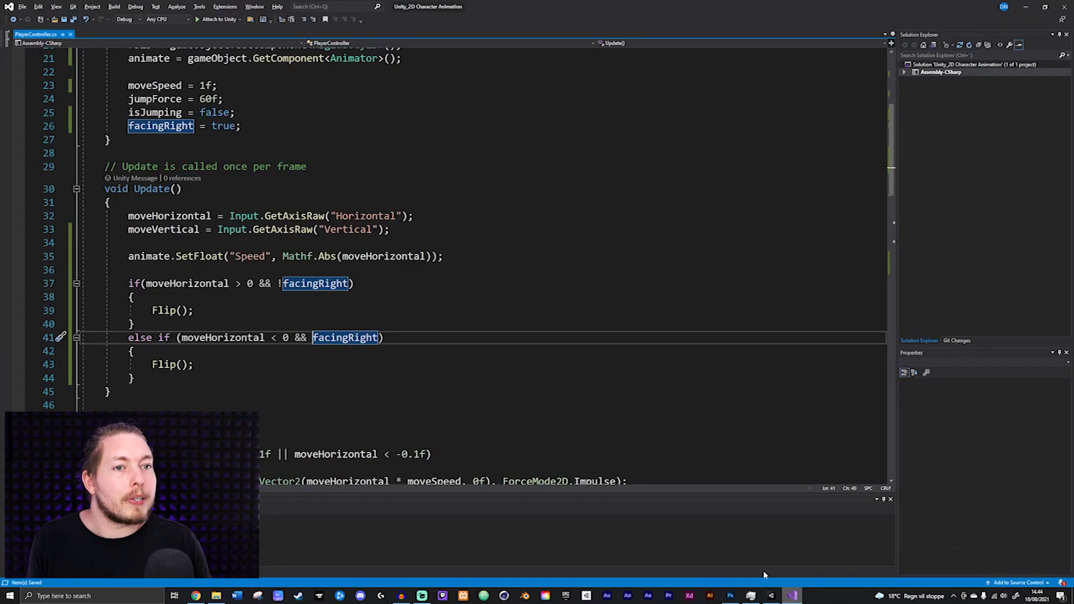
text(2)
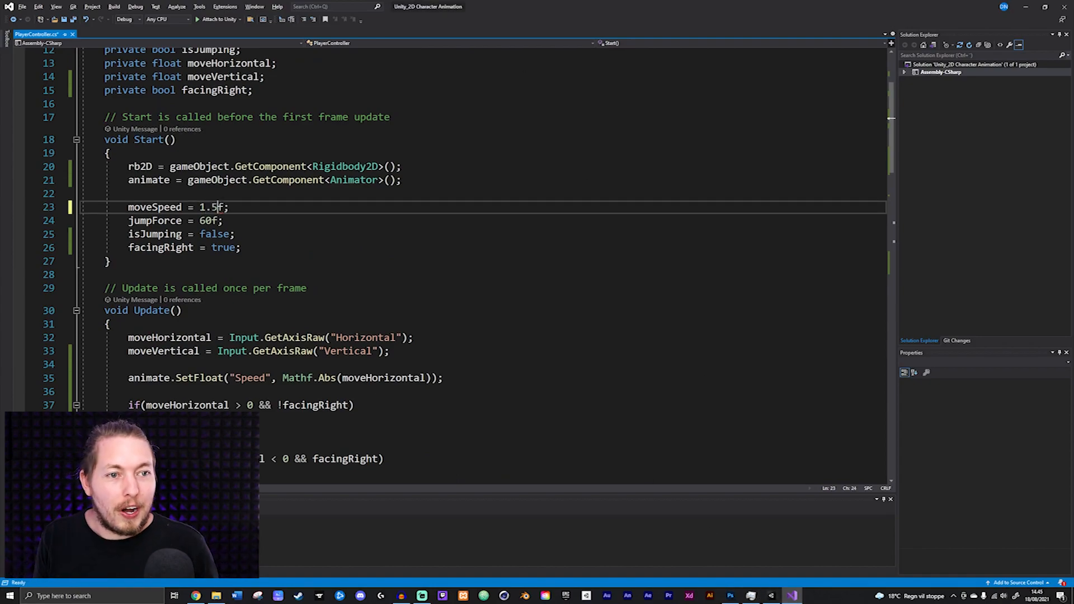
Step: Play-test the scene in Unity by moving the player right and left, and set its Rigidbody 2D Linear Drag to 10
click(771, 597)
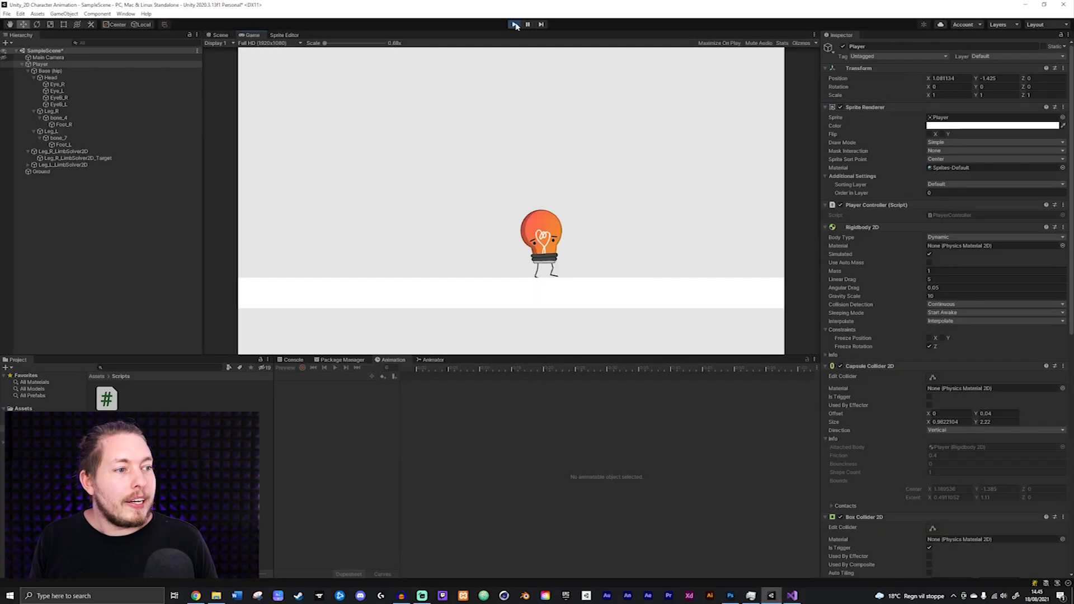
key(d)
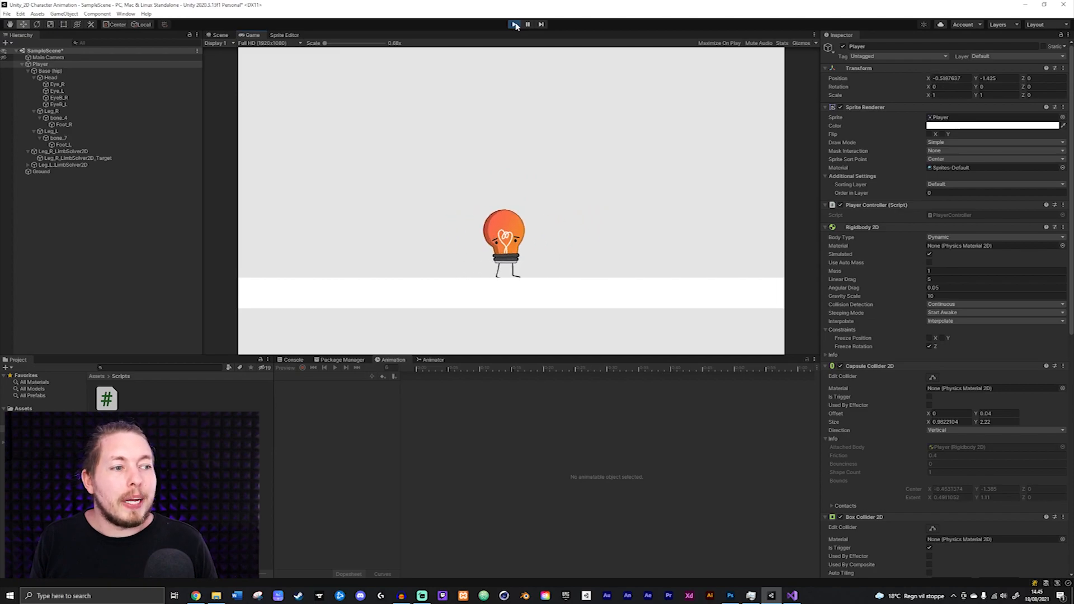
key(a)
key(d)
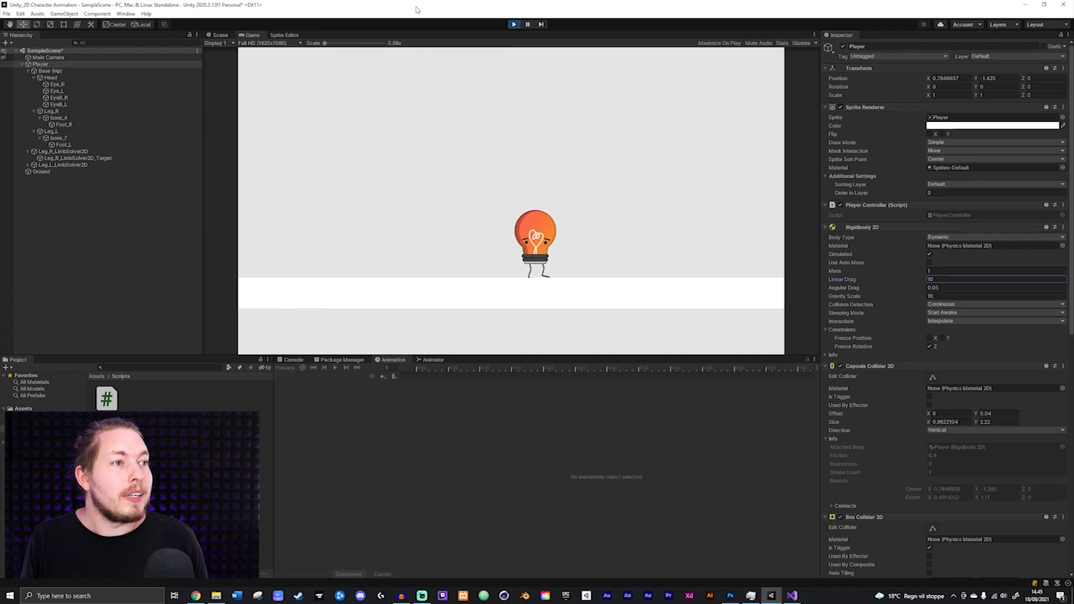
Step: Run the player left and right repeatedly in the running game to check movement with the new drag
key(a)
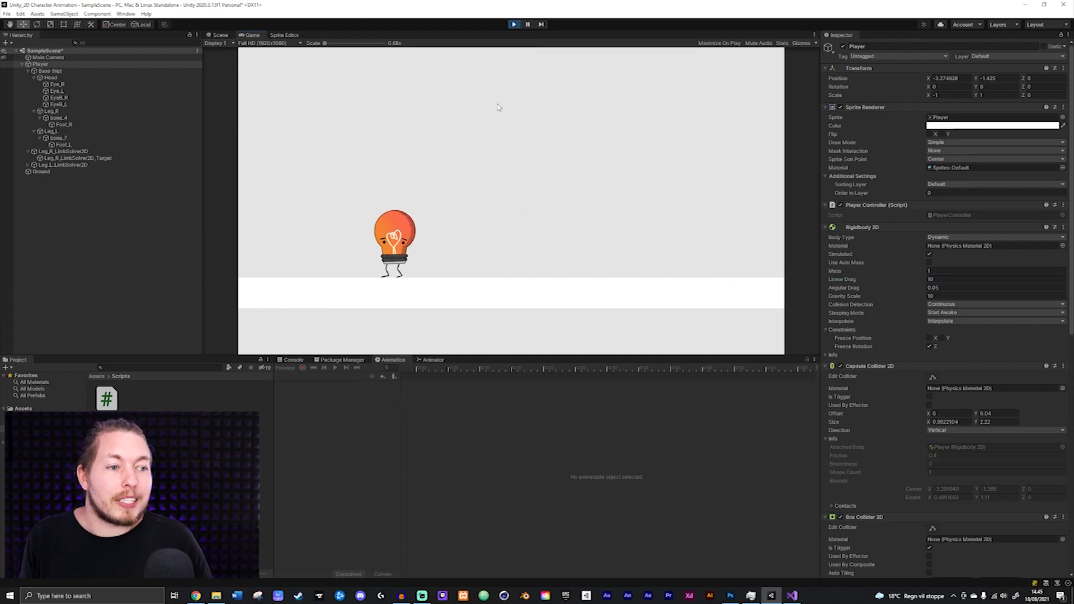
key(d)
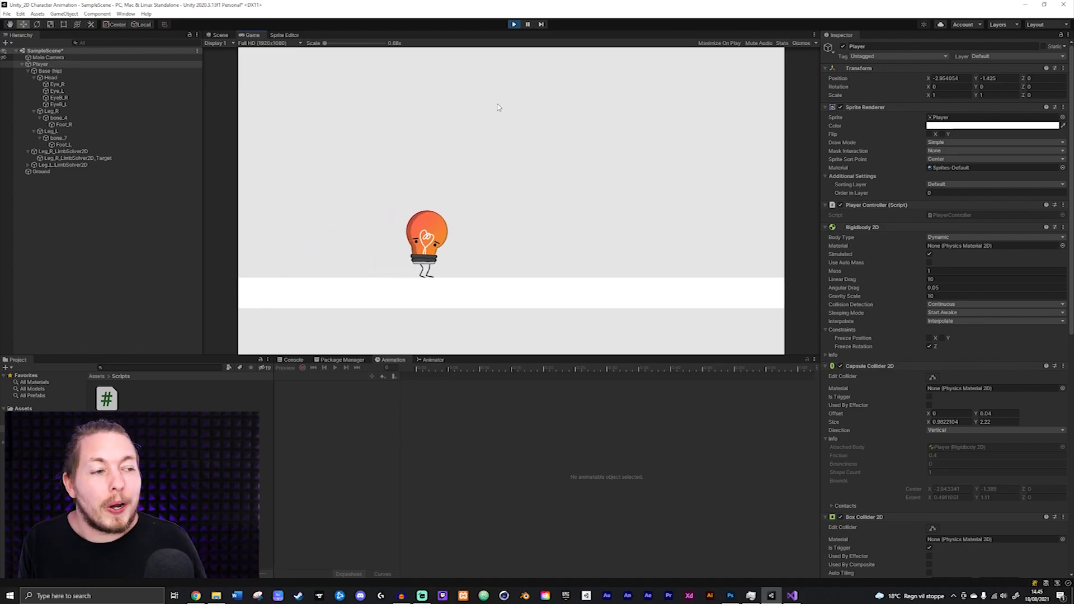
key(a)
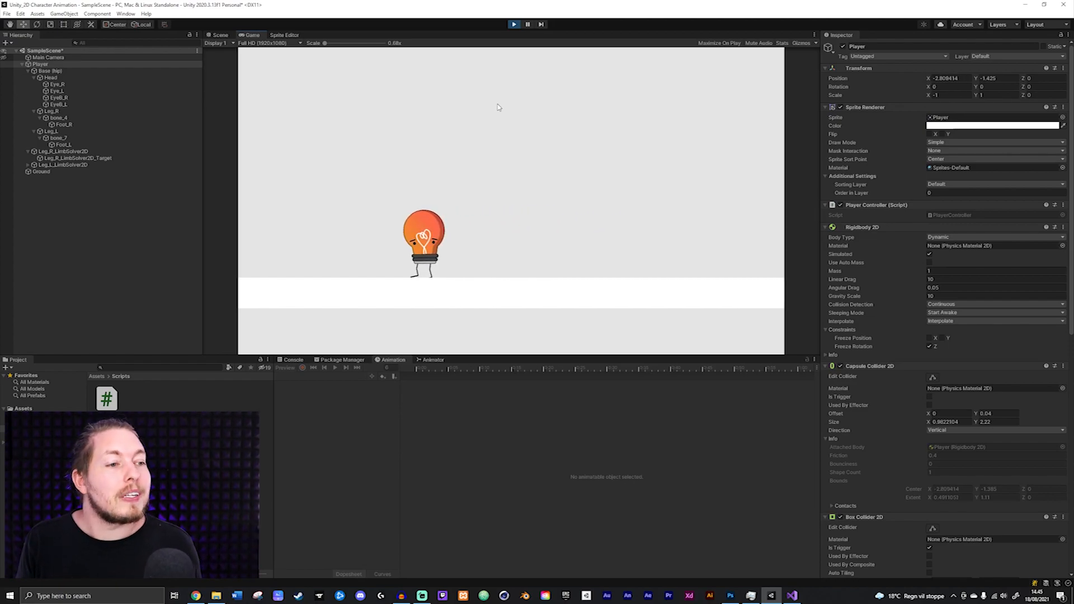
key(d)
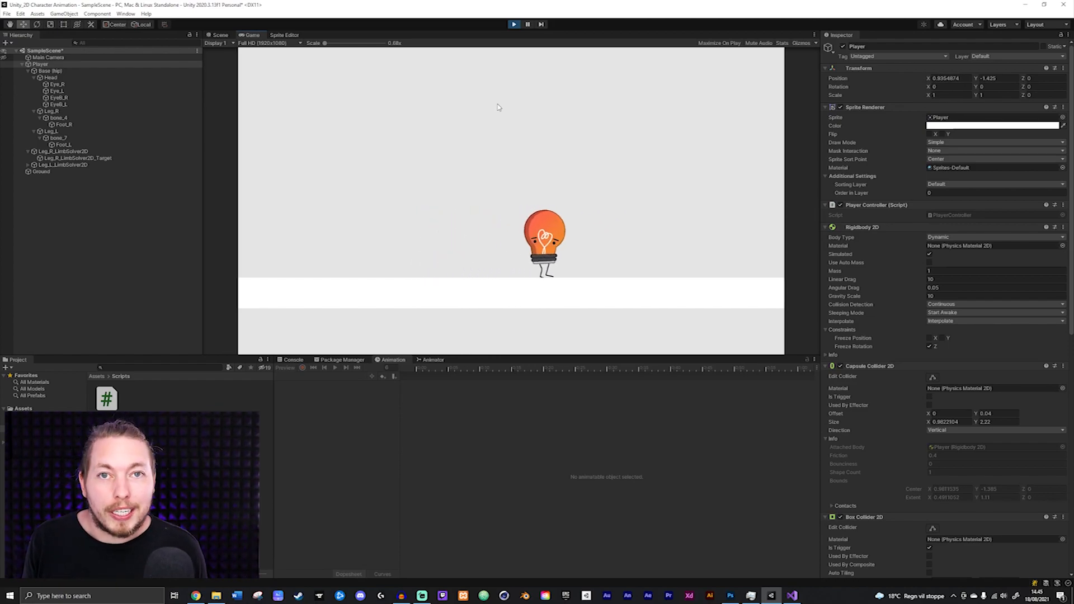